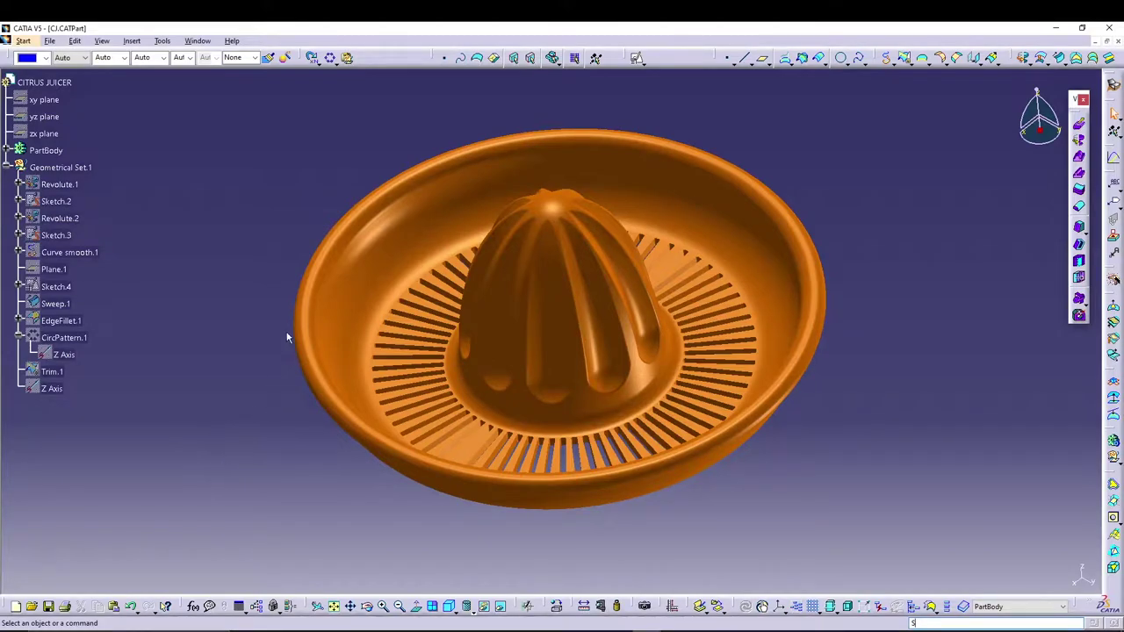
# Orbit the finished juicer to inspect it from a low side angle and into the bowl.
pyautogui.moveTo(289, 334); pyautogui.dragTo(602, 133, button='middle')
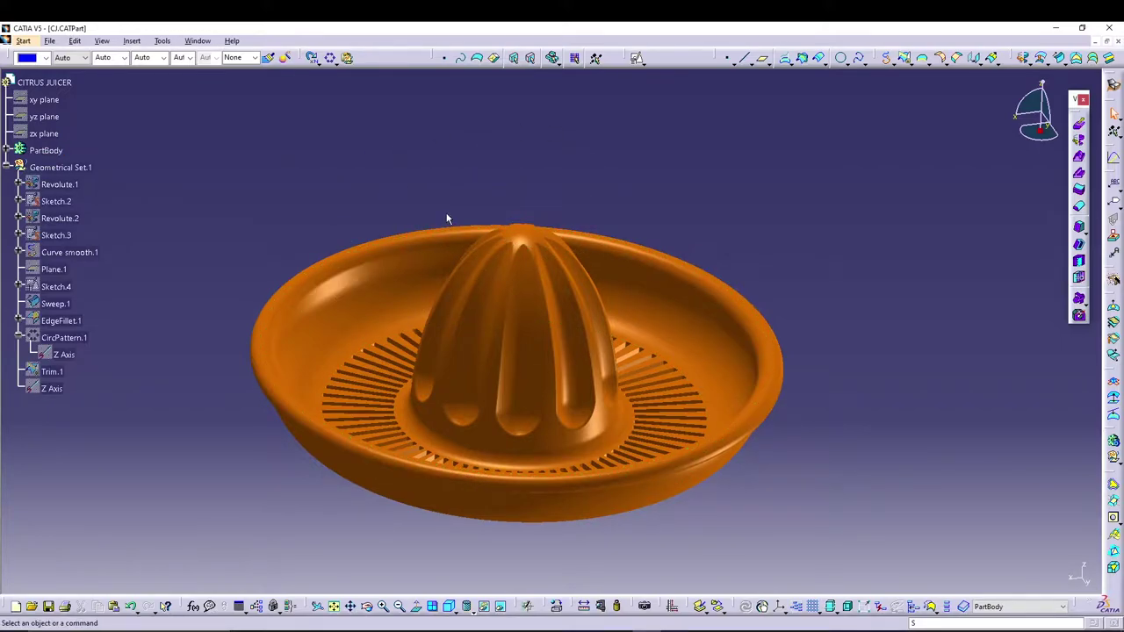
pyautogui.moveTo(471, 198); pyautogui.dragTo(541, 126, button='middle')
pyautogui.moveTo(635, 155); pyautogui.dragTo(883, 166, button='middle')
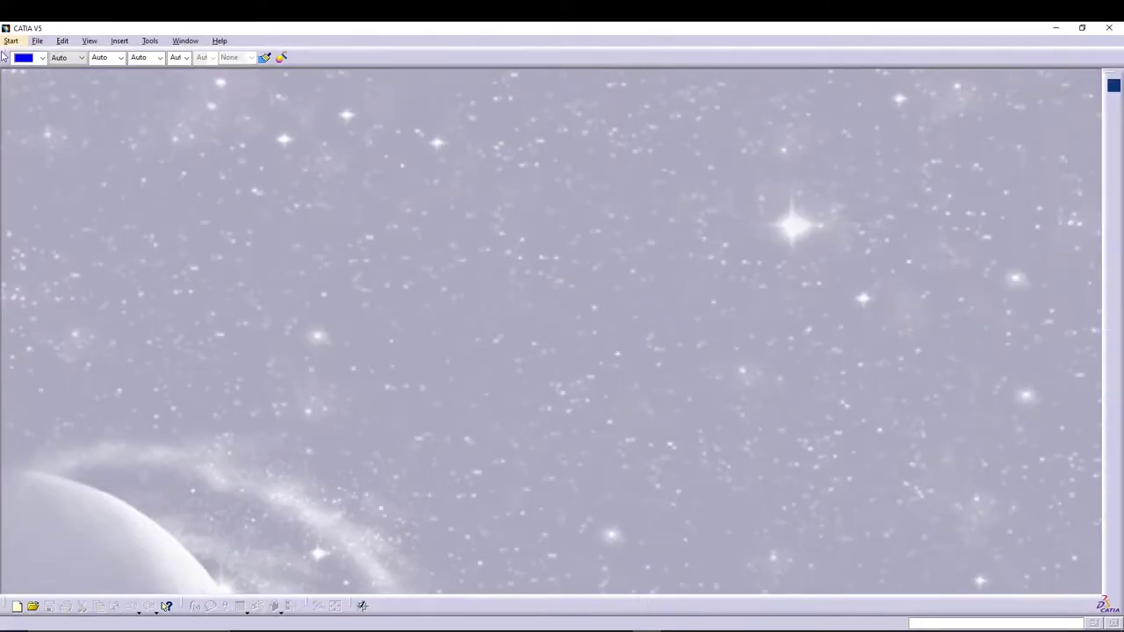
# Create a new Generative Shape Design part named 'citrus juicer'.
pyautogui.click(10, 41)
pyautogui.moveTo(53, 102)
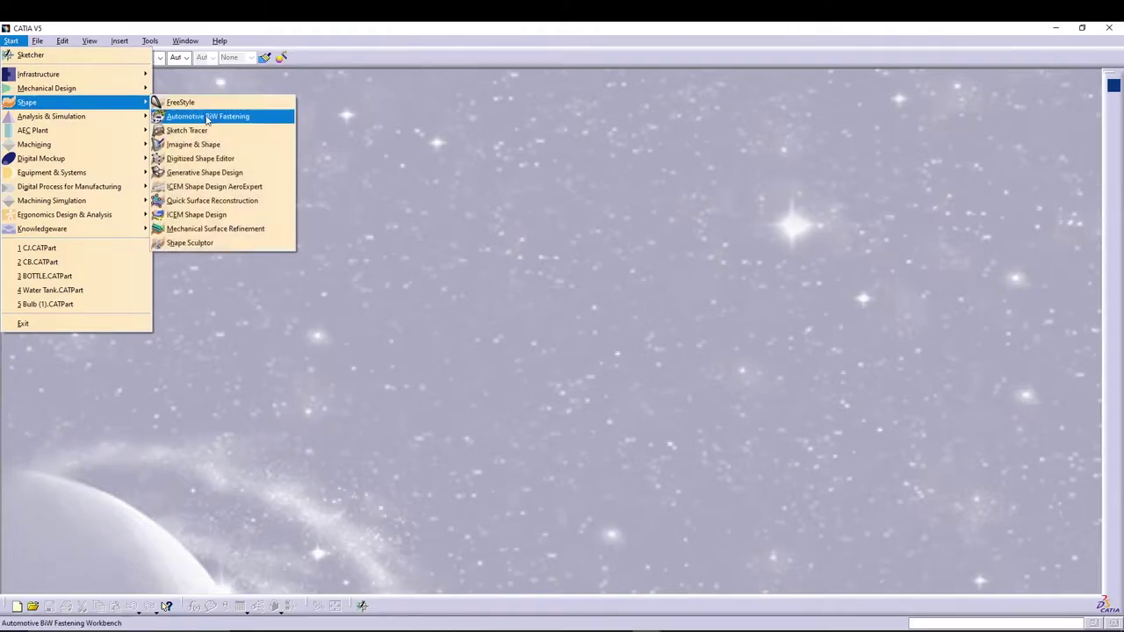
pyautogui.click(207, 173)
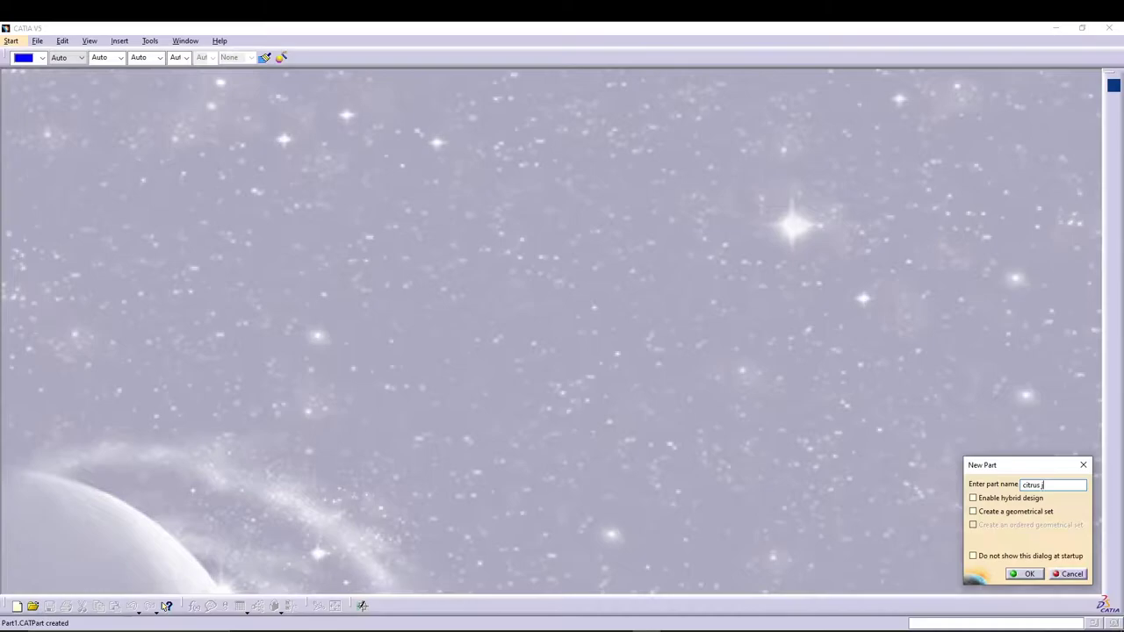
pyautogui.write('citrus juicer')
pyautogui.press('Return')
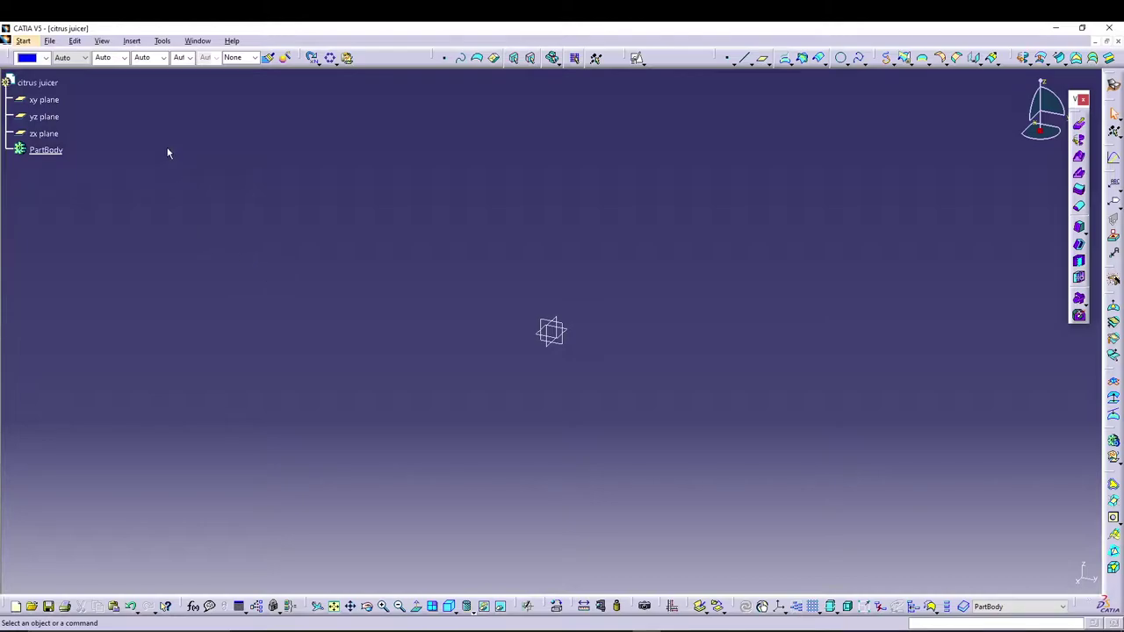
# Open a sketch on the zx plane and draw an ellipse centred at the origin.
pyautogui.click(45, 133)
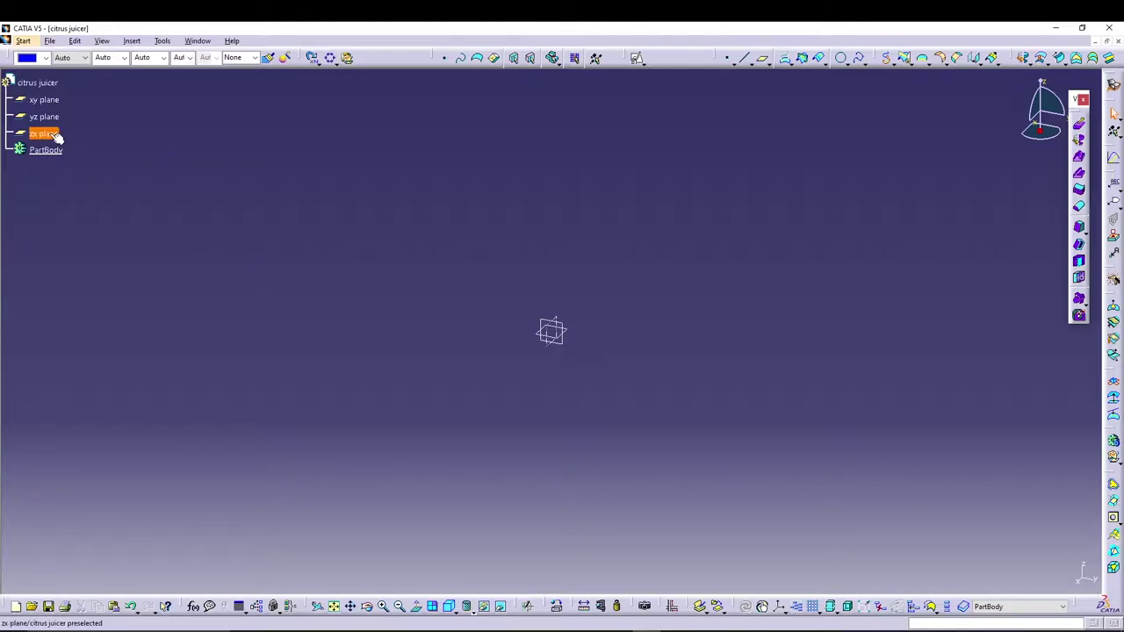
pyautogui.click(640, 61)
pyautogui.click(655, 81)
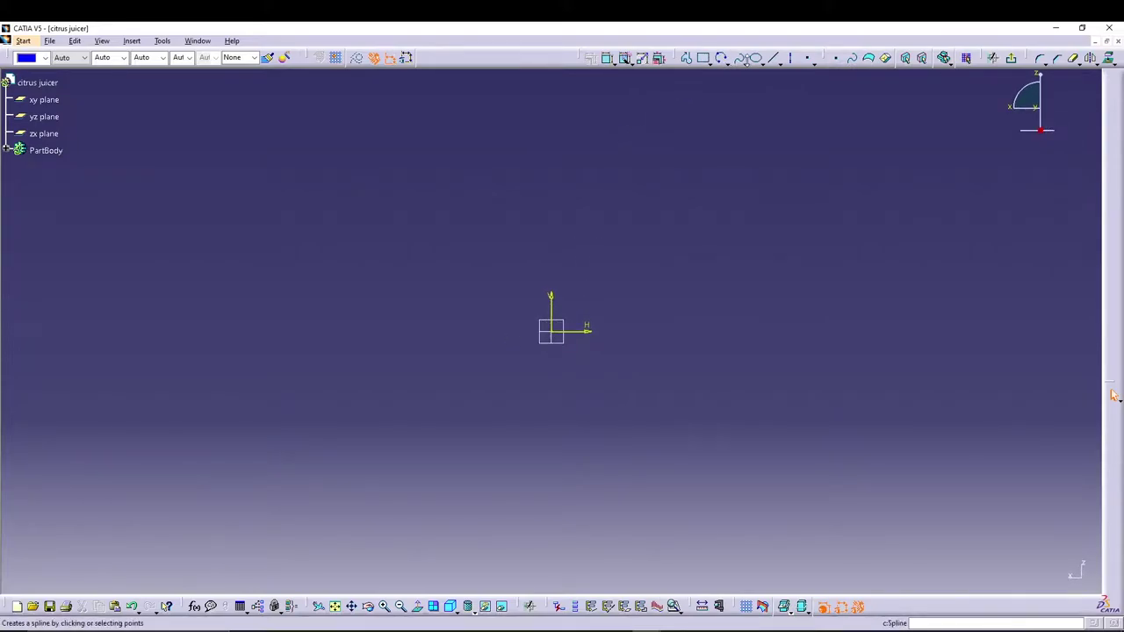
pyautogui.click(756, 58)
pyautogui.click(555, 334)
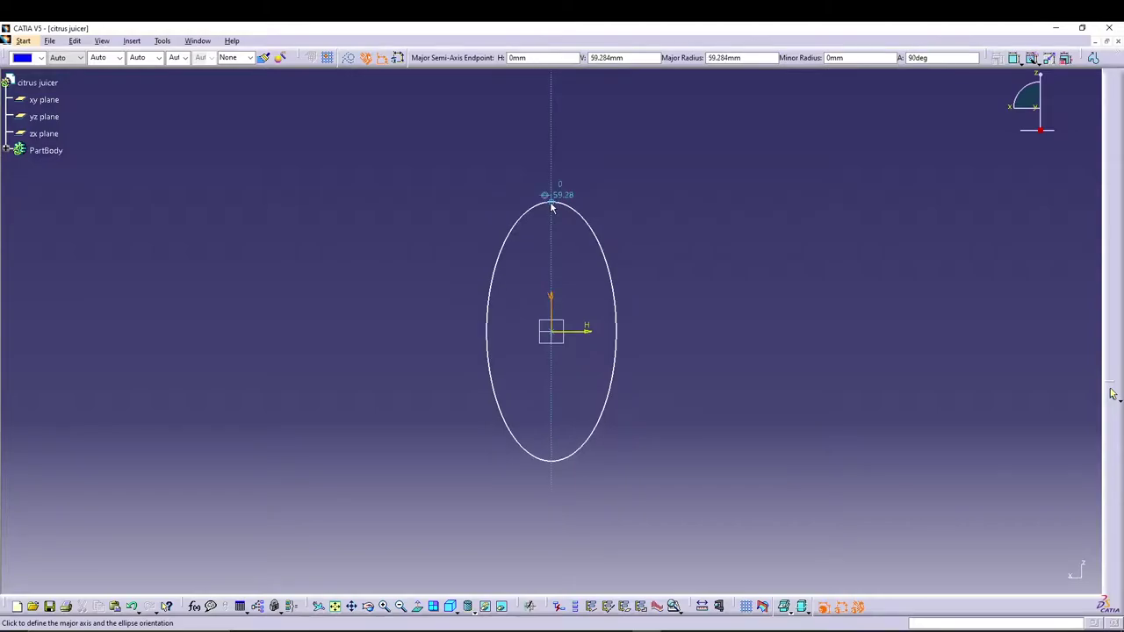
pyautogui.click(553, 200)
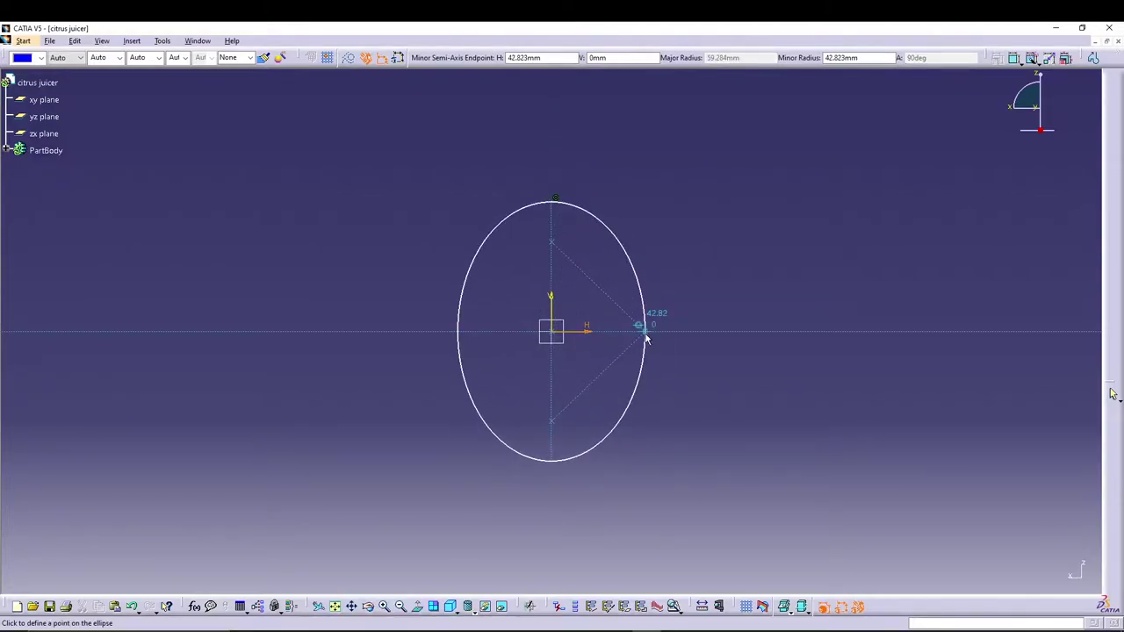
pyautogui.click(648, 334)
# Constrain the ellipse's semimajor and semiminor axes (118.567, 85.647) and reposition both dimensions.
pyautogui.click(762, 64)
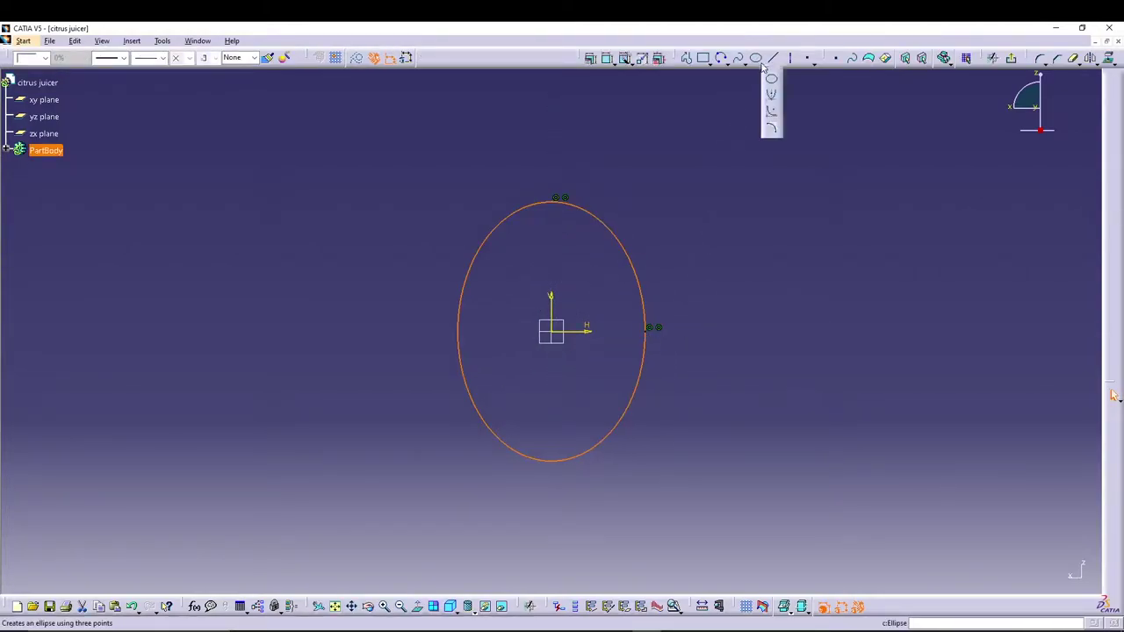
pyautogui.click(591, 58)
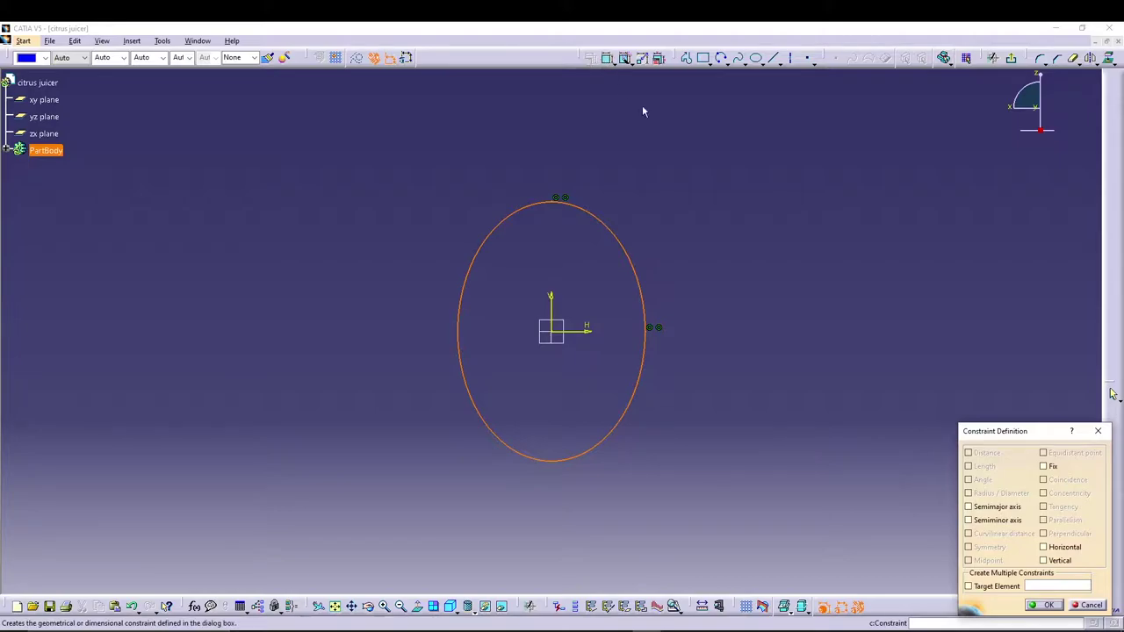
pyautogui.click(992, 506)
pyautogui.click(992, 520)
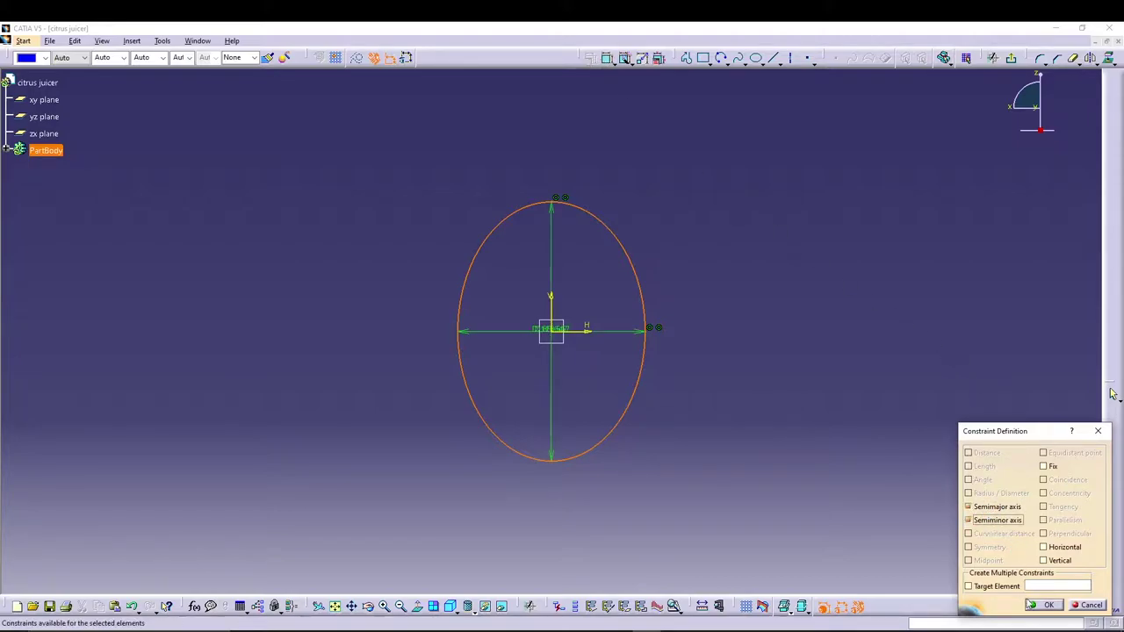
pyautogui.click(1036, 605)
pyautogui.moveTo(633, 331); pyautogui.dragTo(730, 472)
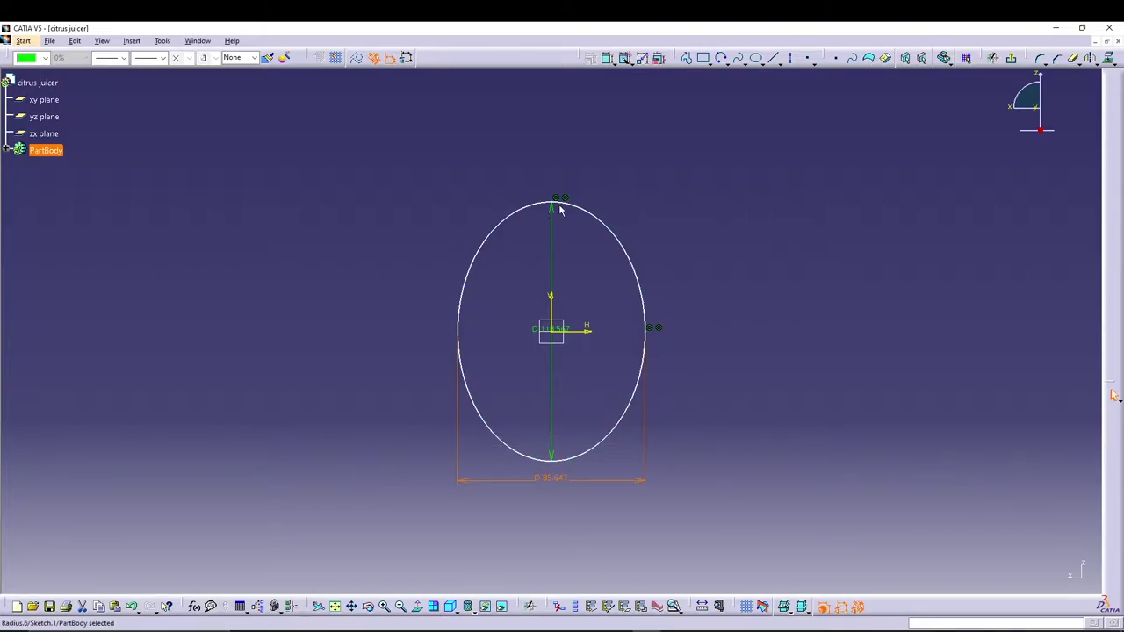
pyautogui.moveTo(548, 205); pyautogui.dragTo(746, 221)
pyautogui.click(824, 251)
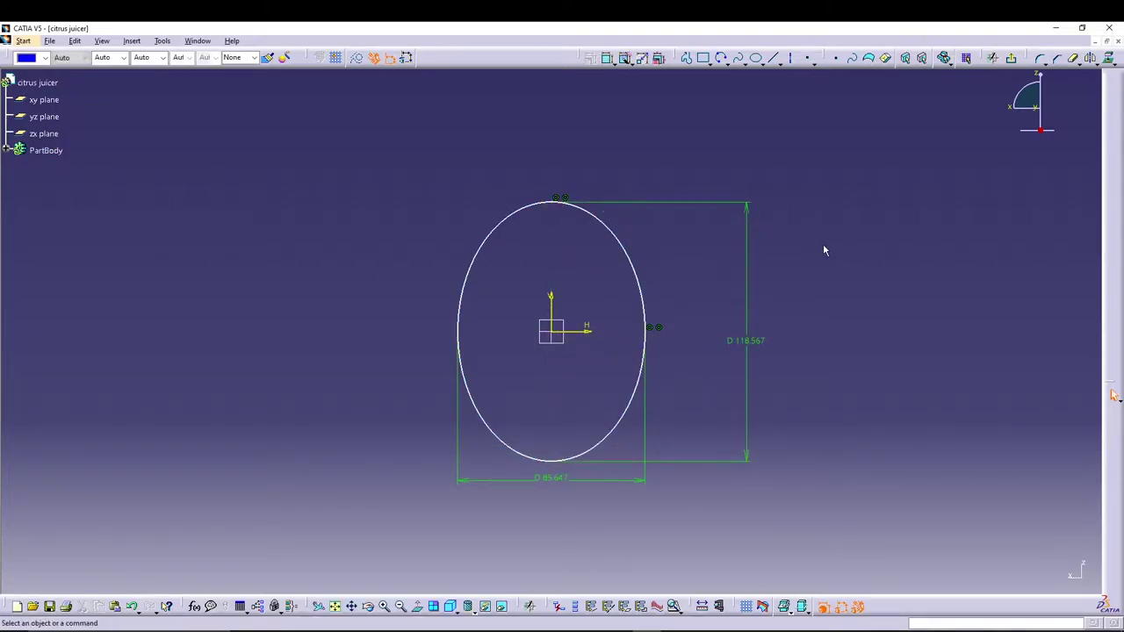
# Draw horizontal and vertical construction axes through the ellipse centre.
pyautogui.click(791, 58)
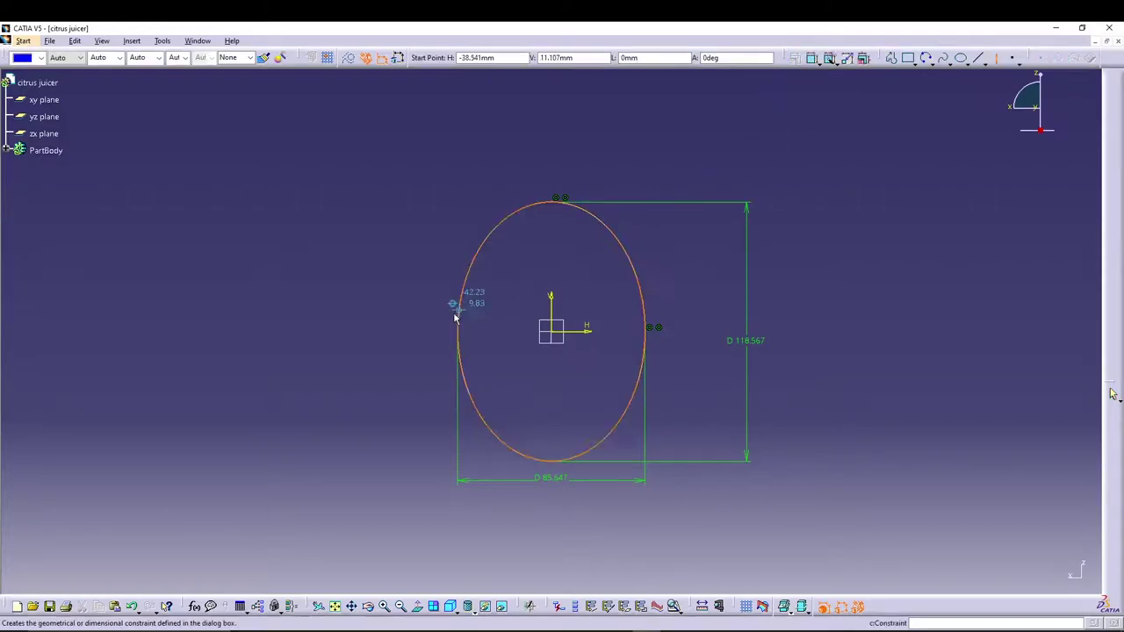
pyautogui.click(369, 332)
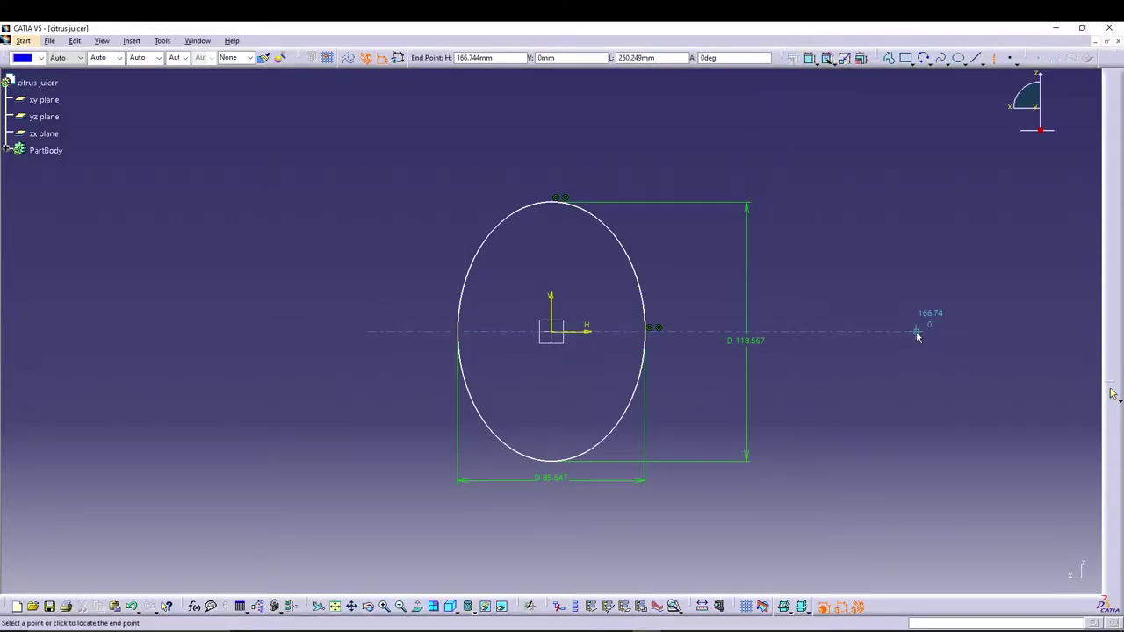
pyautogui.click(916, 333)
pyautogui.click(791, 58)
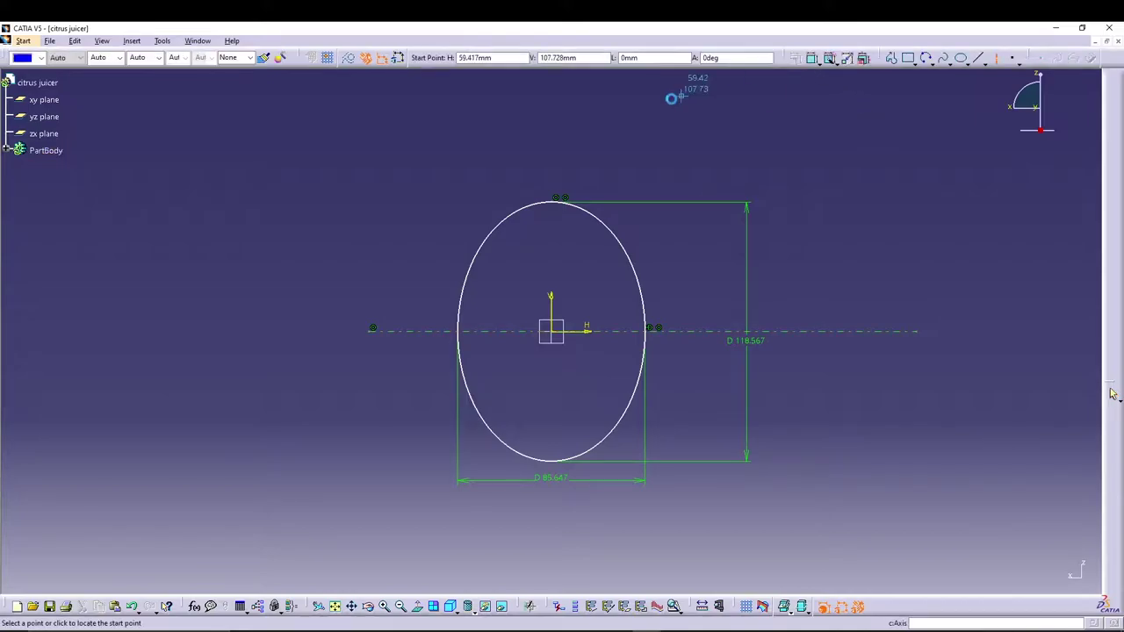
pyautogui.click(550, 115)
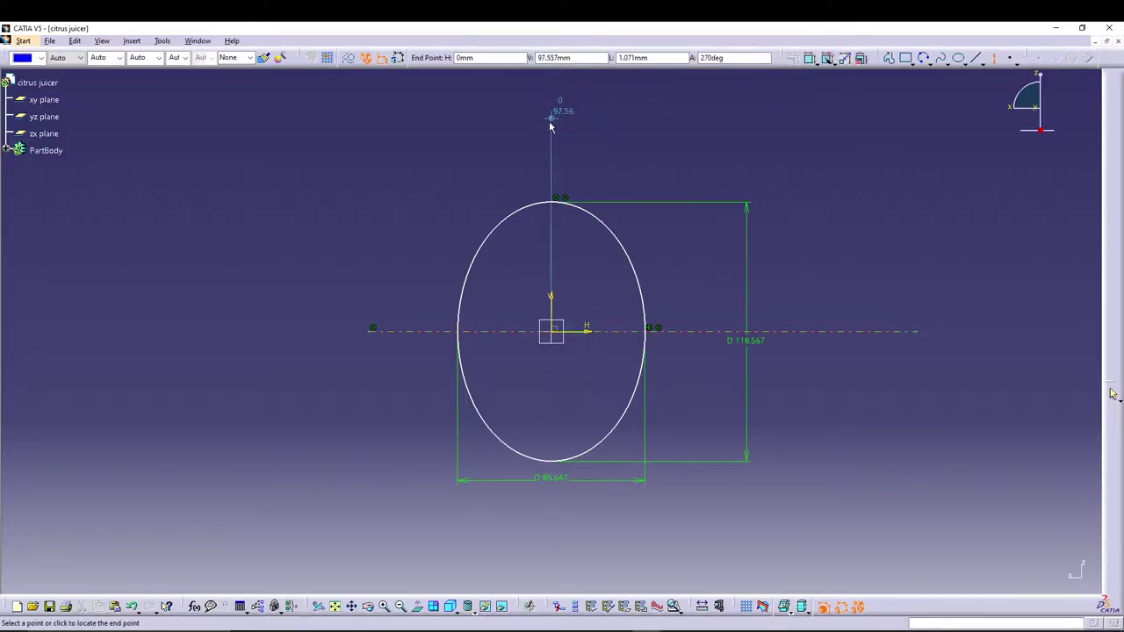
pyautogui.click(551, 555)
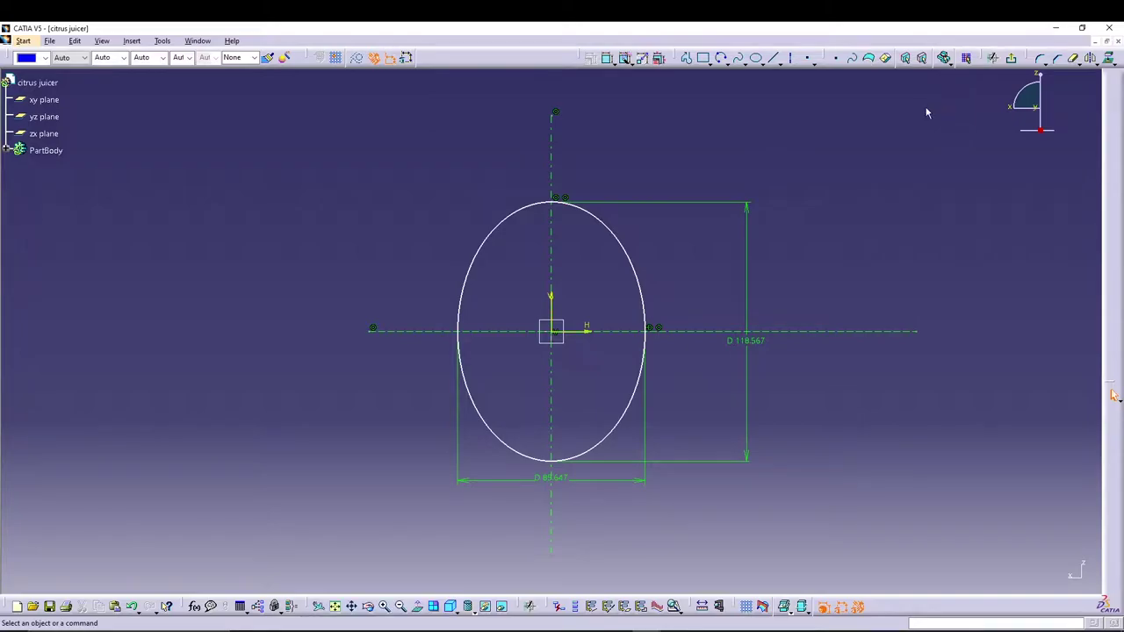
# Quick-trim three ellipse quarters, keeping the upper-right arc, and begin dimensioning its top endpoint.
pyautogui.click(1073, 58)
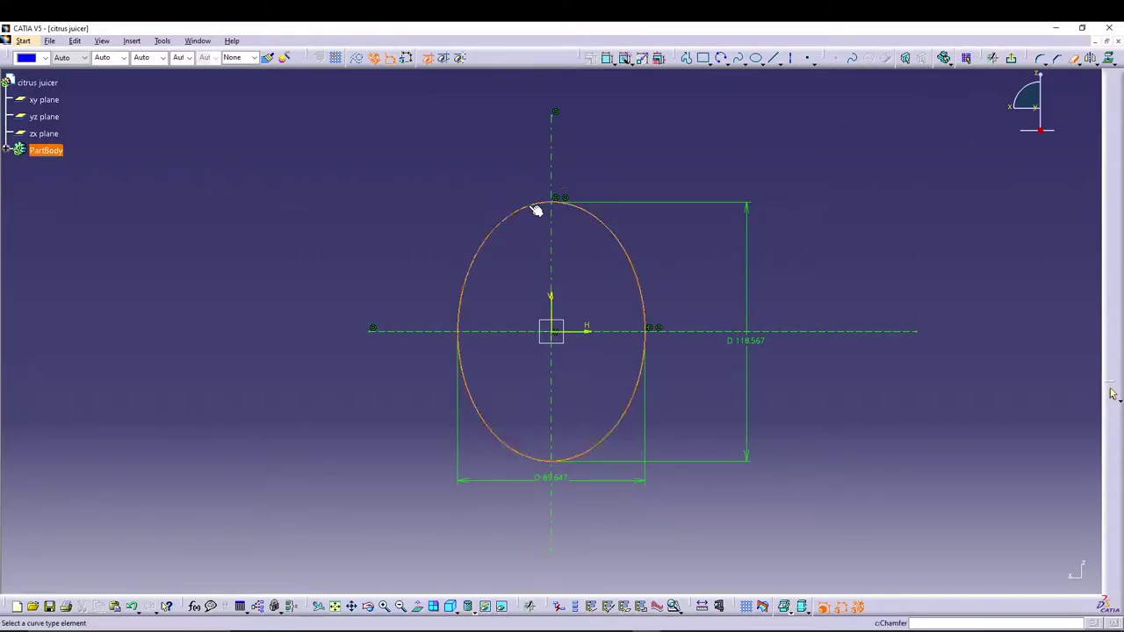
pyautogui.click(535, 209)
pyautogui.click(468, 417)
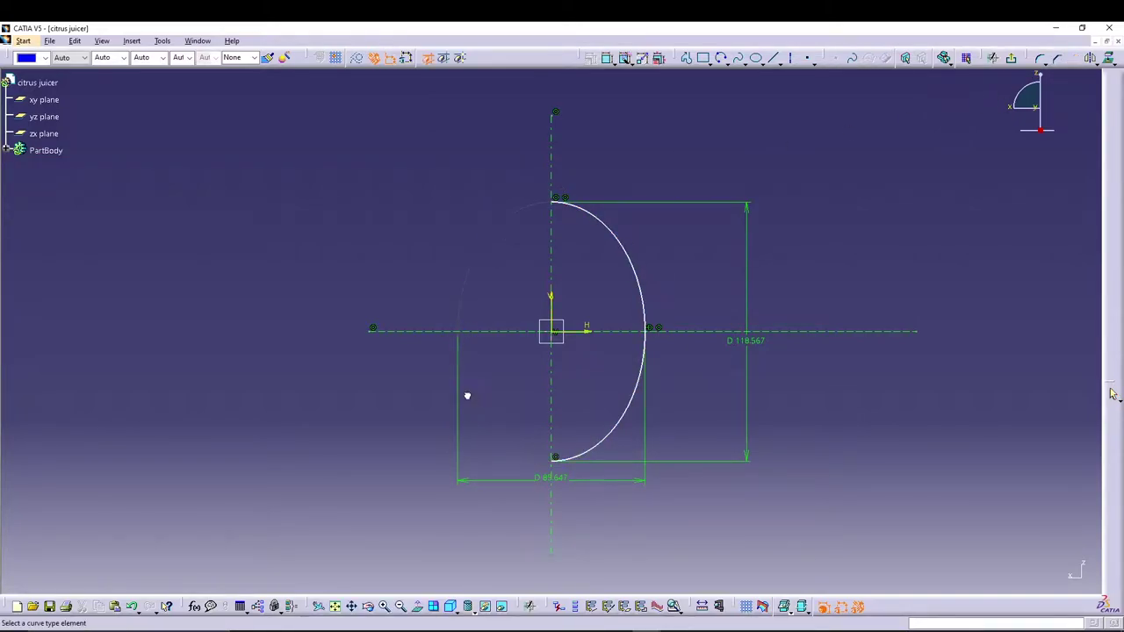
pyautogui.click(635, 394)
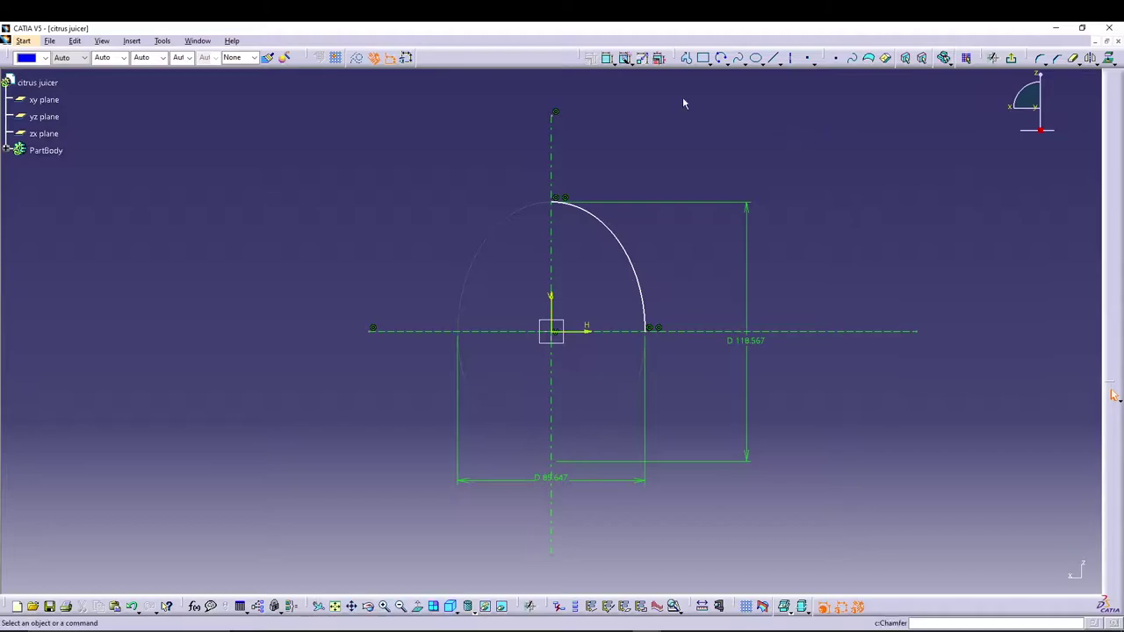
pyautogui.click(607, 59)
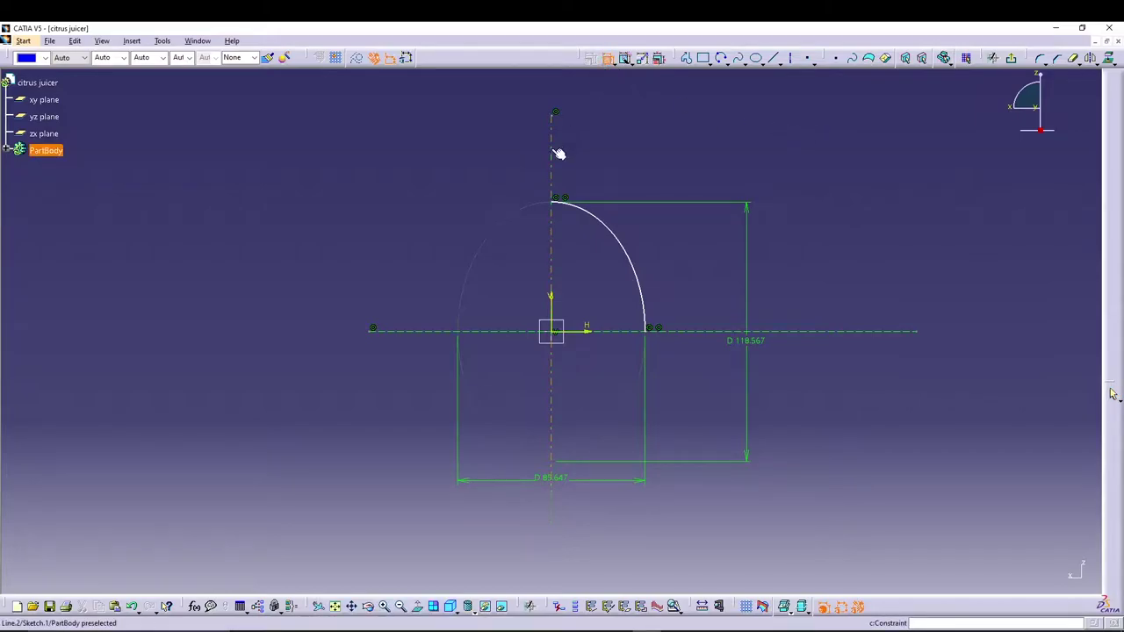
pyautogui.click(557, 203)
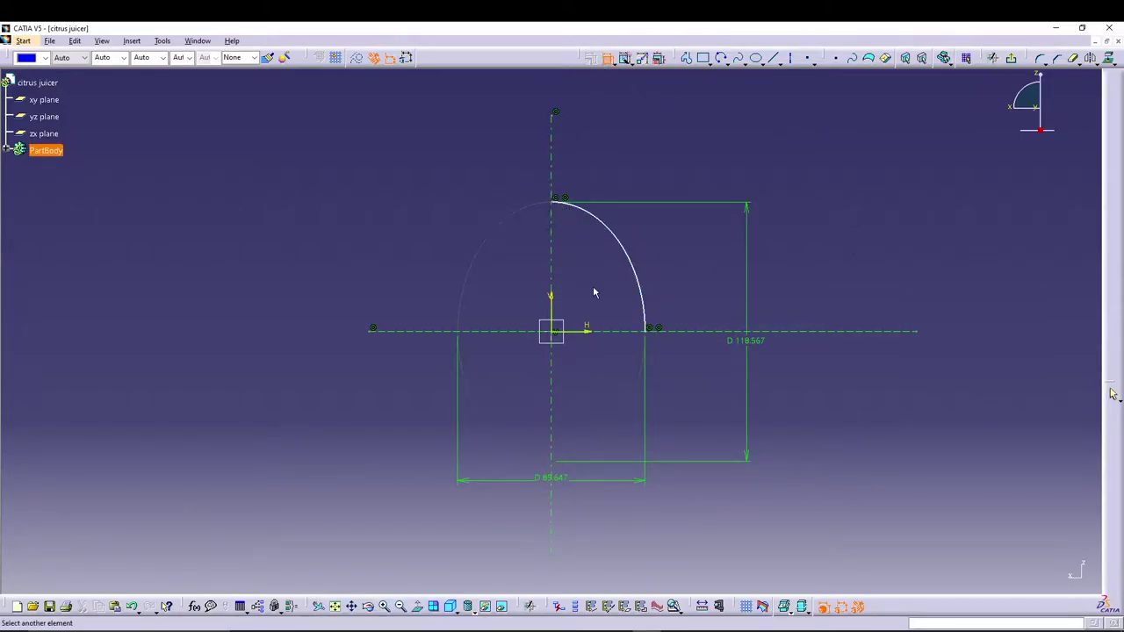
# Place the arc's height dimension, delete Radius.5, and set the height to 65.
pyautogui.click(605, 332)
pyautogui.click(475, 273)
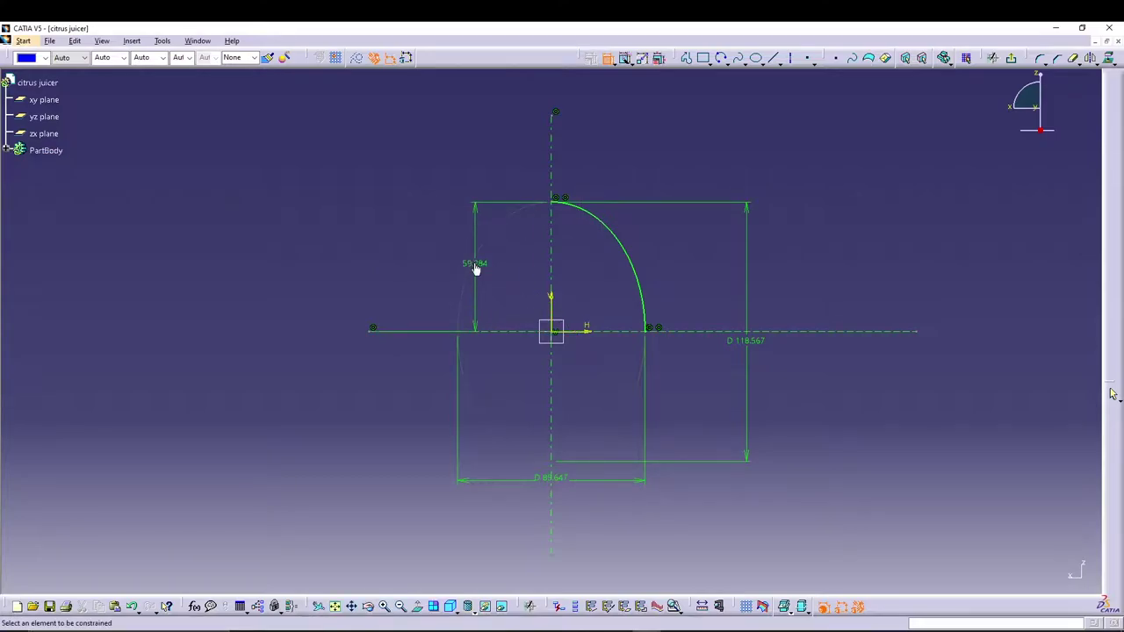
pyautogui.doubleClick(475, 269)
pyautogui.press('Escape')
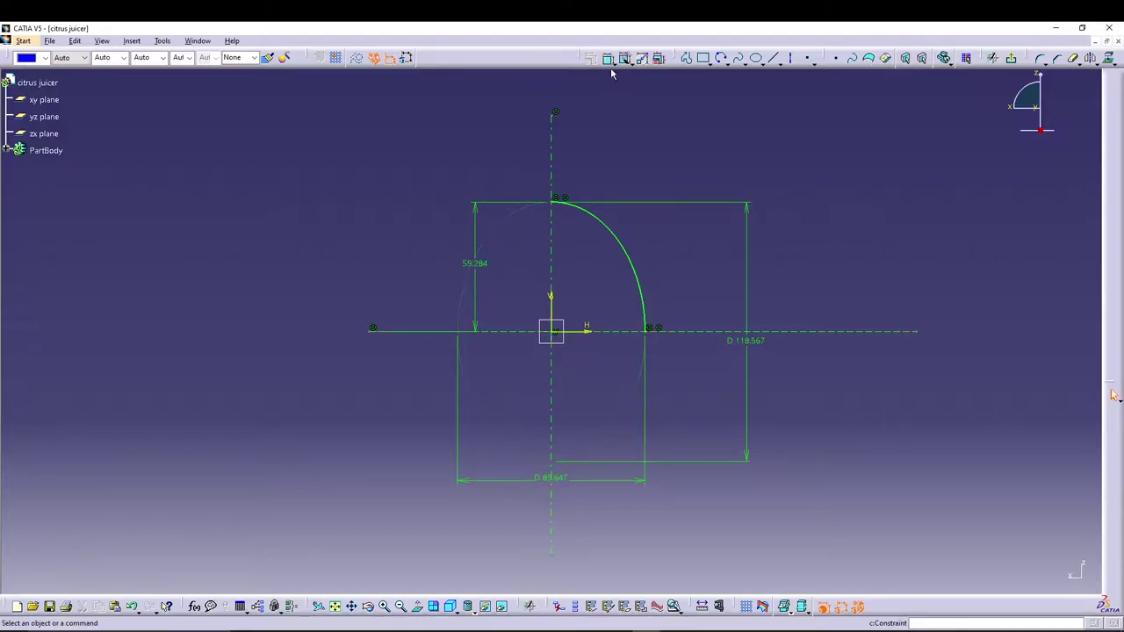
pyautogui.click(749, 214)
pyautogui.press('Delete')
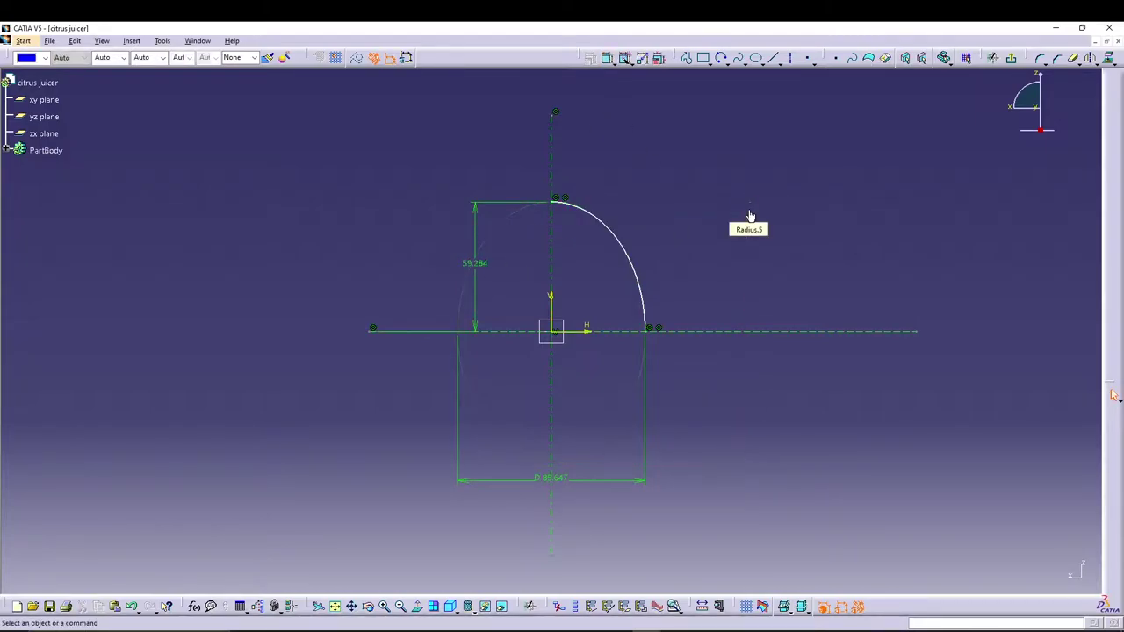
pyautogui.doubleClick(475, 263)
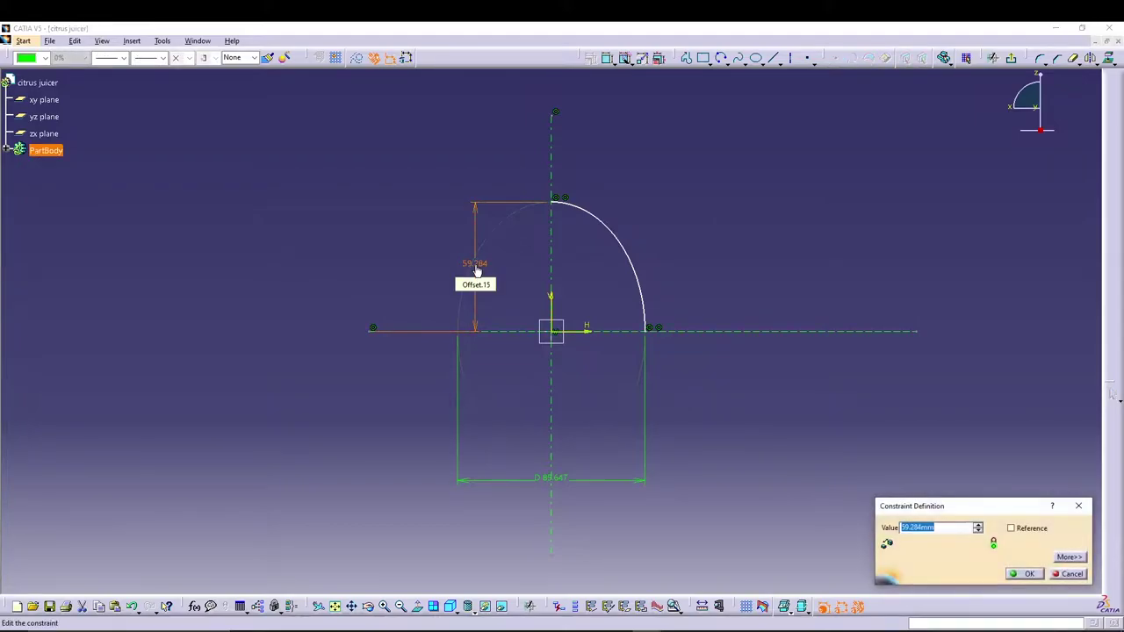
pyautogui.write('65')
pyautogui.press('Return')
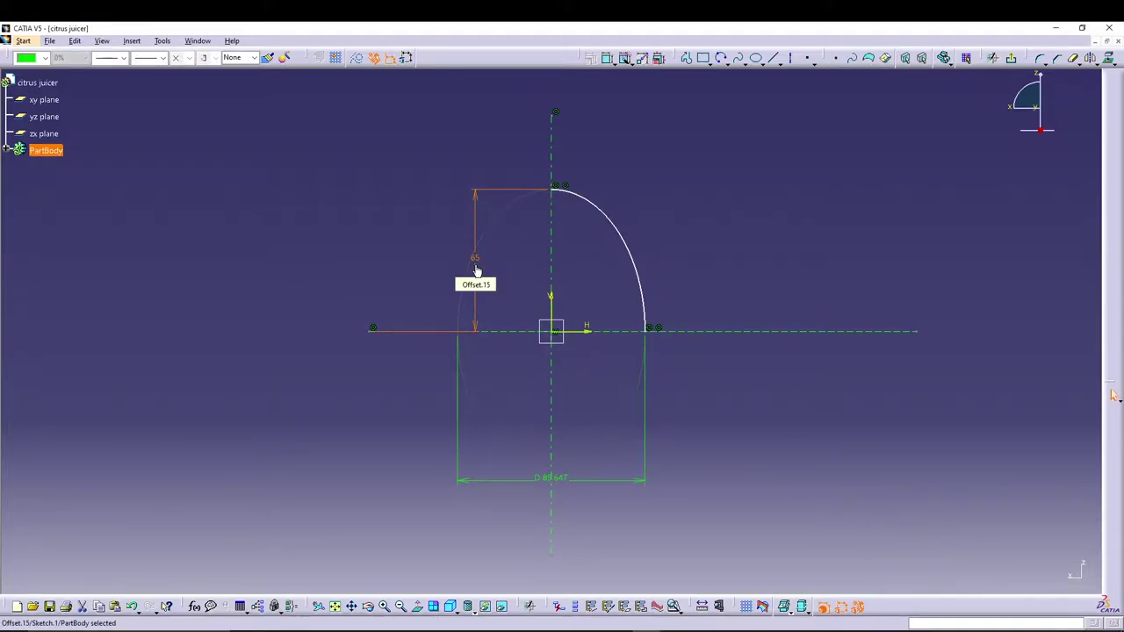
pyautogui.press('Escape')
# Delete the stray bottom lines and 85.647 dimension, then set the arc base 32.5 from the vertical axis.
pyautogui.click(638, 486)
pyautogui.press('Delete')
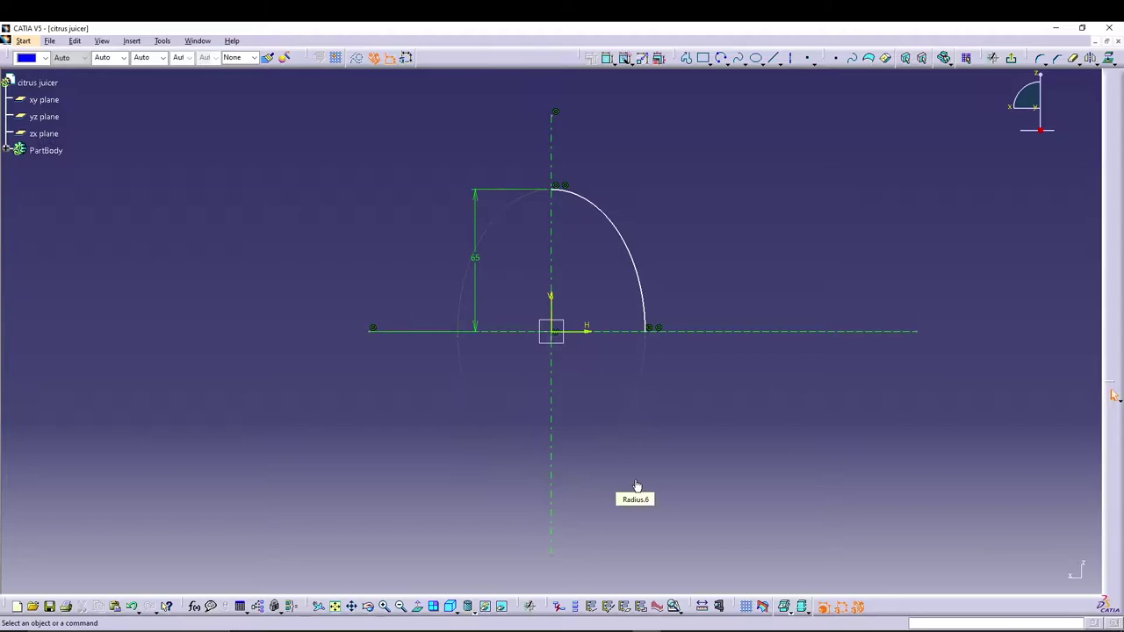
pyautogui.click(607, 58)
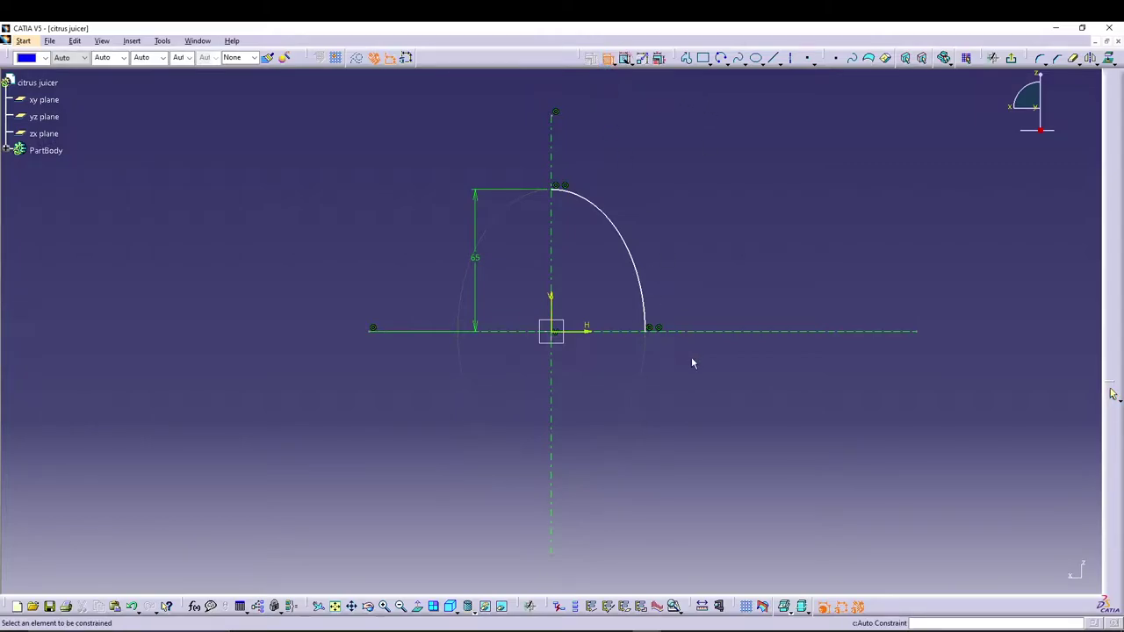
pyautogui.click(644, 326)
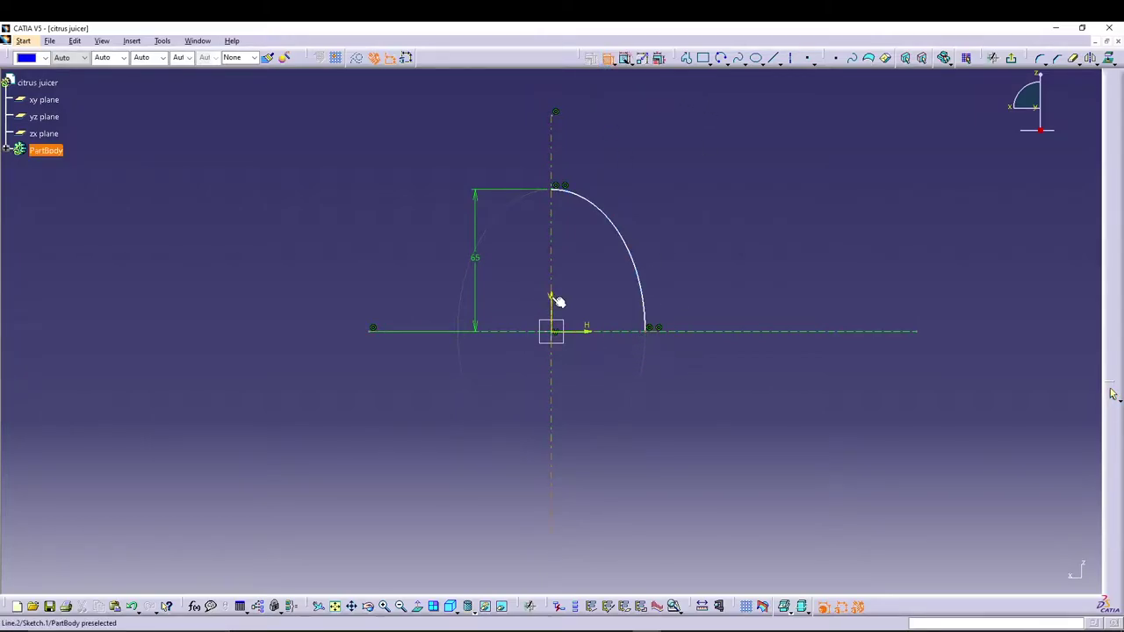
pyautogui.click(552, 302)
pyautogui.click(615, 367)
pyautogui.doubleClick(612, 363)
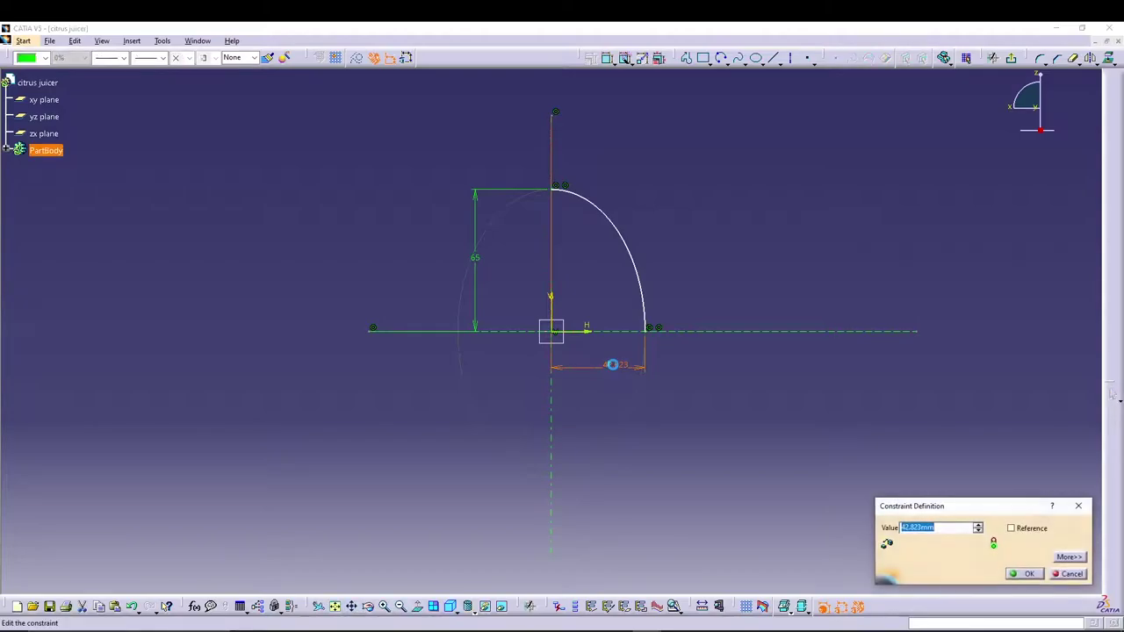
pyautogui.write('32.5')
pyautogui.press('Return')
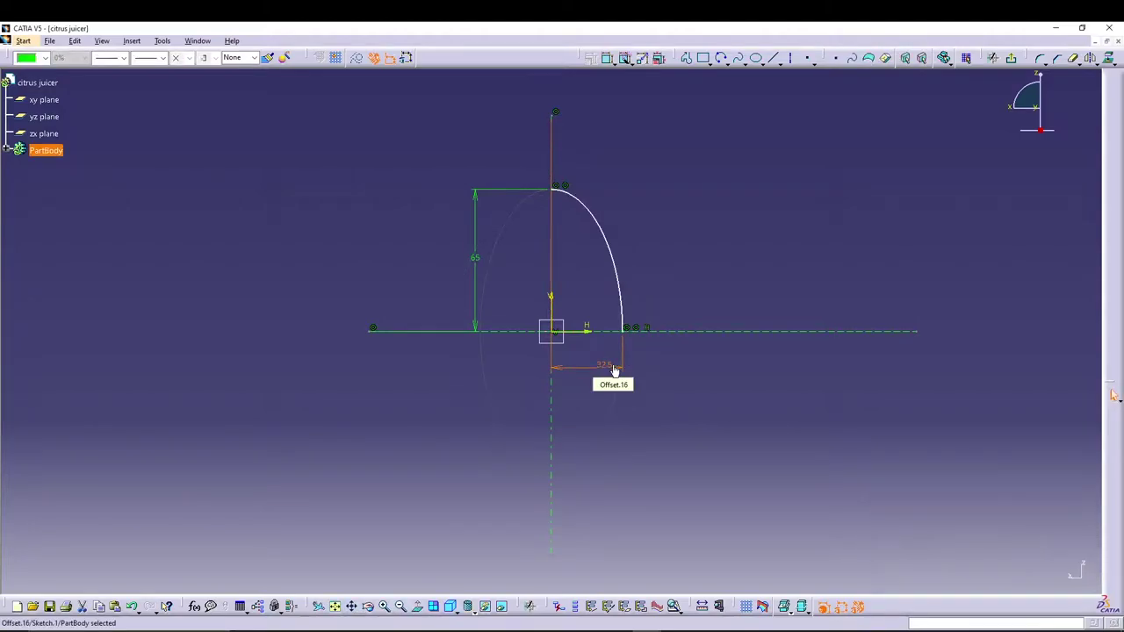
pyautogui.click(702, 396)
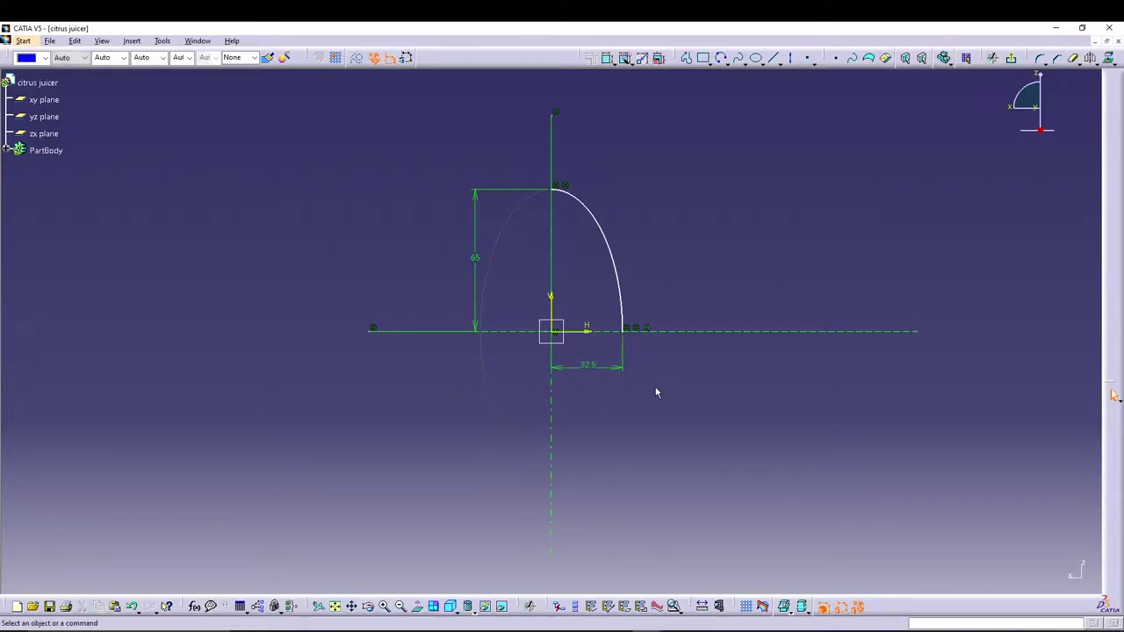
# Auto-constrain the dome arc with the V axis as reference and H axis as symmetry line, then exit the sketch.
pyautogui.click(625, 58)
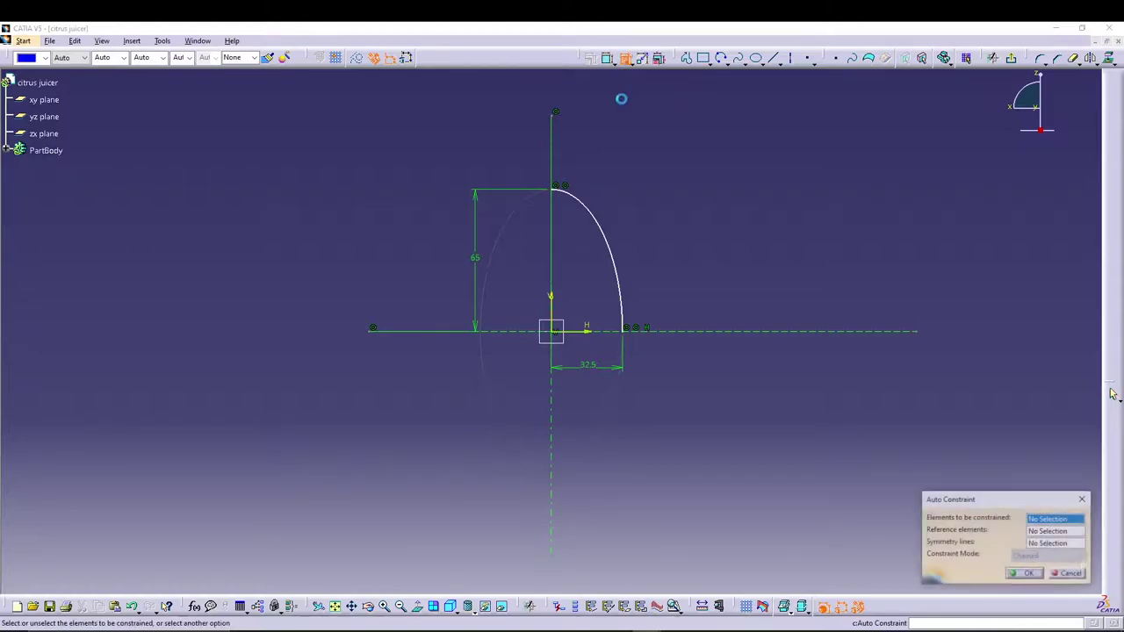
pyautogui.click(615, 258)
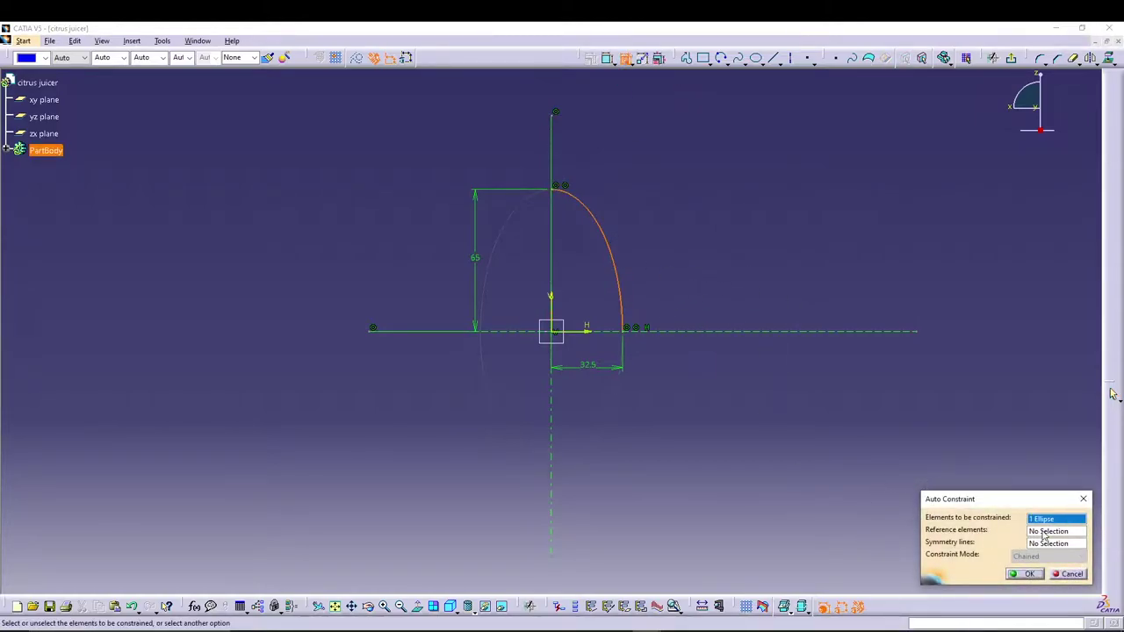
pyautogui.click(1045, 531)
pyautogui.click(554, 291)
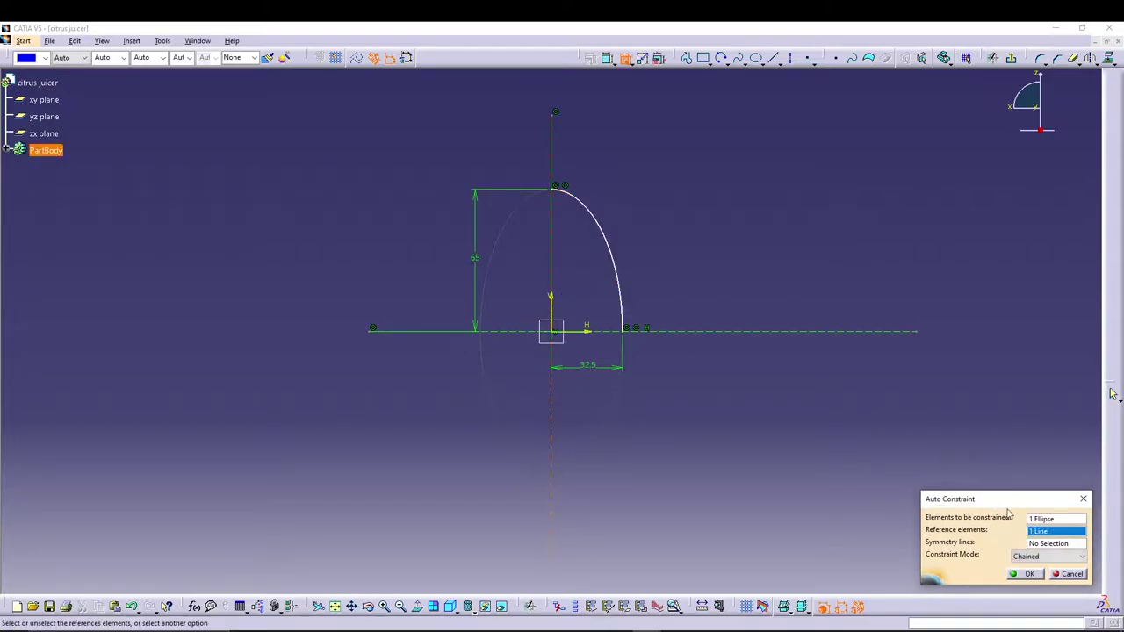
pyautogui.click(1045, 543)
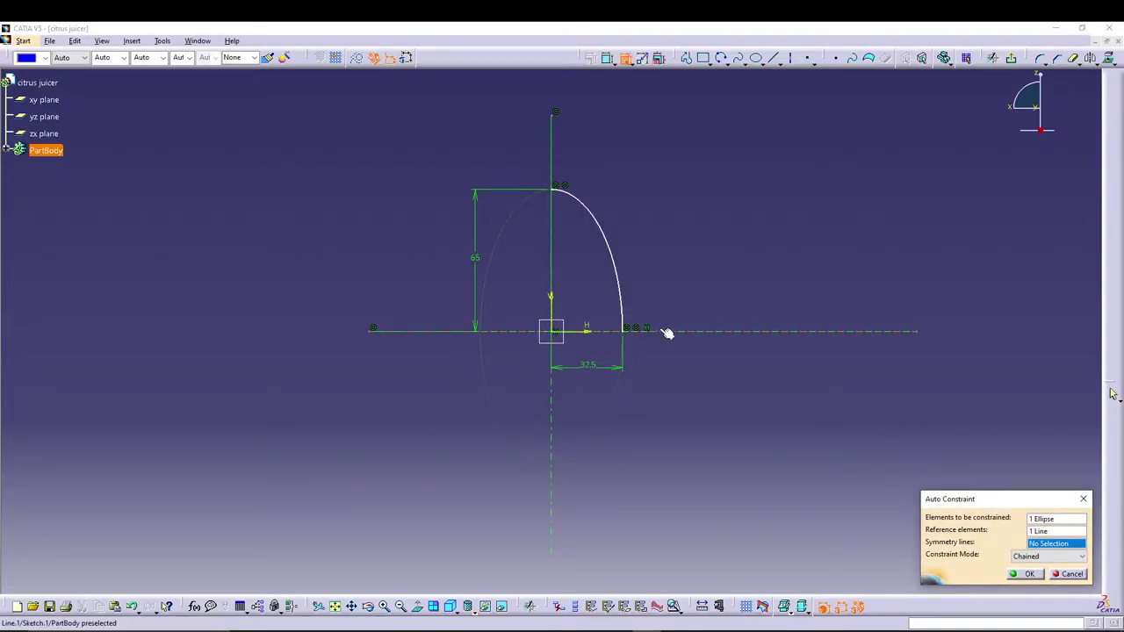
pyautogui.click(667, 333)
pyautogui.click(1028, 574)
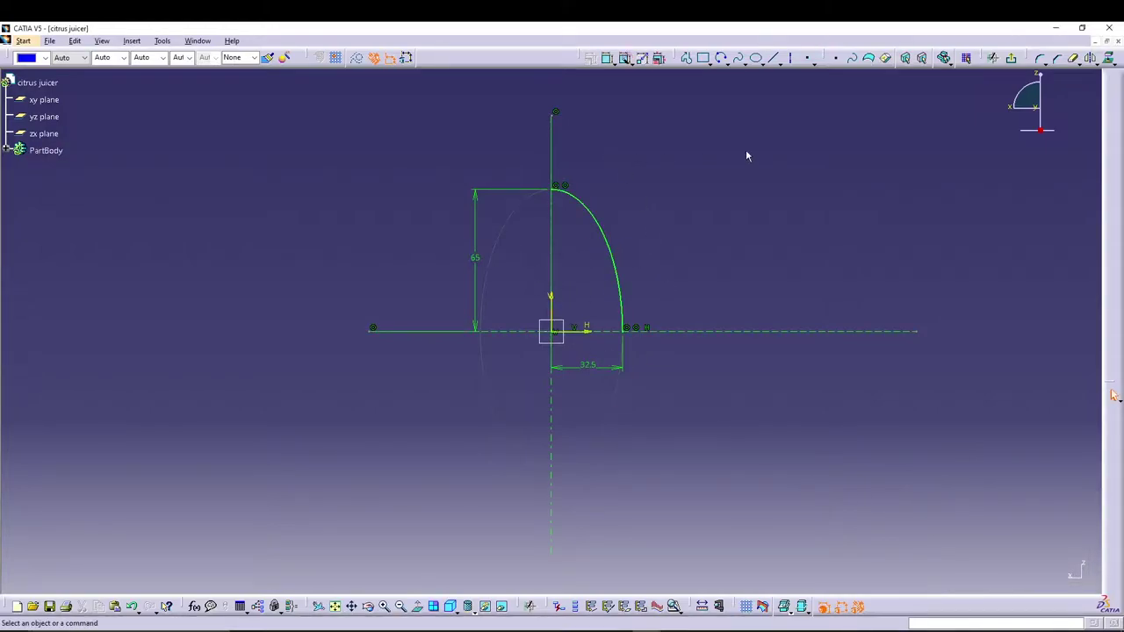
pyautogui.click(1011, 58)
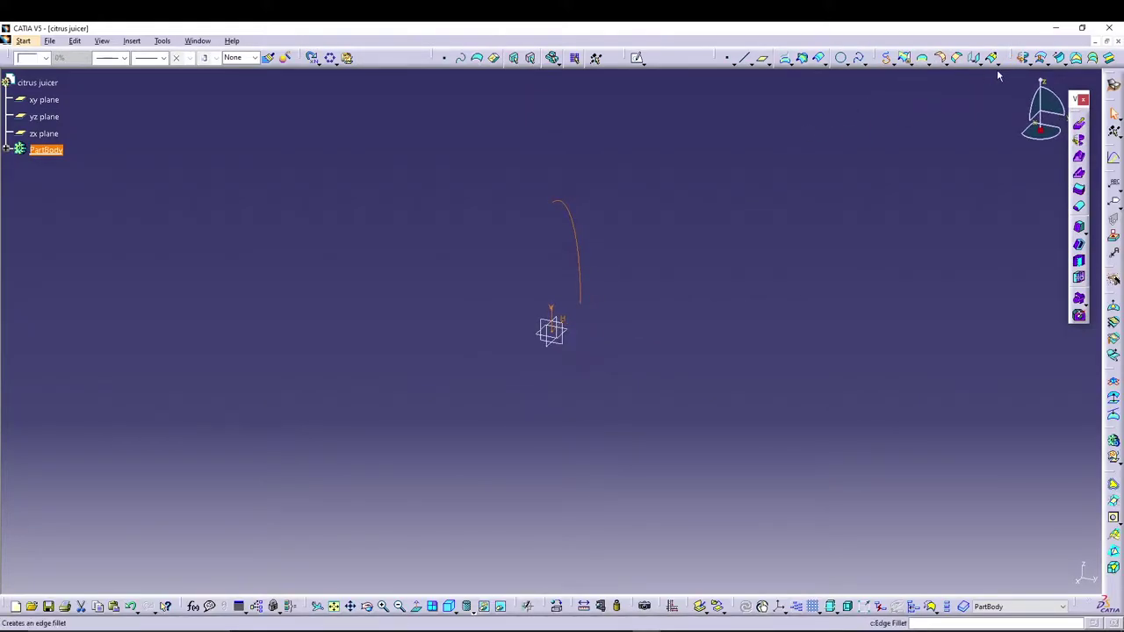
# Revolve the arc 360° into the dome surface Revolute.1.
pyautogui.click(922, 58)
pyautogui.write('360')
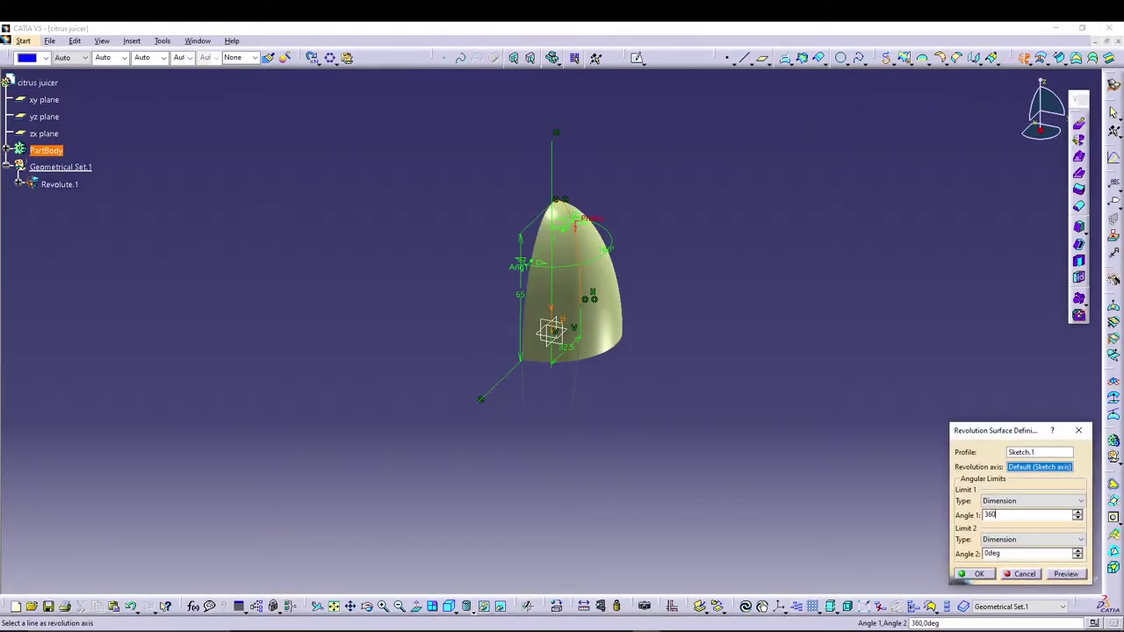
pyautogui.press('Return')
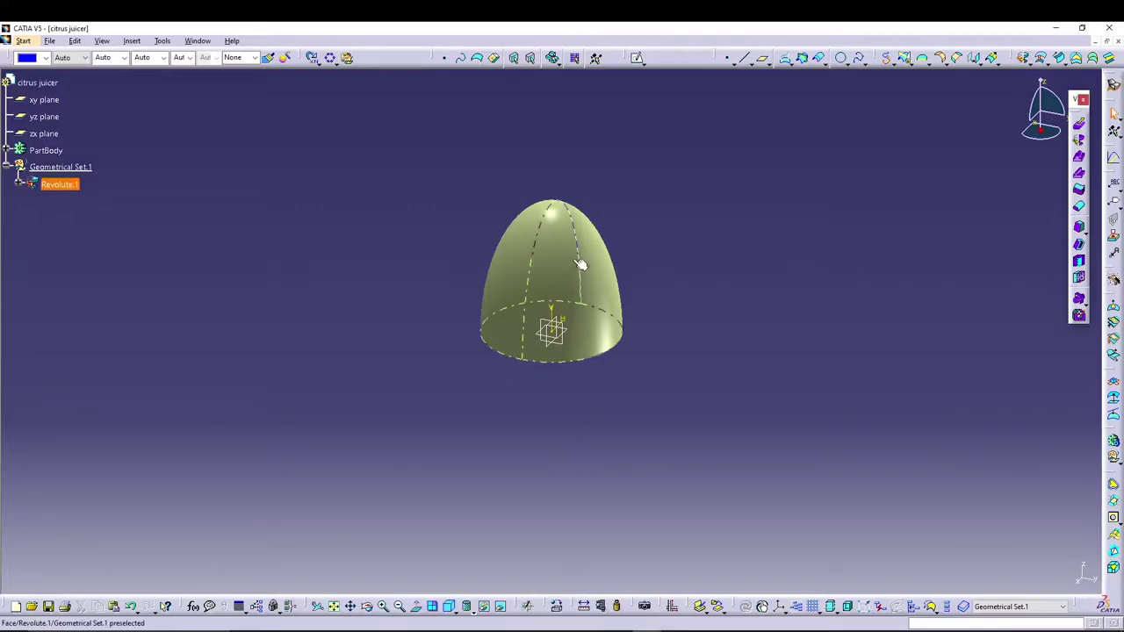
pyautogui.moveTo(672, 215); pyautogui.dragTo(529, 307, button='middle')
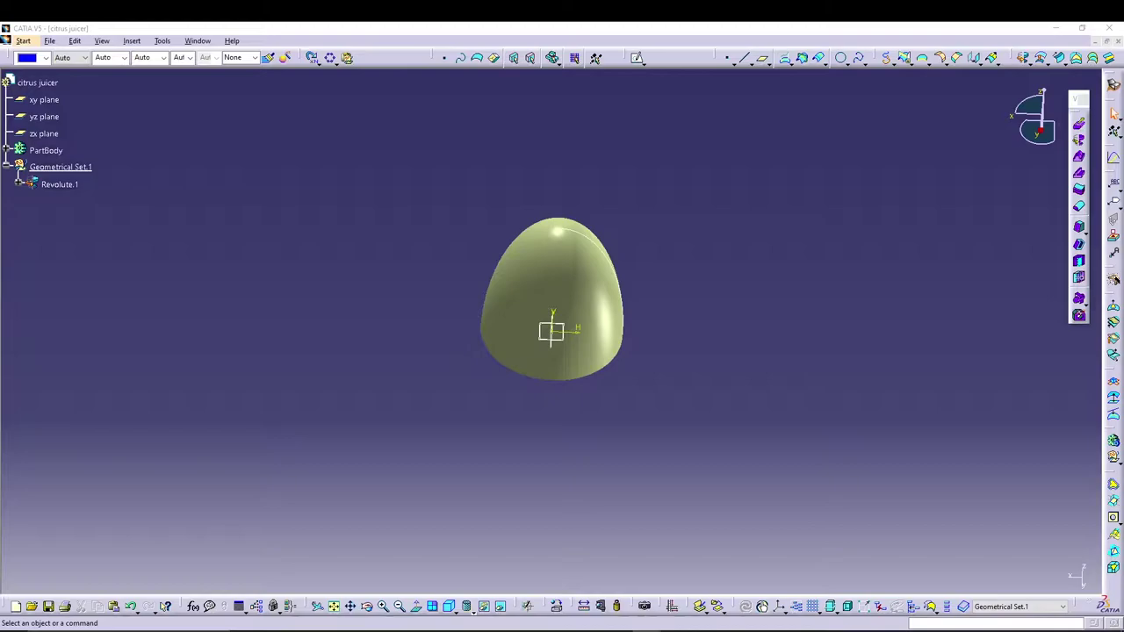
# Start a new sketch on the yz plane.
pyautogui.click(44, 116)
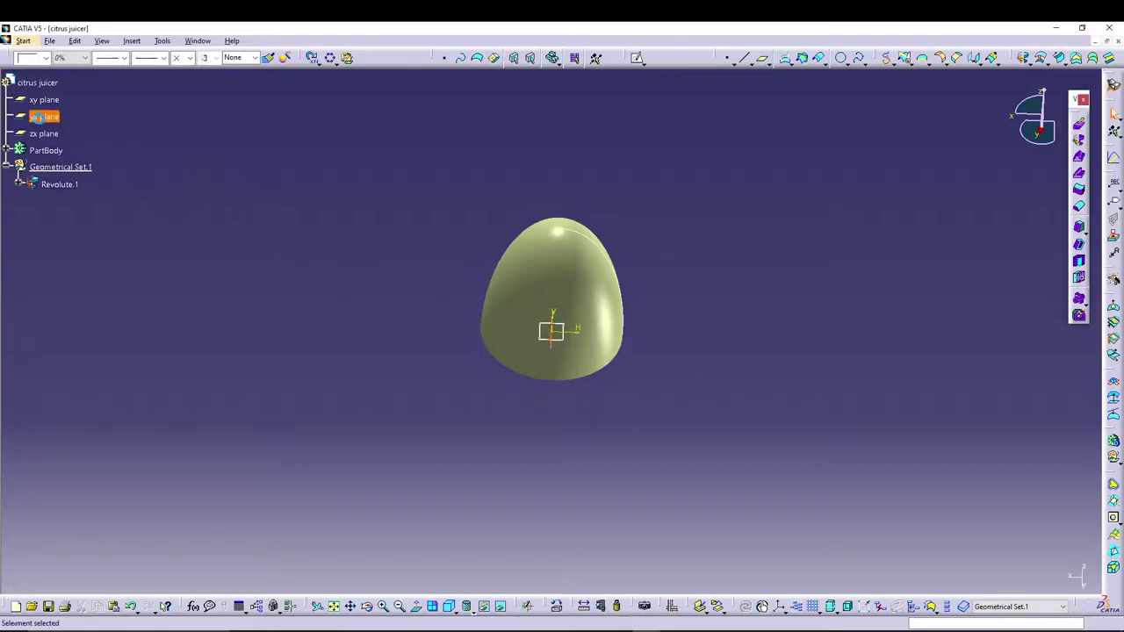
pyautogui.click(638, 58)
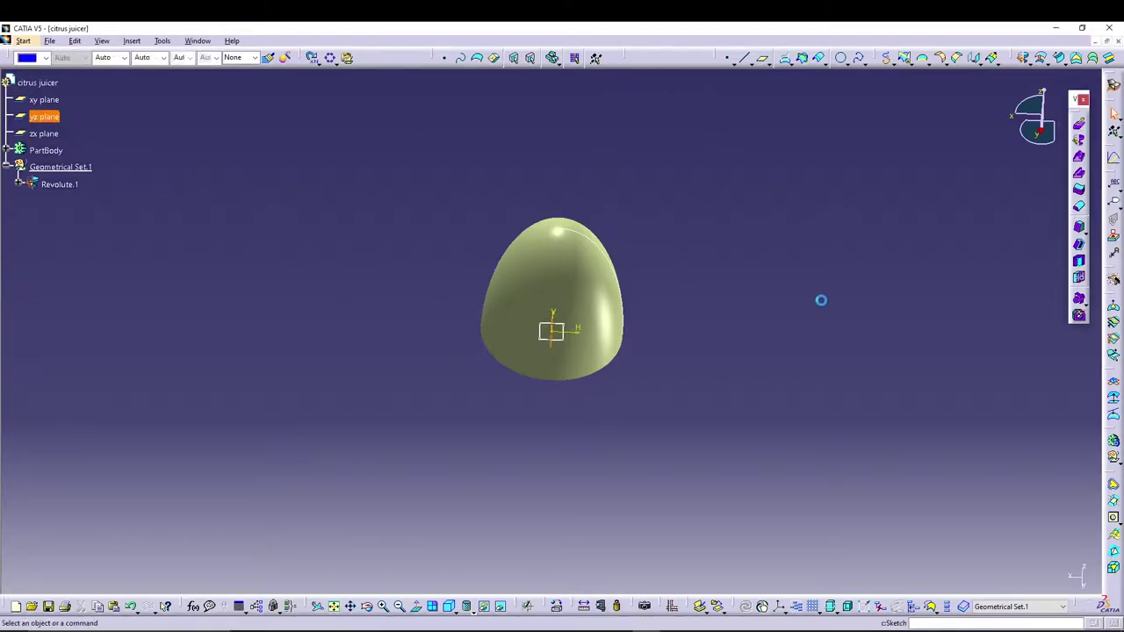
pyautogui.moveTo(701, 342); pyautogui.dragTo(748, 355, button='middle')
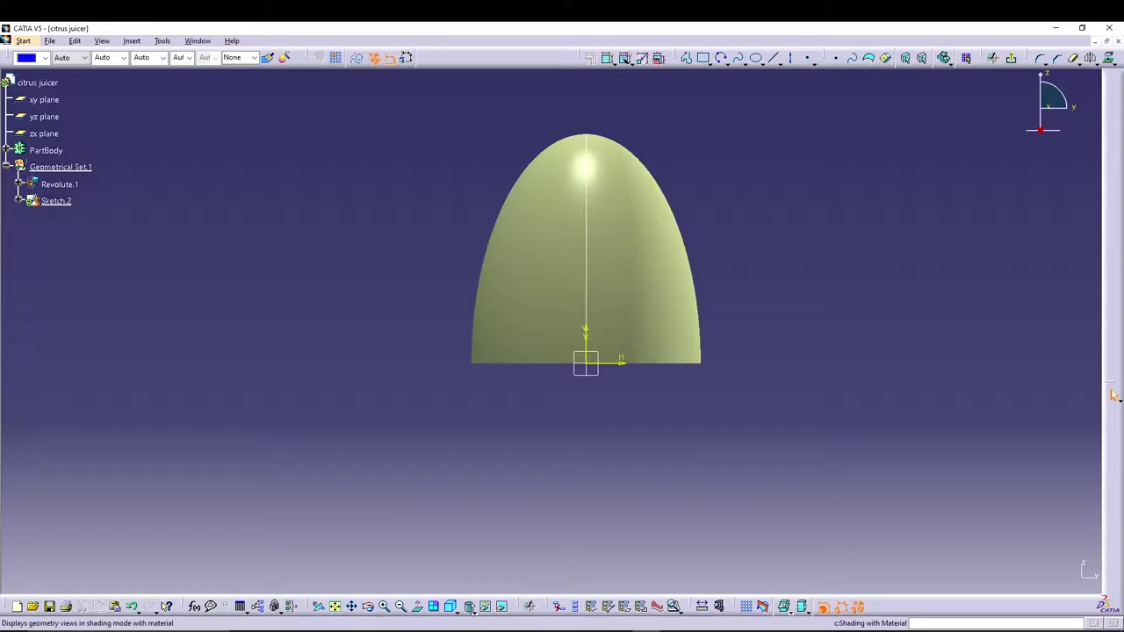
# Switch to Shading with Edges and draw a four-line stepped profile from the origin: left, up, left, down.
pyautogui.click(470, 610)
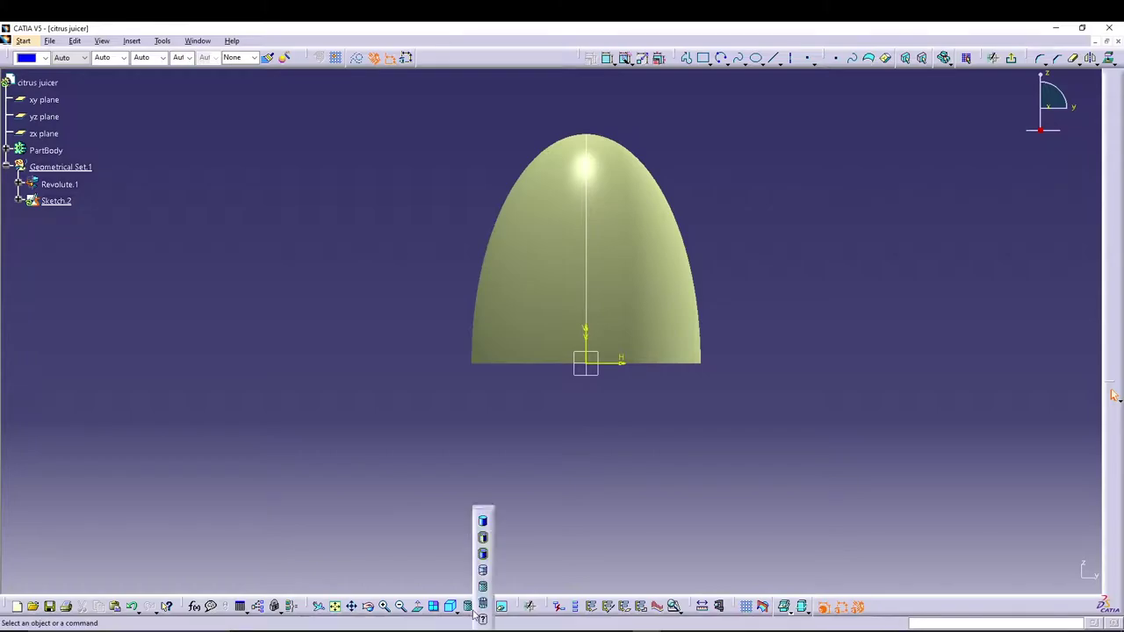
pyautogui.click(483, 540)
pyautogui.click(686, 57)
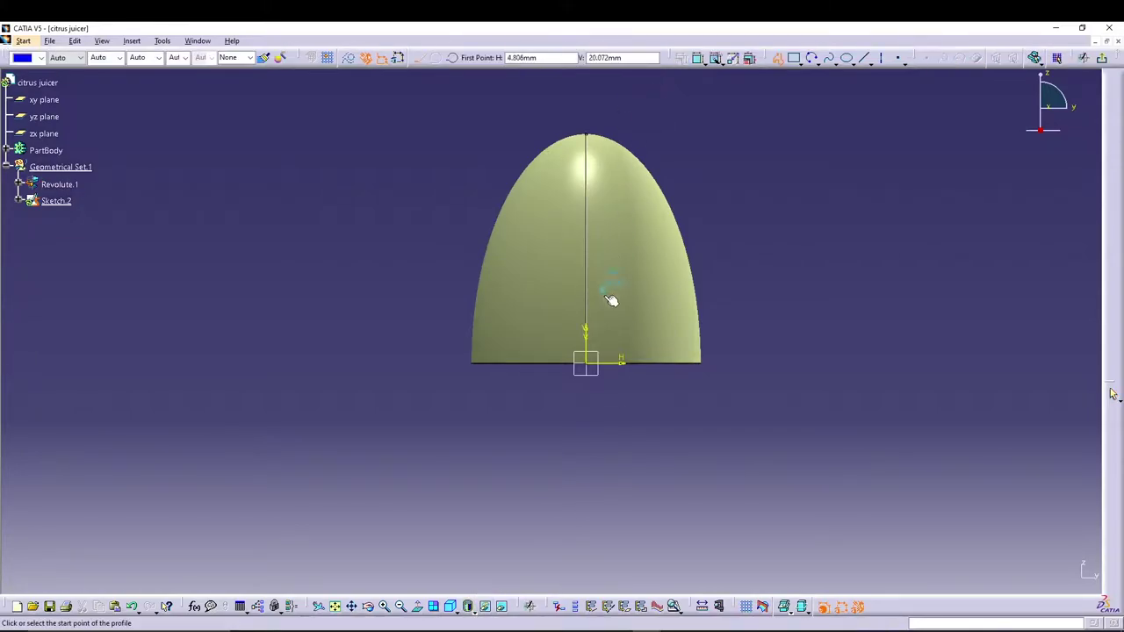
pyautogui.click(587, 362)
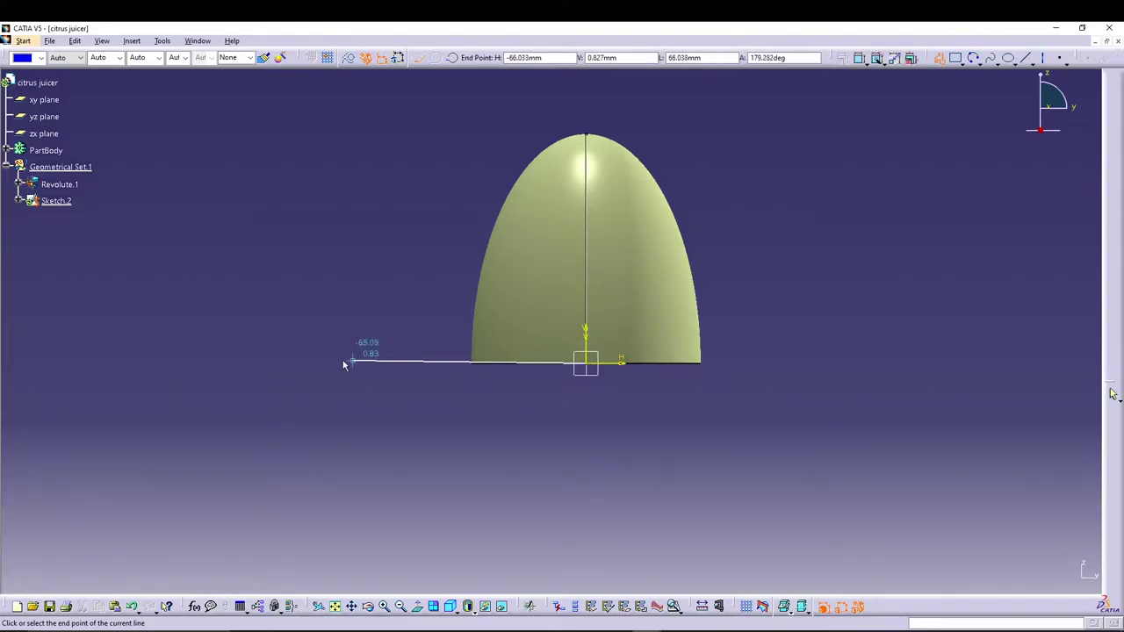
pyautogui.click(286, 362)
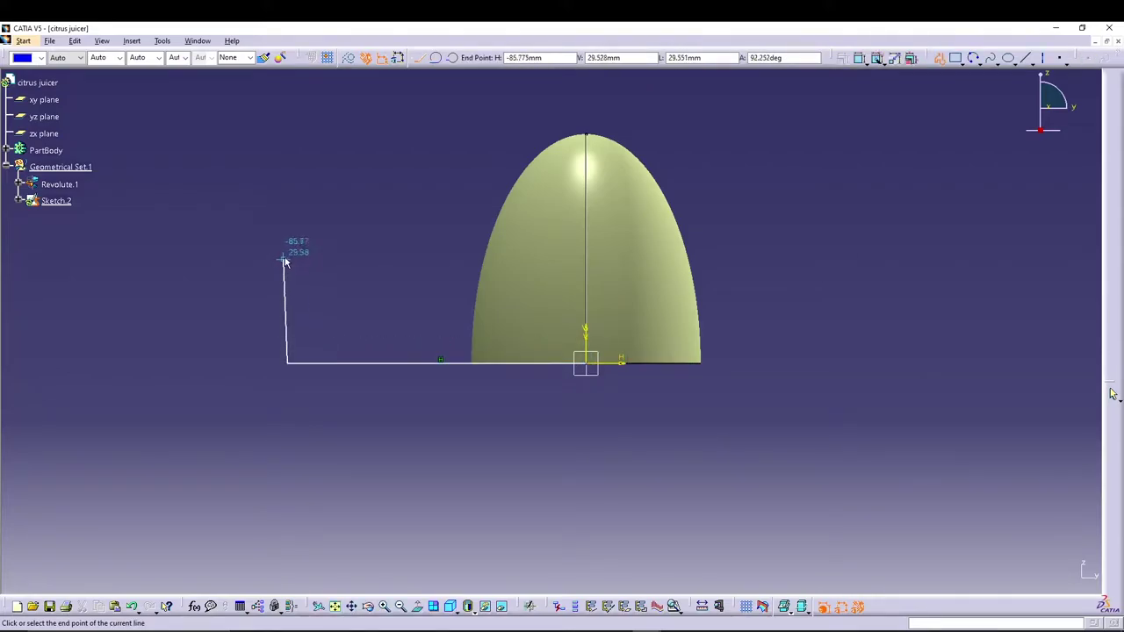
pyautogui.click(286, 252)
pyautogui.click(201, 252)
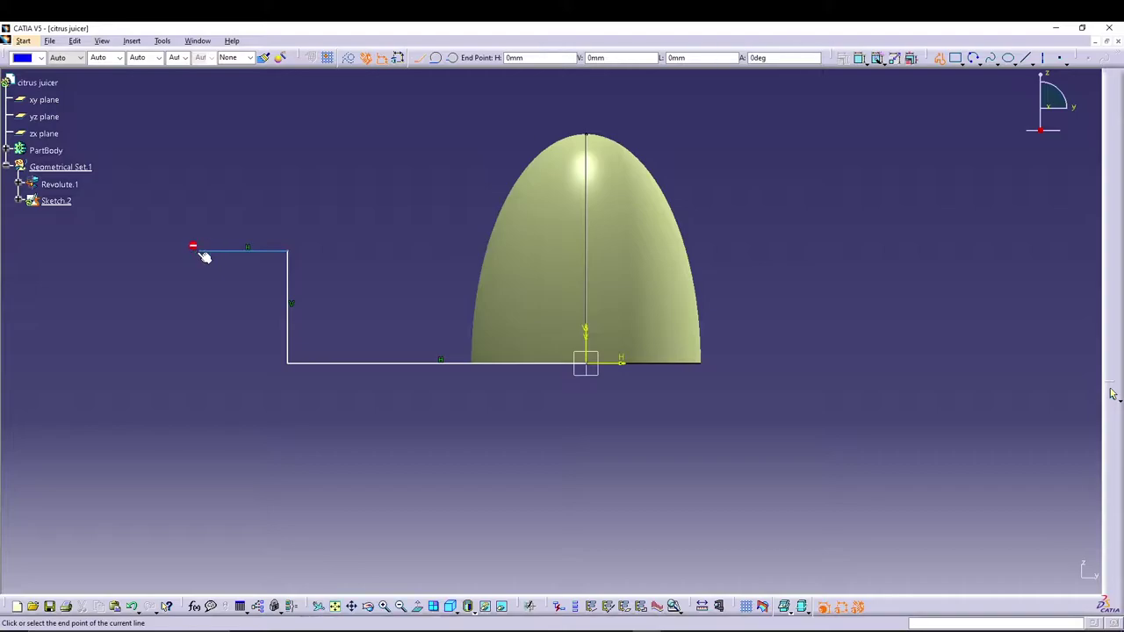
pyautogui.doubleClick(200, 306)
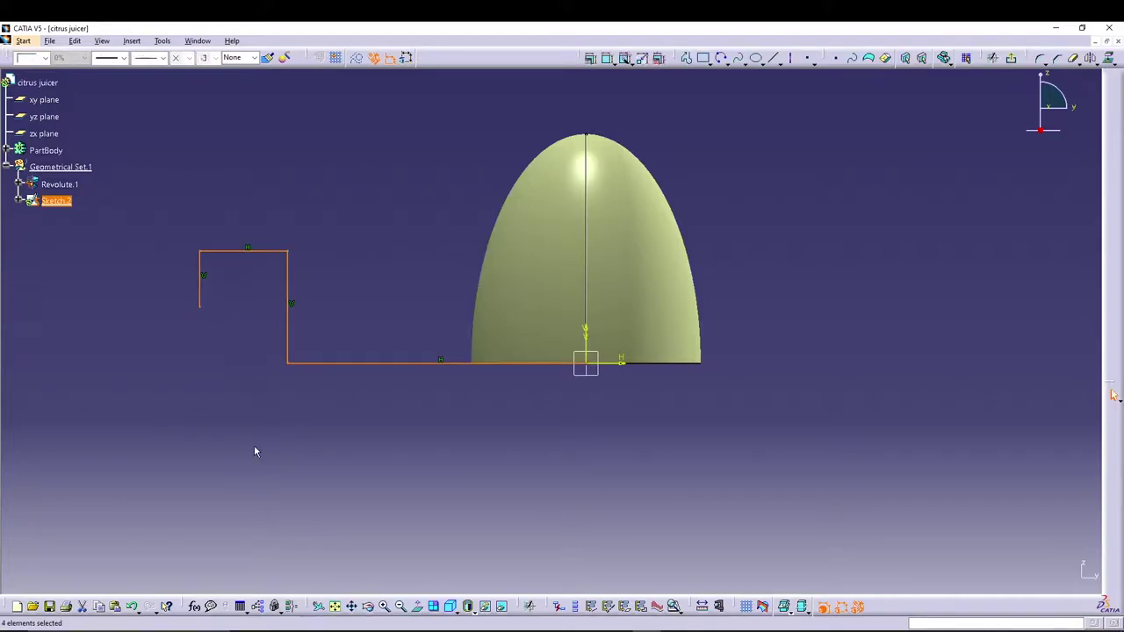
pyautogui.moveTo(255, 452); pyautogui.dragTo(356, 442, button='middle')
pyautogui.click(549, 199)
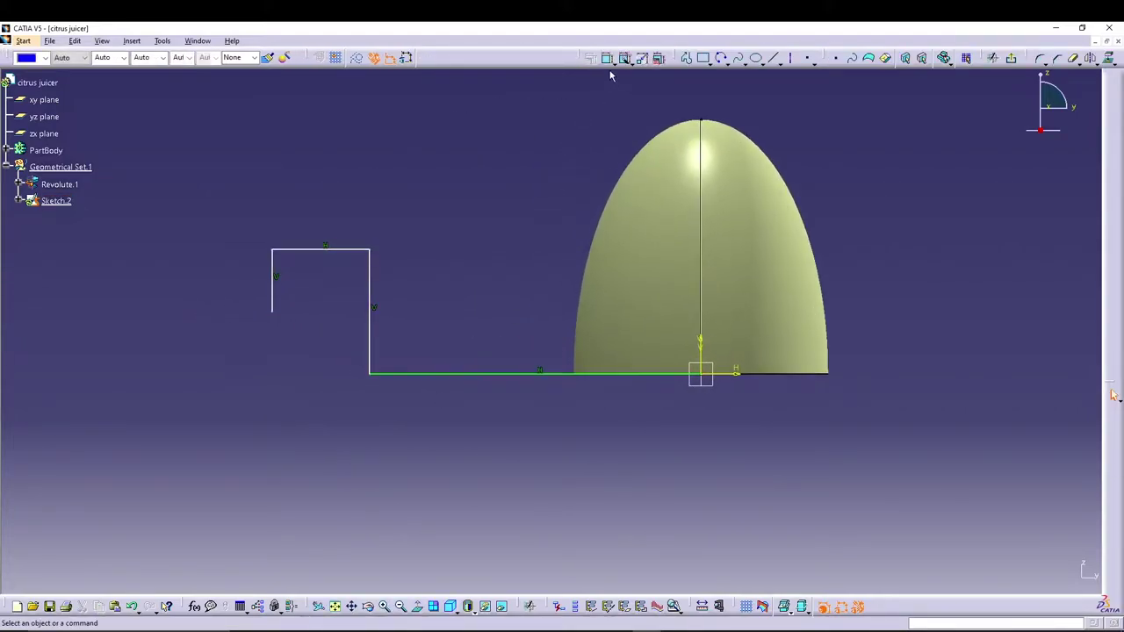
pyautogui.click(607, 58)
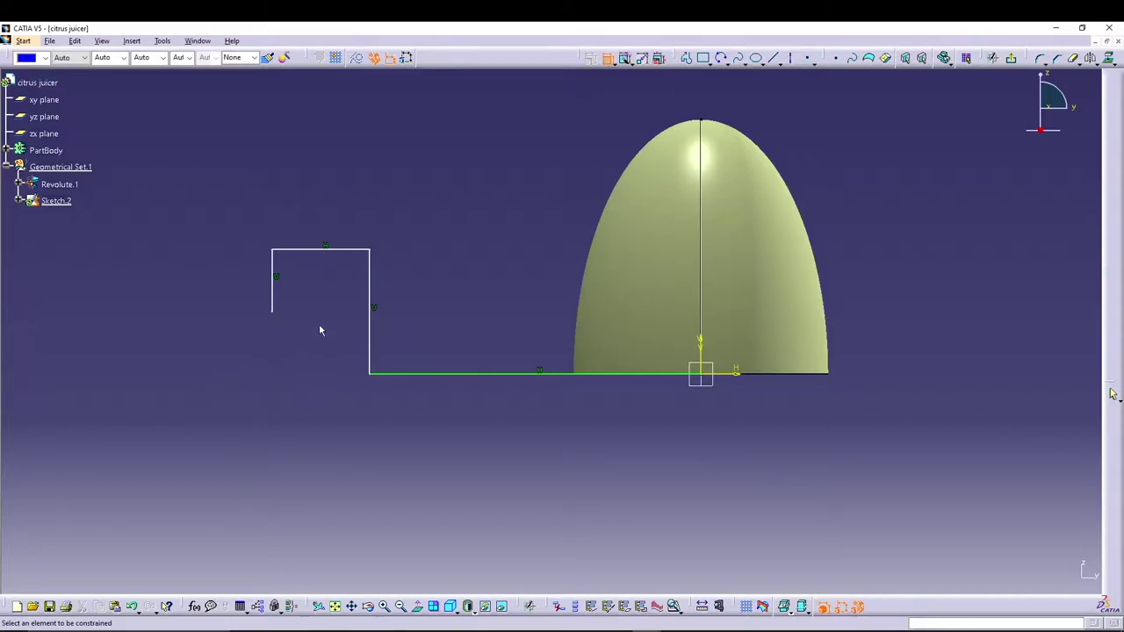
pyautogui.click(275, 266)
pyautogui.click(369, 270)
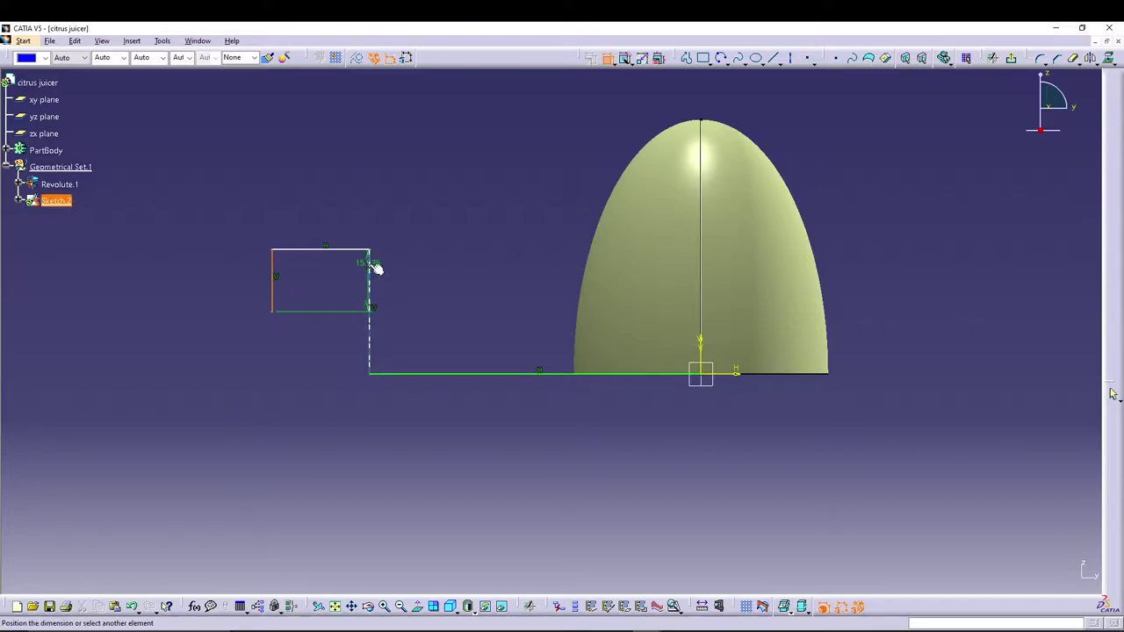
pyautogui.click(337, 228)
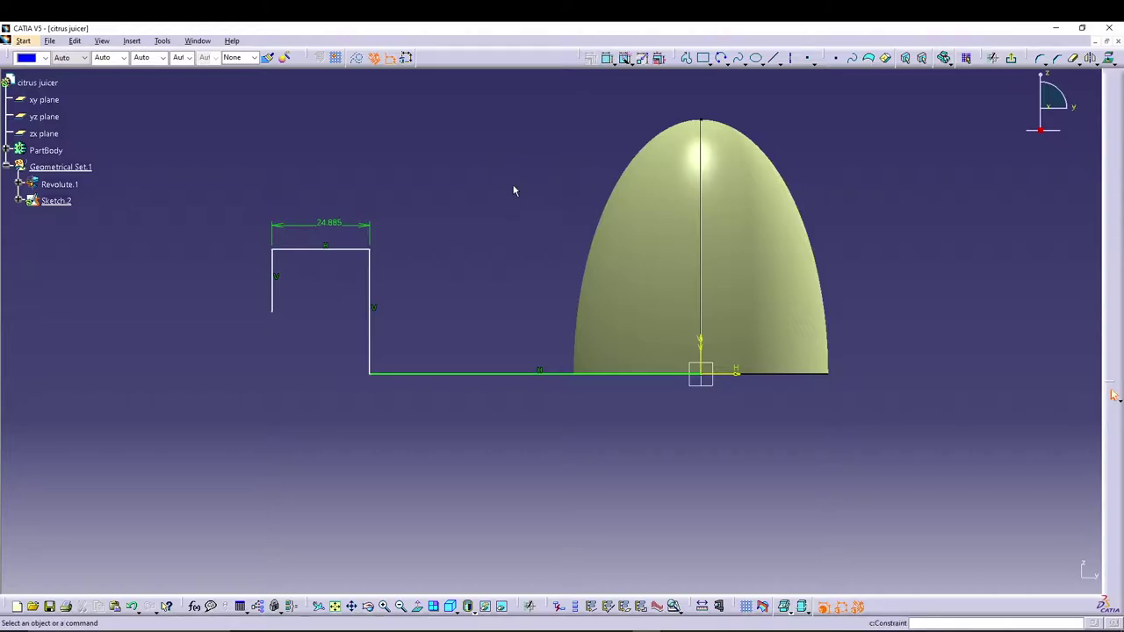
pyautogui.hotkey('ctrl', 'z')
# Fillet the profile's top-left and top-right corners and its lower inner corner (R 19.081).
pyautogui.click(1041, 58)
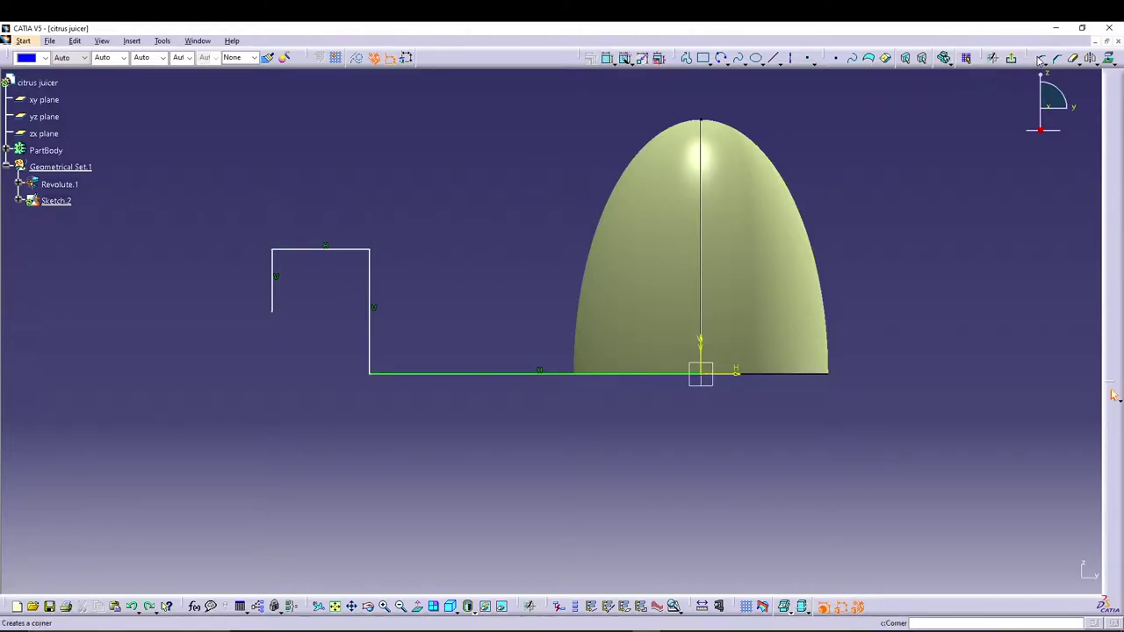
pyautogui.click(273, 250)
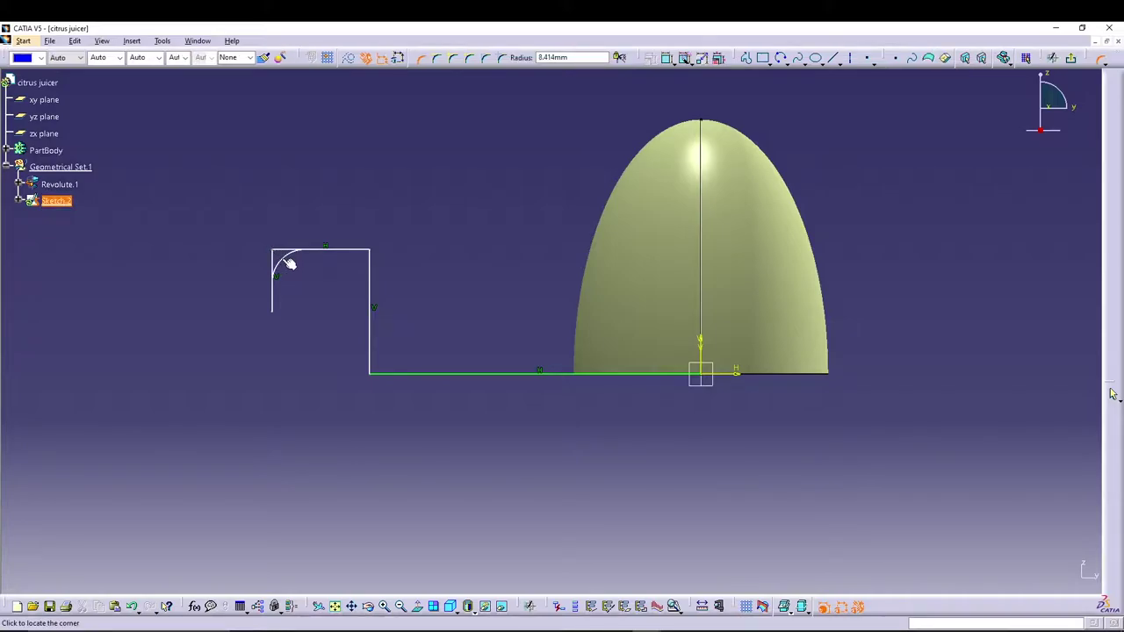
pyautogui.click(290, 264)
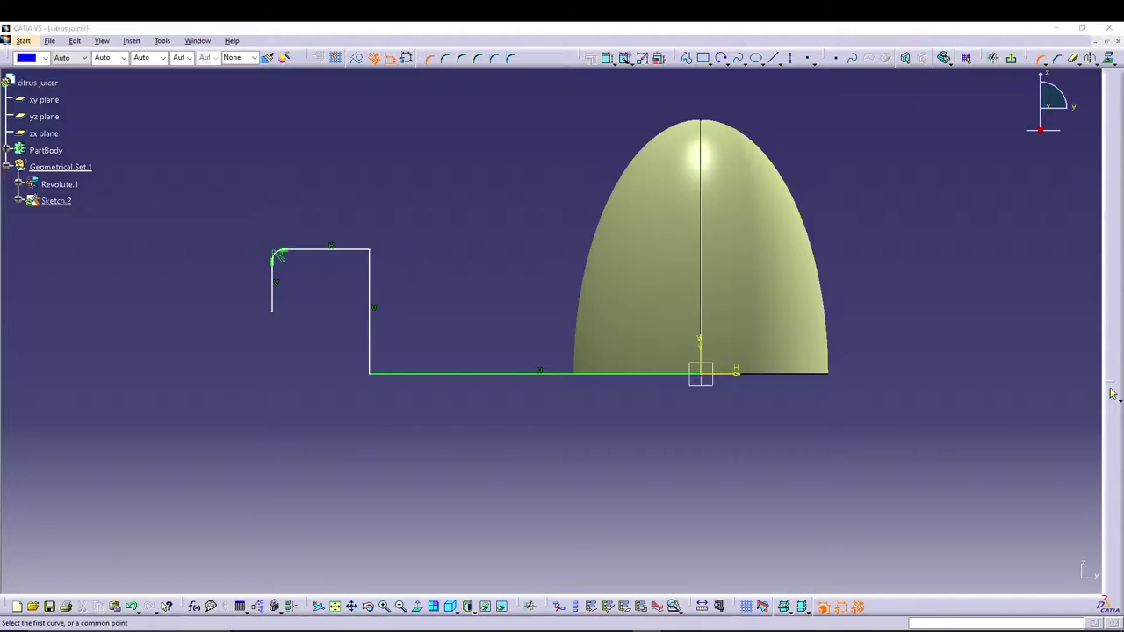
pyautogui.click(375, 253)
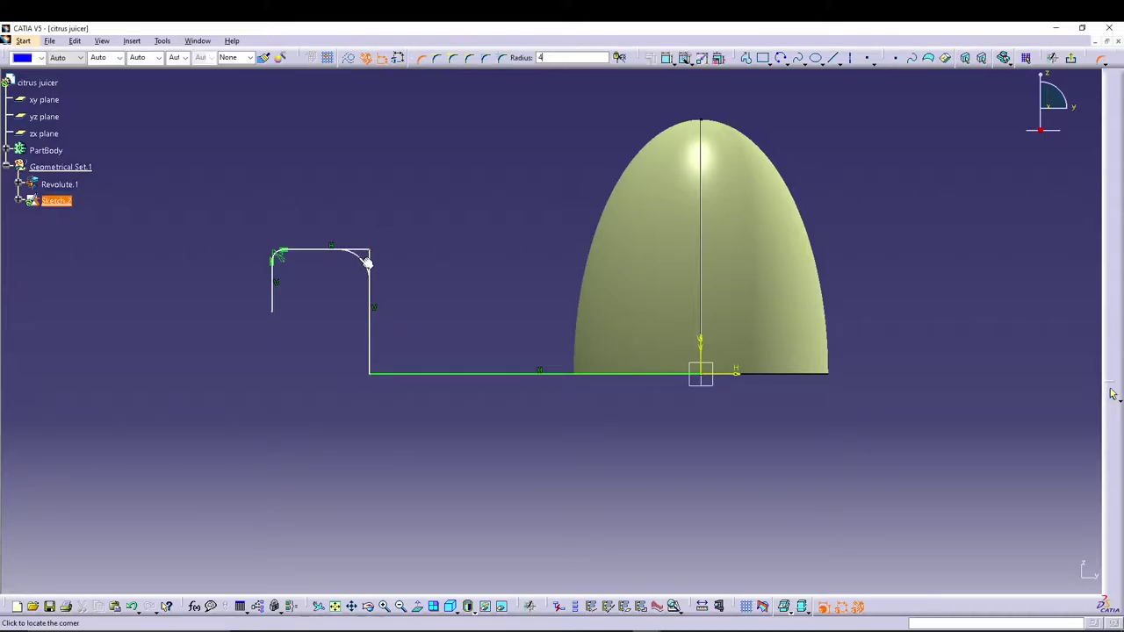
pyautogui.click(367, 261)
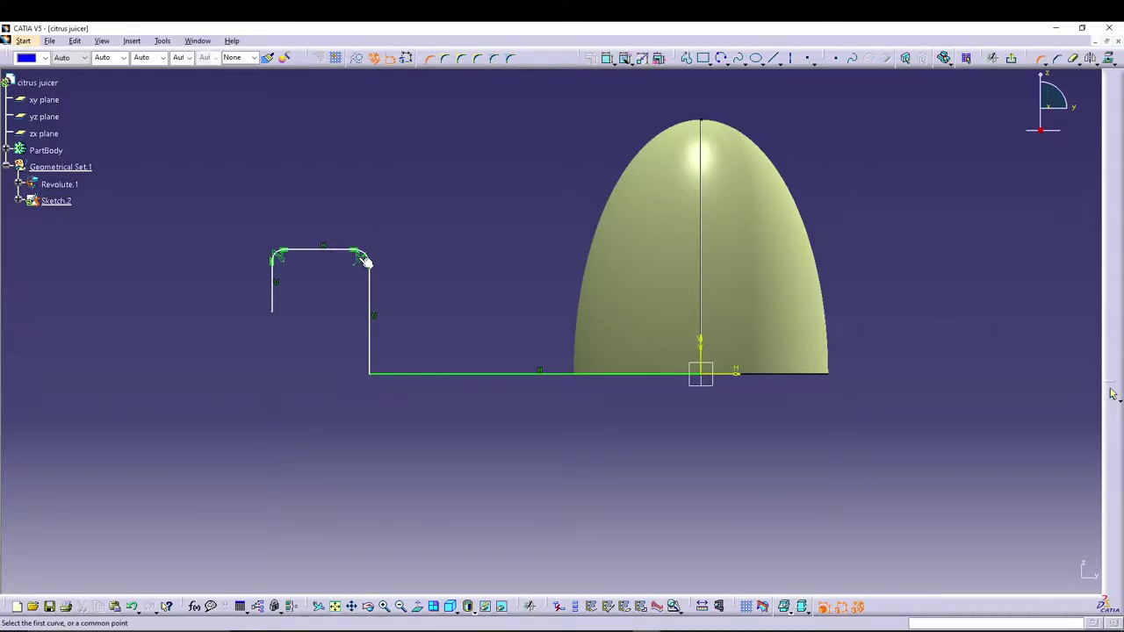
pyautogui.click(374, 377)
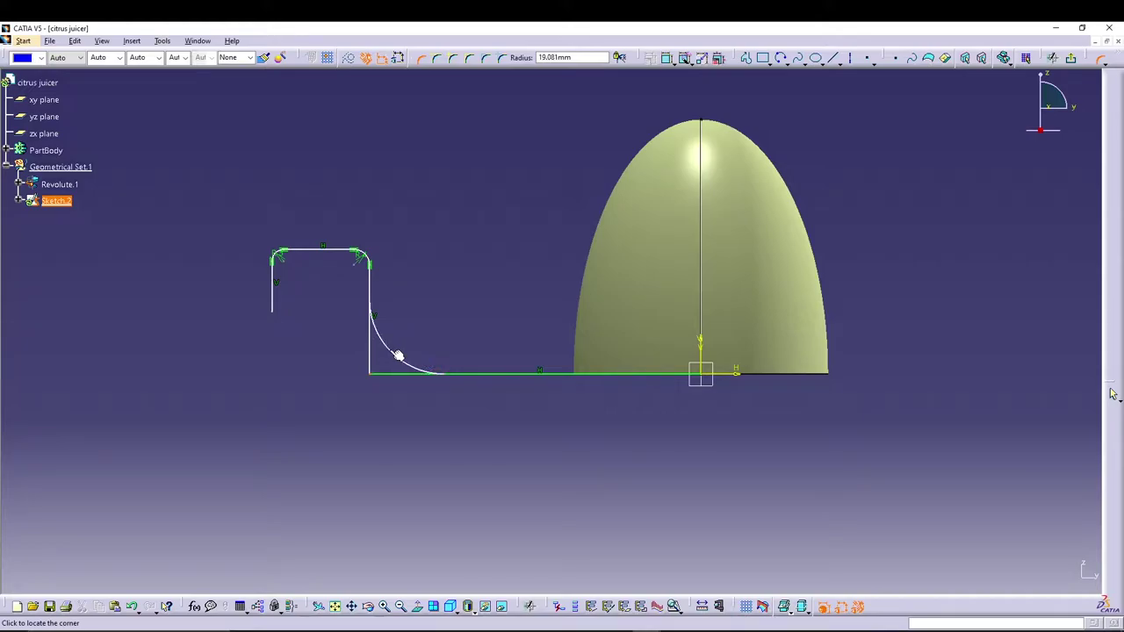
pyautogui.click(398, 355)
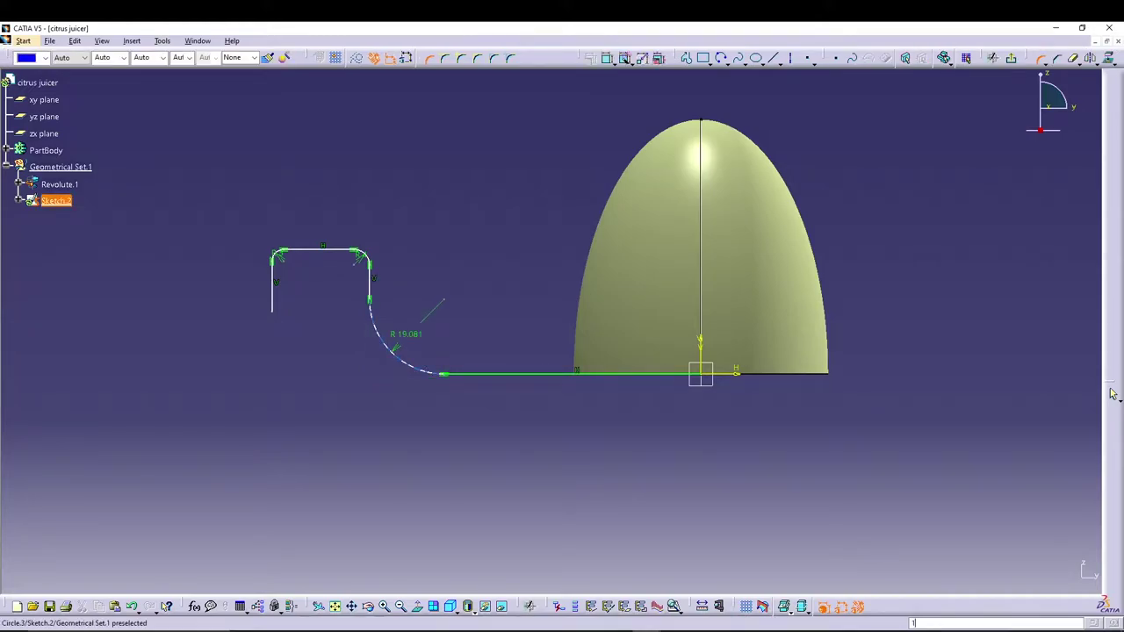
# Change the lower fillet radius to 15.
pyautogui.doubleClick(416, 338)
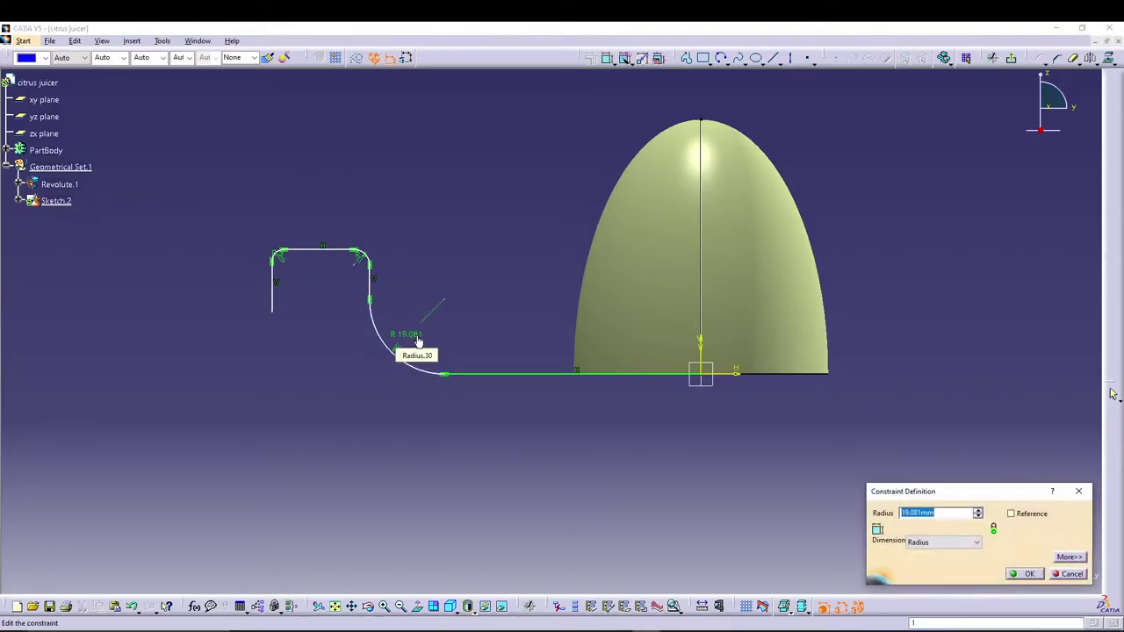
pyautogui.write('15')
pyautogui.press('Return')
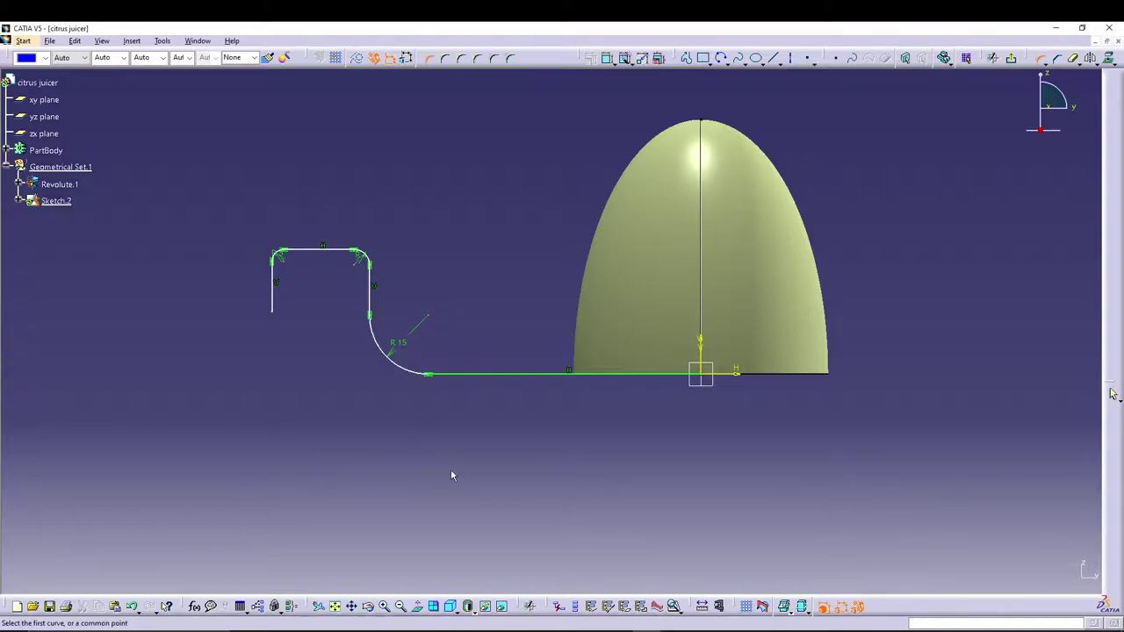
# Dimension the profile height between its top and bottom lines as 22.
pyautogui.click(607, 57)
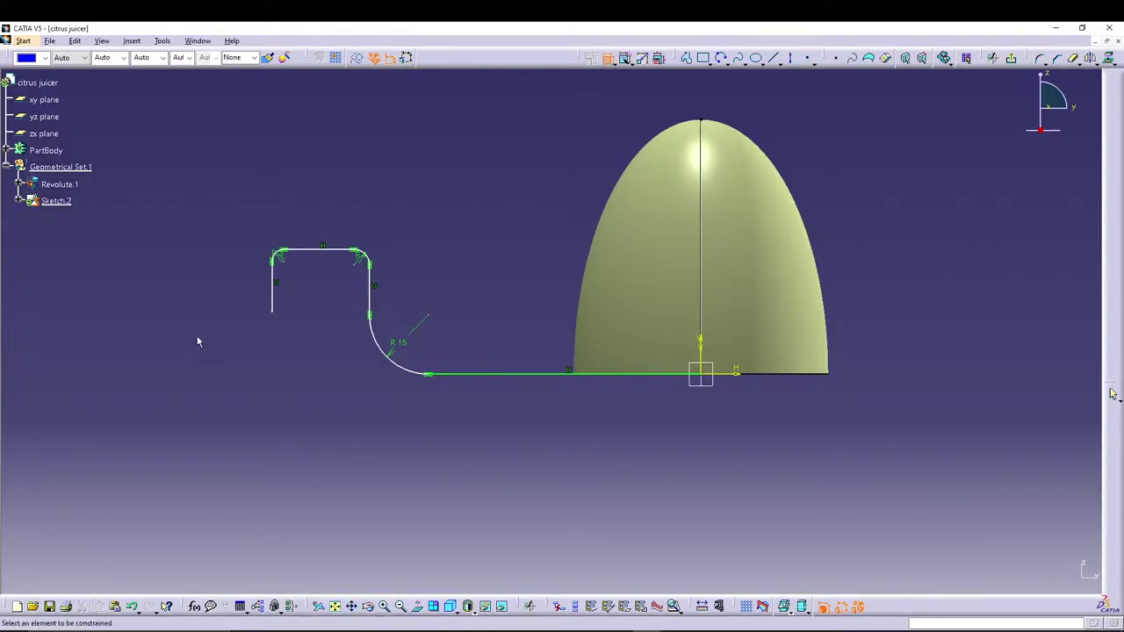
pyautogui.click(319, 254)
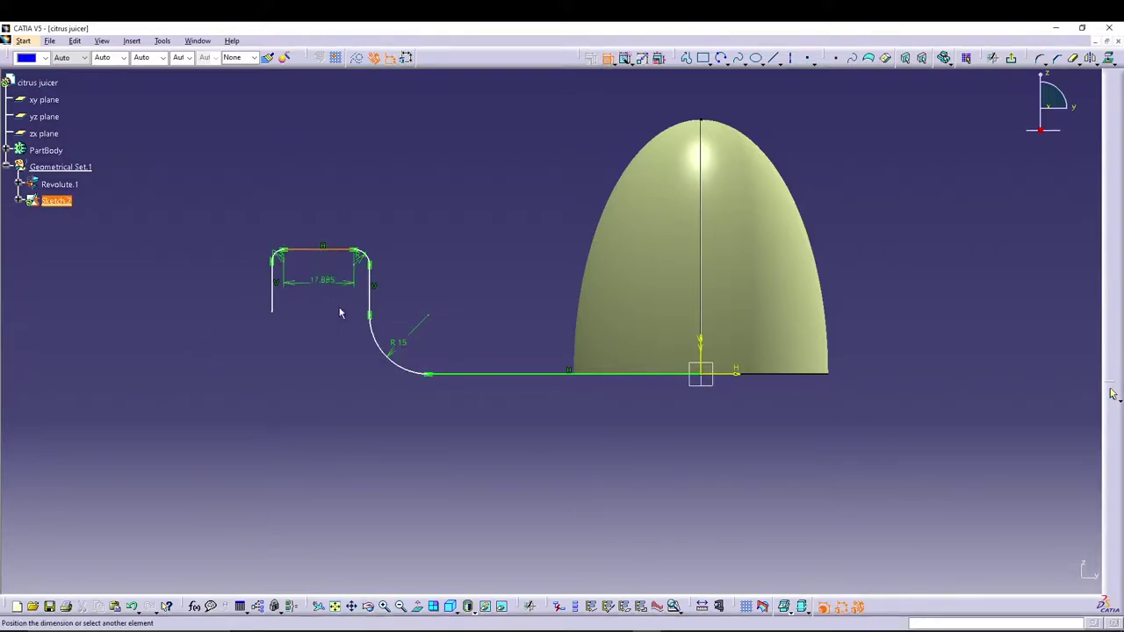
pyautogui.click(601, 377)
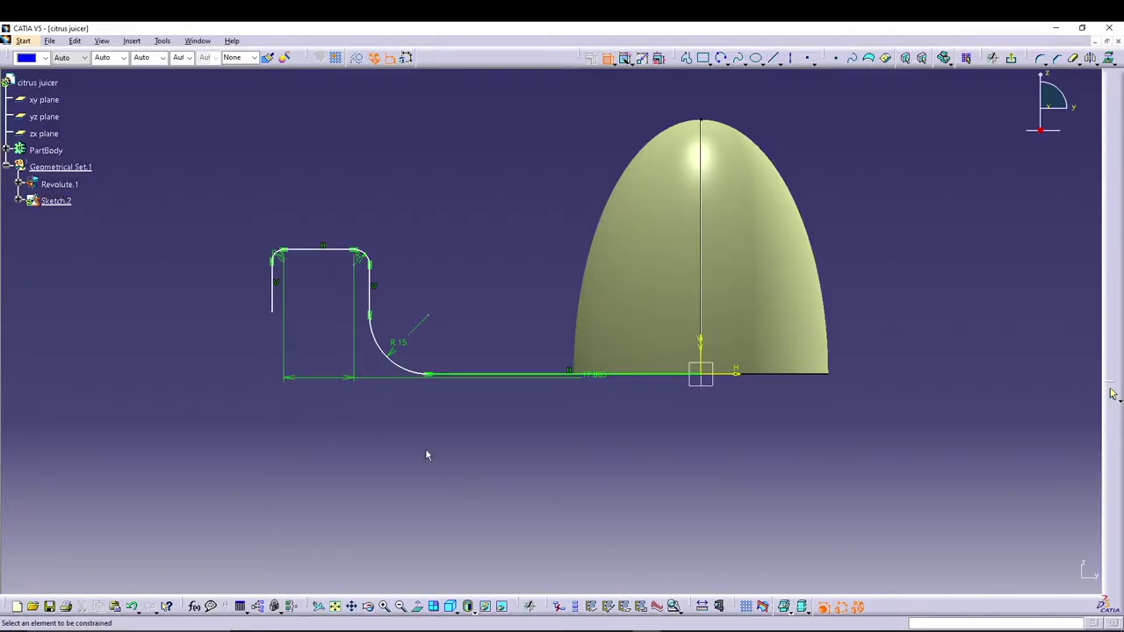
pyautogui.click(624, 57)
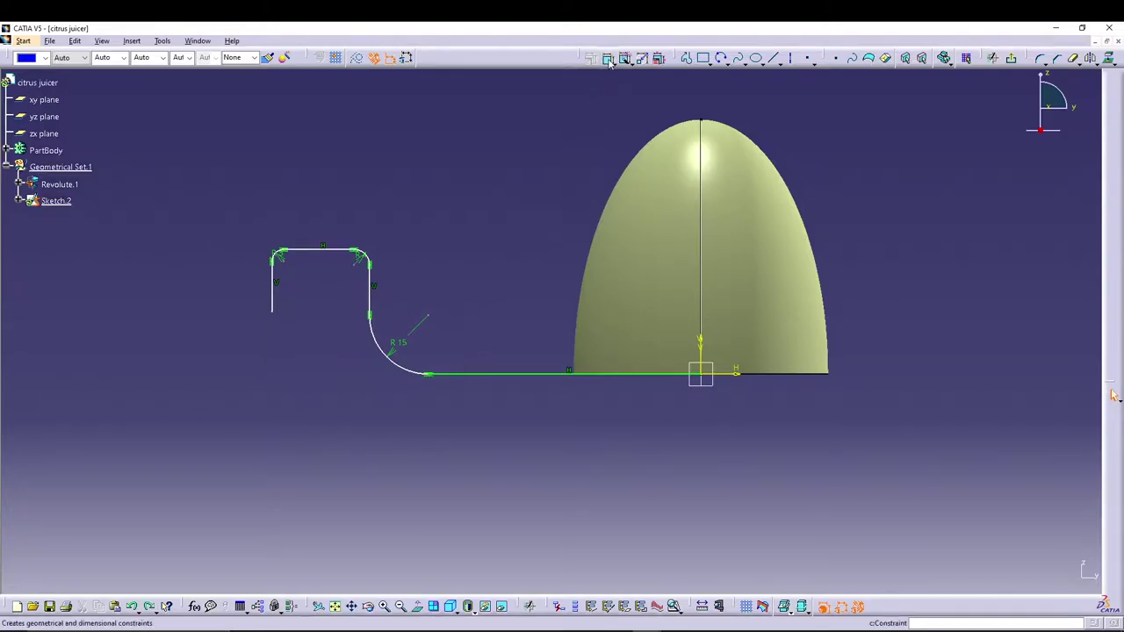
pyautogui.click(327, 251)
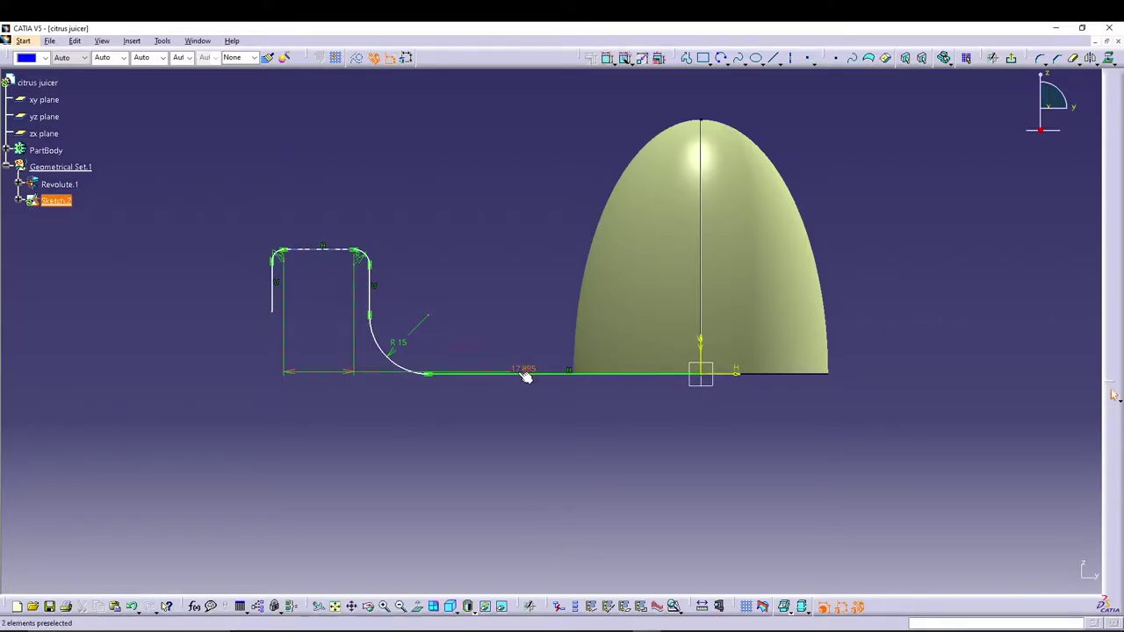
pyautogui.press('Escape')
pyautogui.click(607, 58)
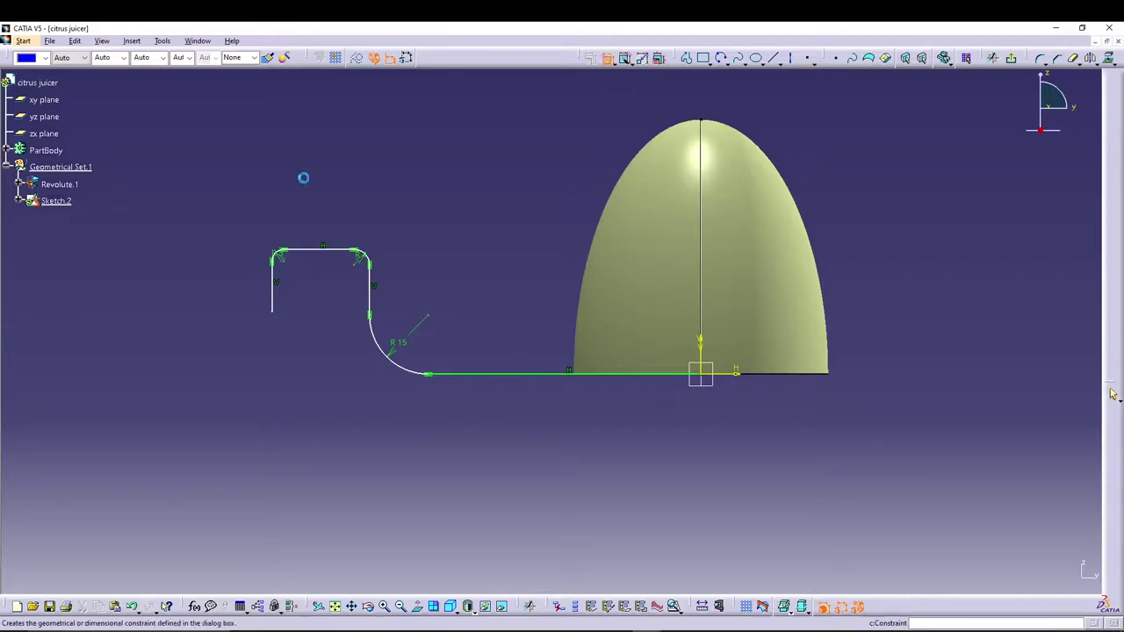
pyautogui.click(311, 250)
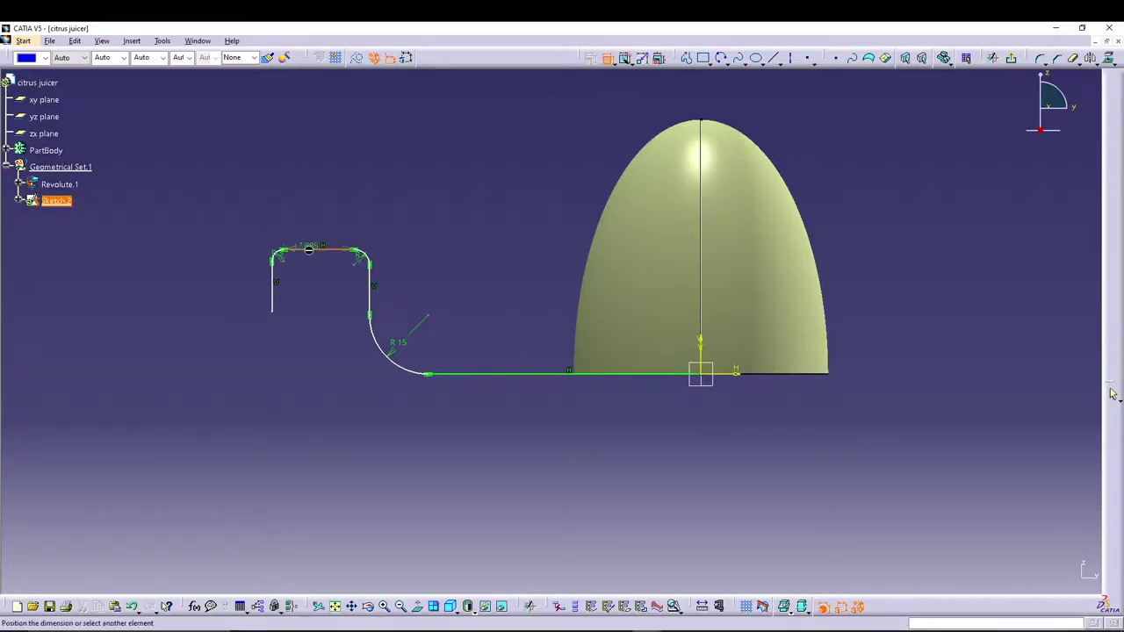
pyautogui.click(484, 375)
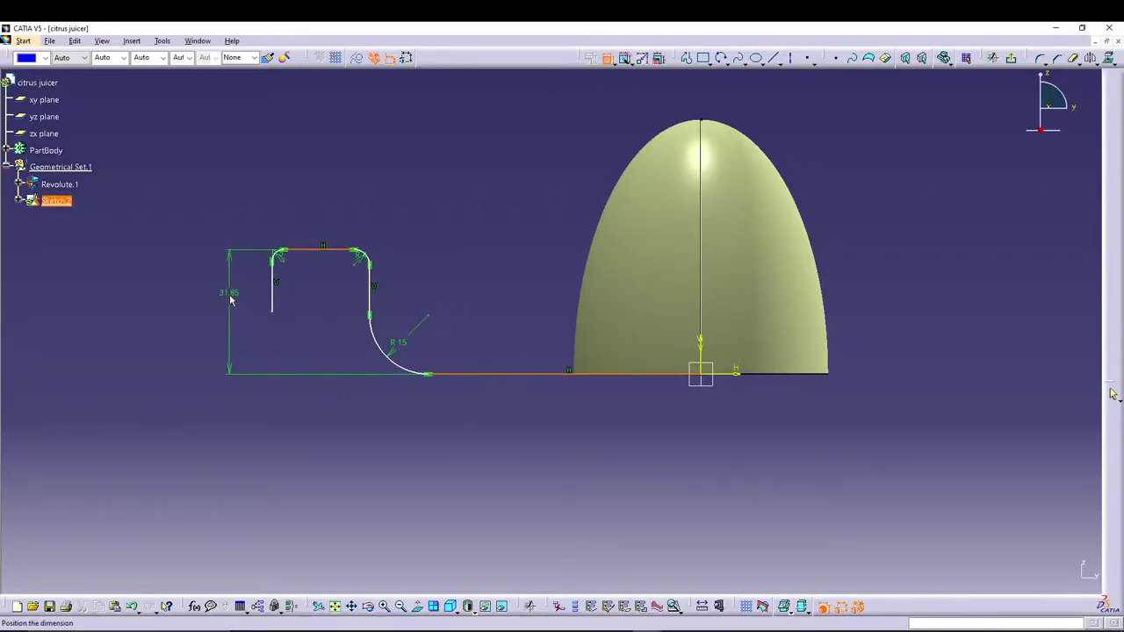
pyautogui.click(231, 297)
pyautogui.doubleClick(231, 299)
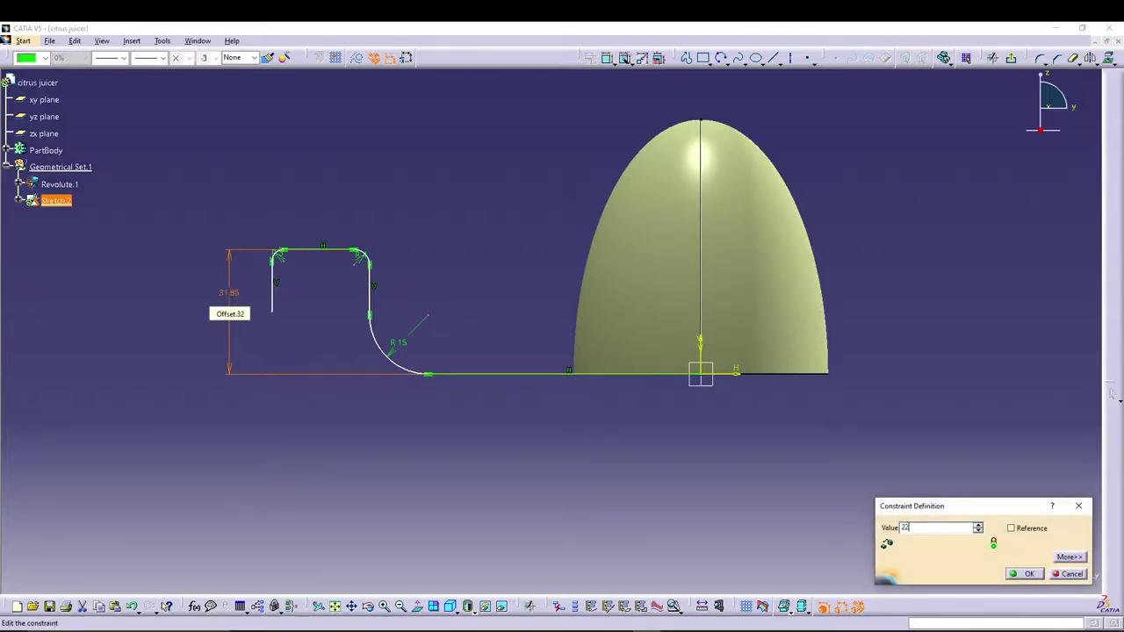
pyautogui.write('22')
pyautogui.press('Return')
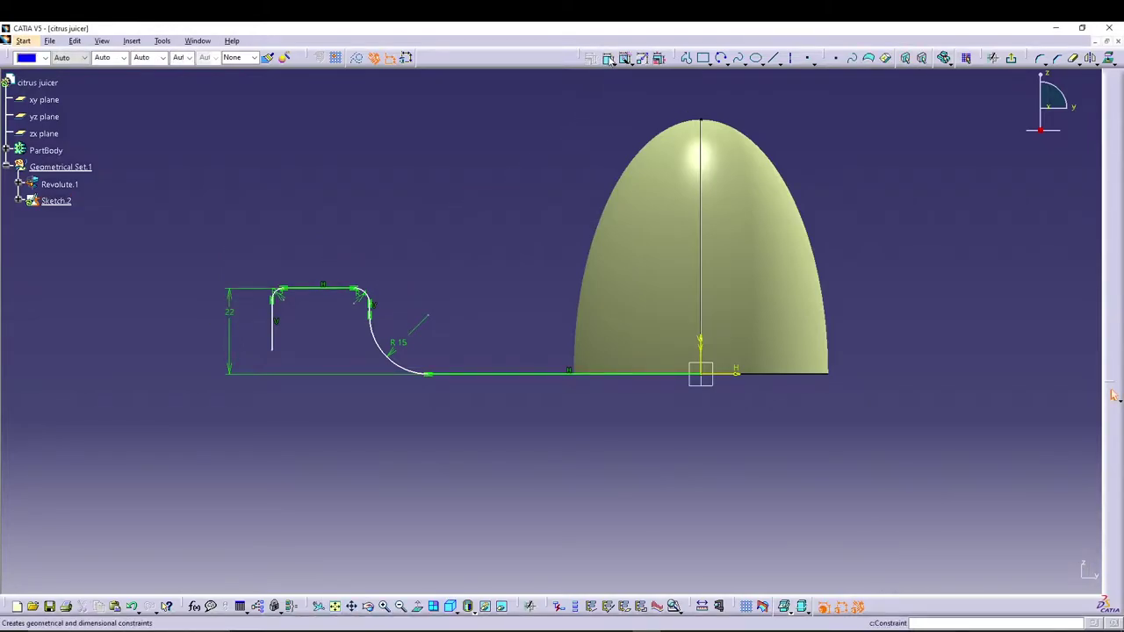
# Dimension the wall line 75 from the dome's vertical axis.
pyautogui.click(1113, 396)
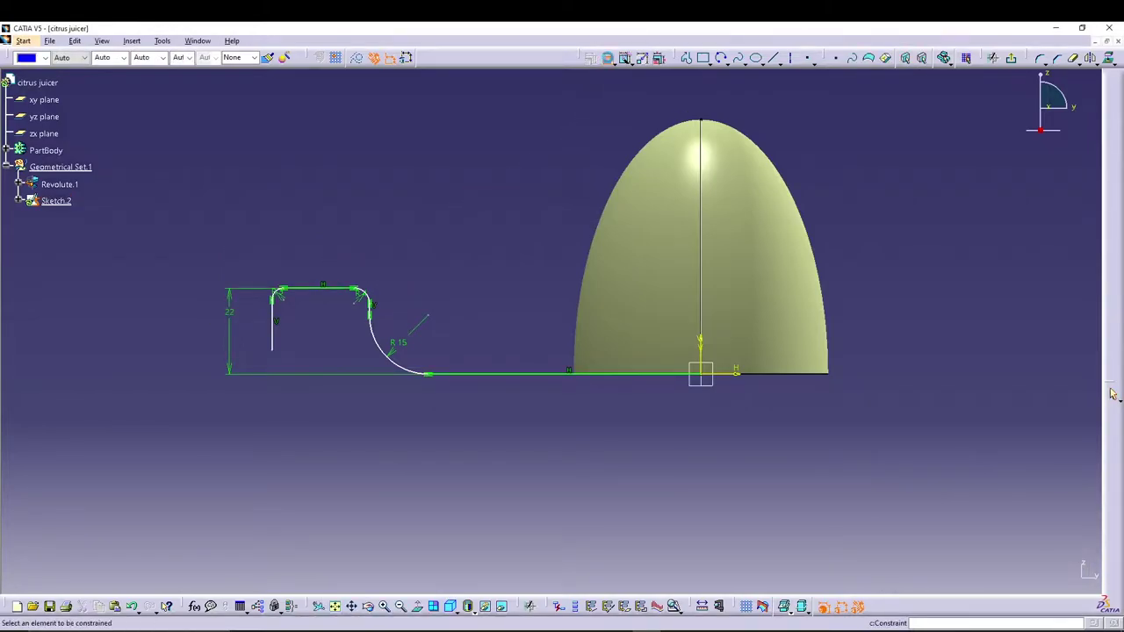
pyautogui.click(376, 314)
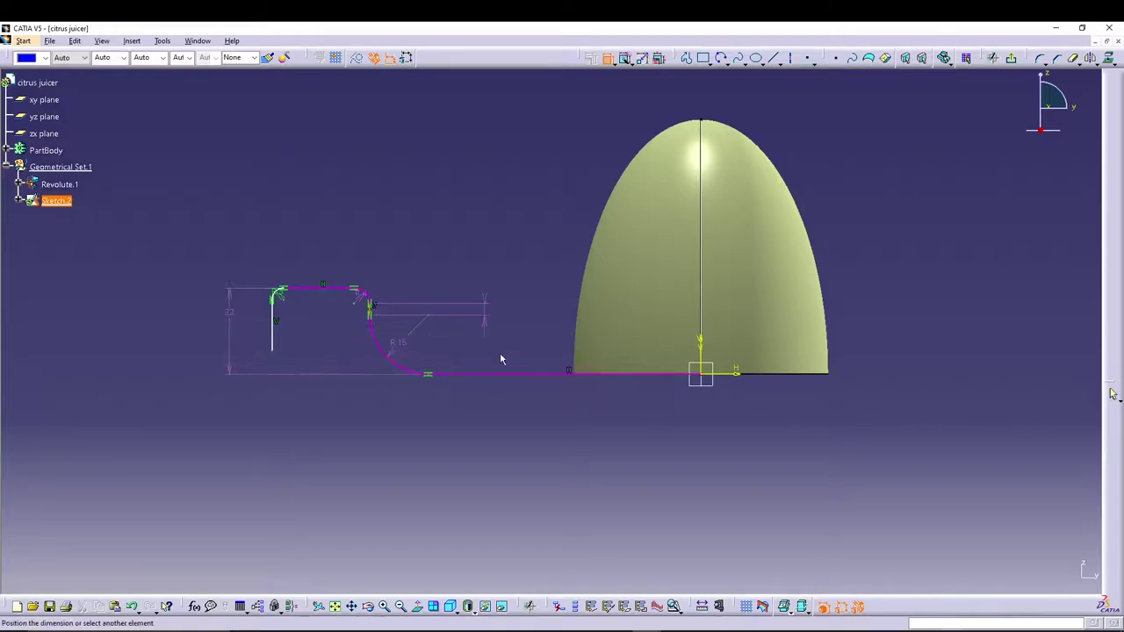
pyautogui.click(706, 376)
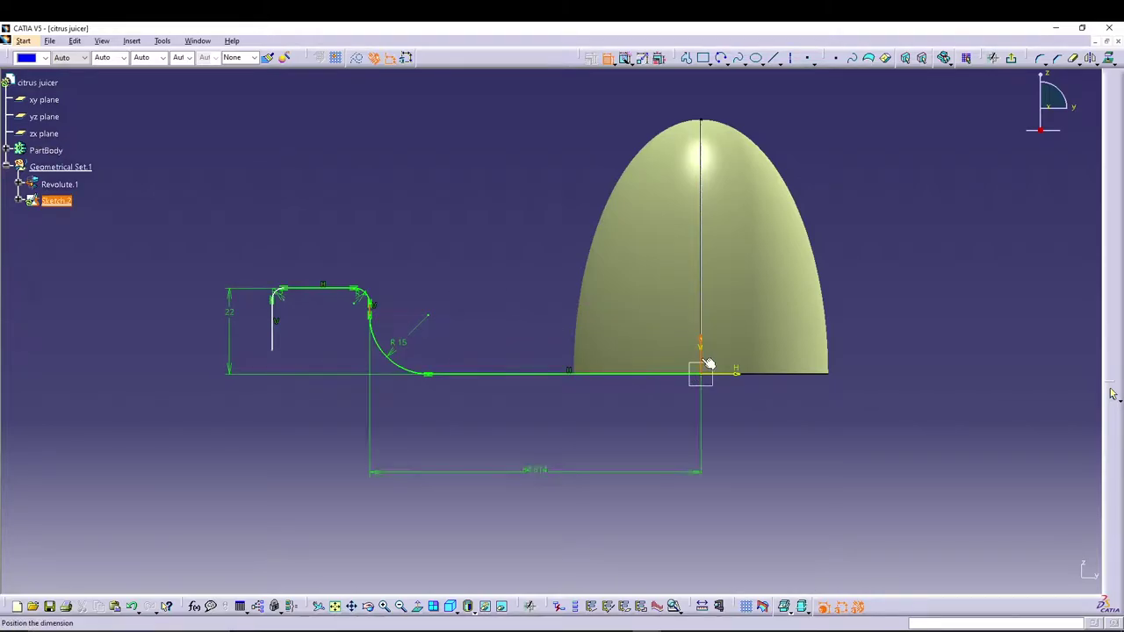
pyautogui.click(511, 410)
pyautogui.doubleClick(513, 410)
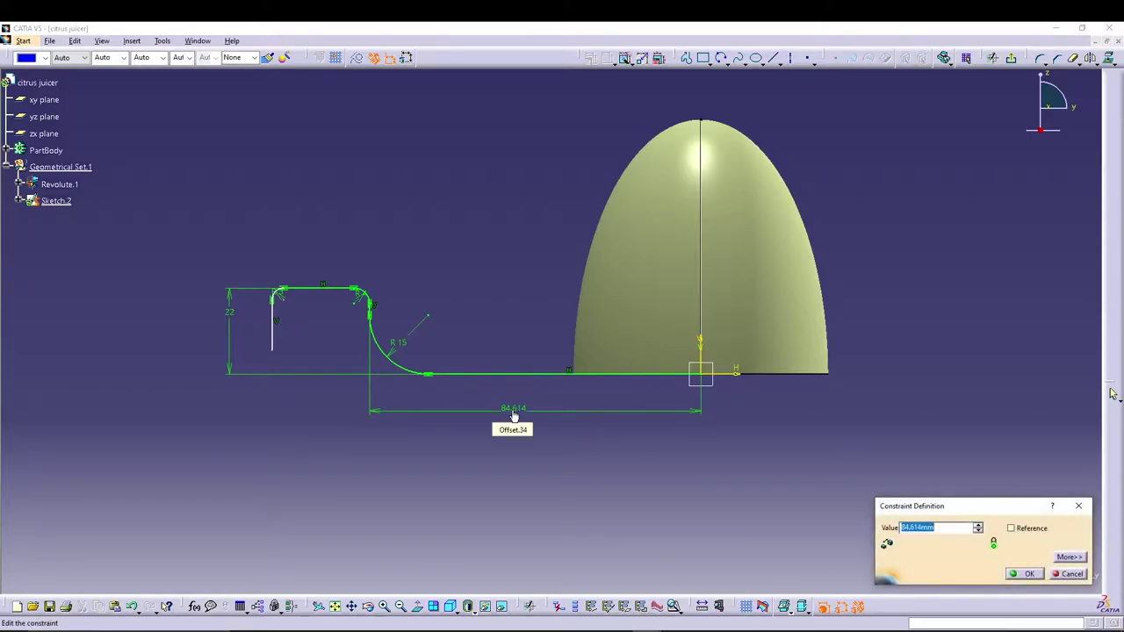
pyautogui.write('75')
pyautogui.press('Return')
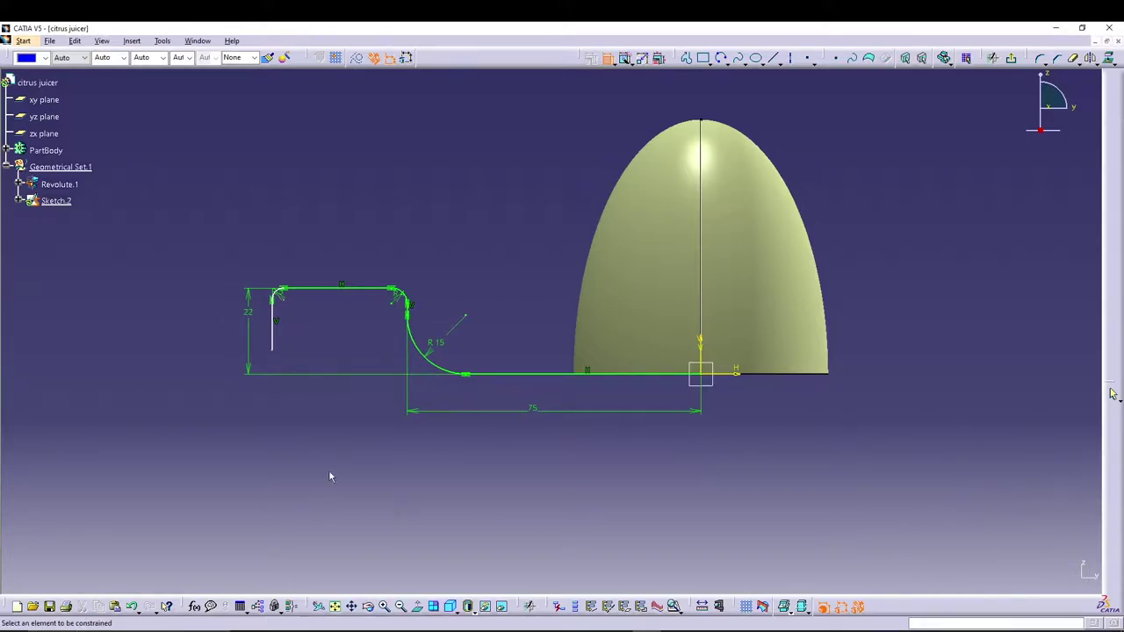
# Dimension the rim width across the top of the dish profile as 8.
pyautogui.click(275, 331)
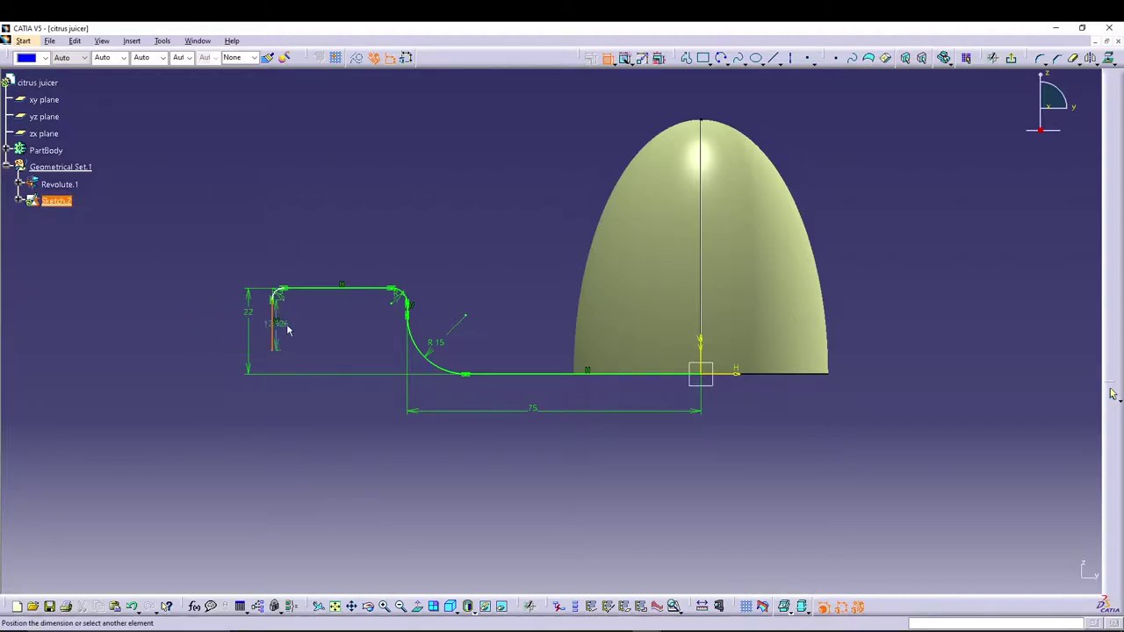
pyautogui.click(409, 315)
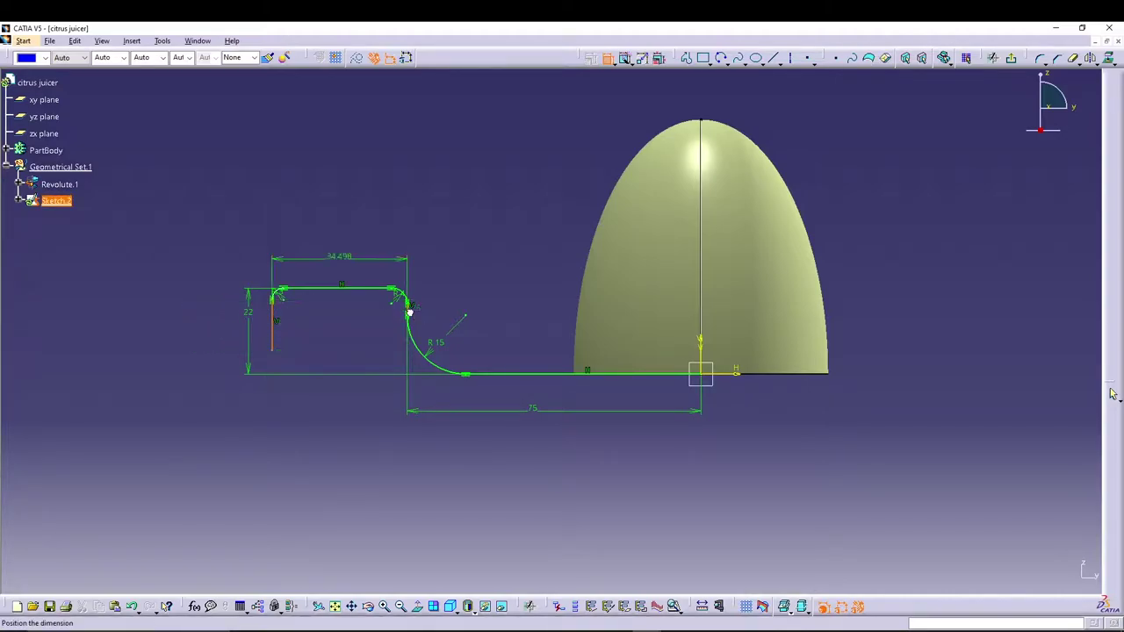
pyautogui.doubleClick(330, 254)
pyautogui.write('8')
pyautogui.press('Return')
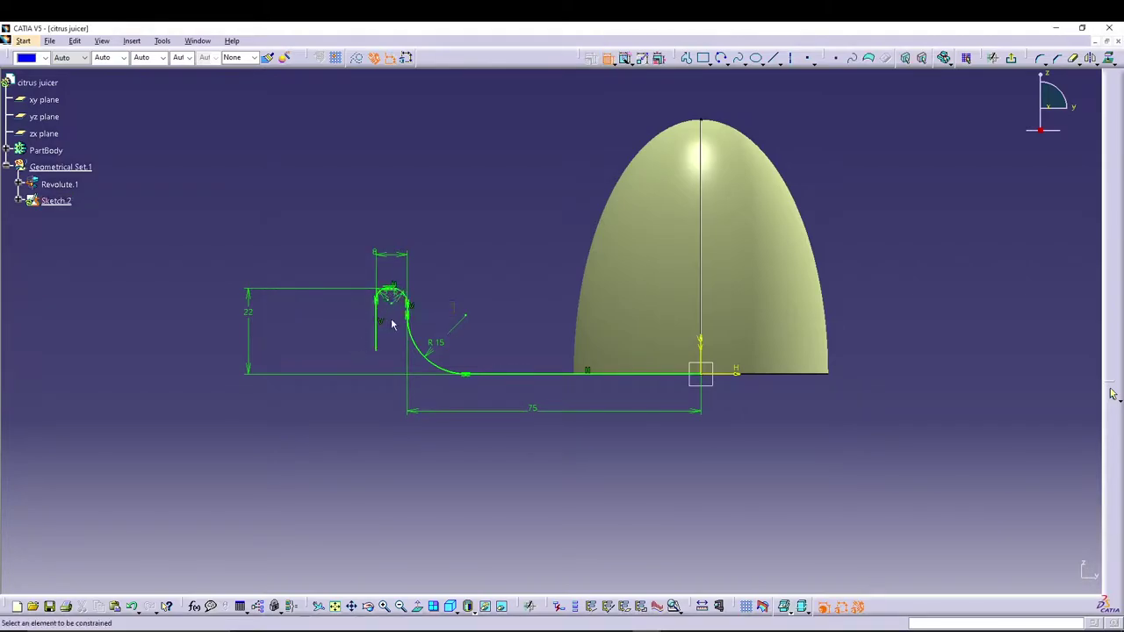
# Add a vertical 5 dimension to the short rim leg, then zoom out to show the dome.
pyautogui.moveTo(386, 307)
pyautogui.mouseDown(button='middle')
pyautogui.moveTo(540, 321)
pyautogui.moveTo(458, 244)
pyautogui.moveTo(536, 225)
pyautogui.mouseUp(button='middle')
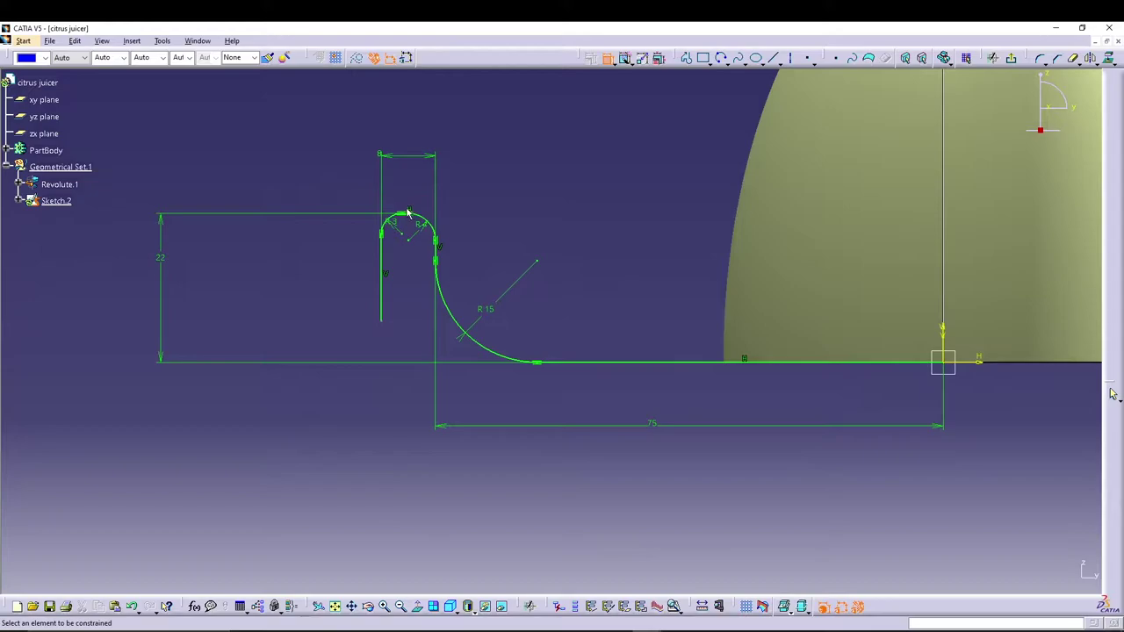
pyautogui.click(409, 214)
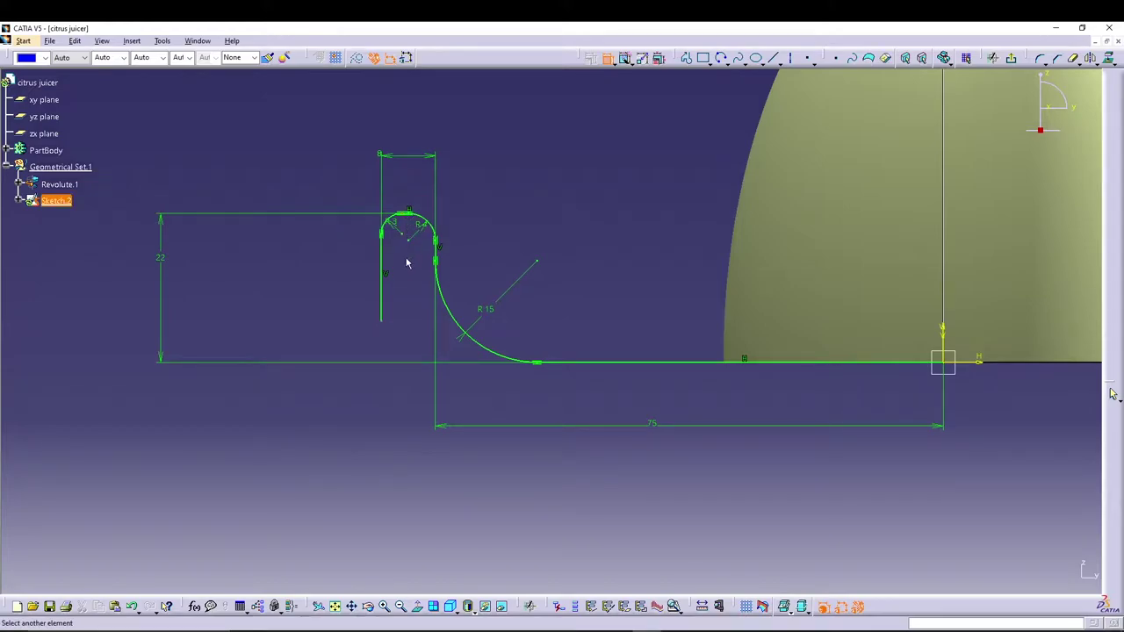
pyautogui.click(383, 325)
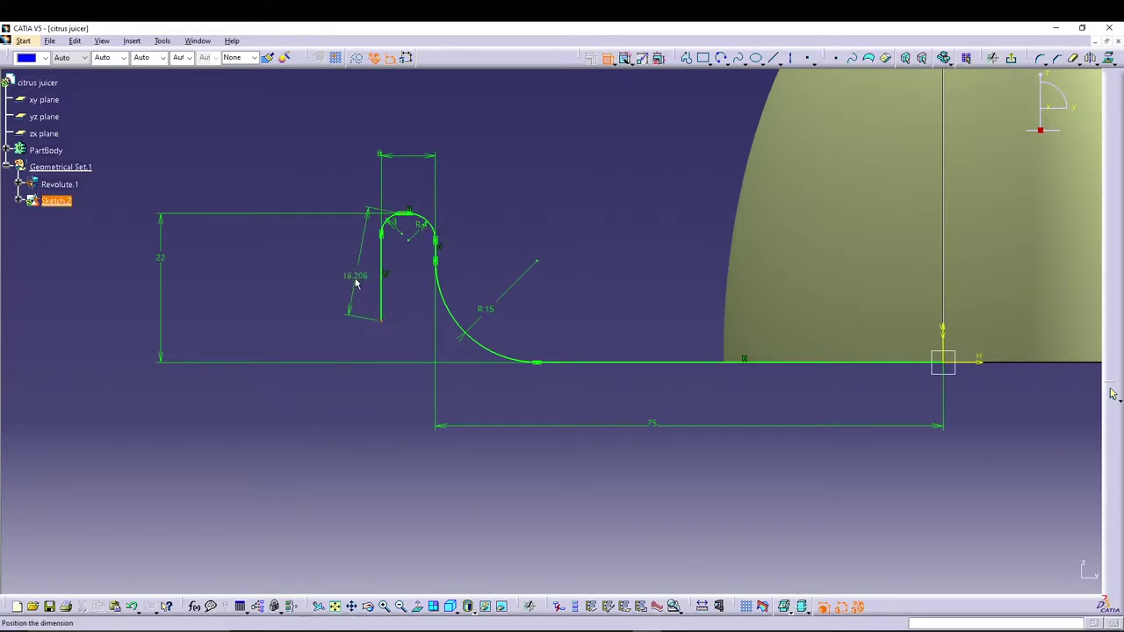
pyautogui.rightClick(355, 279)
pyautogui.click(376, 327)
pyautogui.click(319, 276)
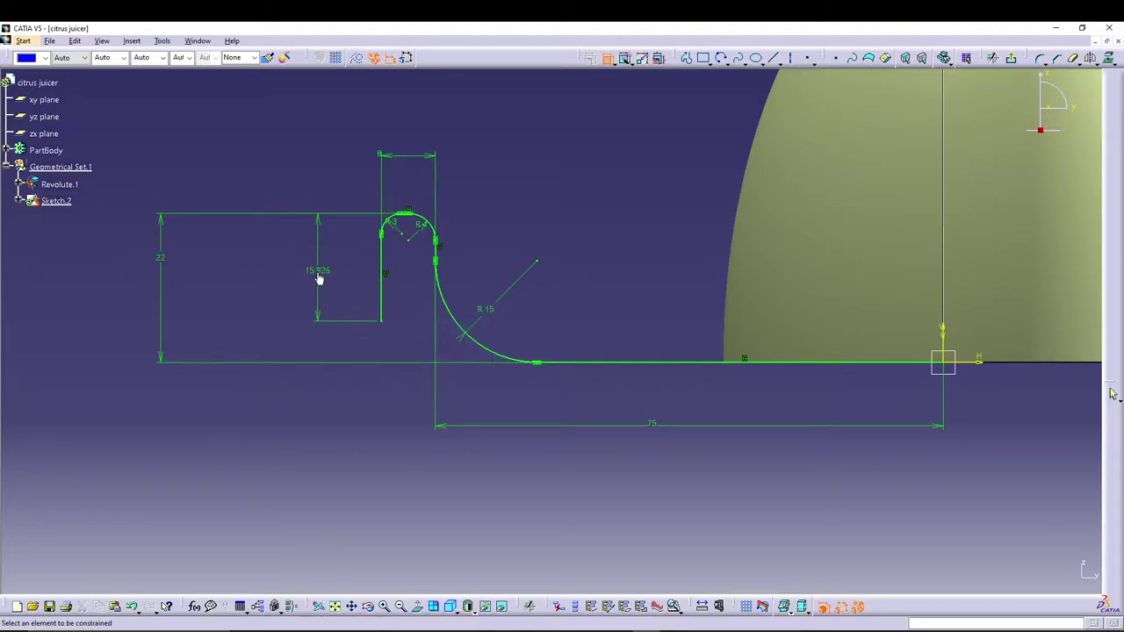
pyautogui.doubleClick(318, 278)
pyautogui.write('5')
pyautogui.press('Return')
pyautogui.moveTo(554, 194); pyautogui.dragTo(562, 328, button='middle')
pyautogui.moveTo(804, 125); pyautogui.dragTo(665, 127, button='middle')
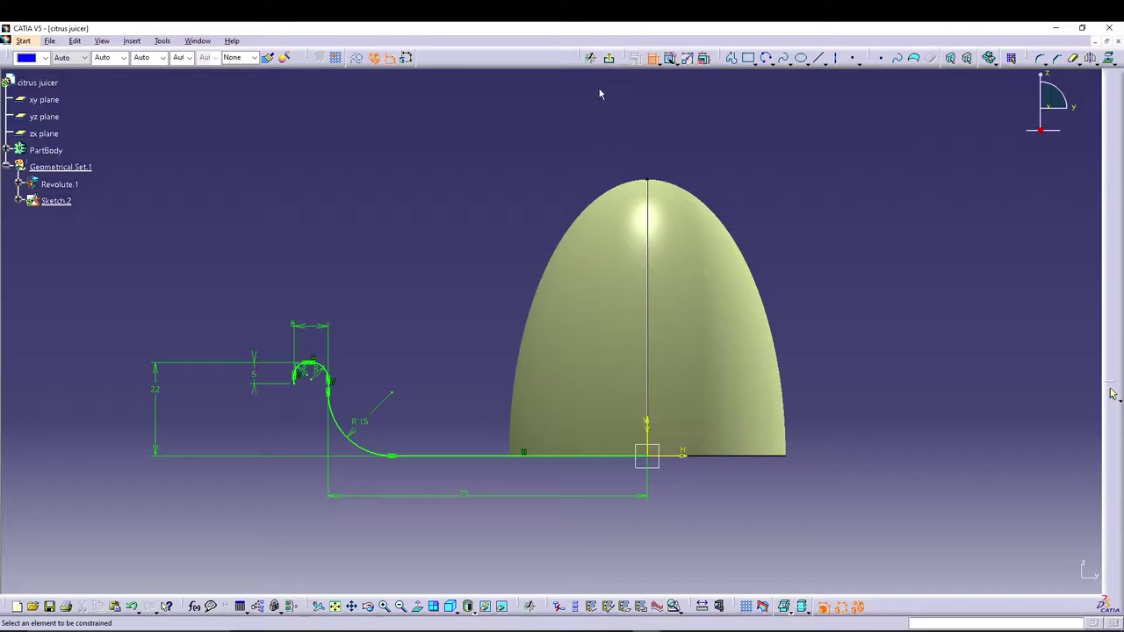
# Revolve Sketch.2 a full 360° about the V direction to create Revolute.2.
pyautogui.click(608, 57)
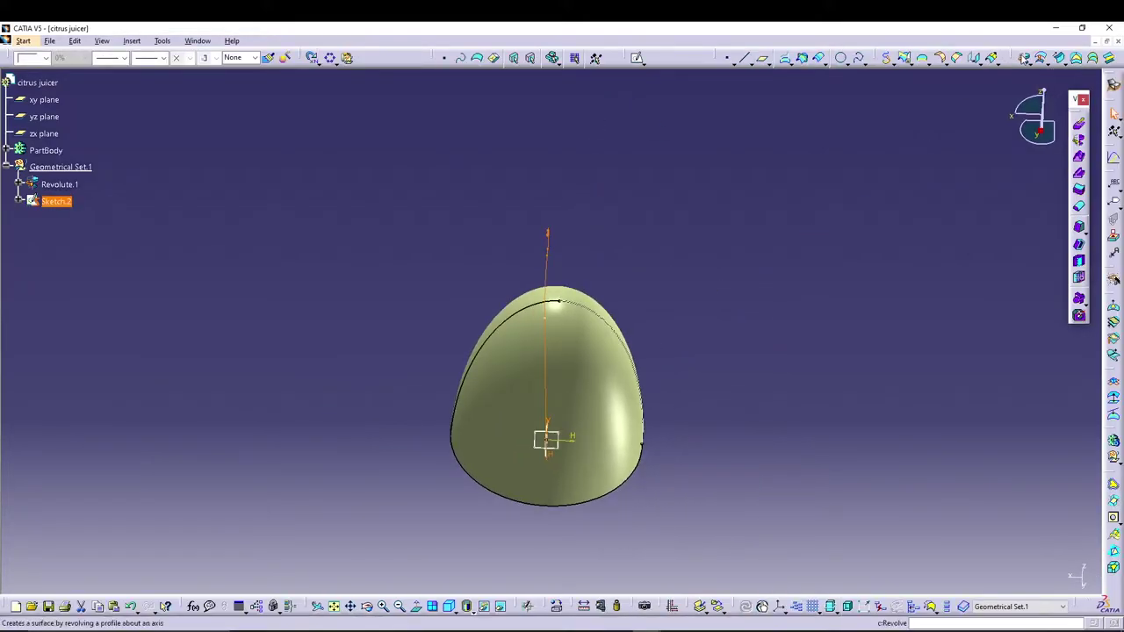
pyautogui.click(1112, 280)
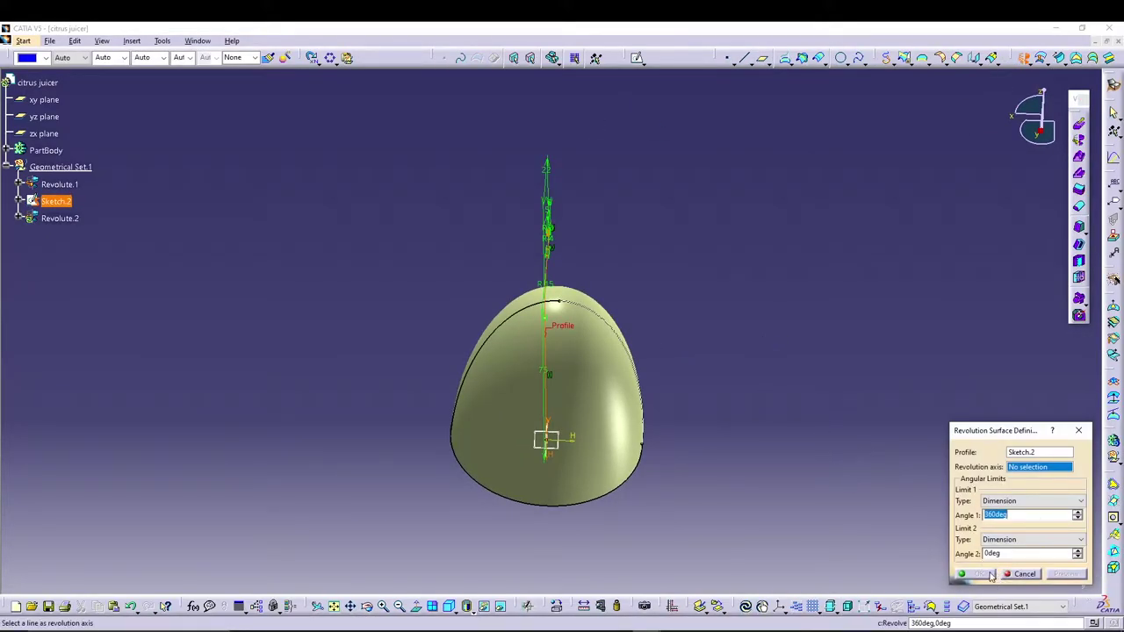
pyautogui.moveTo(741, 359)
pyautogui.mouseDown(button='middle')
pyautogui.moveTo(582, 372)
pyautogui.moveTo(521, 362)
pyautogui.mouseUp(button='middle')
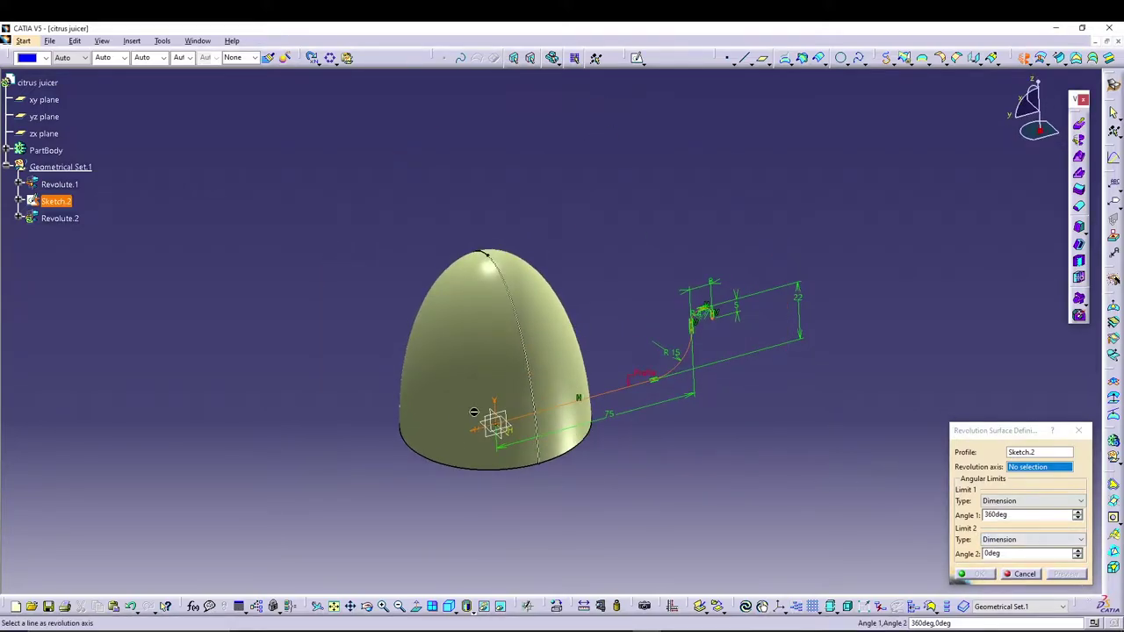
pyautogui.click(512, 424)
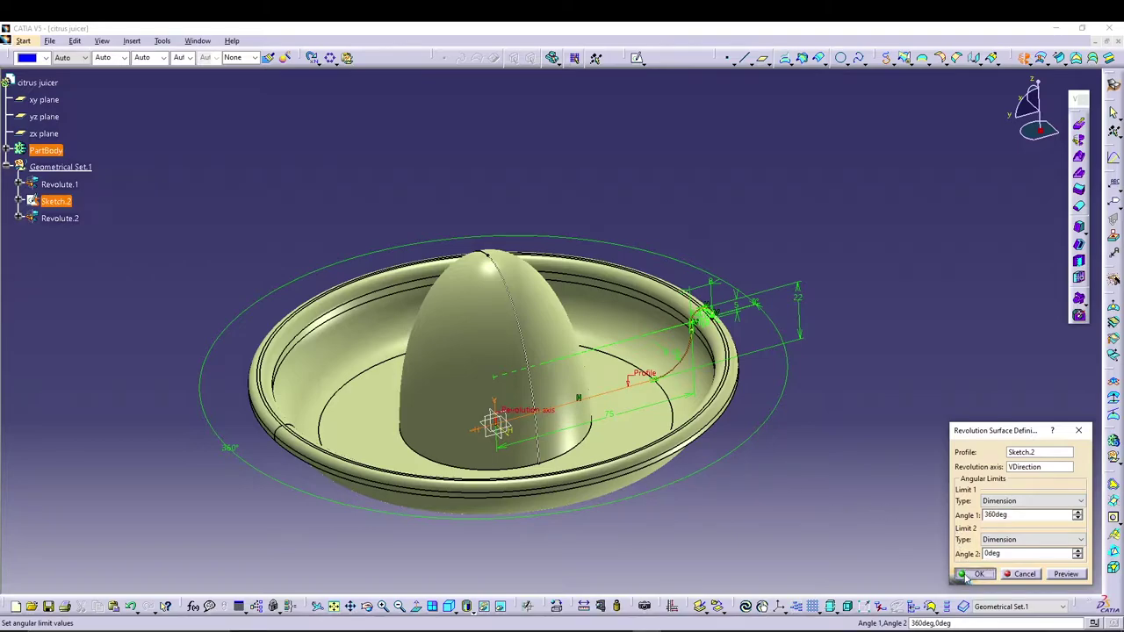
pyautogui.click(974, 574)
pyautogui.moveTo(805, 276); pyautogui.dragTo(509, 399, button='middle')
# Hide Sketch.1 and Sketch.2, then orbit to inspect the dome inside the bowl.
pyautogui.click(8, 151)
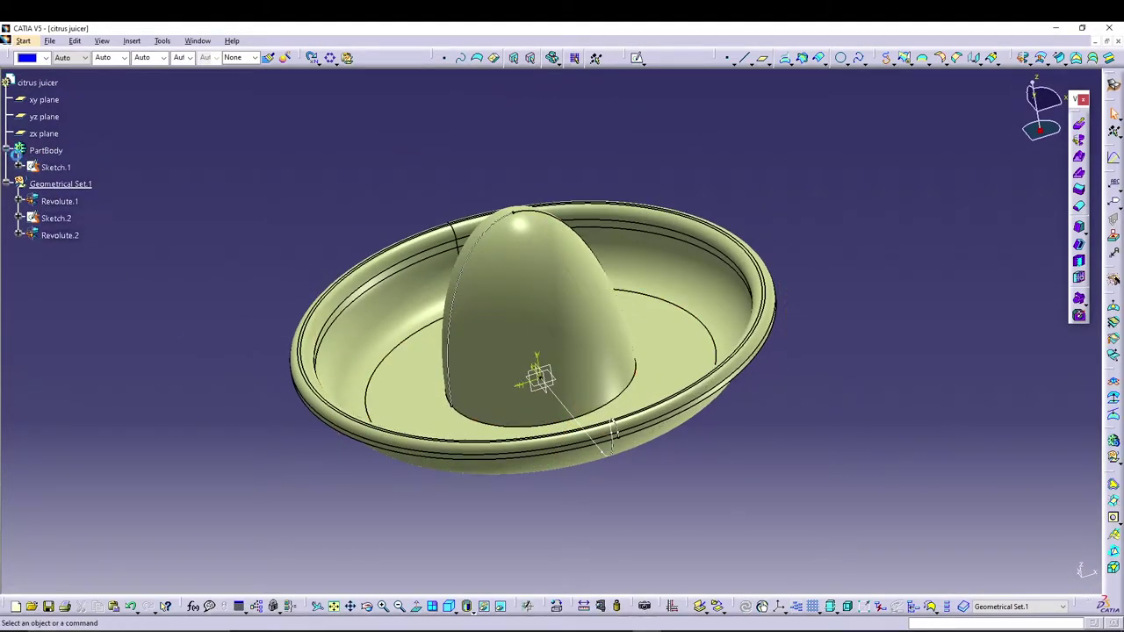
pyautogui.rightClick(48, 166)
pyautogui.click(105, 202)
pyautogui.rightClick(74, 218)
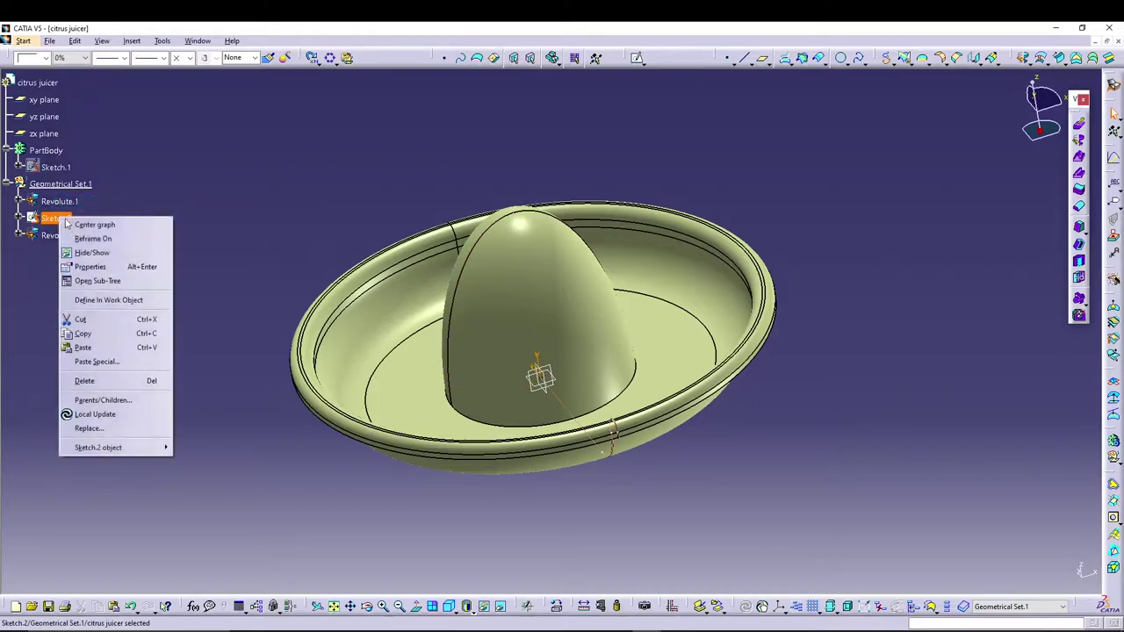
pyautogui.click(87, 254)
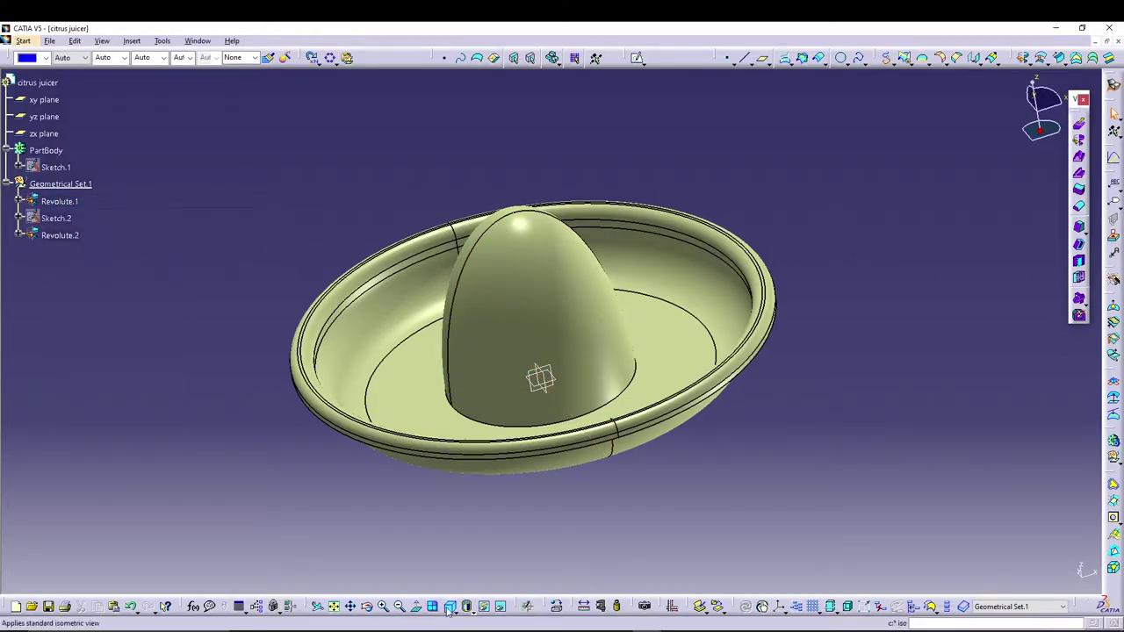
pyautogui.moveTo(407, 615); pyautogui.dragTo(377, 429, button='middle')
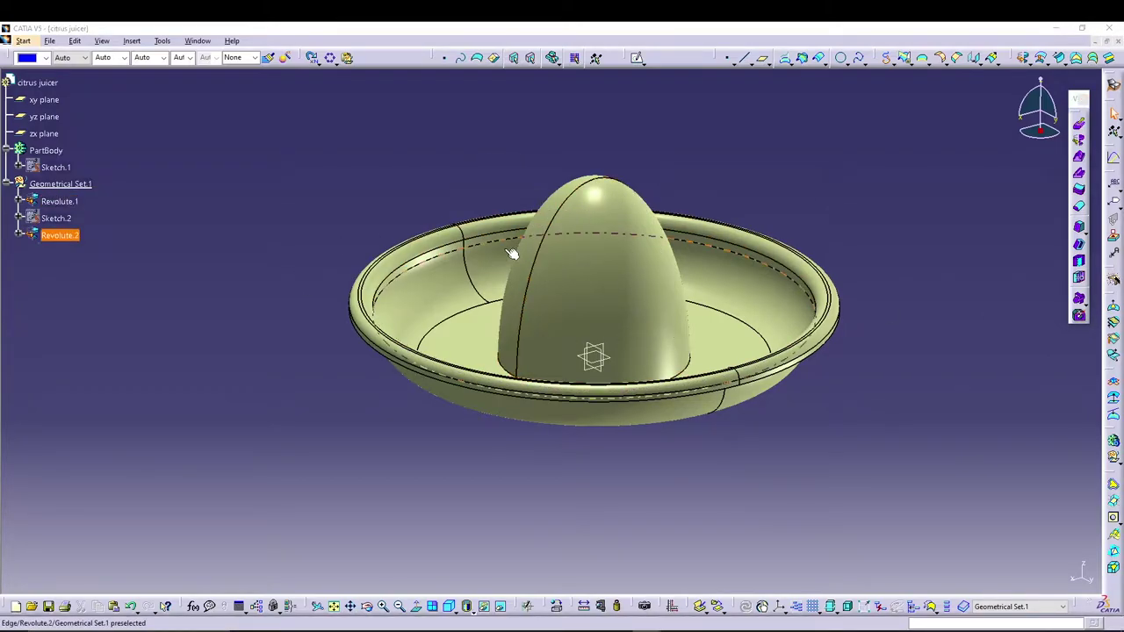
pyautogui.moveTo(523, 139); pyautogui.dragTo(683, 260, button='middle')
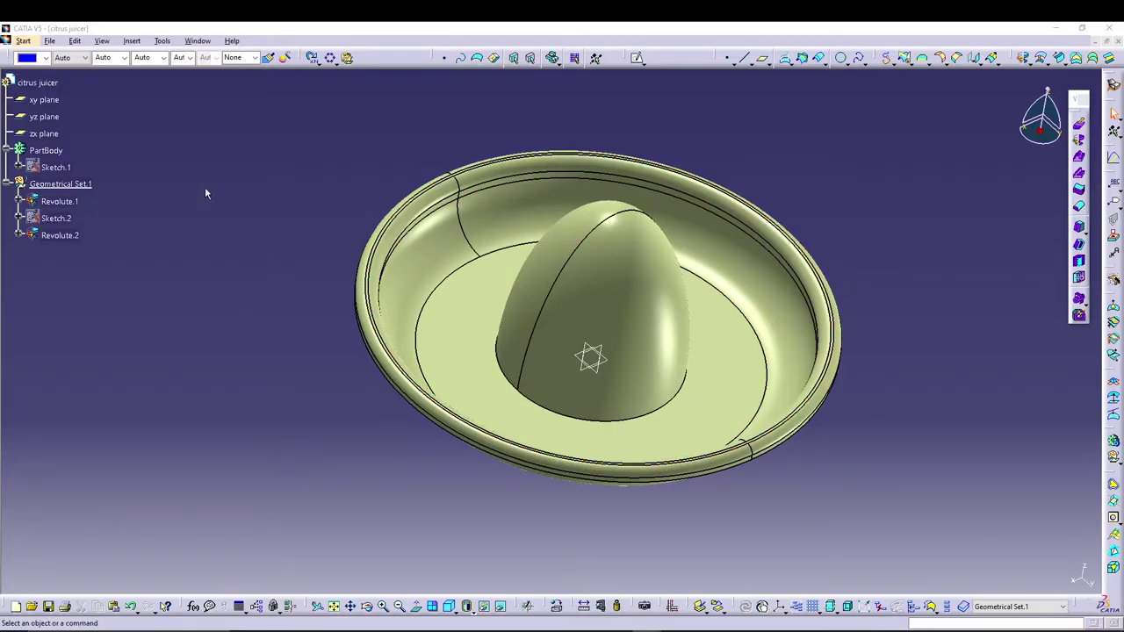
# Start a new sketch on the zx plane and draw a three-point arc above the dome.
pyautogui.click(44, 133)
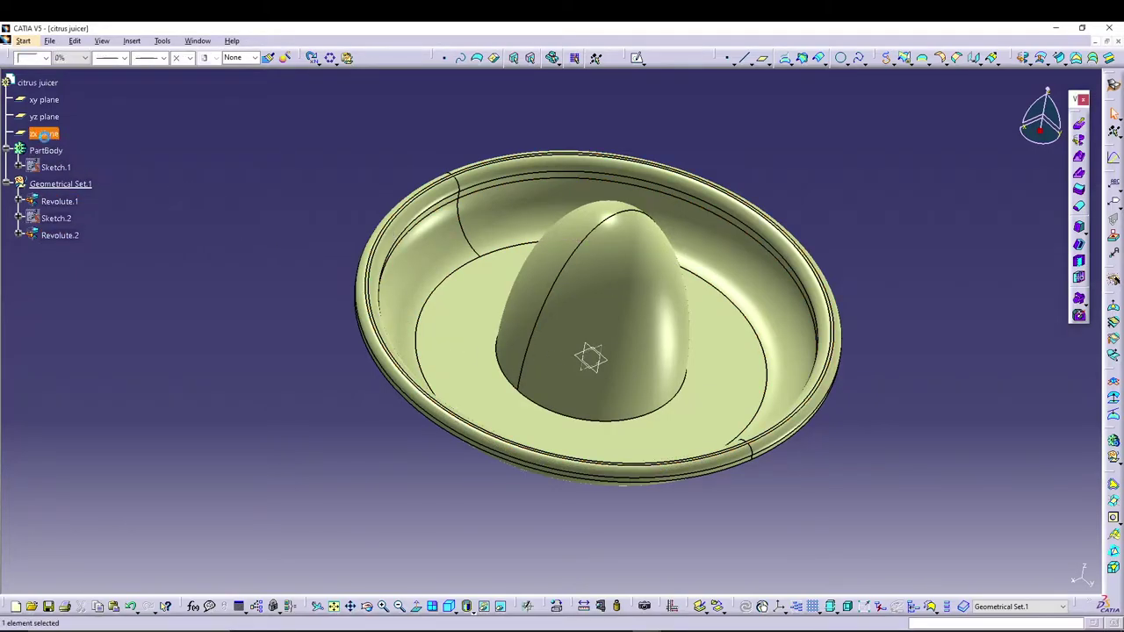
pyautogui.click(638, 57)
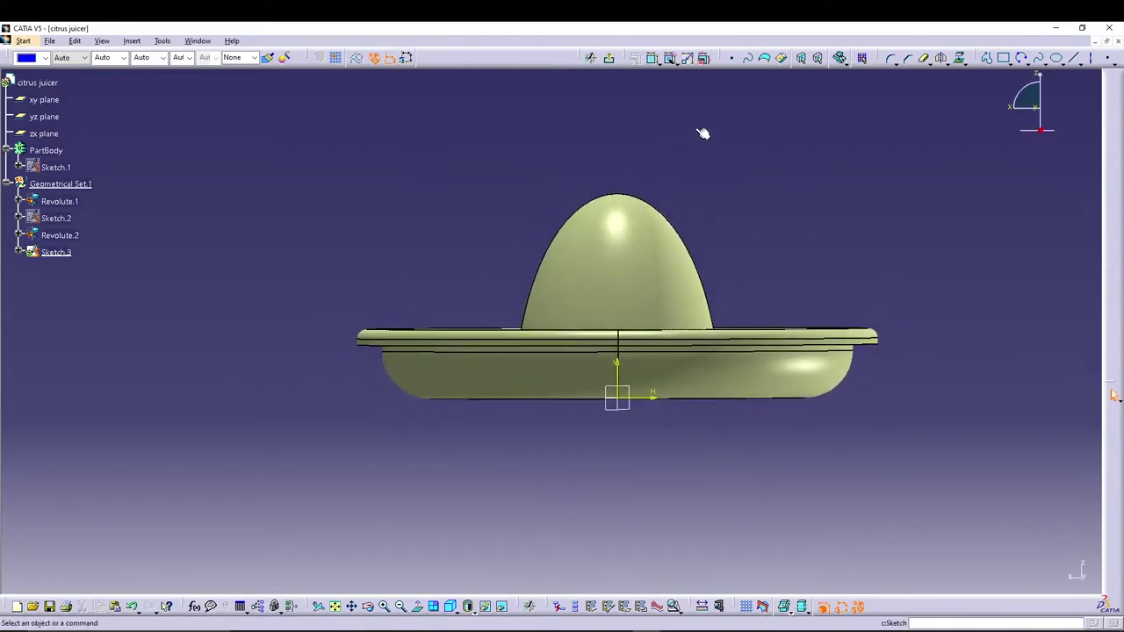
pyautogui.moveTo(725, 101); pyautogui.dragTo(591, 147, button='middle')
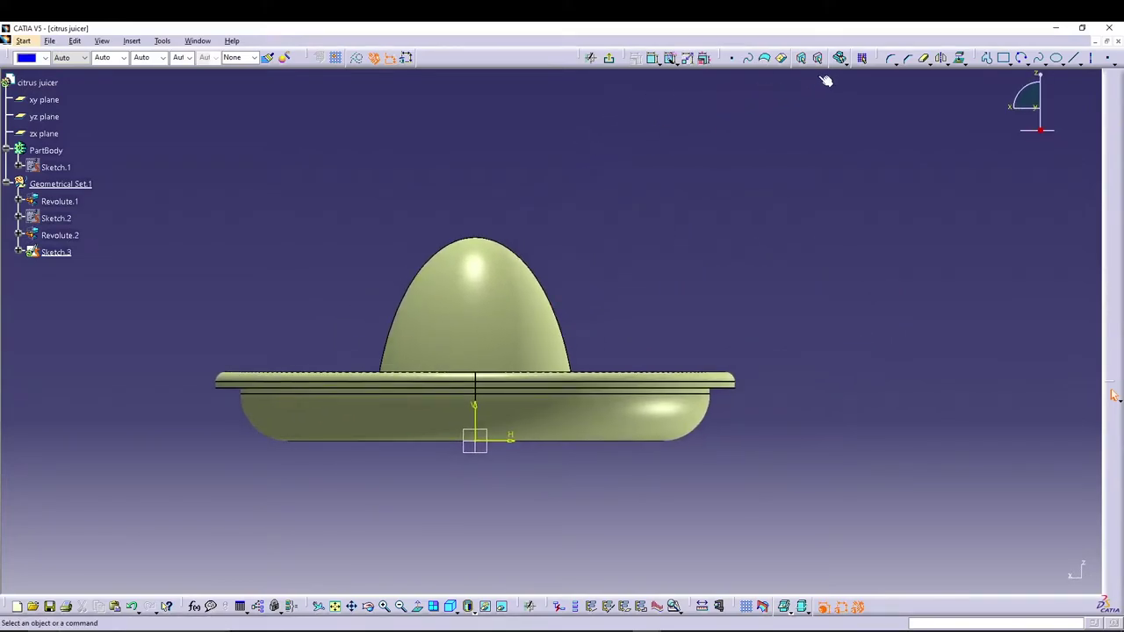
pyautogui.click(1056, 57)
pyautogui.click(488, 184)
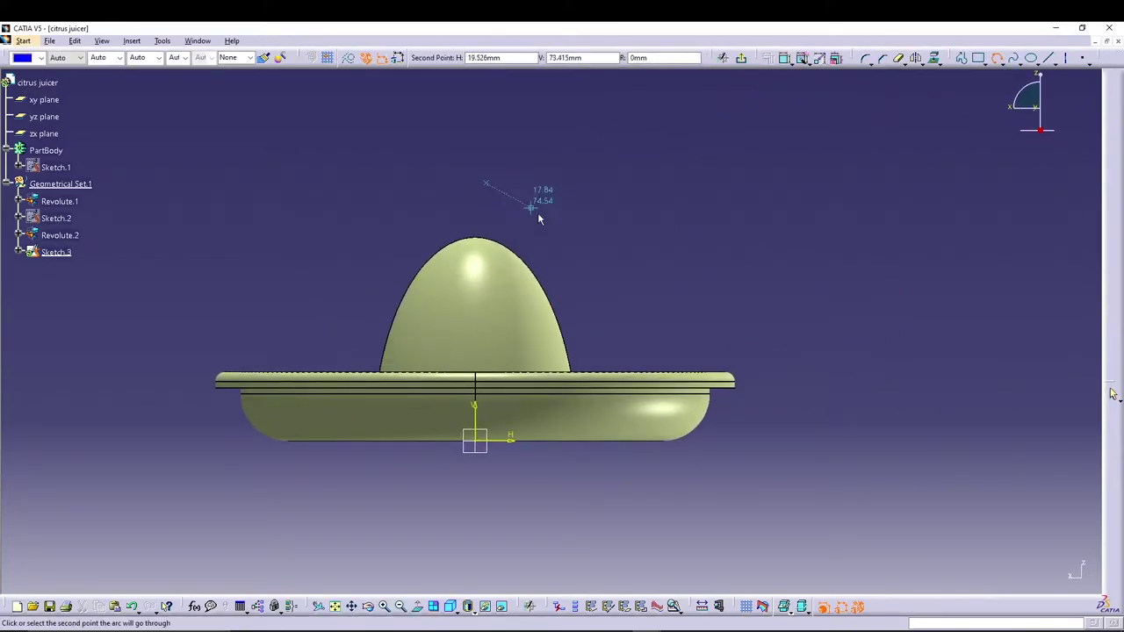
pyautogui.click(538, 213)
pyautogui.click(555, 258)
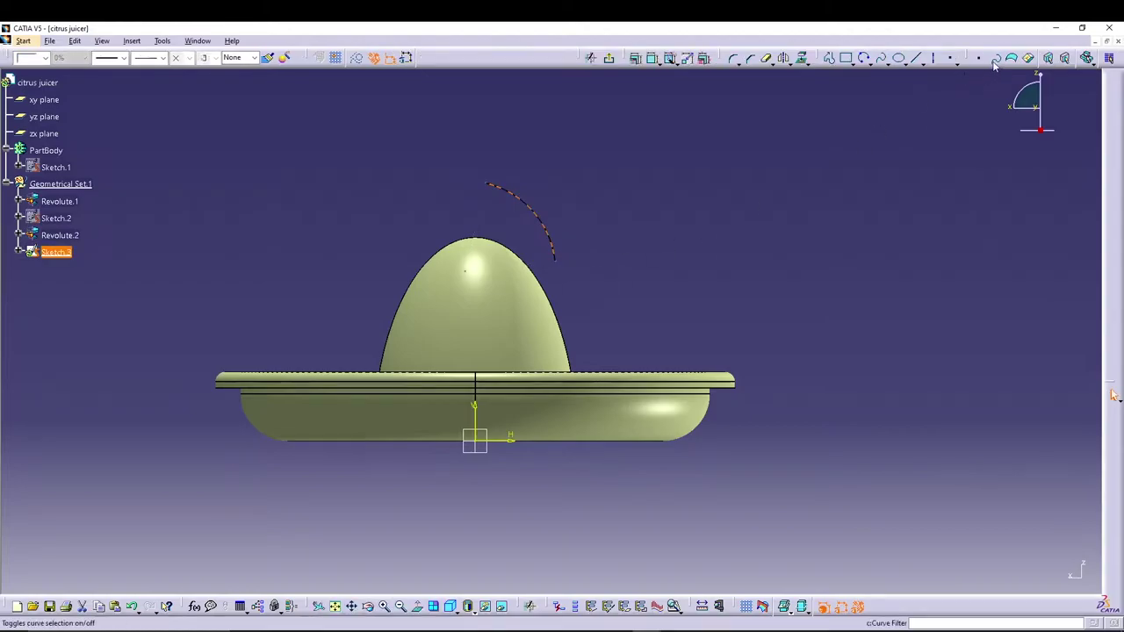
# Draw two more three-point arcs down toward the rim and begin dimensioning the top arc.
pyautogui.click(865, 58)
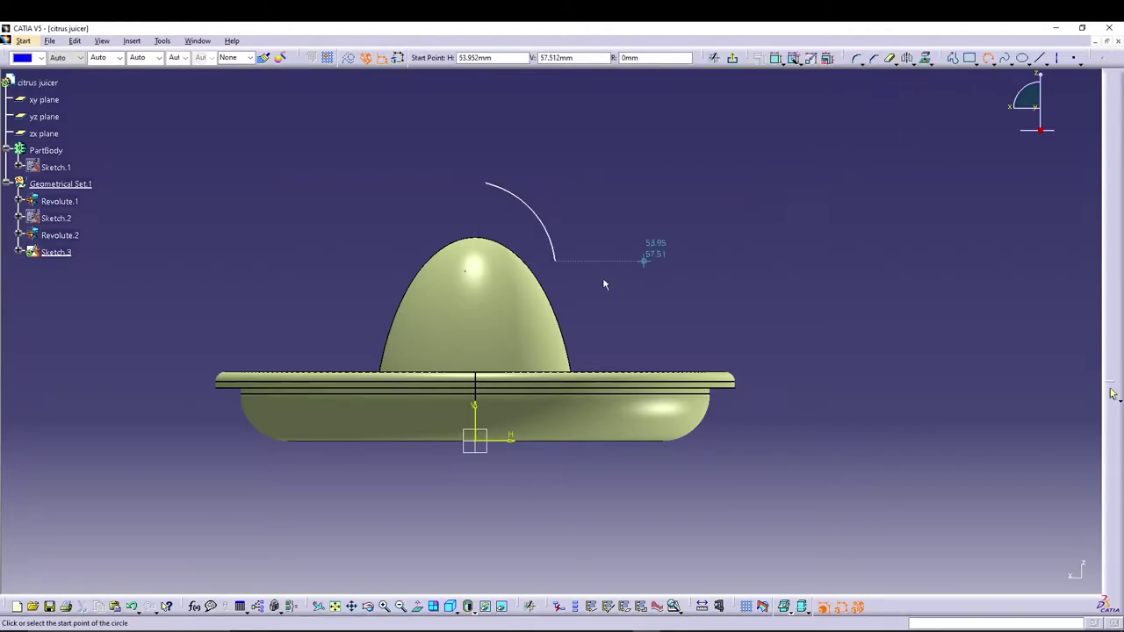
pyautogui.click(573, 276)
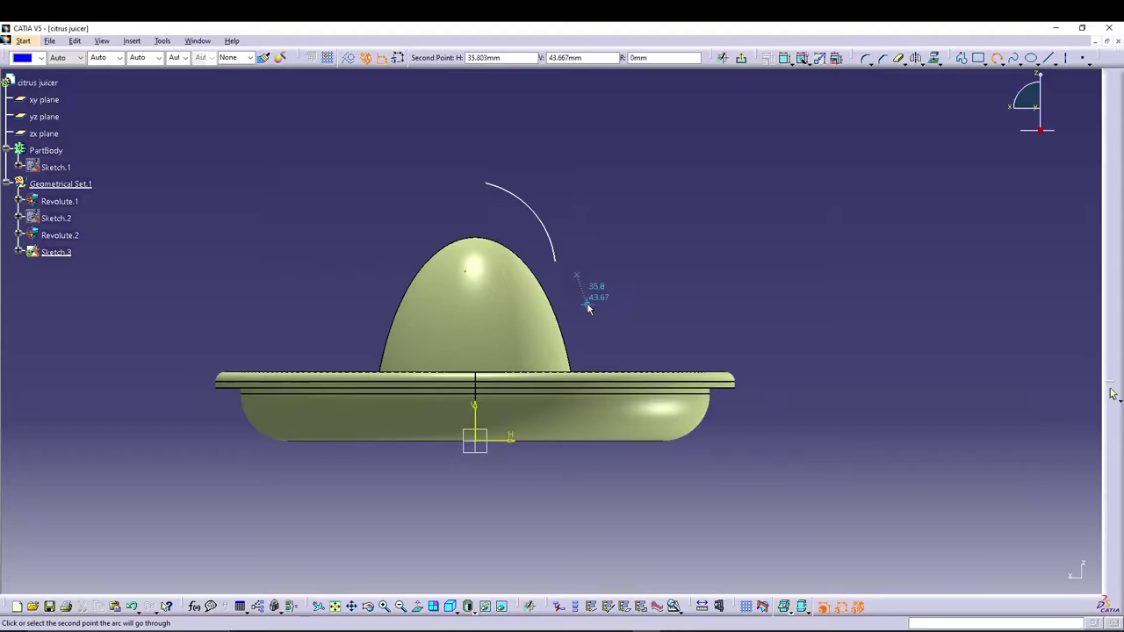
pyautogui.click(582, 284)
pyautogui.click(592, 345)
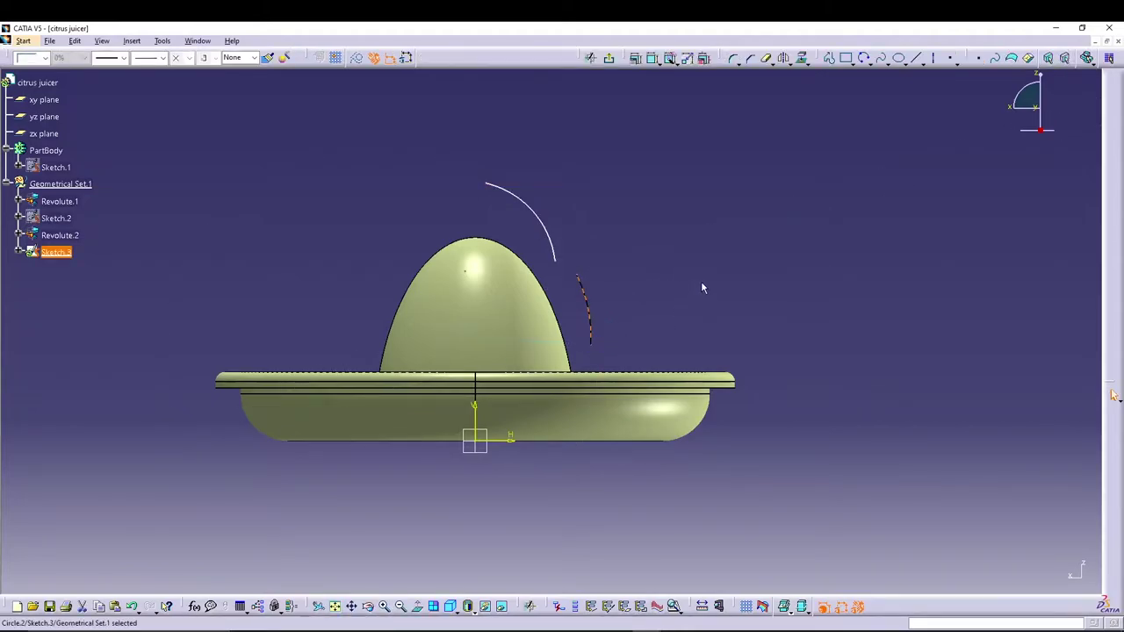
pyautogui.click(865, 58)
pyautogui.click(617, 364)
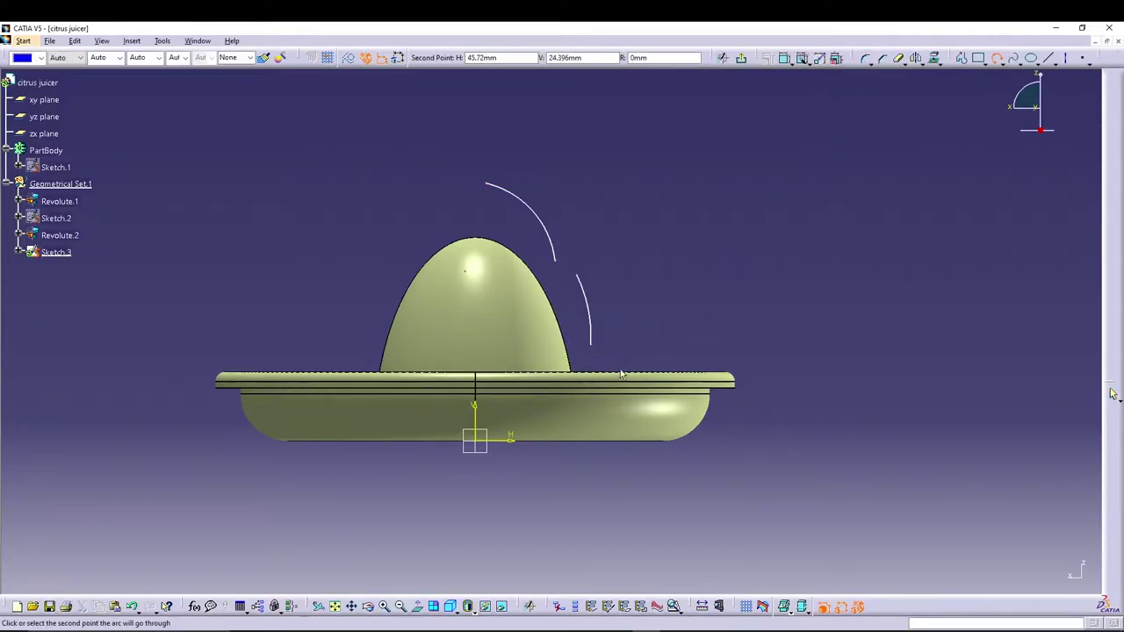
pyautogui.click(640, 395)
pyautogui.click(666, 390)
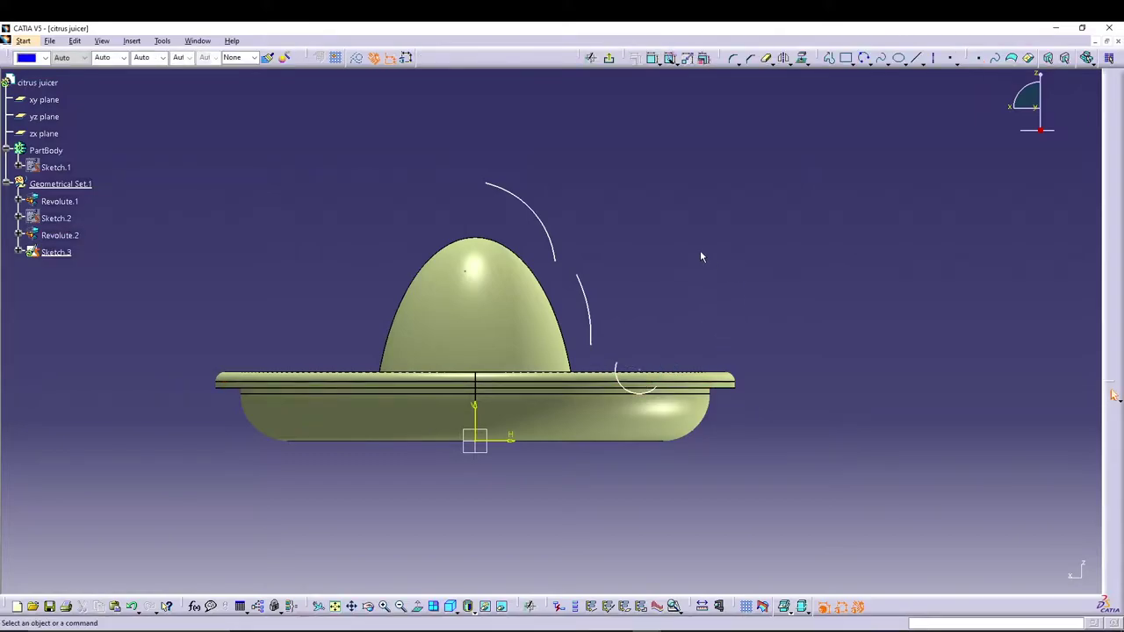
pyautogui.click(652, 58)
pyautogui.click(536, 207)
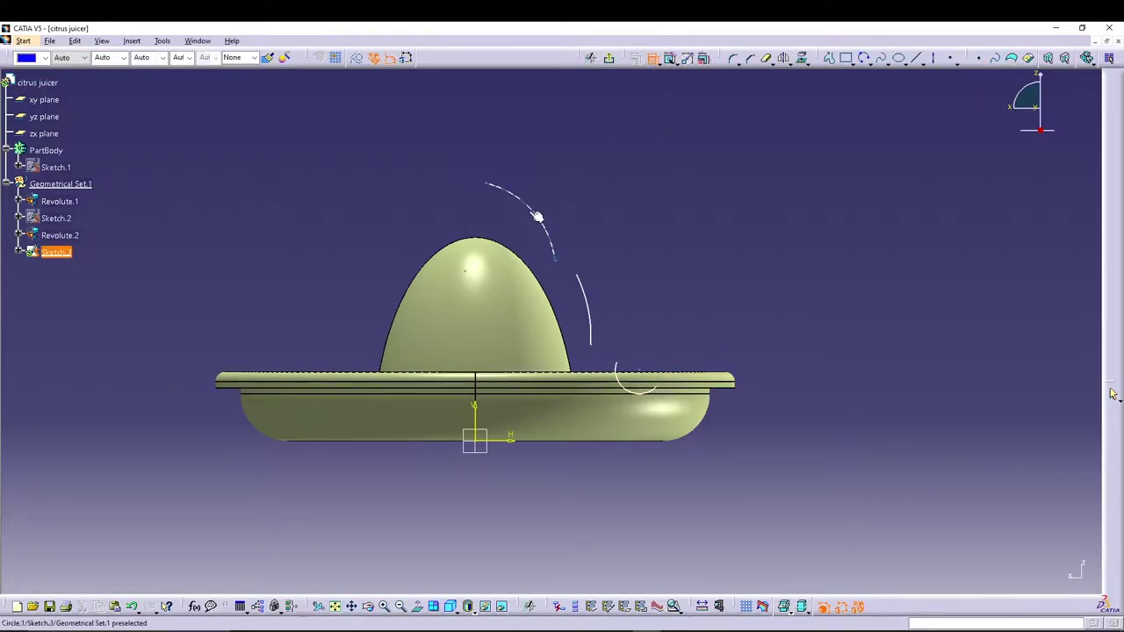
# Keep the top arc radius at 53.5 and set the dome-tip point's height to 24.5.
pyautogui.doubleClick(542, 195)
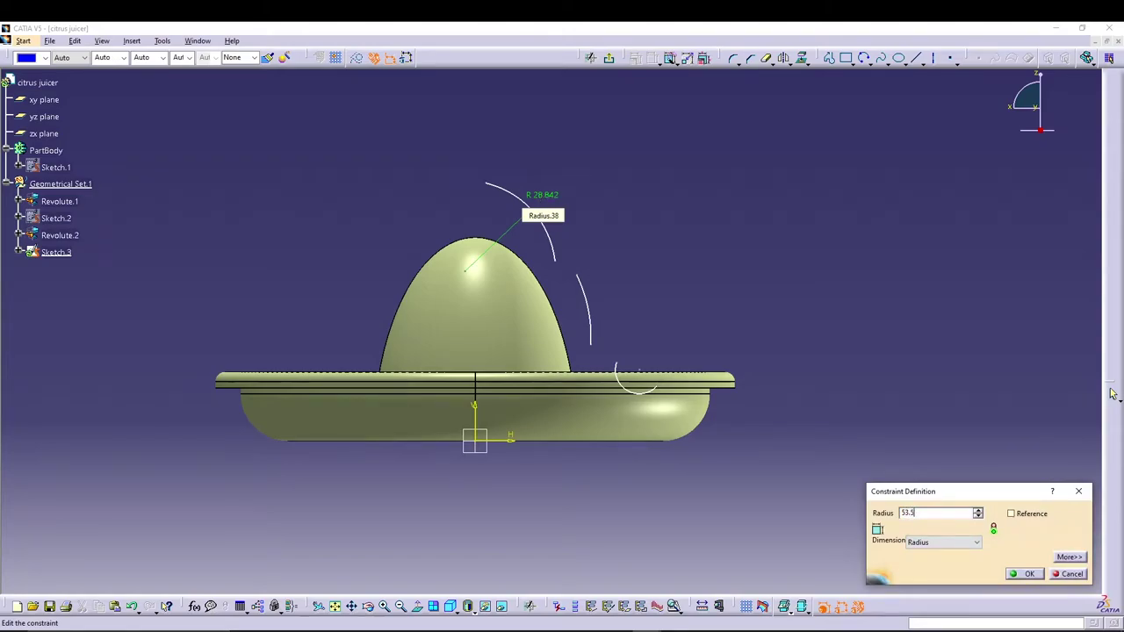
pyautogui.press('Return')
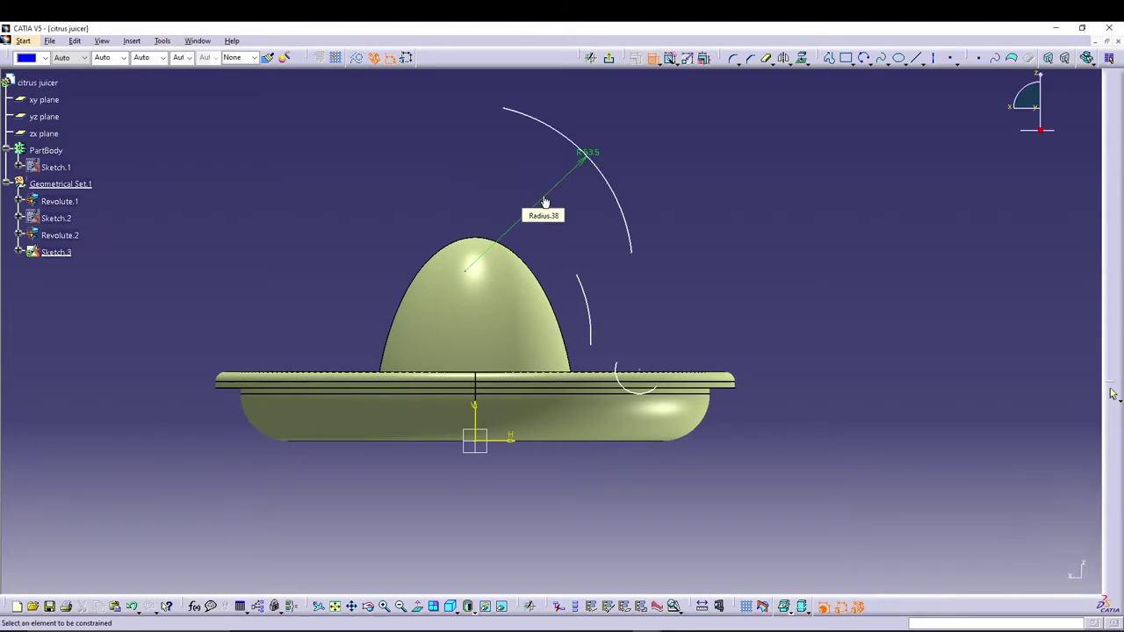
pyautogui.click(472, 279)
pyautogui.click(511, 437)
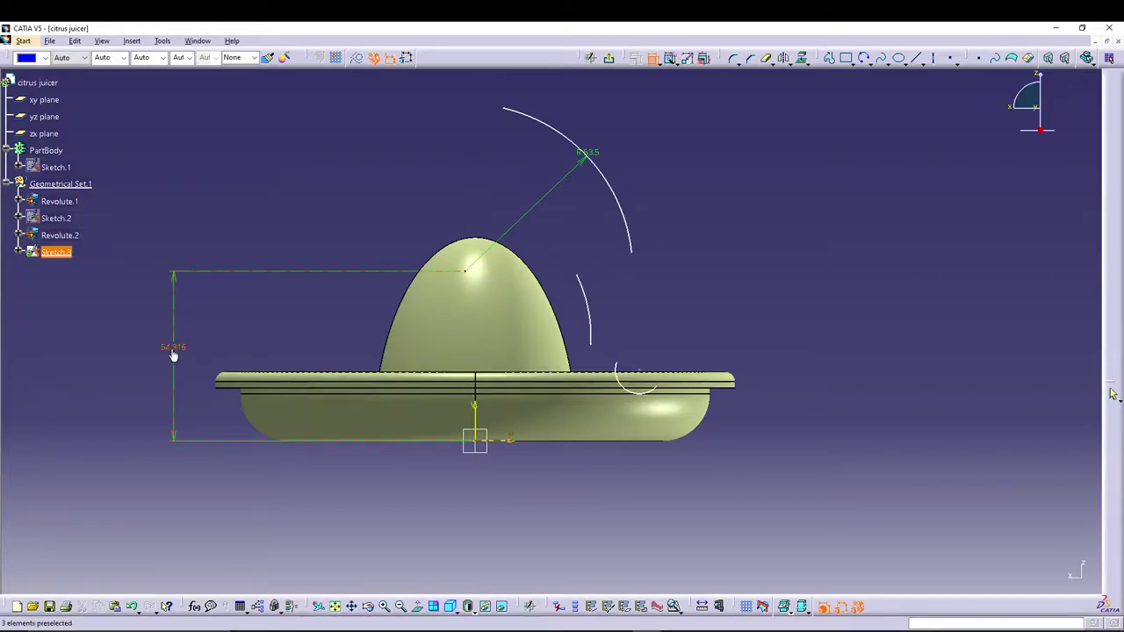
pyautogui.doubleClick(173, 351)
pyautogui.write('24.')
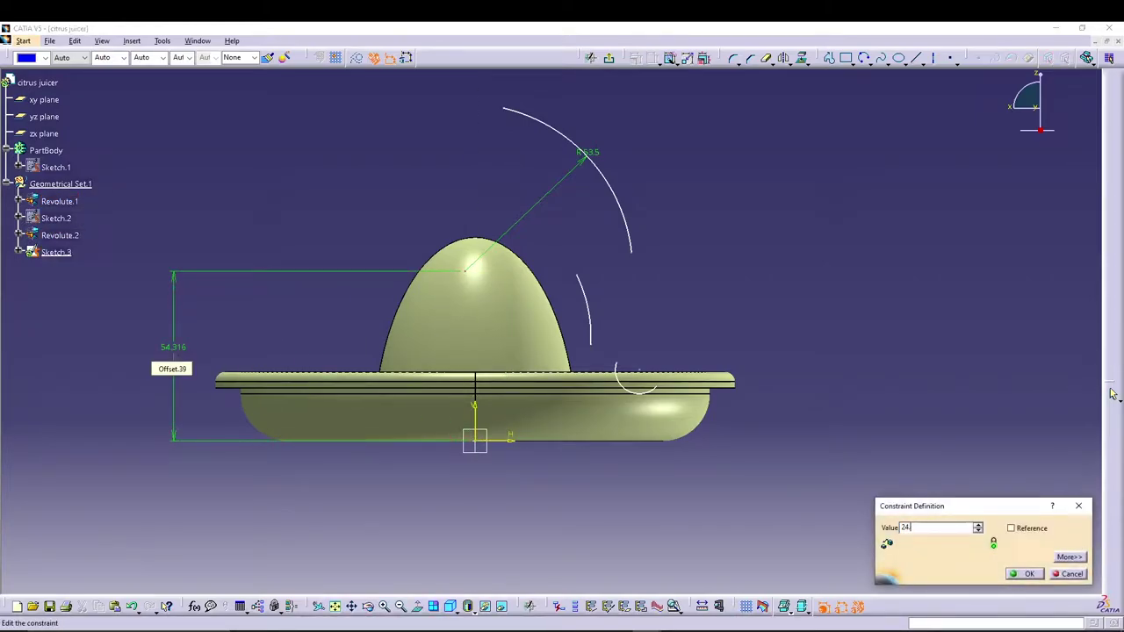
pyautogui.write('5')
pyautogui.press('Return')
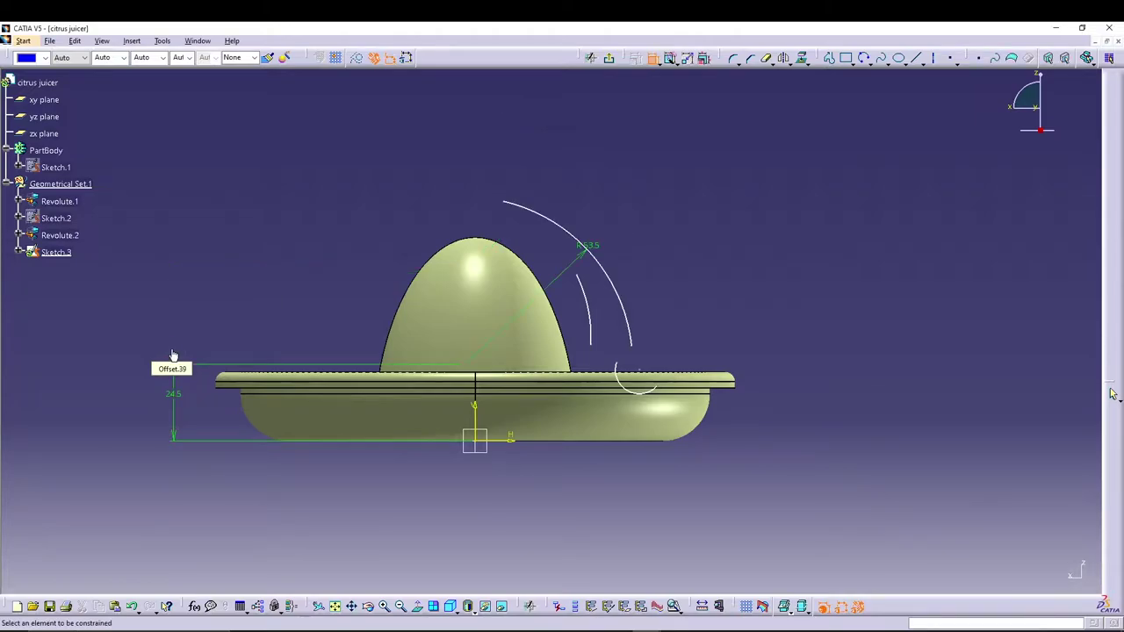
# Set the arc's offset from the vertical axis to 30, then drag its endpoint right.
pyautogui.click(466, 365)
pyautogui.click(475, 406)
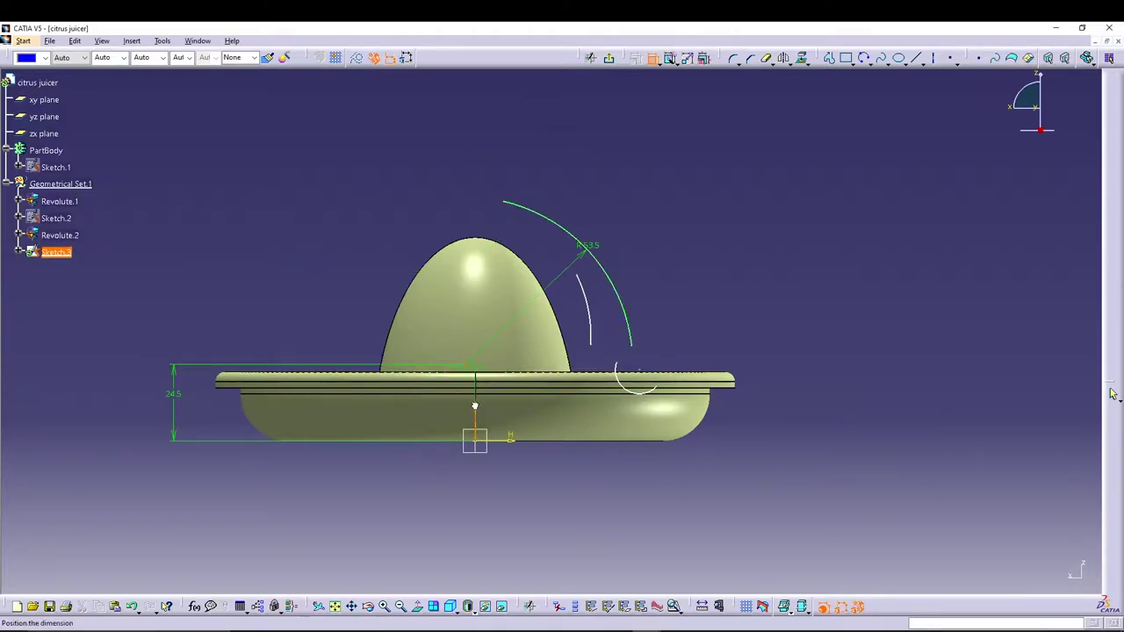
pyautogui.click(478, 530)
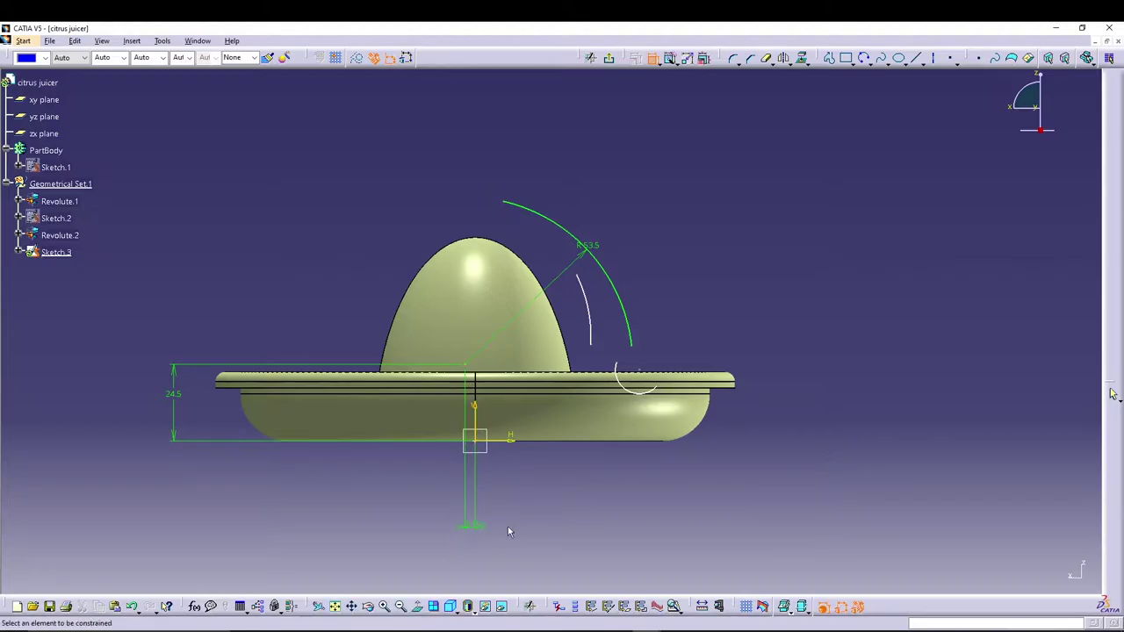
pyautogui.doubleClick(484, 532)
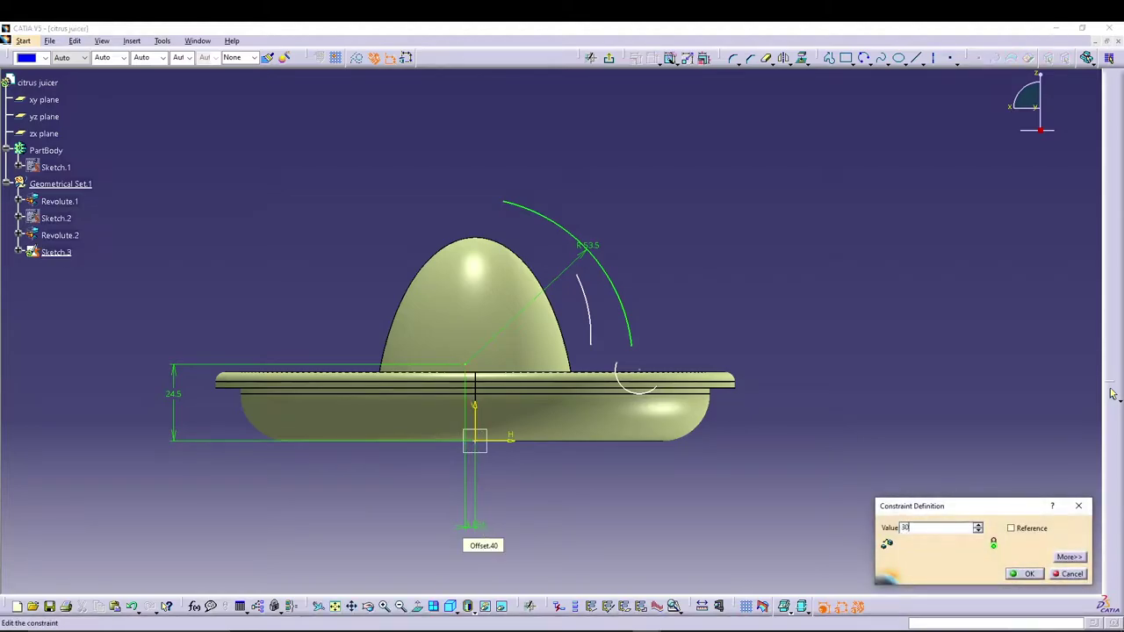
pyautogui.write('30')
pyautogui.press('Return')
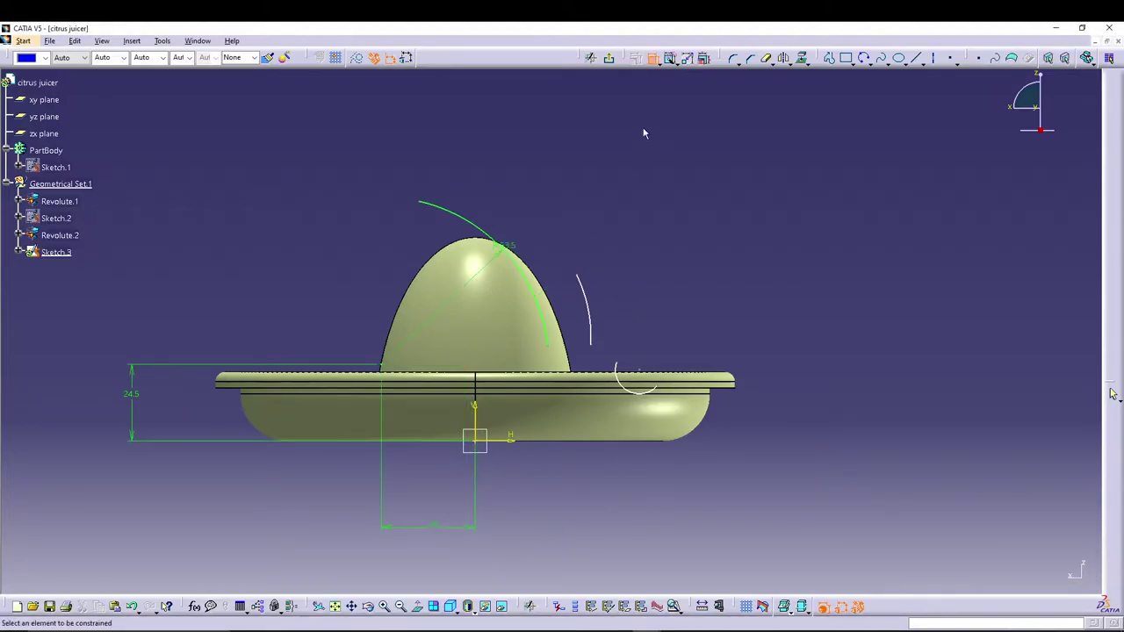
pyautogui.click(654, 58)
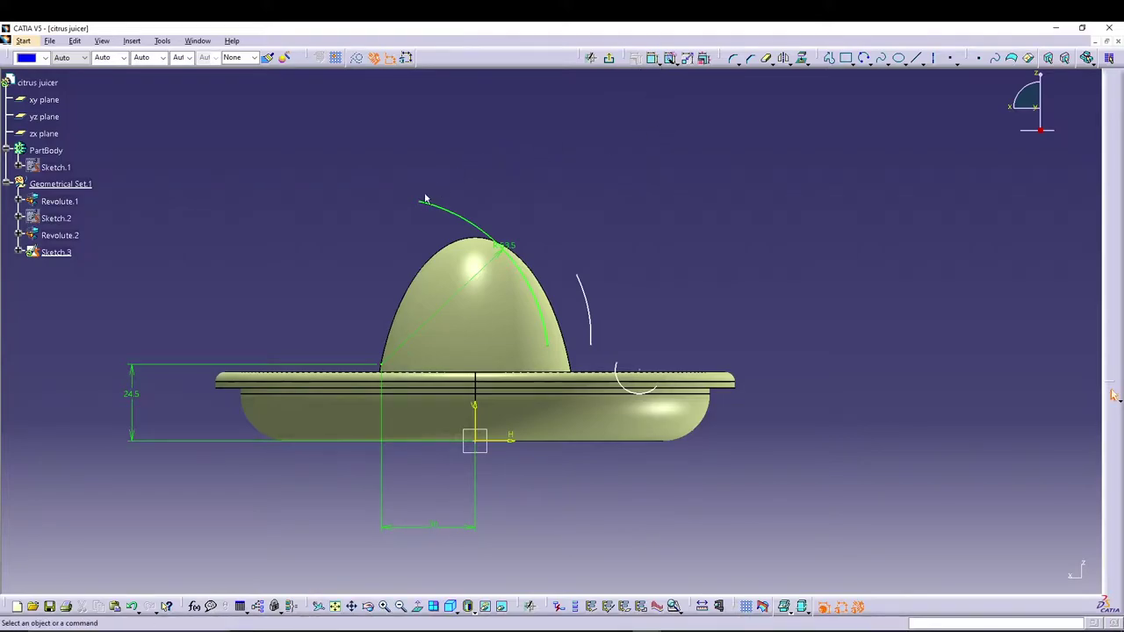
pyautogui.moveTo(426, 201)
pyautogui.mouseDown()
pyautogui.moveTo(515, 201)
pyautogui.moveTo(485, 209)
pyautogui.moveTo(504, 201)
pyautogui.moveTo(498, 211)
pyautogui.mouseUp()
pyautogui.click(660, 276)
# Give the outer arc radius 90 and change its 33.409 centre height to 10.65.
pyautogui.click(652, 58)
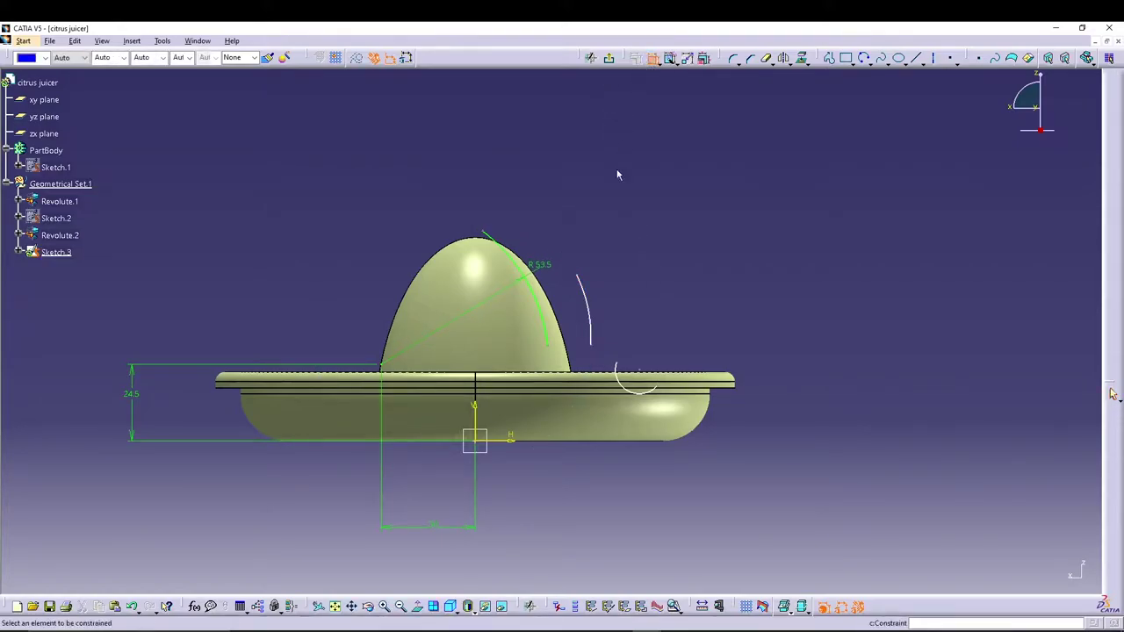
pyautogui.click(593, 306)
pyautogui.click(619, 293)
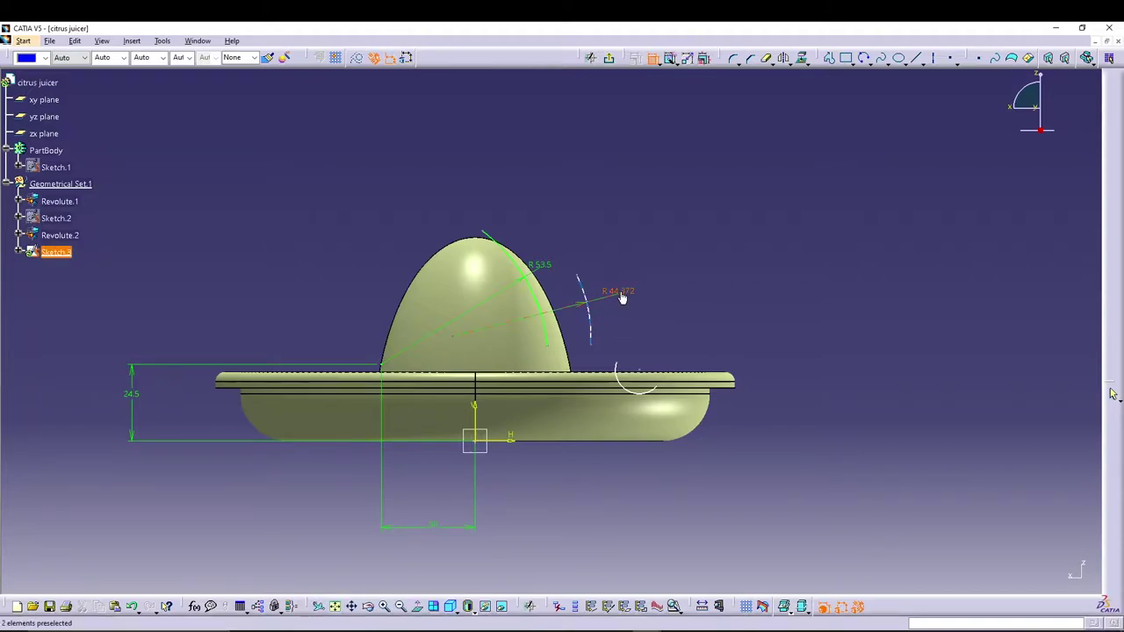
pyautogui.doubleClick(619, 291)
pyautogui.press('Return')
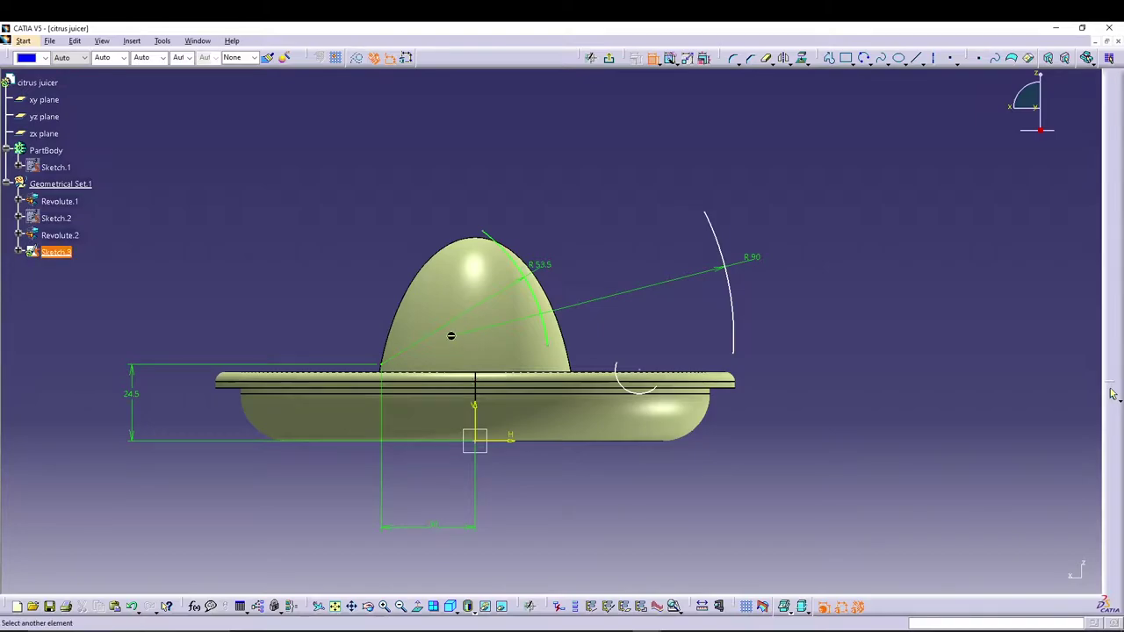
pyautogui.click(523, 441)
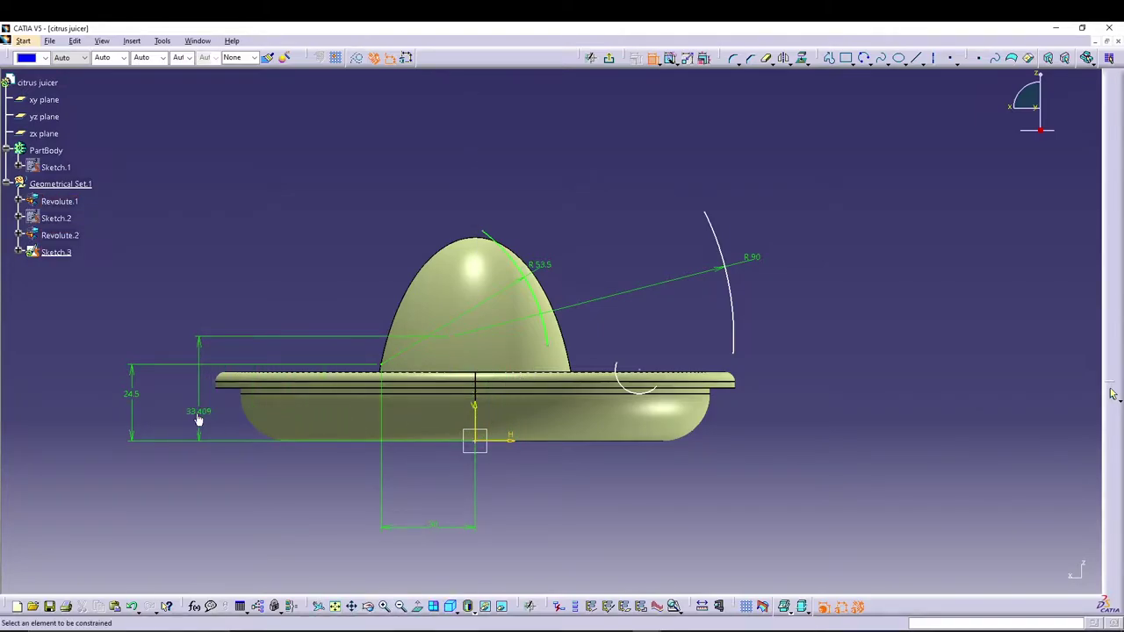
pyautogui.press('Return')
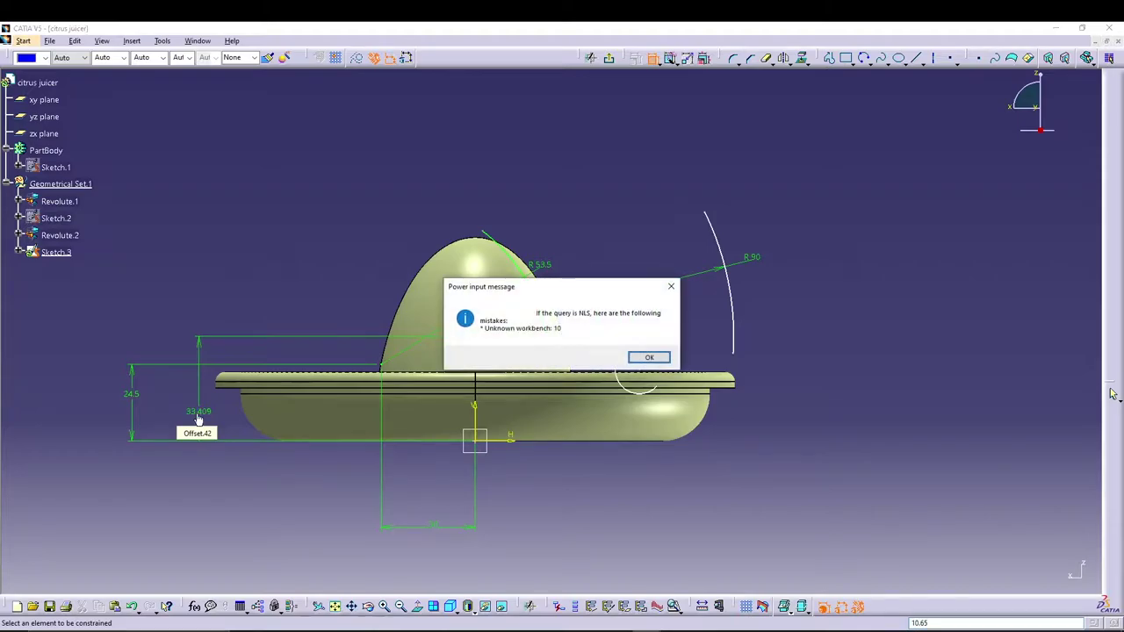
pyautogui.click(650, 357)
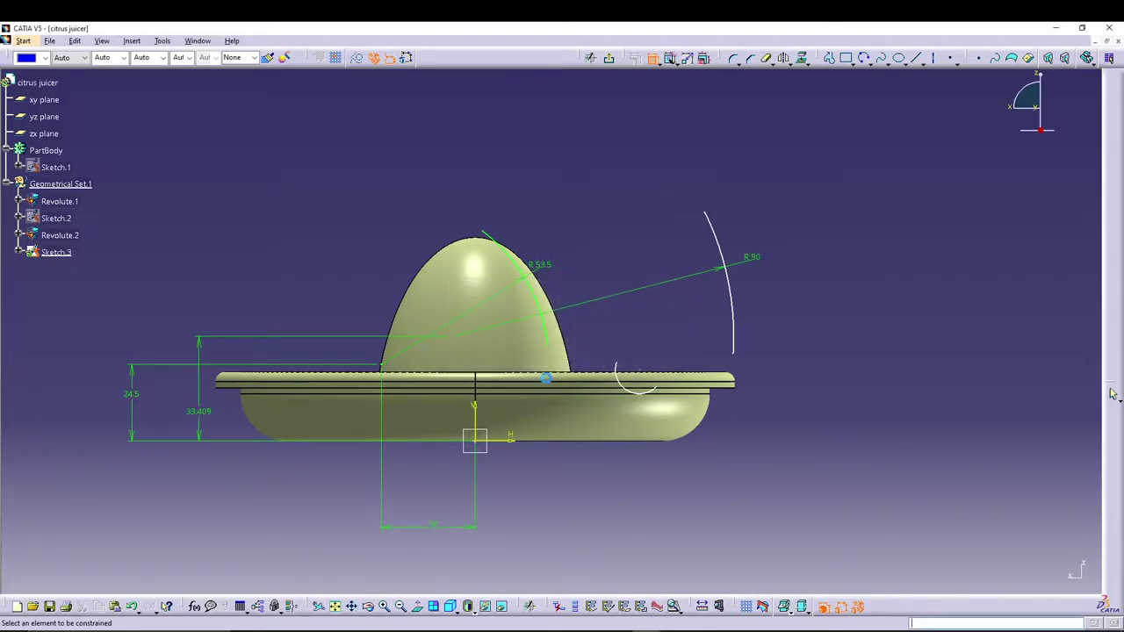
pyautogui.doubleClick(199, 414)
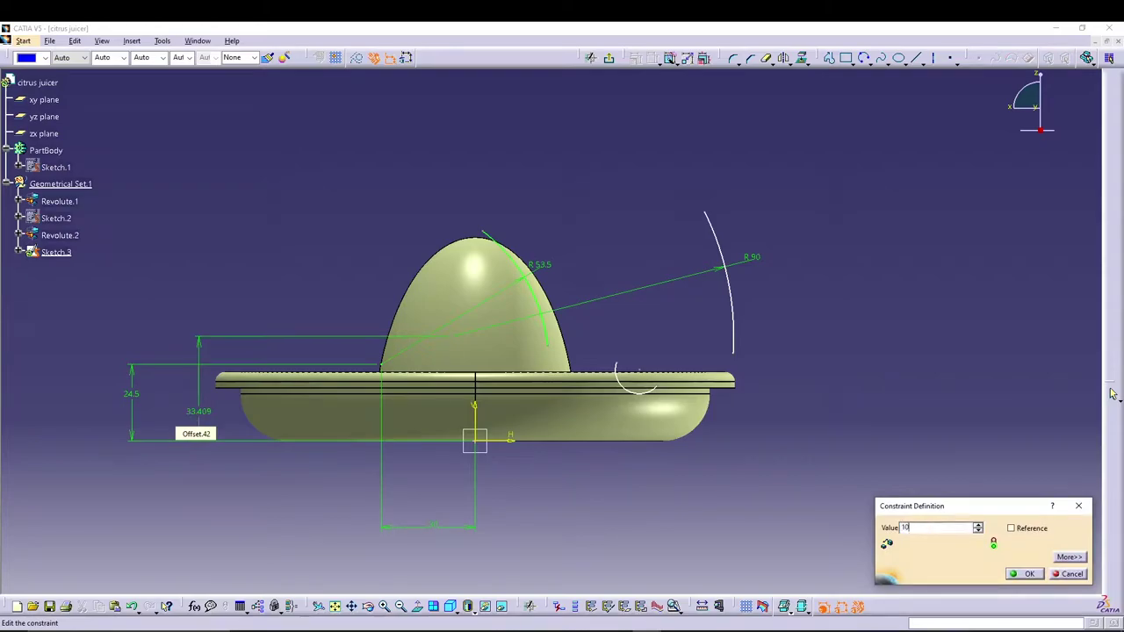
pyautogui.write('10.65')
pyautogui.press('Return')
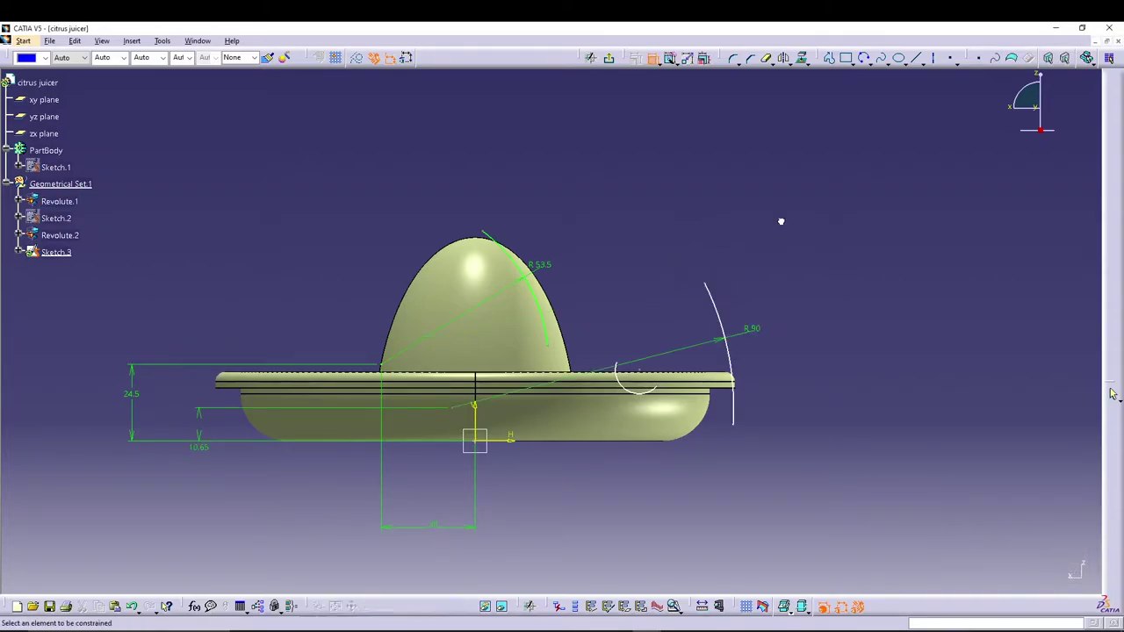
# Make the R 90 arc coincident with and tangent to the dome edge, then drag it shorter.
pyautogui.click(572, 357)
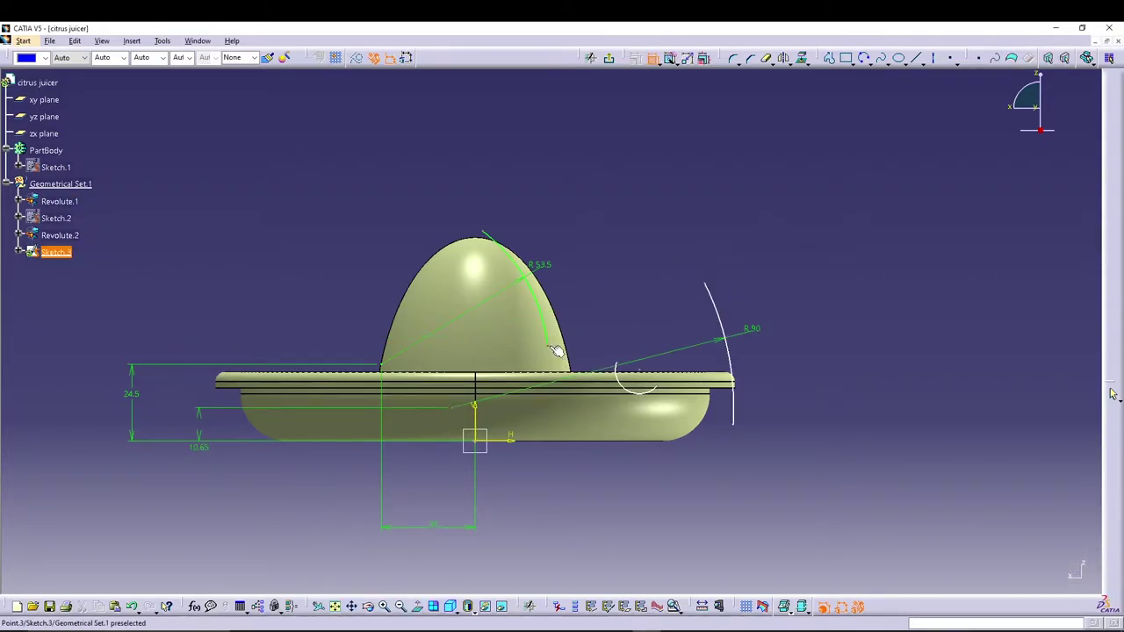
pyautogui.click(705, 285)
pyautogui.rightClick(659, 245)
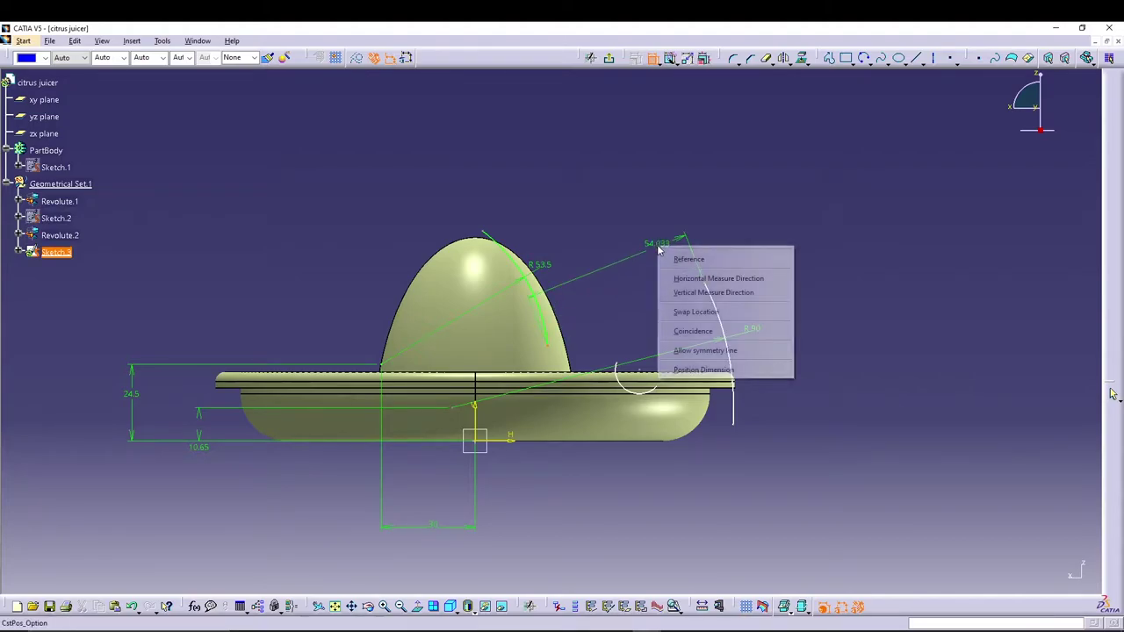
pyautogui.click(690, 331)
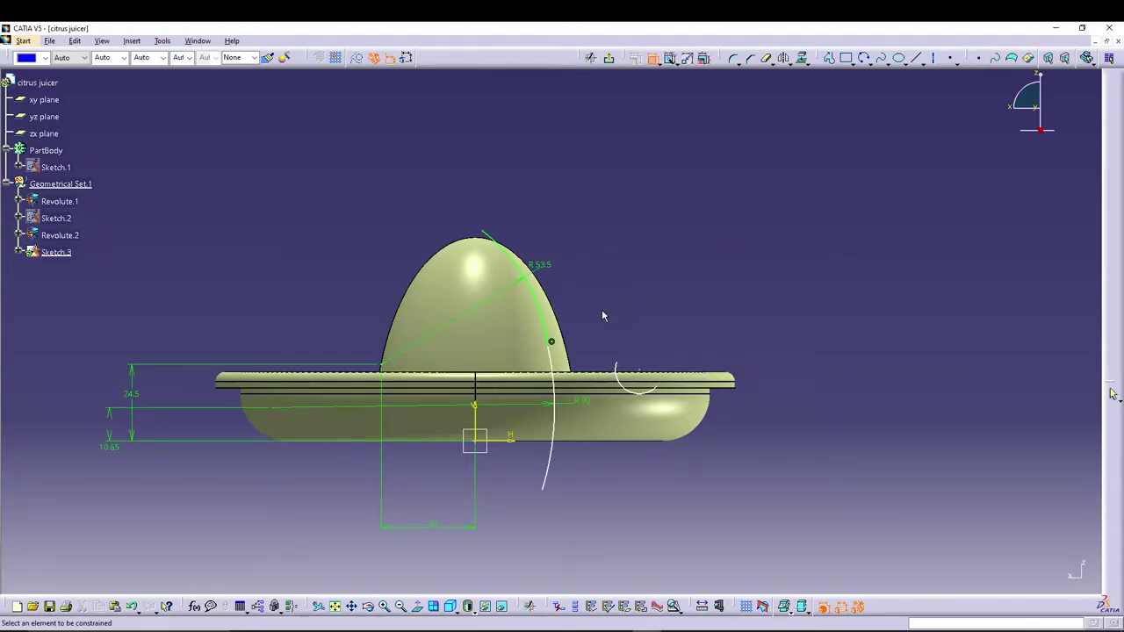
pyautogui.click(552, 332)
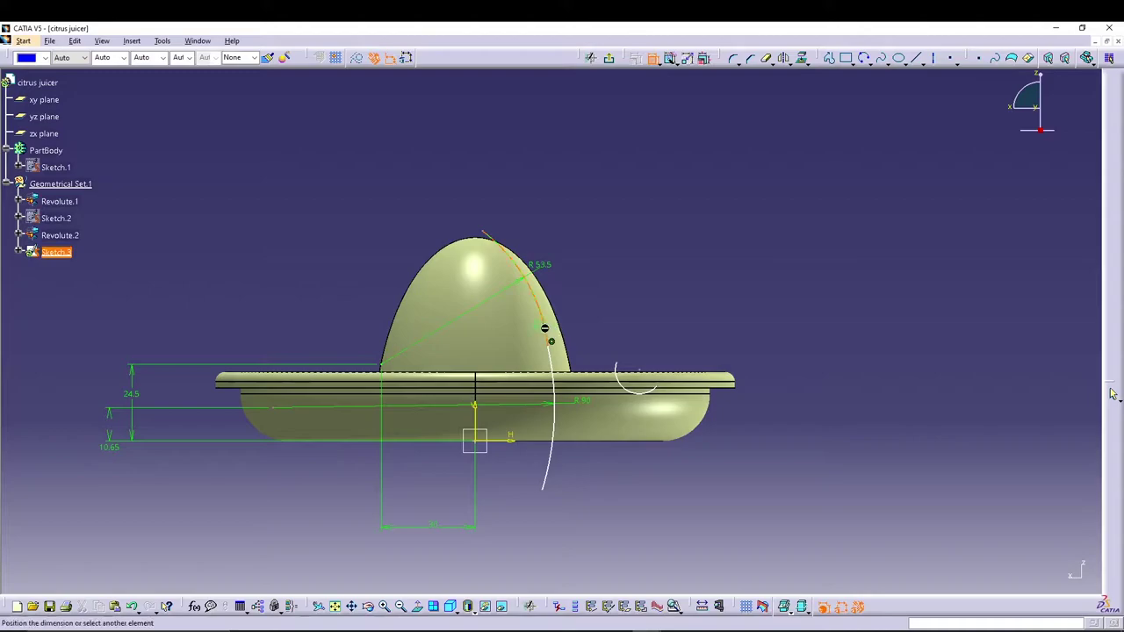
pyautogui.rightClick(631, 302)
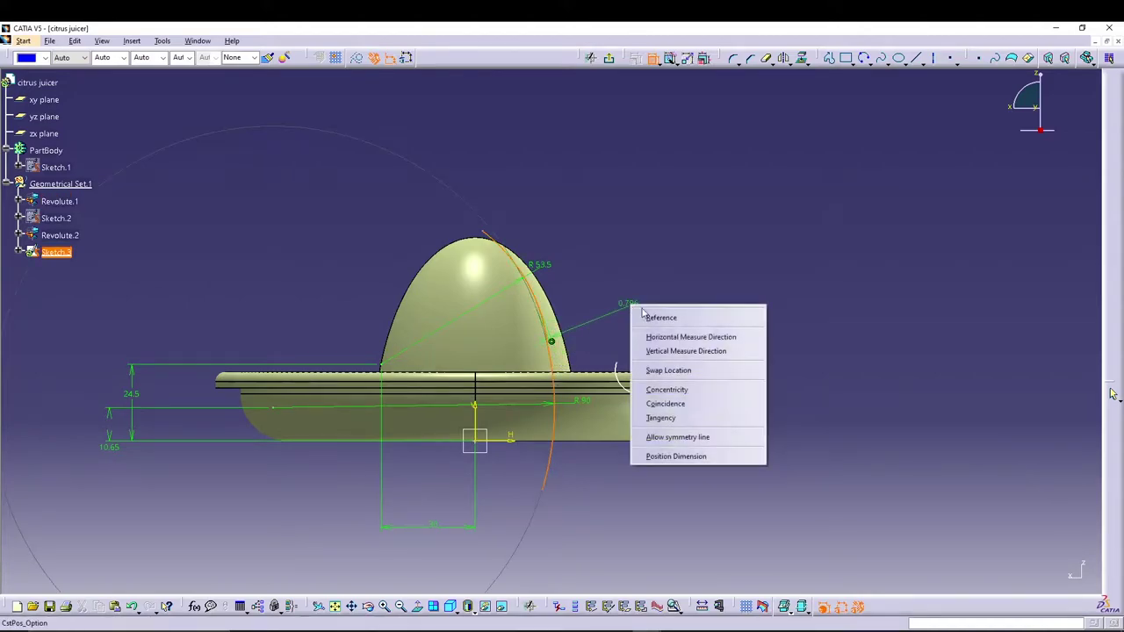
pyautogui.click(685, 418)
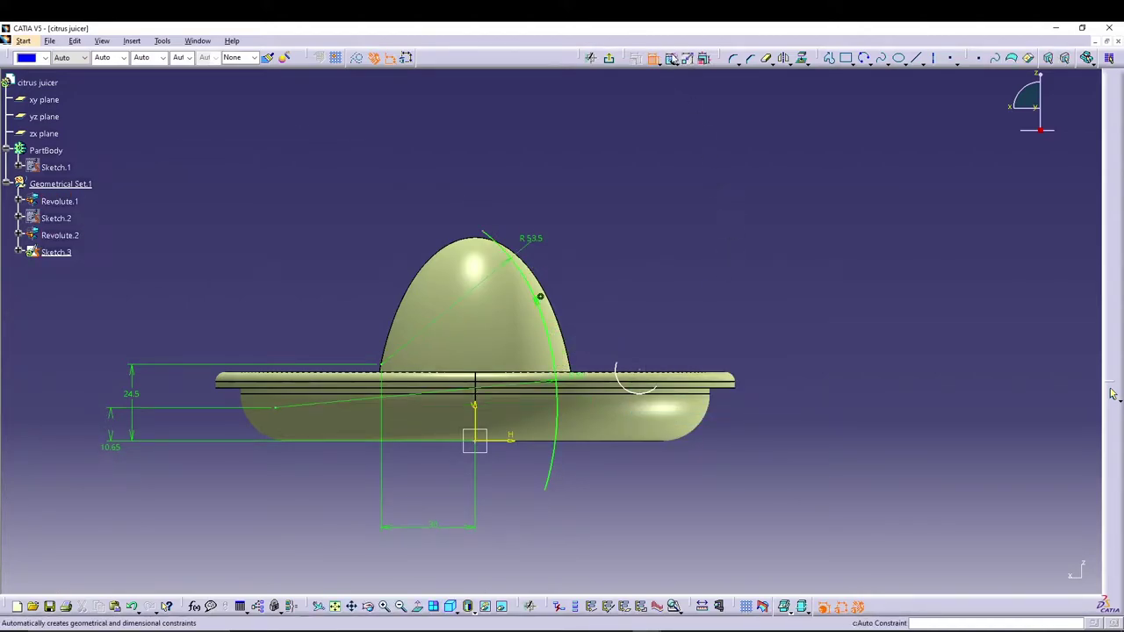
pyautogui.moveTo(544, 497); pyautogui.dragTo(588, 339)
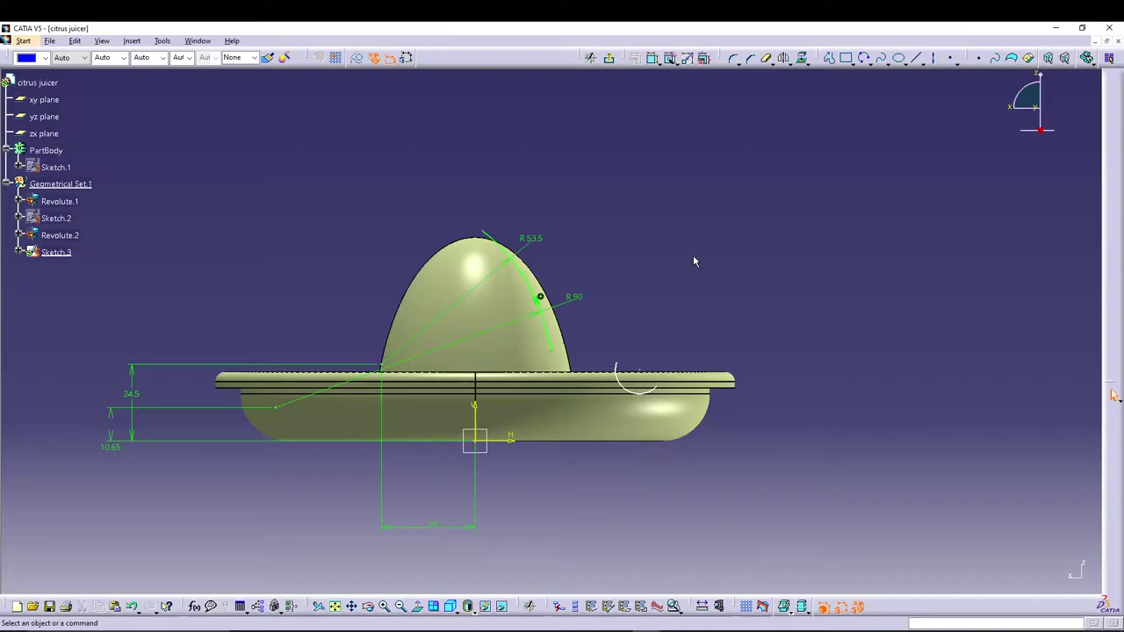
# Dimension the small lower arc with radius 10 and height 18 from the horizontal axis.
pyautogui.click(652, 57)
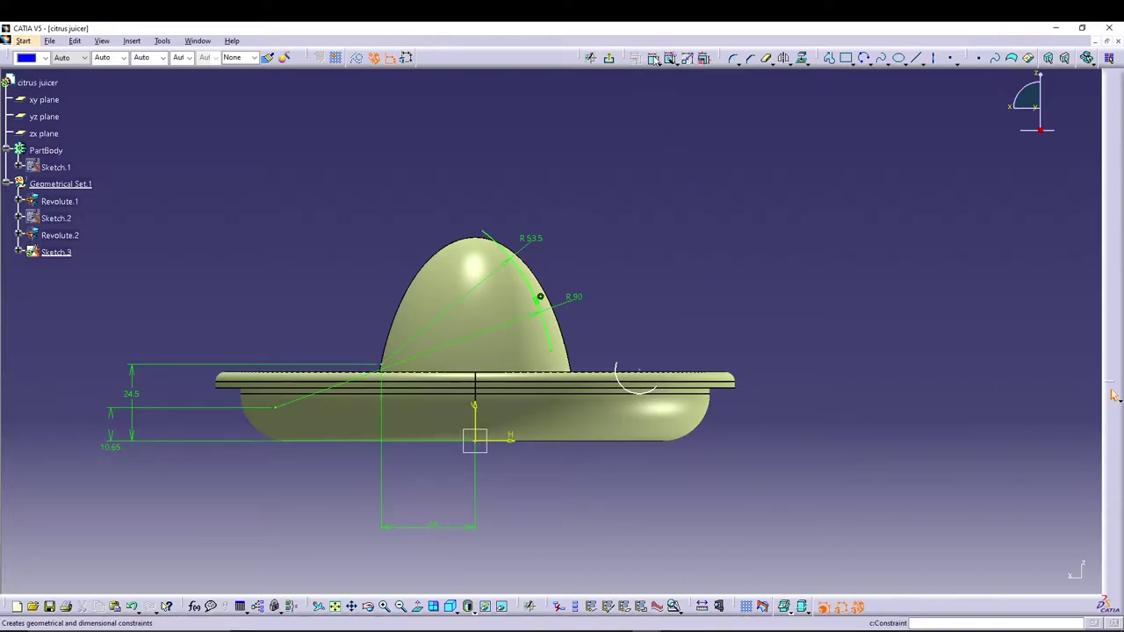
pyautogui.click(634, 388)
pyautogui.doubleClick(586, 475)
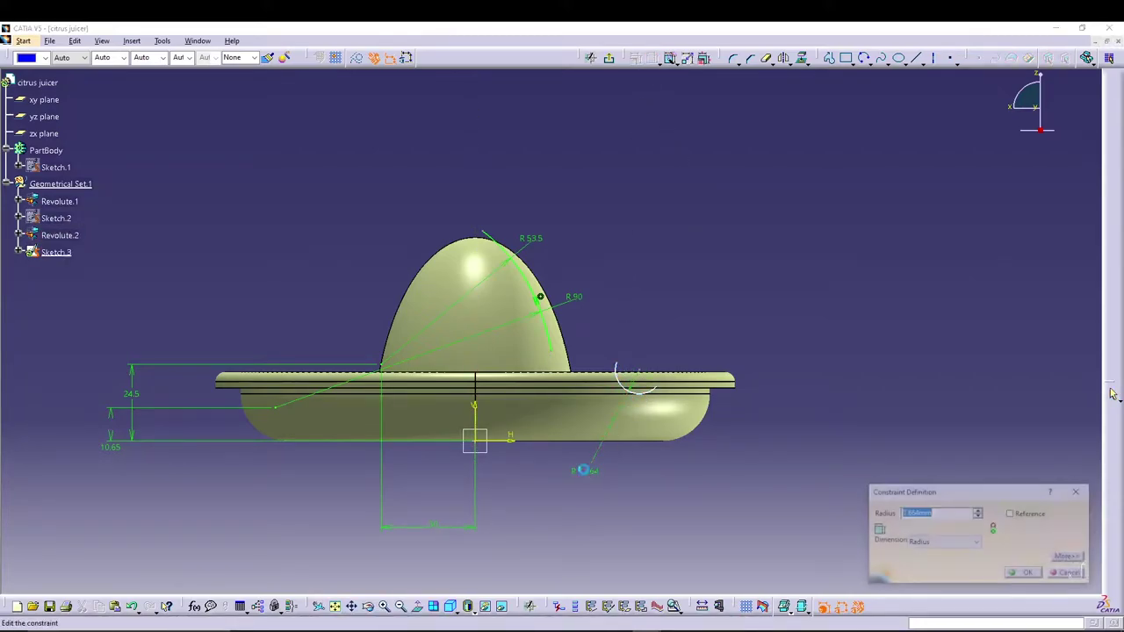
pyautogui.write('10')
pyautogui.press('Return')
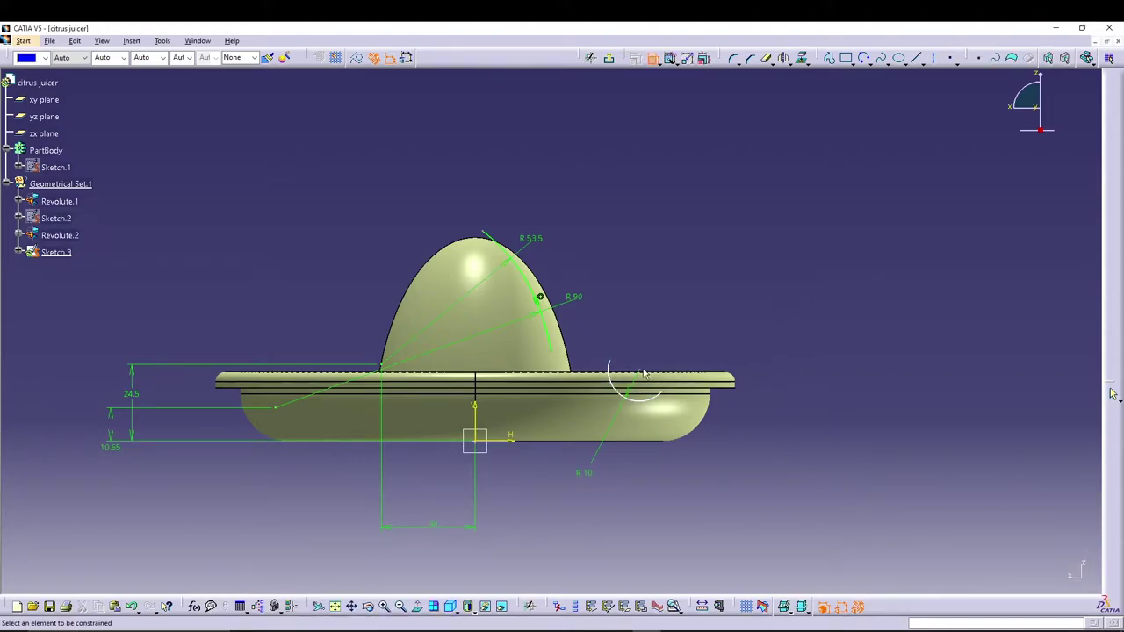
pyautogui.click(516, 448)
pyautogui.doubleClick(798, 398)
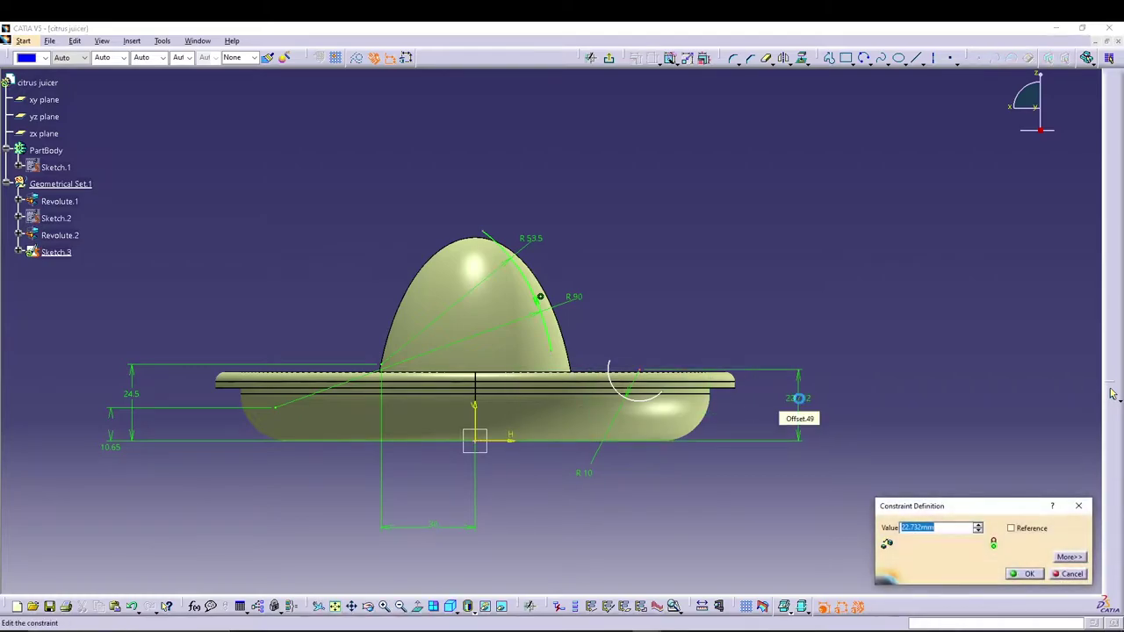
pyautogui.write('18')
pyautogui.press('Return')
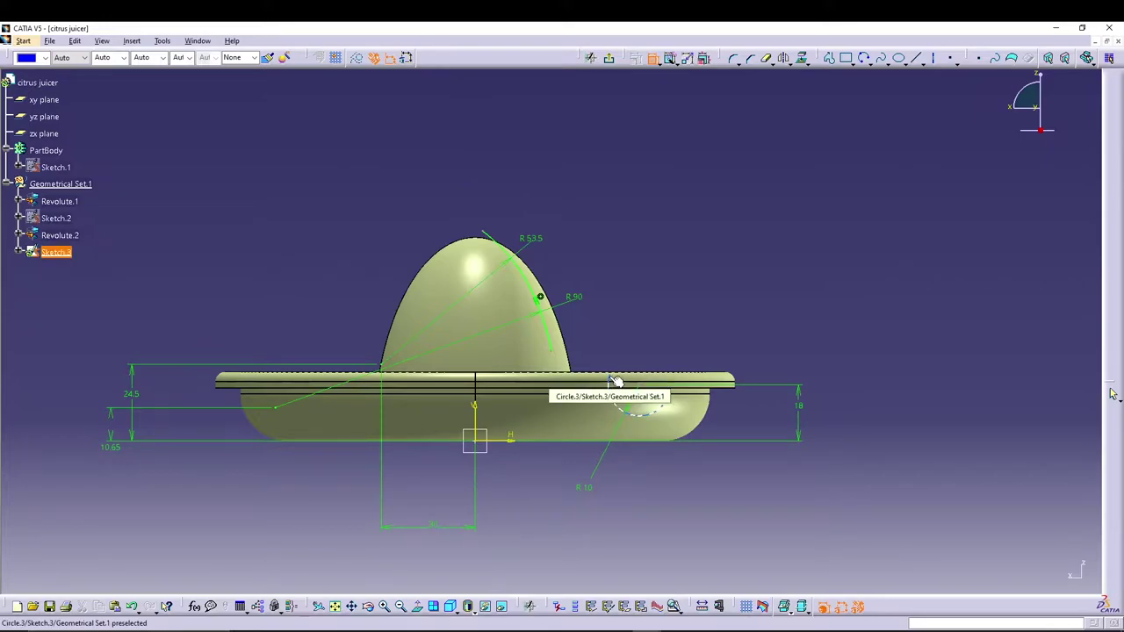
# Join the lower arc end-to-end and tangent to the R 90 arc, then nudge its endpoint.
pyautogui.click(559, 356)
pyautogui.rightClick(660, 333)
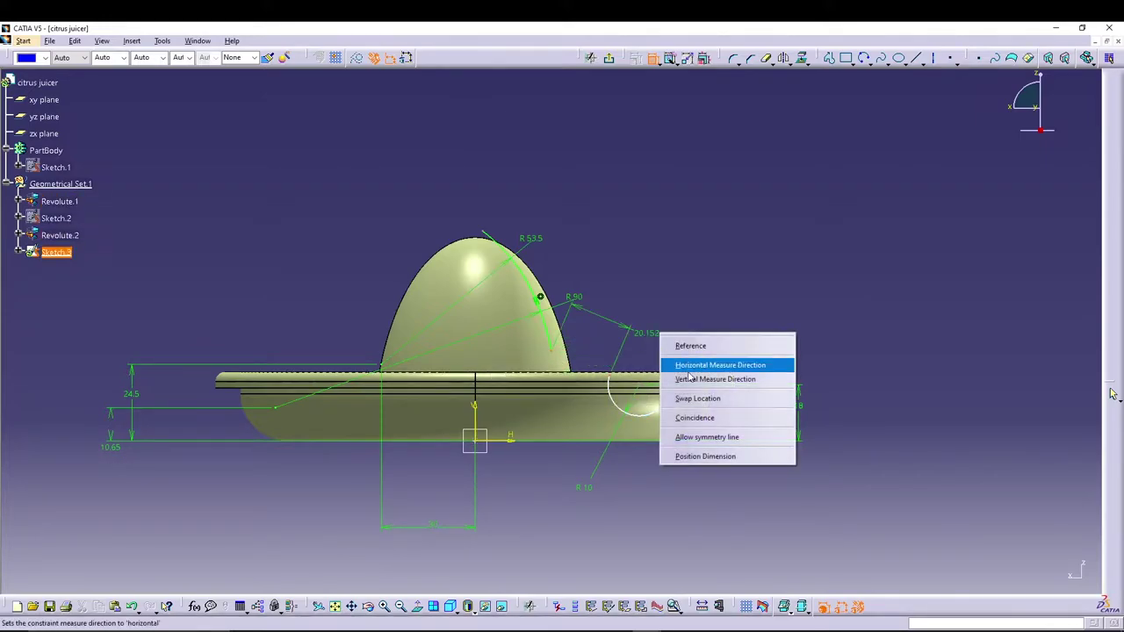
pyautogui.click(695, 418)
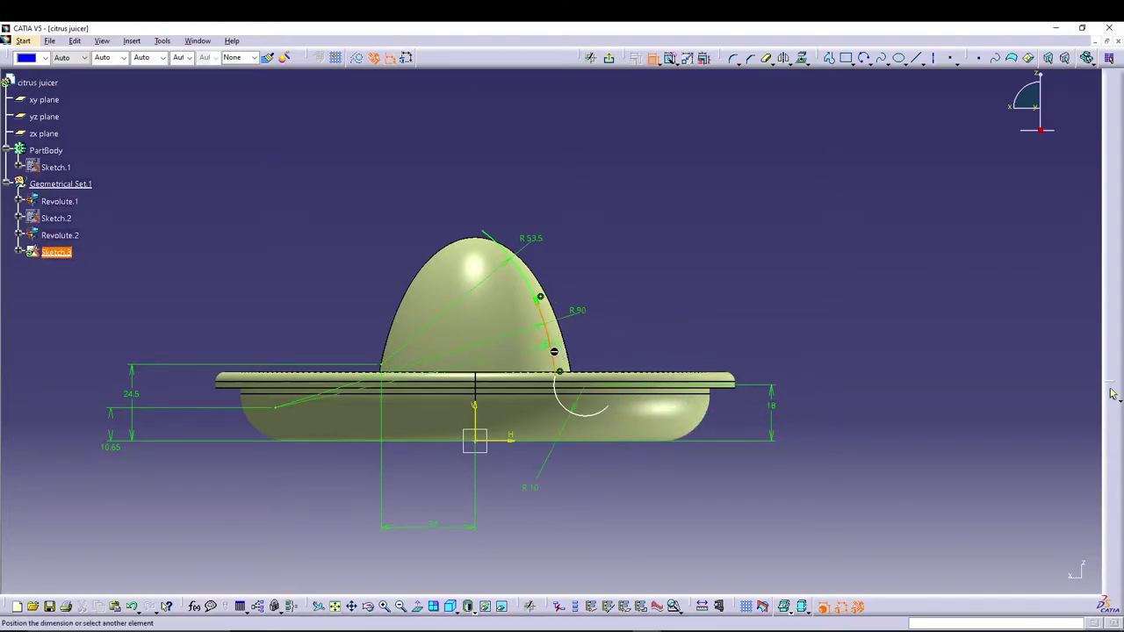
pyautogui.click(560, 380)
pyautogui.rightClick(671, 333)
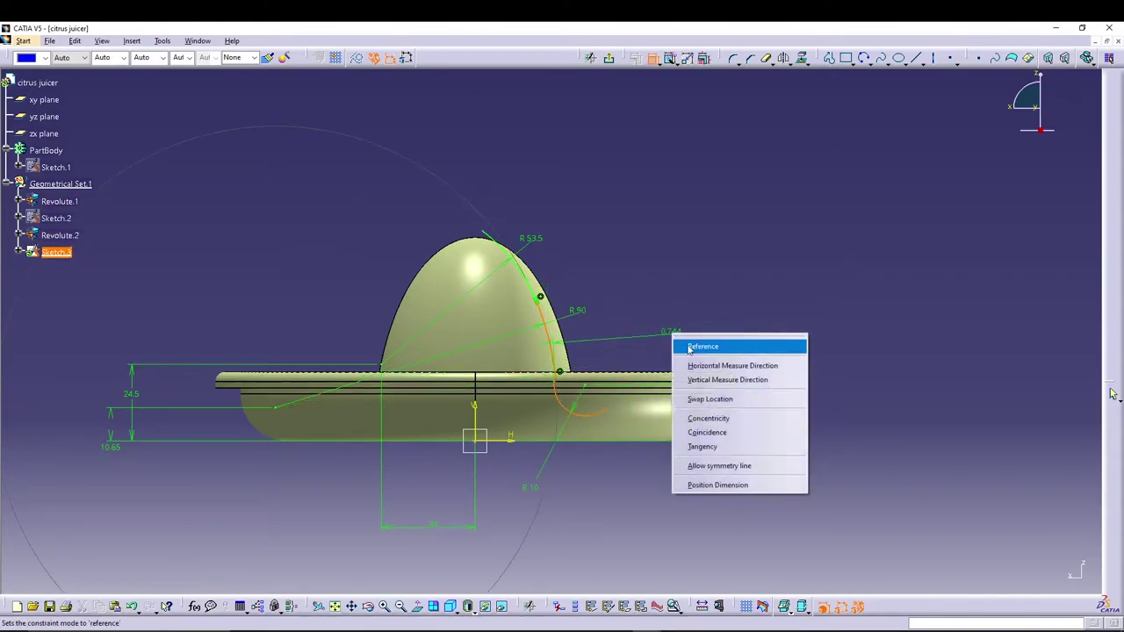
pyautogui.click(712, 446)
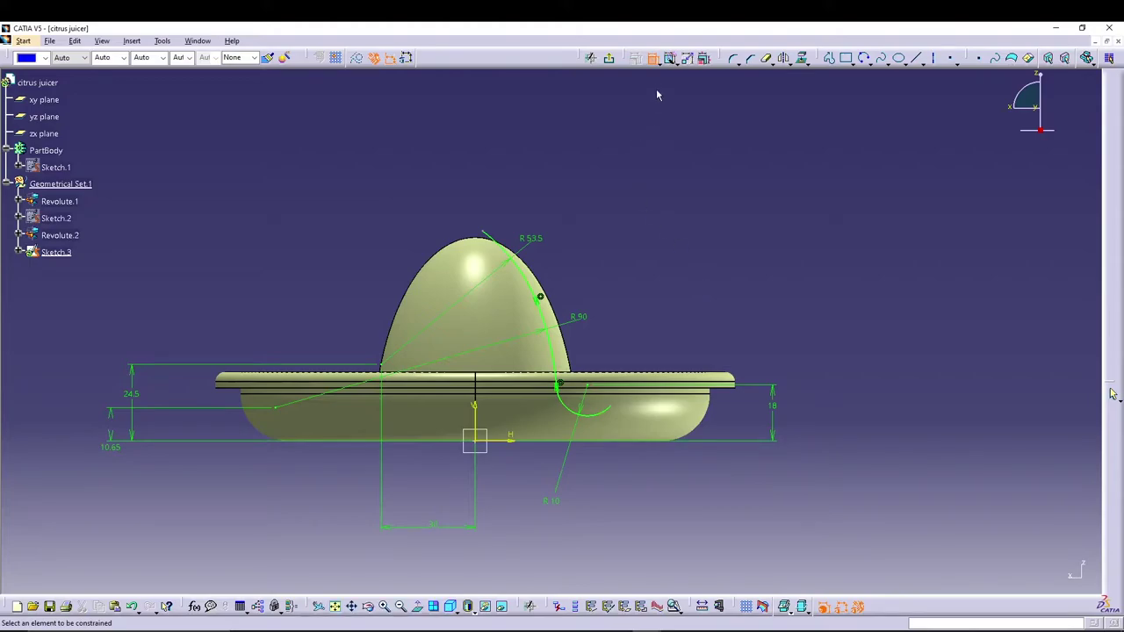
pyautogui.click(652, 57)
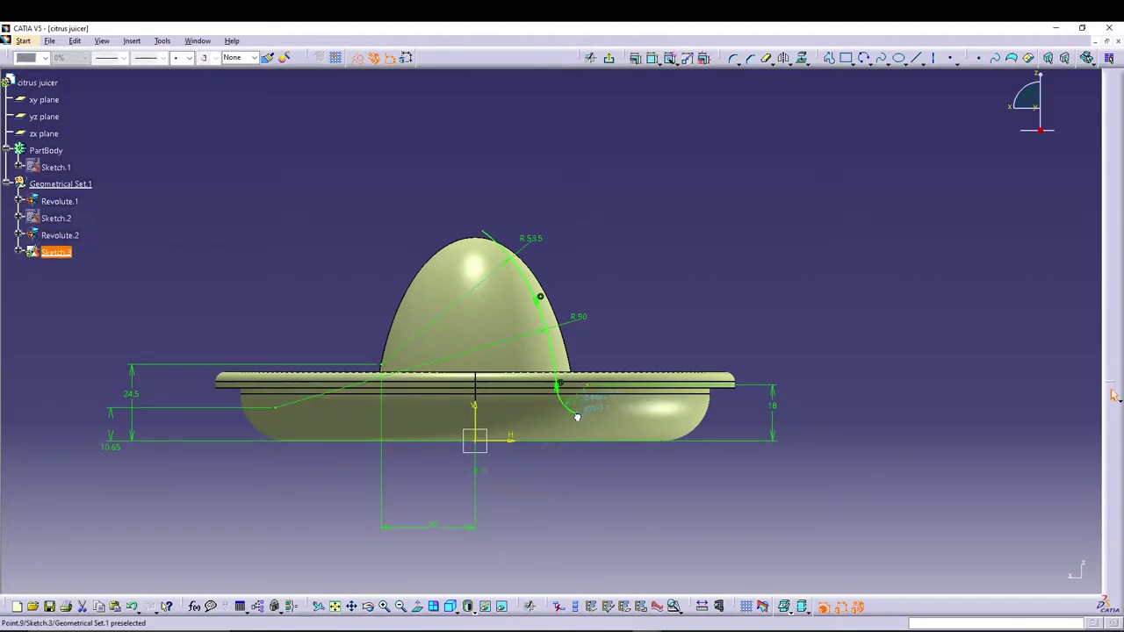
pyautogui.moveTo(577, 418); pyautogui.dragTo(590, 422)
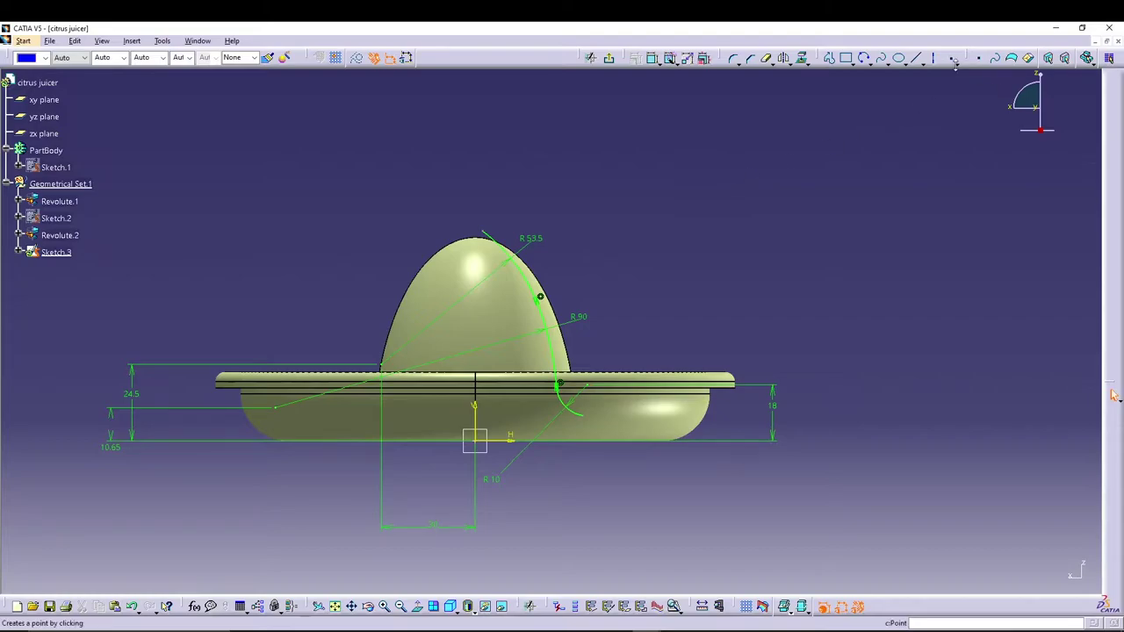
# Exit Sketch.3 into the 3D part, orbit to an angled view, and open the Insert menu.
pyautogui.click(609, 58)
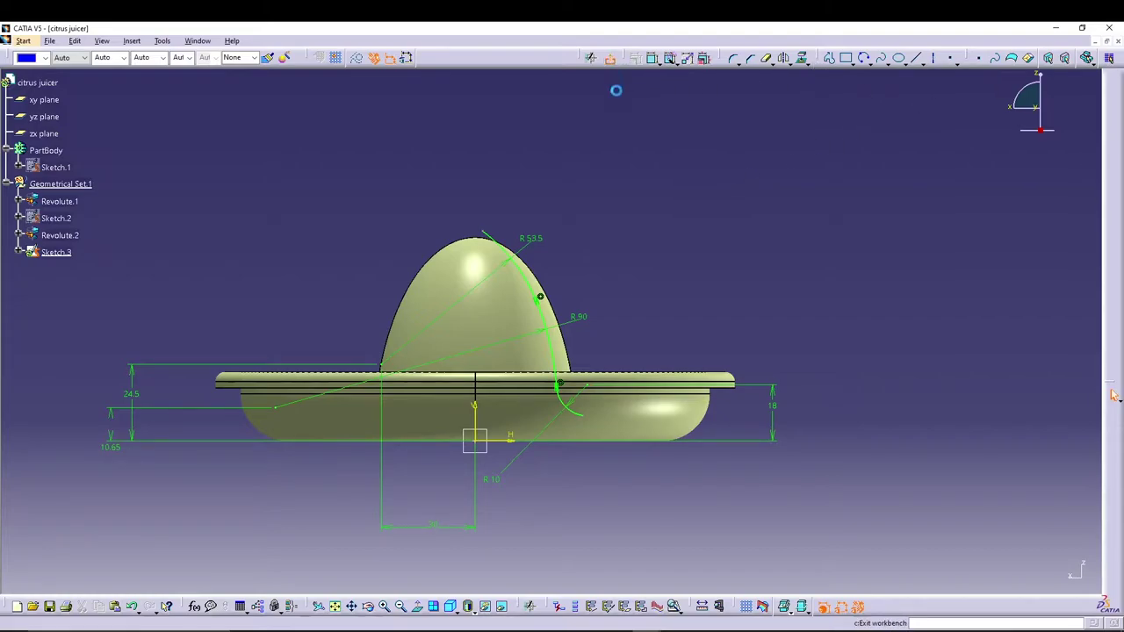
pyautogui.moveTo(645, 197)
pyautogui.mouseDown(button='middle')
pyautogui.moveTo(647, 220)
pyautogui.moveTo(552, 161)
pyautogui.moveTo(605, 205)
pyautogui.moveTo(580, 149)
pyautogui.moveTo(574, 194)
pyautogui.moveTo(582, 175)
pyautogui.moveTo(633, 175)
pyautogui.moveTo(607, 135)
pyautogui.moveTo(617, 156)
pyautogui.moveTo(667, 135)
pyautogui.moveTo(607, 150)
pyautogui.moveTo(655, 168)
pyautogui.moveTo(675, 135)
pyautogui.moveTo(665, 174)
pyautogui.moveTo(634, 210)
pyautogui.mouseUp(button='middle')
pyautogui.click(627, 190)
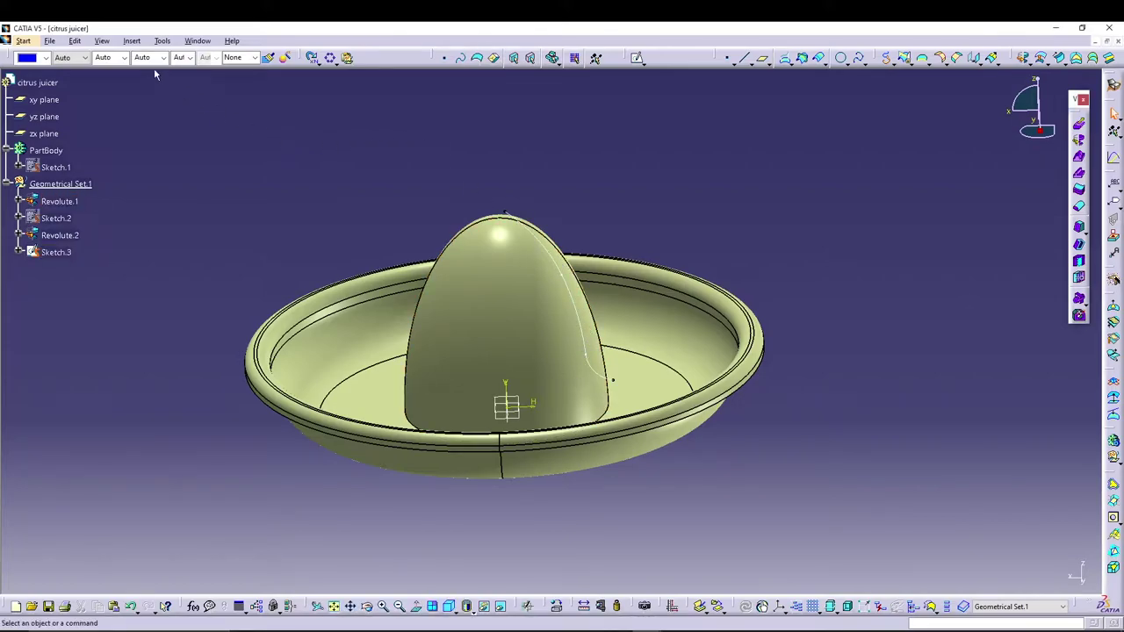
pyautogui.click(131, 41)
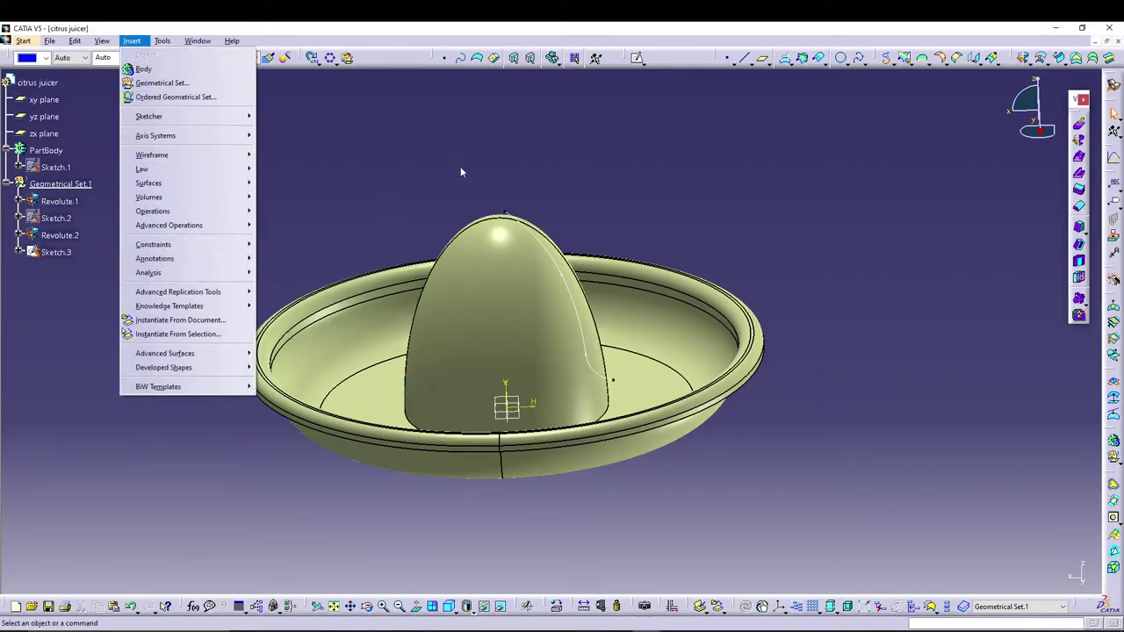
pyautogui.click(488, 180)
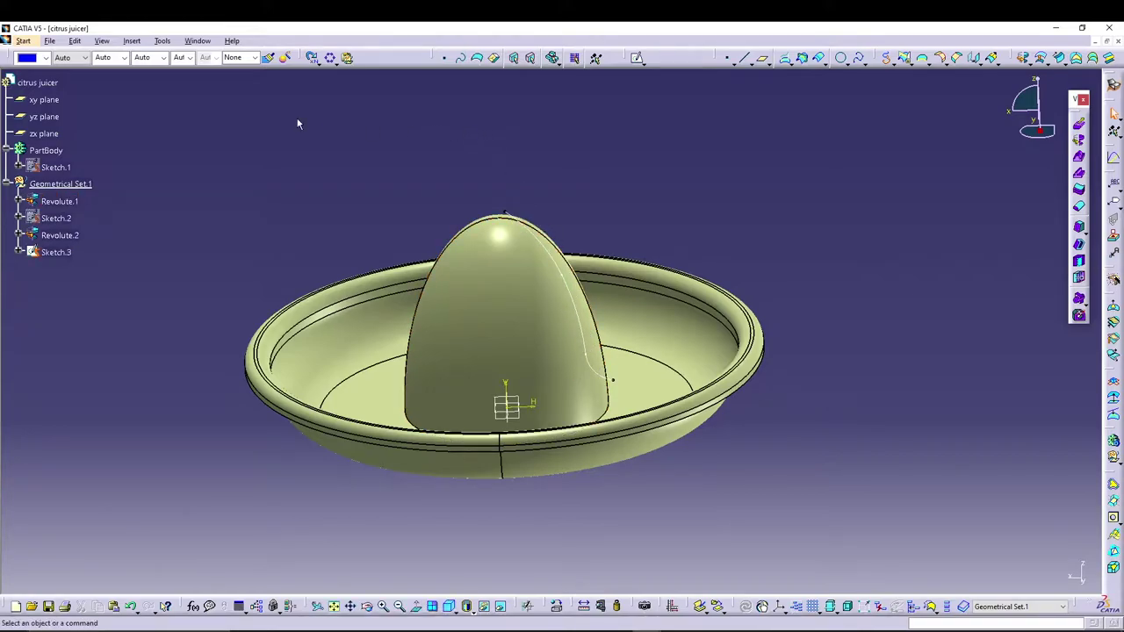
pyautogui.click(137, 43)
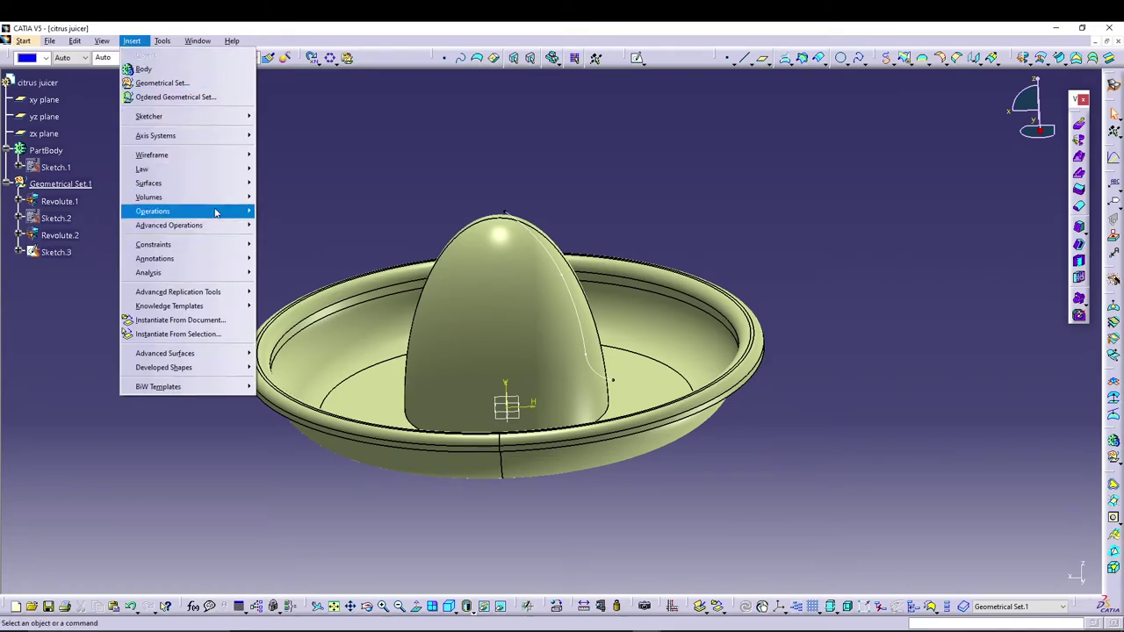
# Smooth the Sketch.3 curve via Insert > Operations > Curve Smooth, creating Curve smooth.1.
pyautogui.moveTo(220, 213)
pyautogui.click(287, 240)
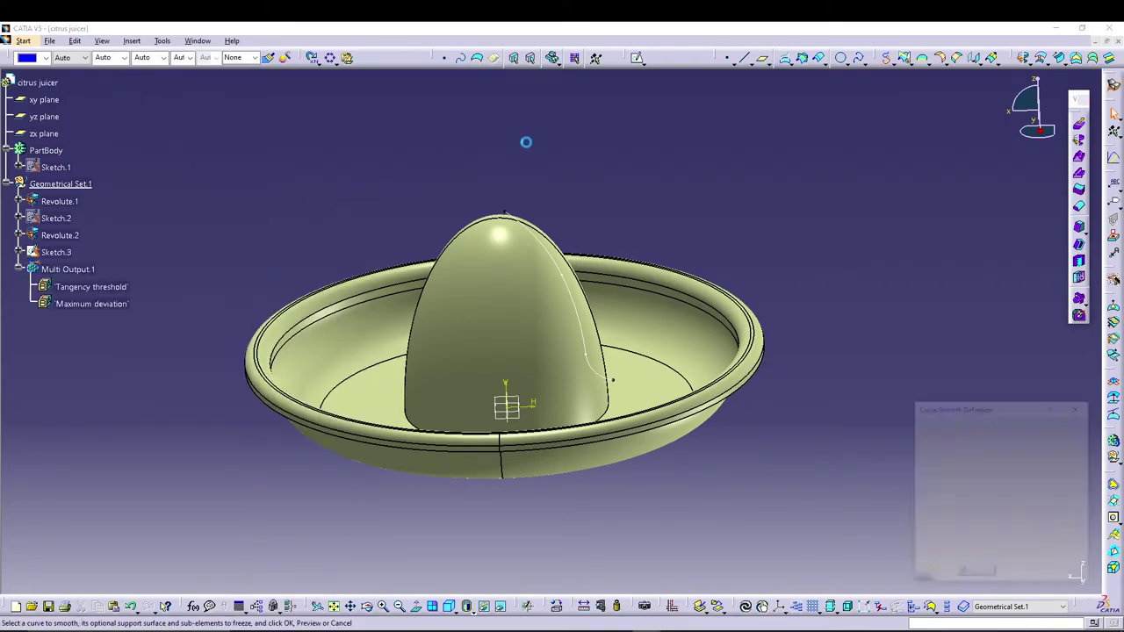
pyautogui.click(526, 226)
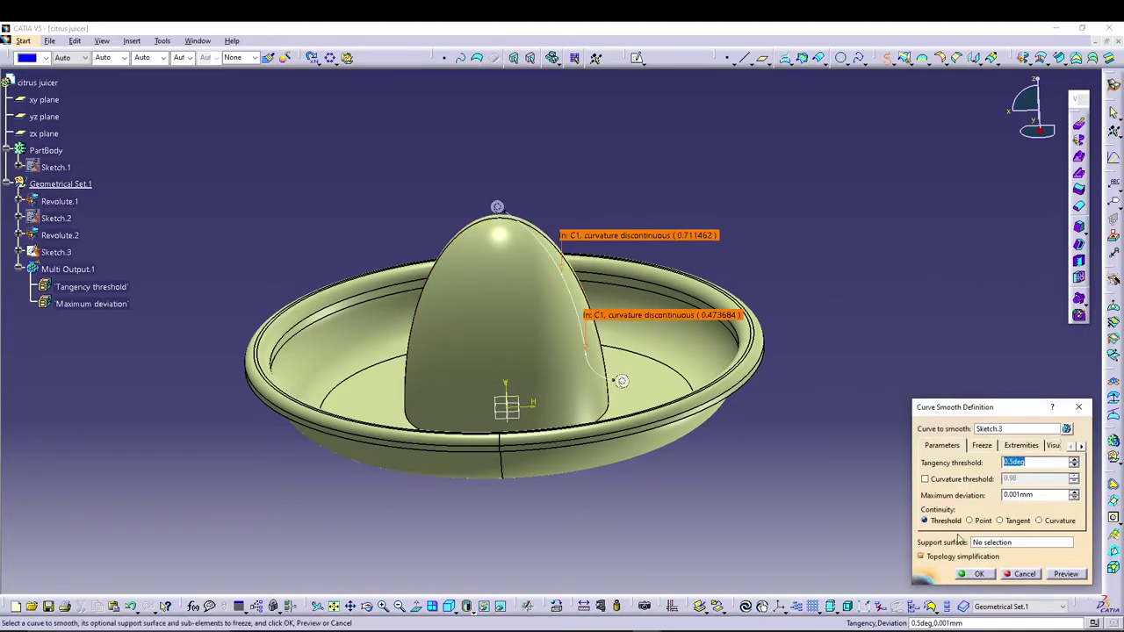
pyautogui.click(975, 575)
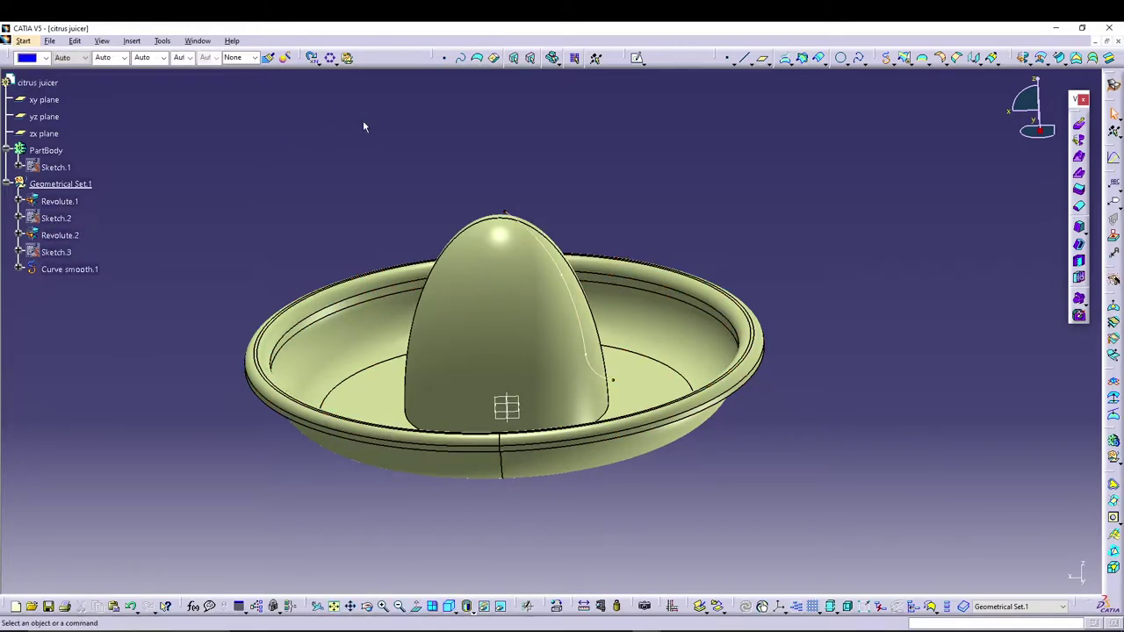
pyautogui.moveTo(363, 121); pyautogui.dragTo(616, 120, button='middle')
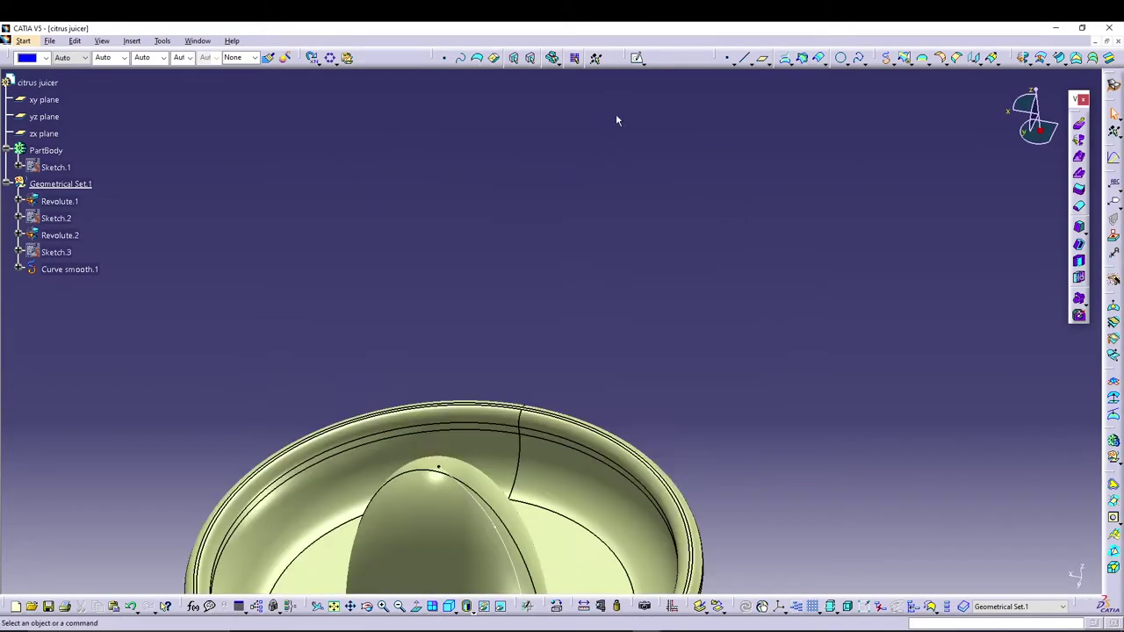
pyautogui.moveTo(527, 287); pyautogui.dragTo(592, 154, button='middle')
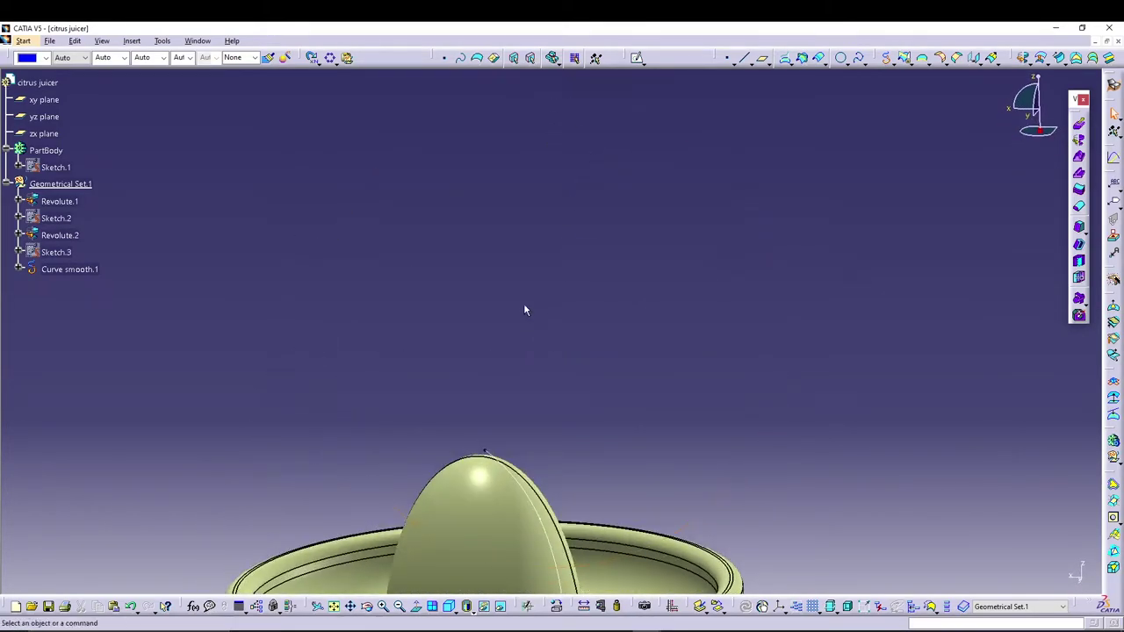
pyautogui.moveTo(525, 307); pyautogui.dragTo(547, 106, button='middle')
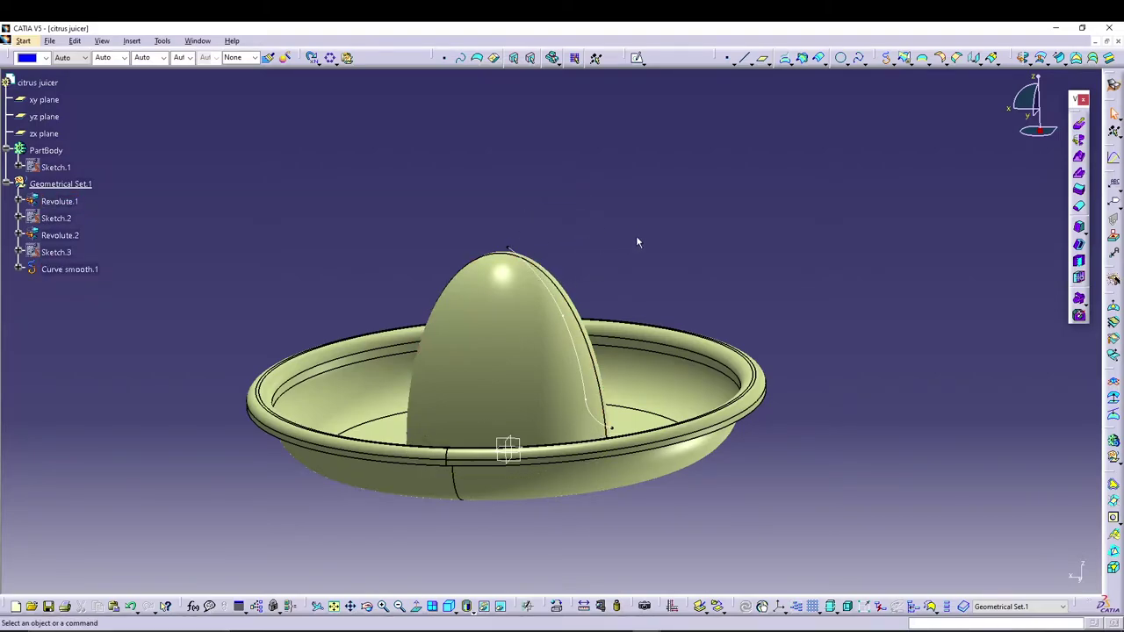
pyautogui.moveTo(638, 242); pyautogui.dragTo(795, 308, button='middle')
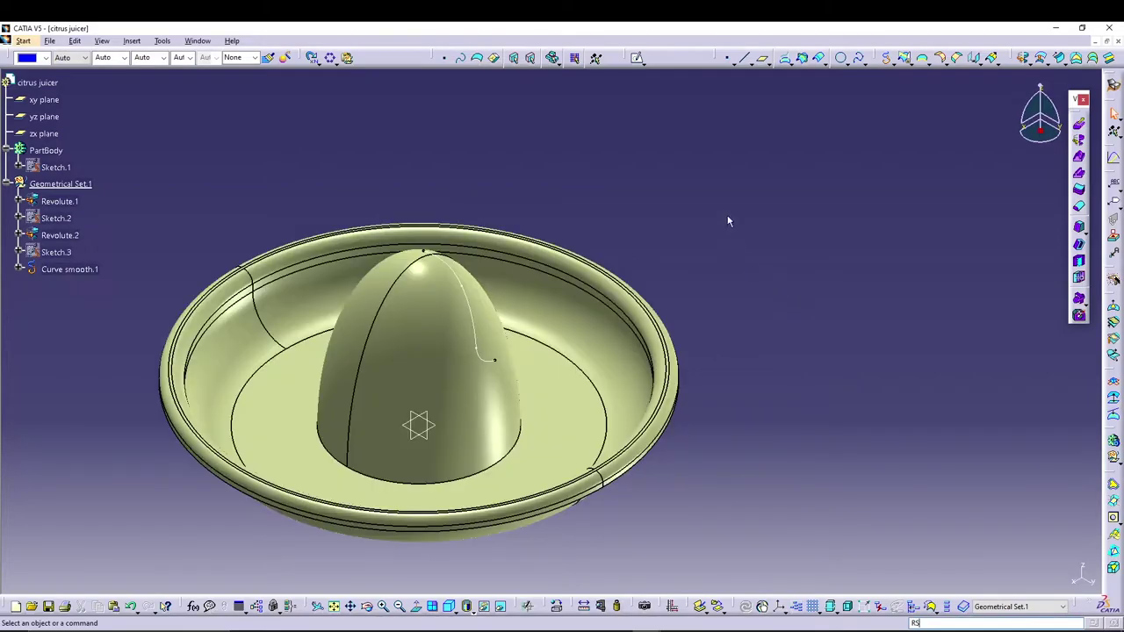
pyautogui.moveTo(730, 220); pyautogui.dragTo(738, 261, button='middle')
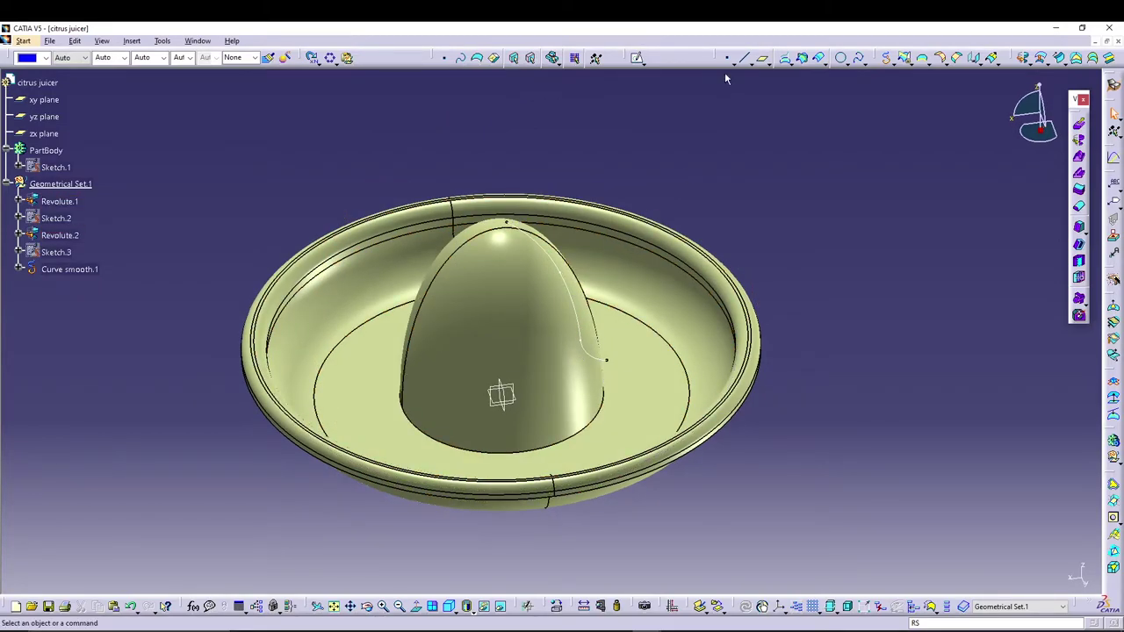
# Create Plane.1 normal to Curve smooth.1 at its middle point, then orbit to inspect it.
pyautogui.click(763, 58)
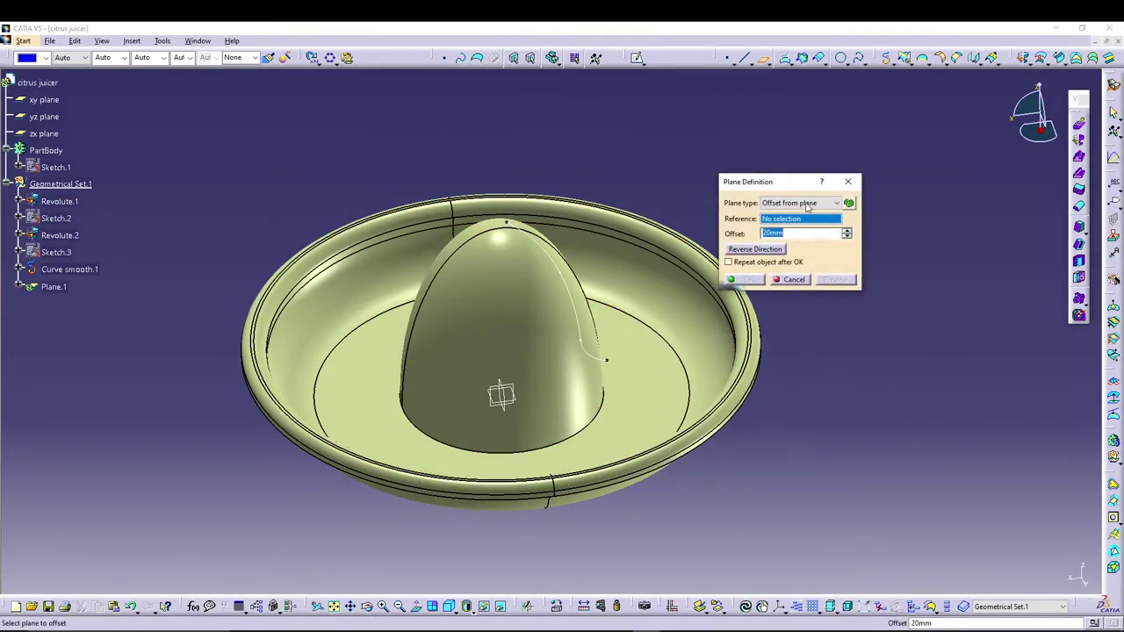
pyautogui.click(807, 205)
pyautogui.click(786, 266)
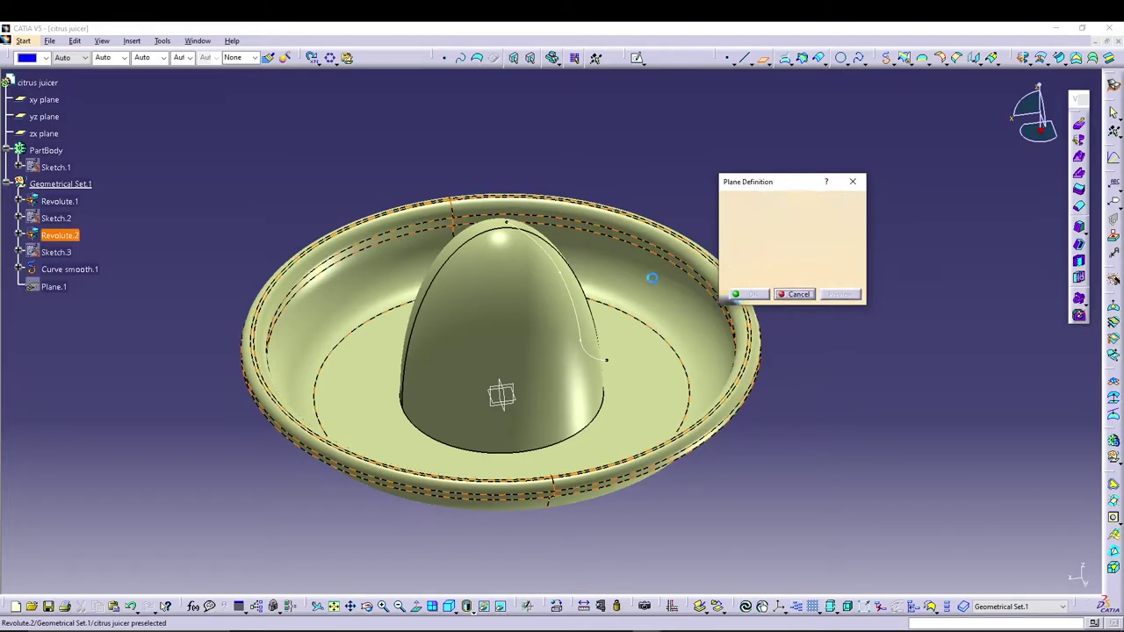
pyautogui.click(568, 285)
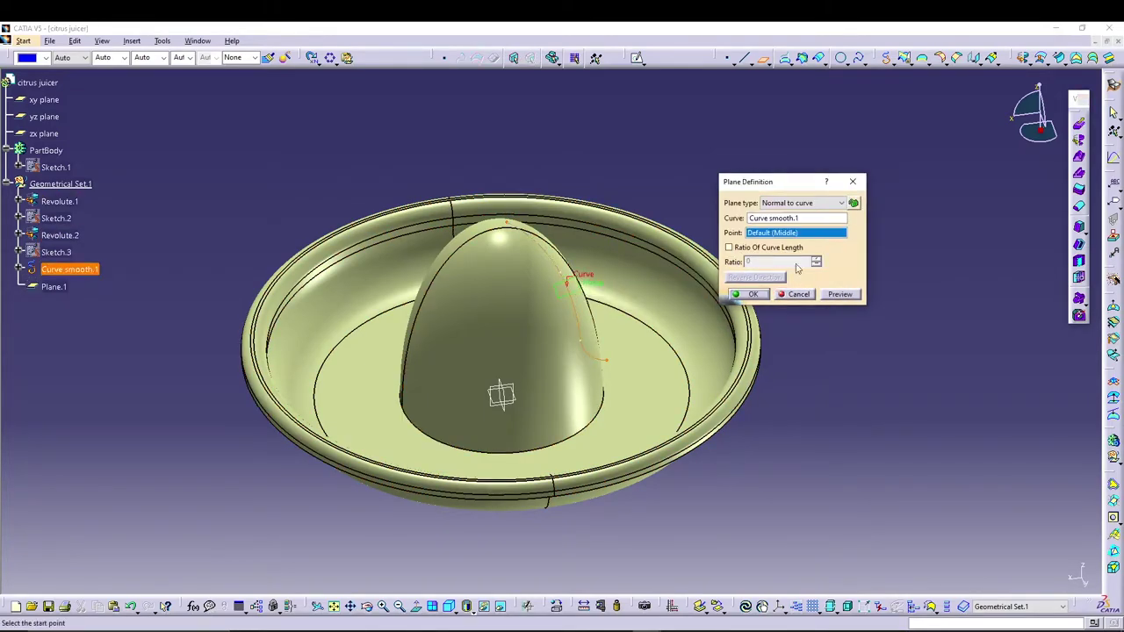
pyautogui.click(755, 295)
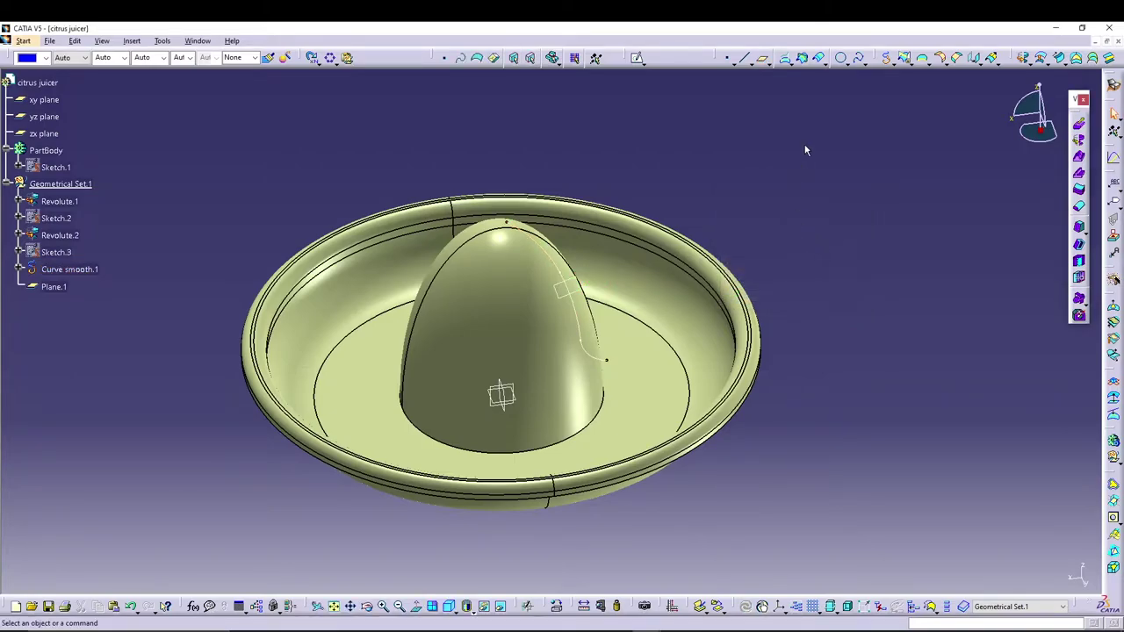
pyautogui.moveTo(806, 150); pyautogui.dragTo(712, 253, button='middle')
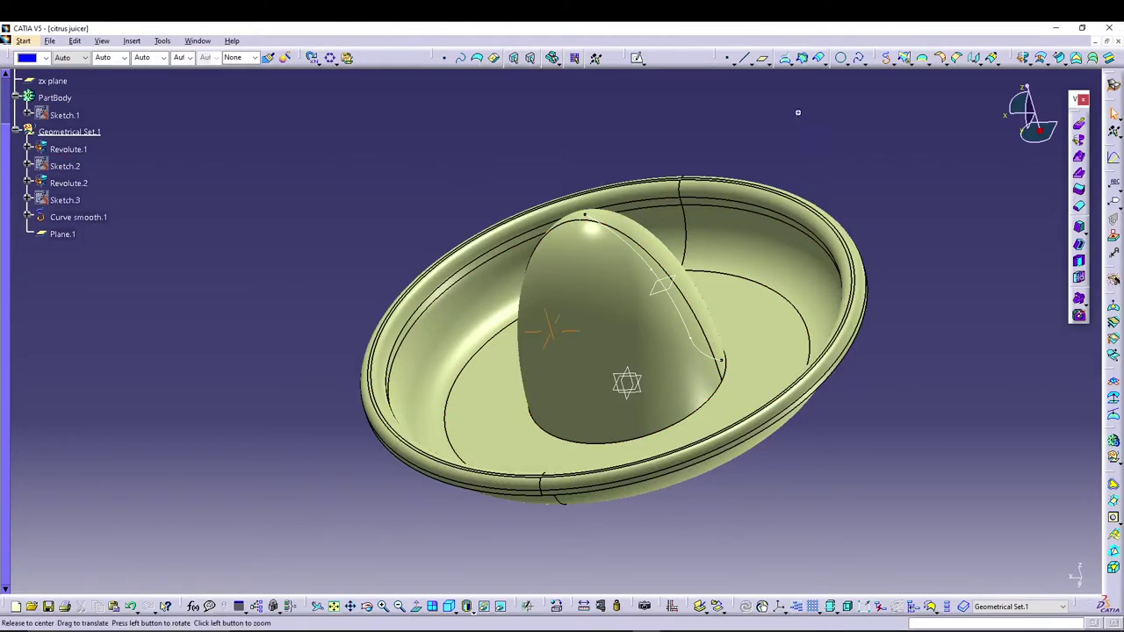
pyautogui.moveTo(798, 108); pyautogui.dragTo(667, 138, button='middle')
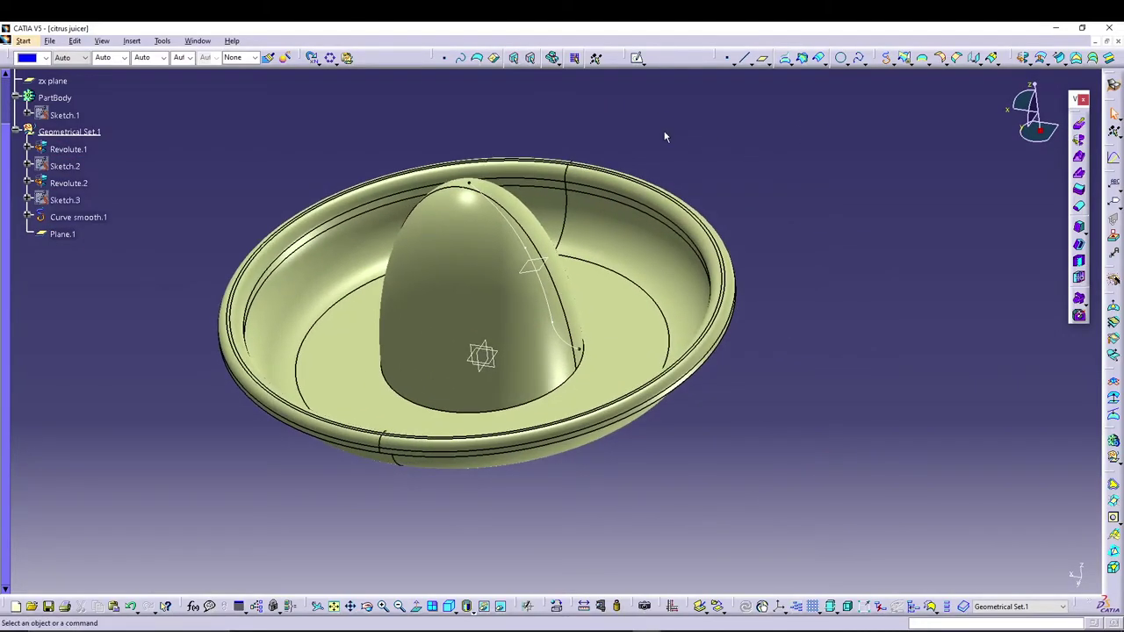
# Create positioned Sketch.4 on Plane.1, its origin at Curve smooth.1's intersection with the plane.
pyautogui.click(643, 63)
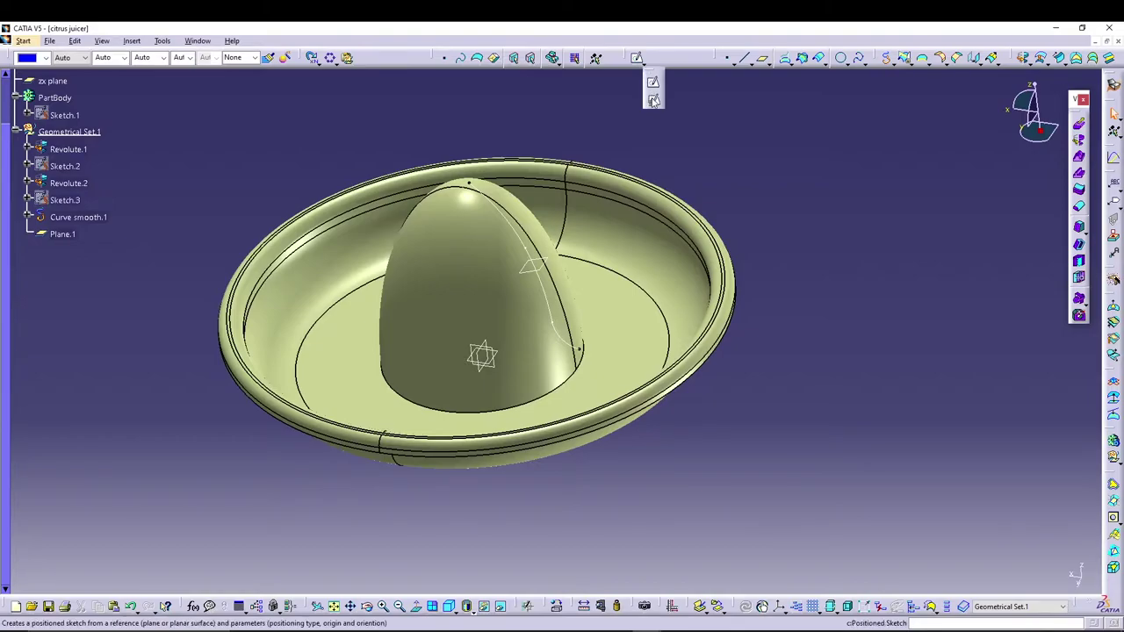
pyautogui.click(653, 101)
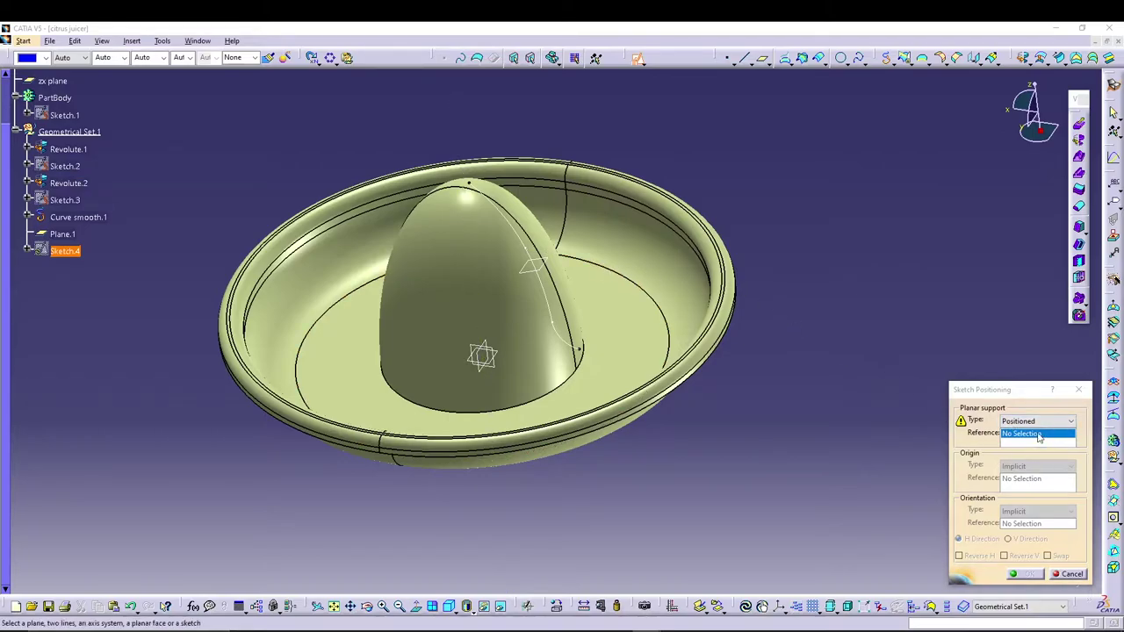
pyautogui.click(551, 268)
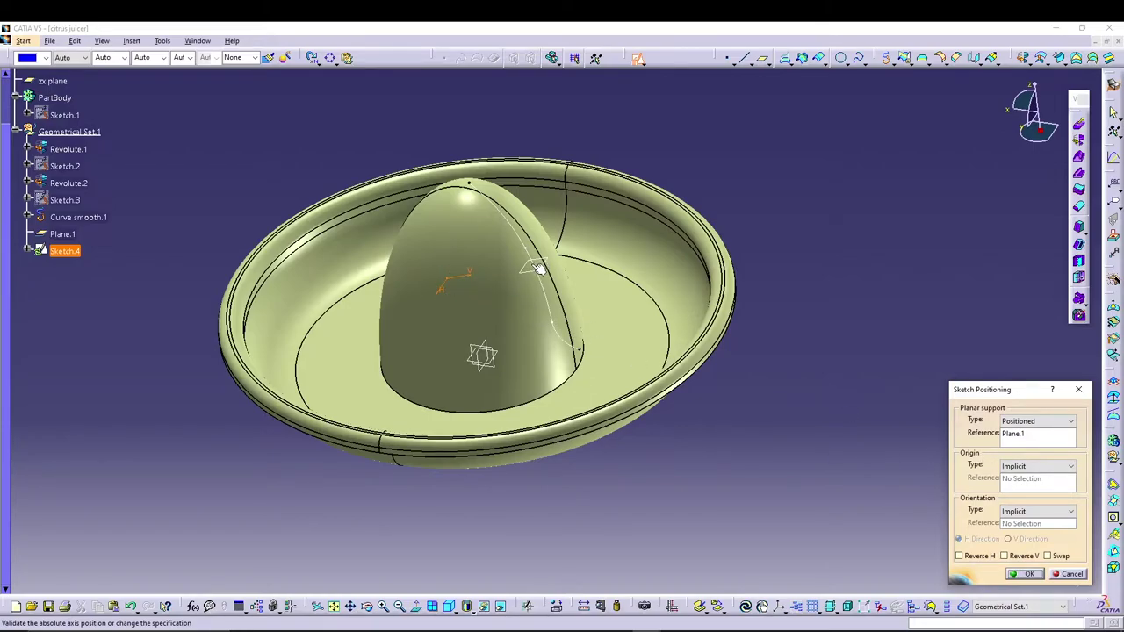
pyautogui.click(1036, 466)
pyautogui.click(1030, 516)
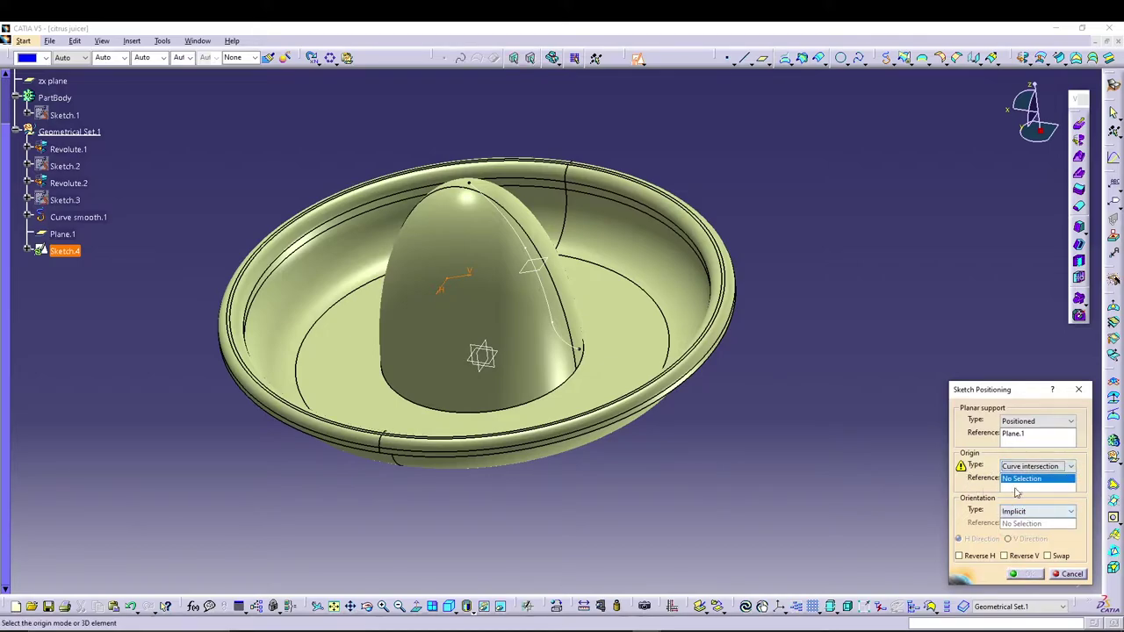
pyautogui.click(548, 286)
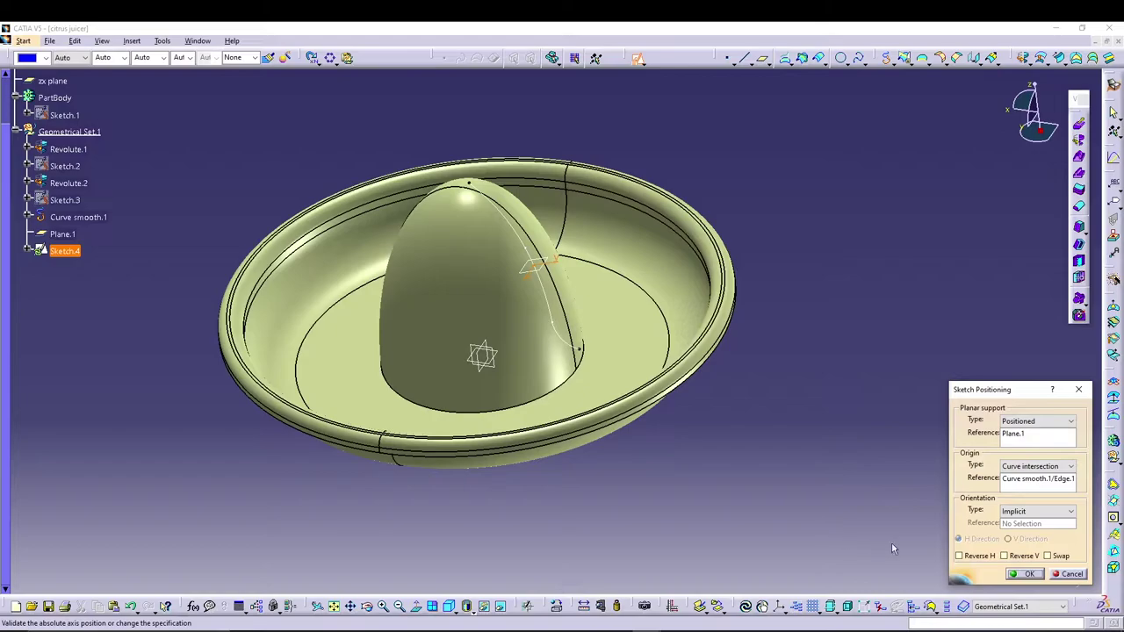
pyautogui.click(1024, 574)
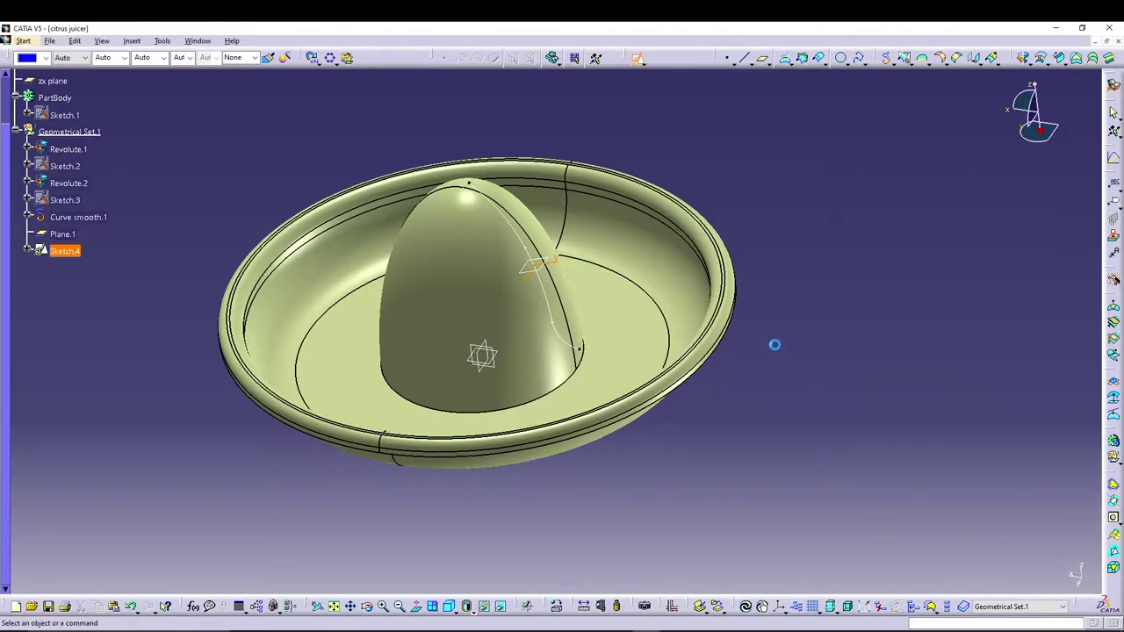
# Draw a three-point arc from the sketch origin near the top of the dome.
pyautogui.moveTo(668, 301); pyautogui.dragTo(802, 202, button='middle')
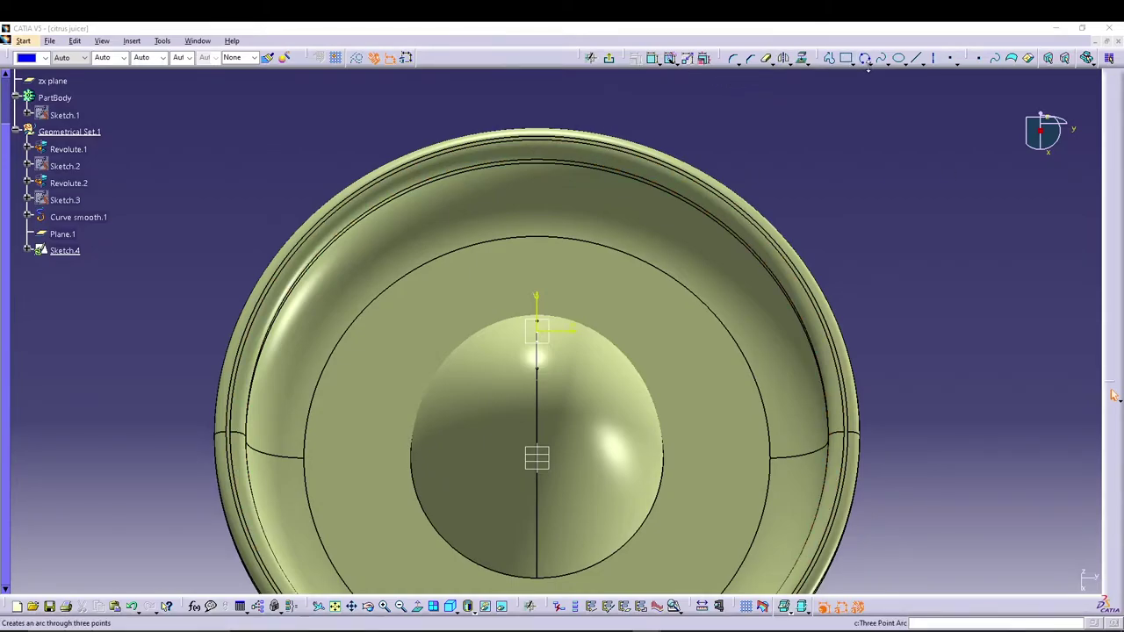
pyautogui.click(863, 58)
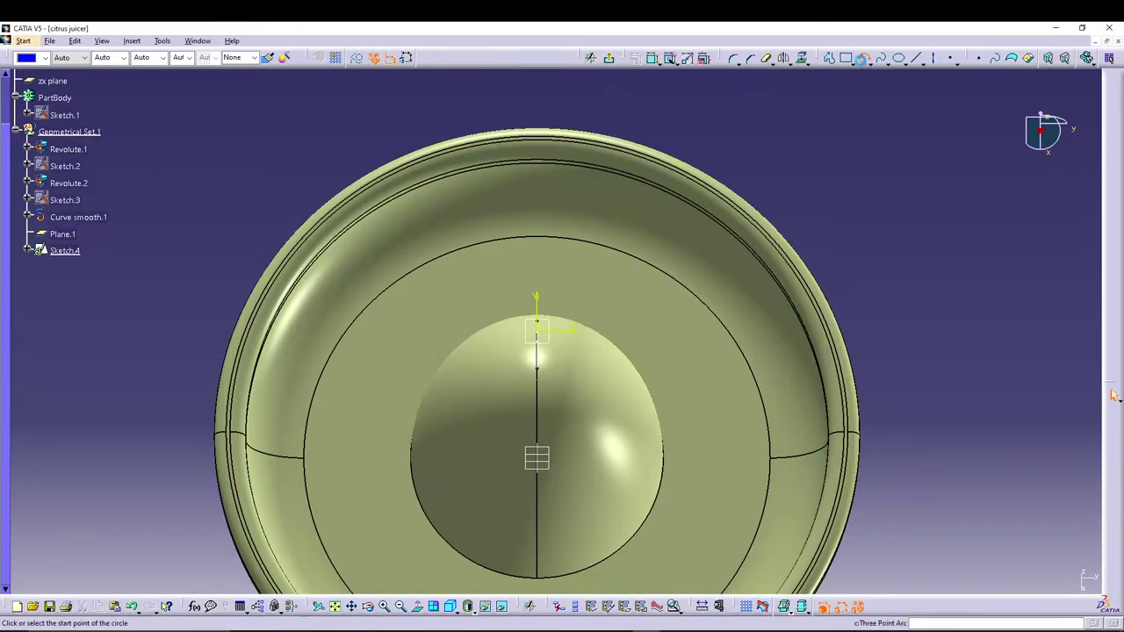
pyautogui.click(536, 328)
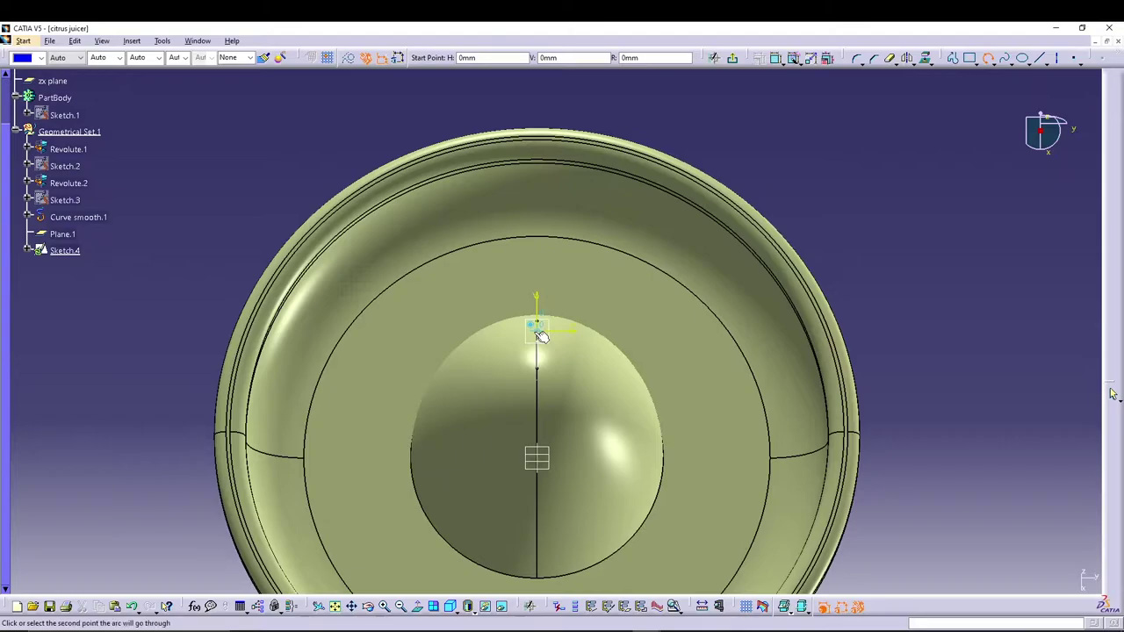
pyautogui.click(492, 325)
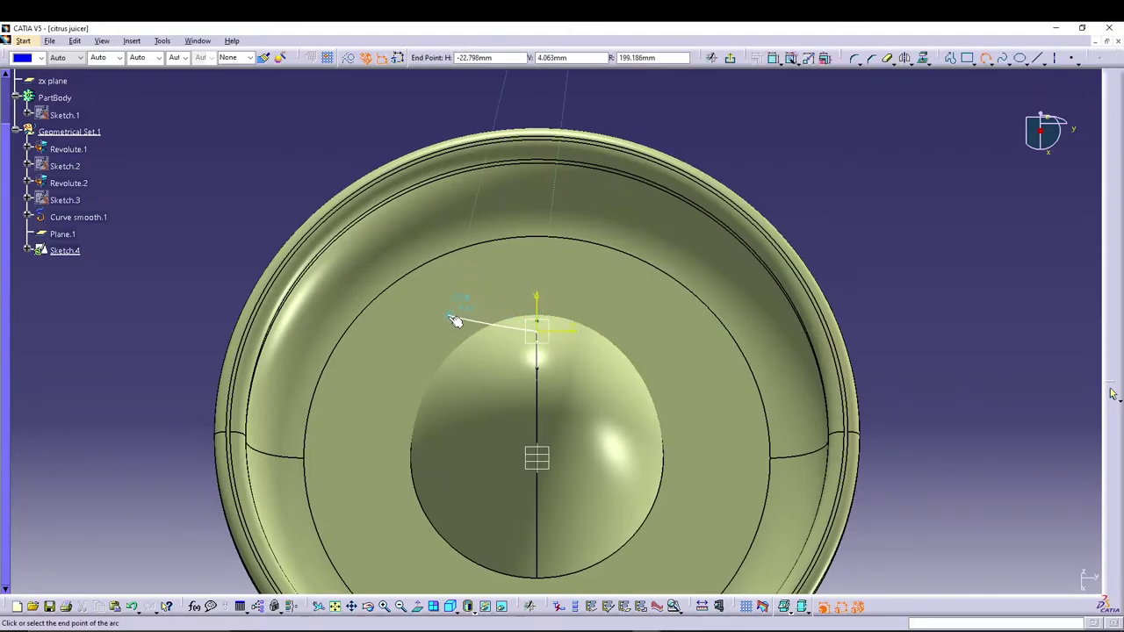
pyautogui.click(457, 306)
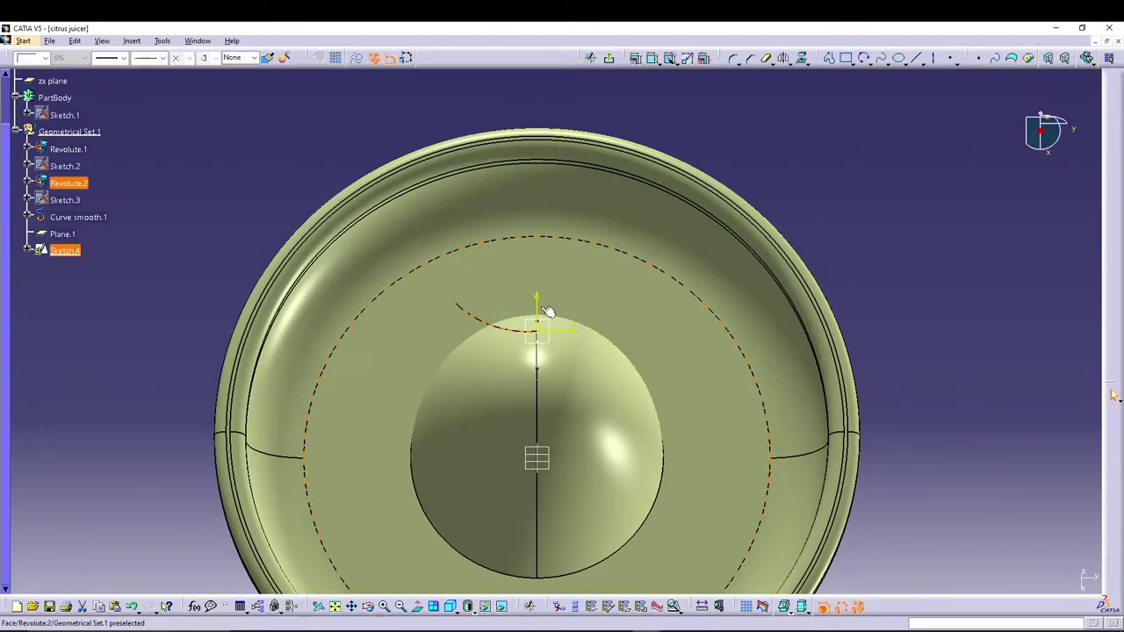
# Dimension the arc's radius and set it to 20 mm.
pyautogui.click(635, 57)
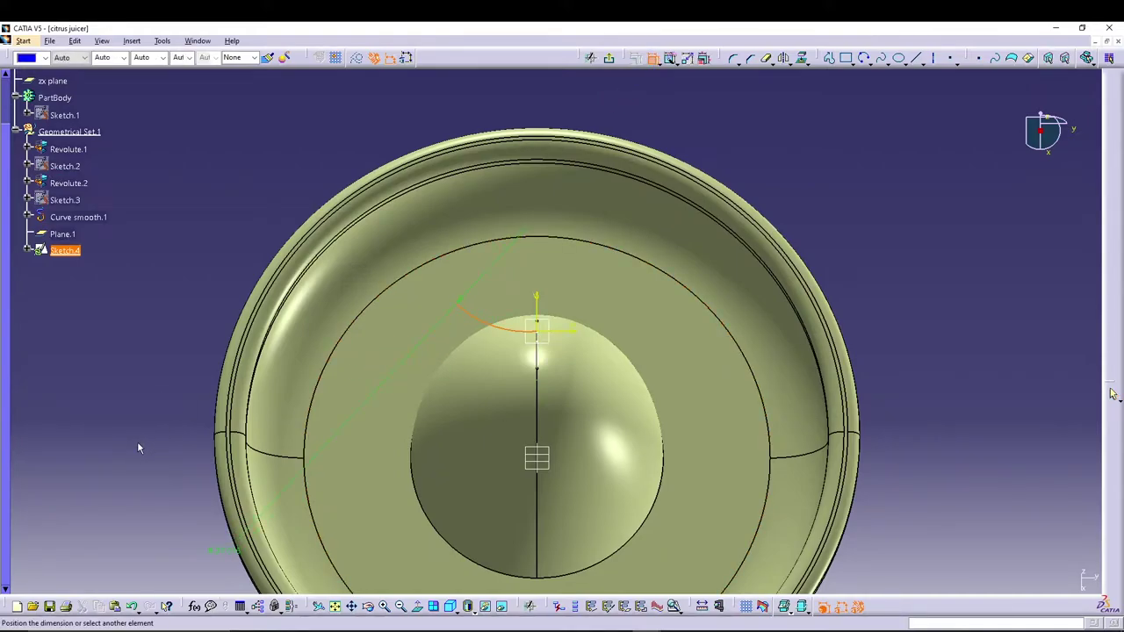
pyautogui.click(448, 343)
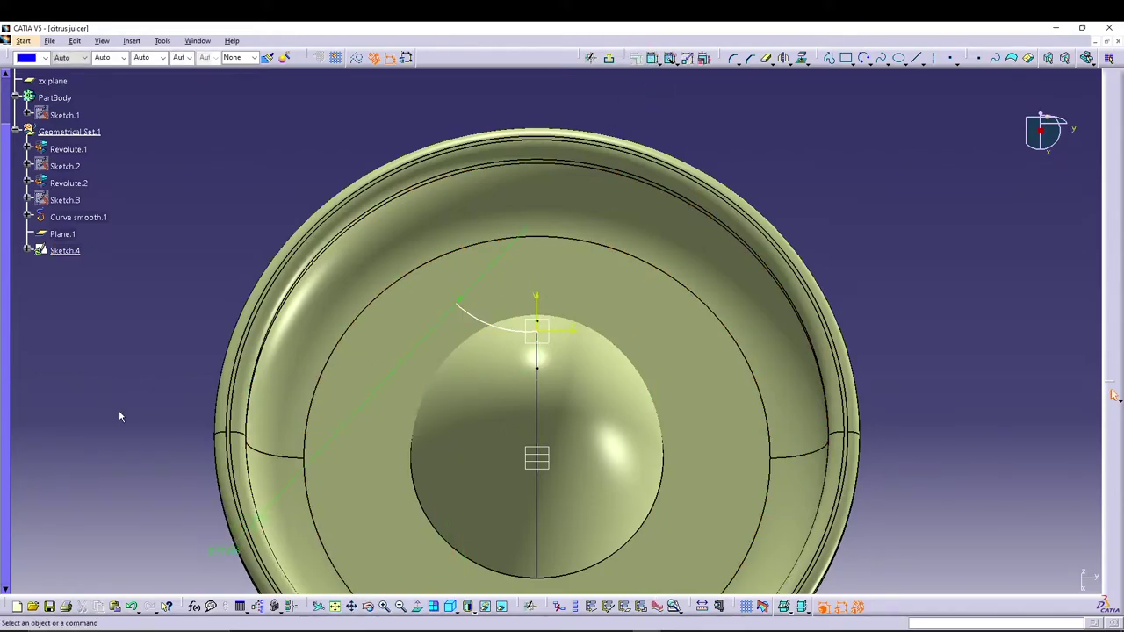
pyautogui.click(215, 550)
pyautogui.doubleClick(218, 556)
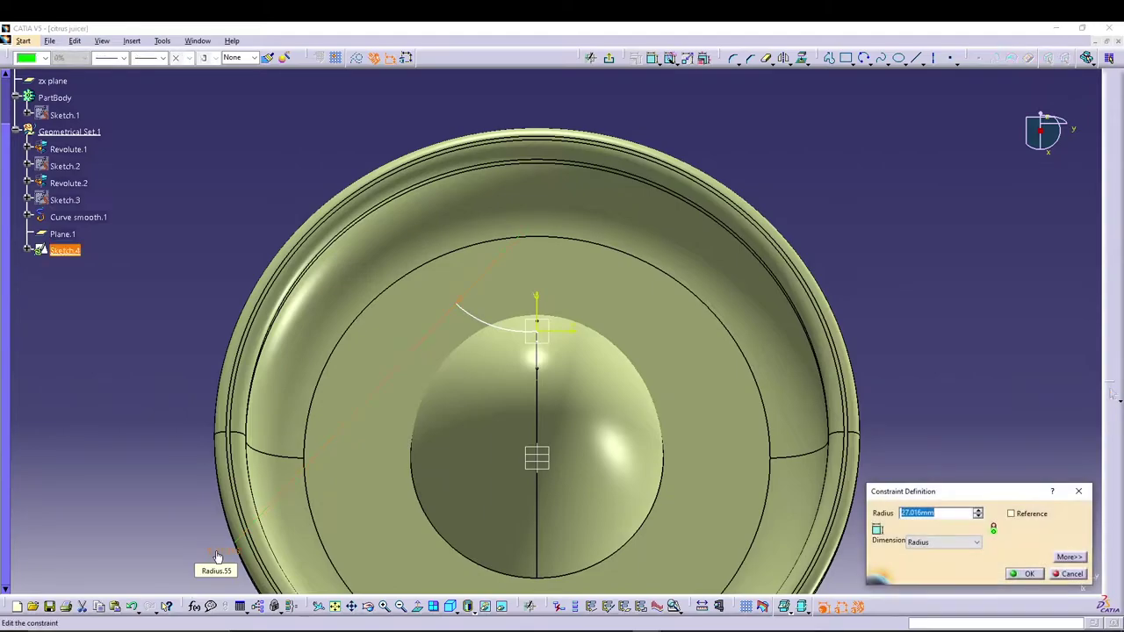
pyautogui.write('20')
pyautogui.press('Return')
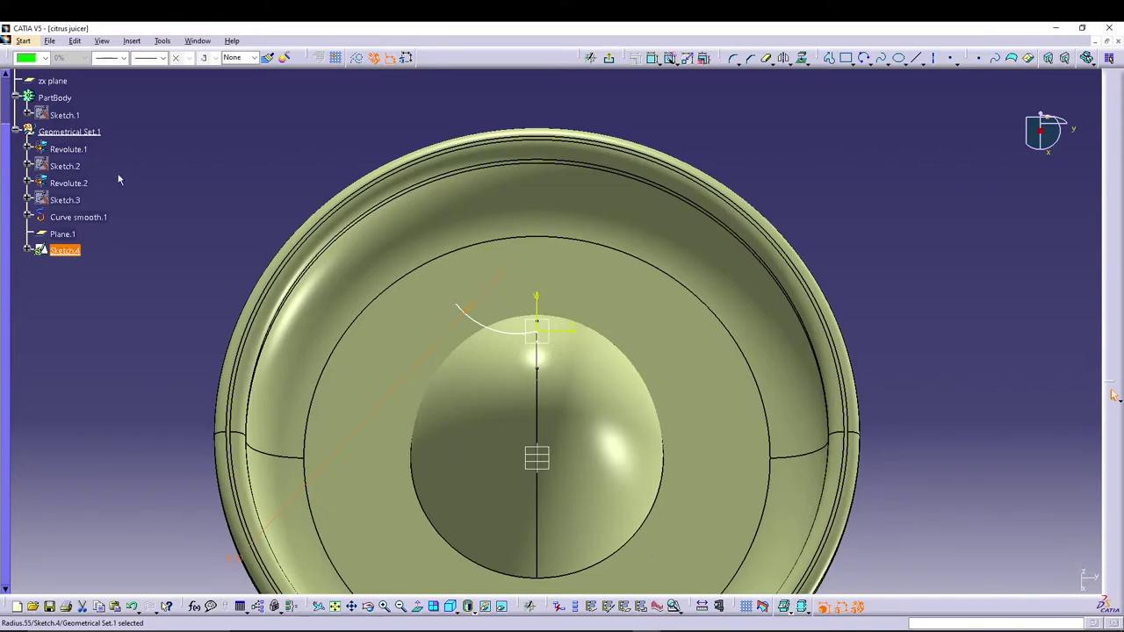
# Hide the Revolute.2 dish surface and move the R 20 dimension beside the dome.
pyautogui.rightClick(75, 186)
pyautogui.click(101, 222)
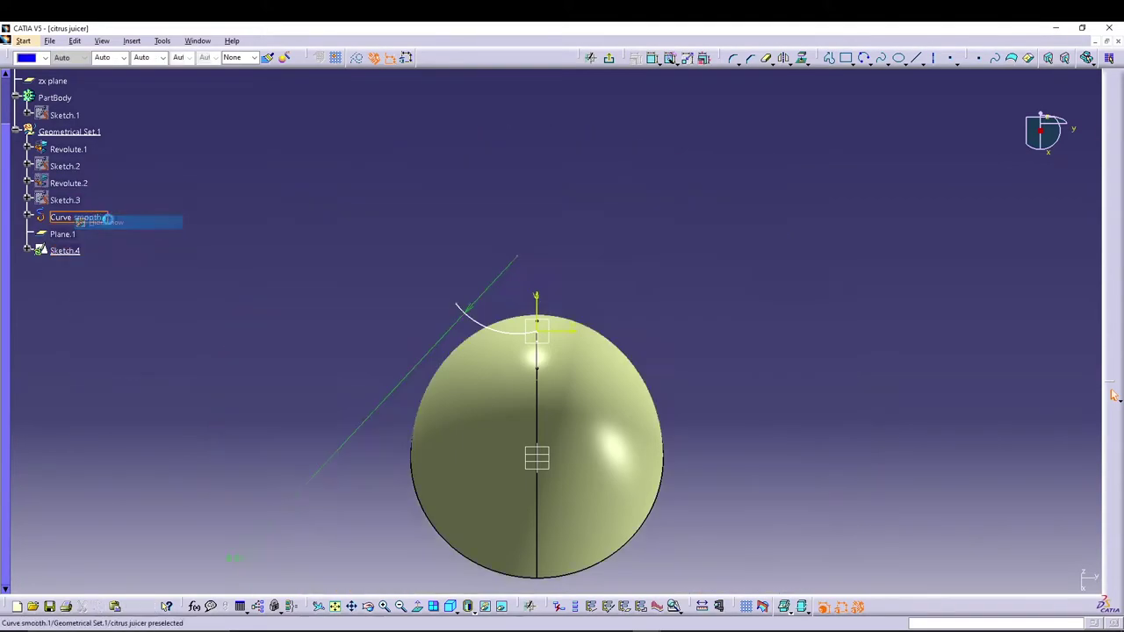
pyautogui.moveTo(225, 246); pyautogui.dragTo(301, 120, button='middle')
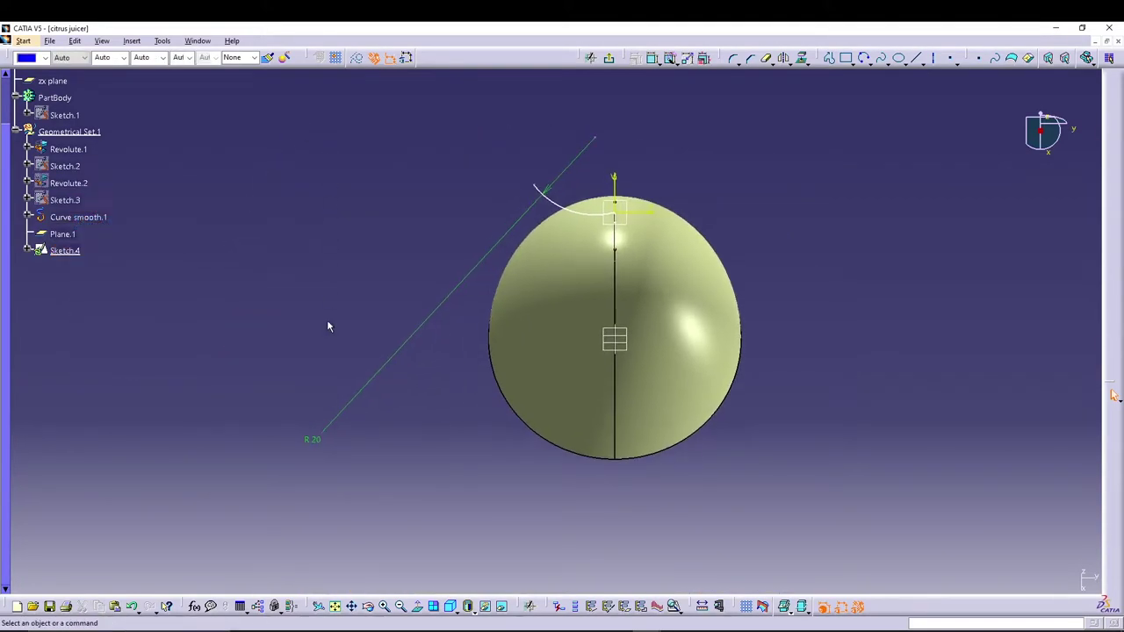
pyautogui.moveTo(314, 439); pyautogui.dragTo(491, 228)
pyautogui.click(400, 209)
pyautogui.moveTo(401, 209); pyautogui.dragTo(383, 279, button='middle')
# Dimension the line endpoint 10.9 from the vertical axis.
pyautogui.click(651, 58)
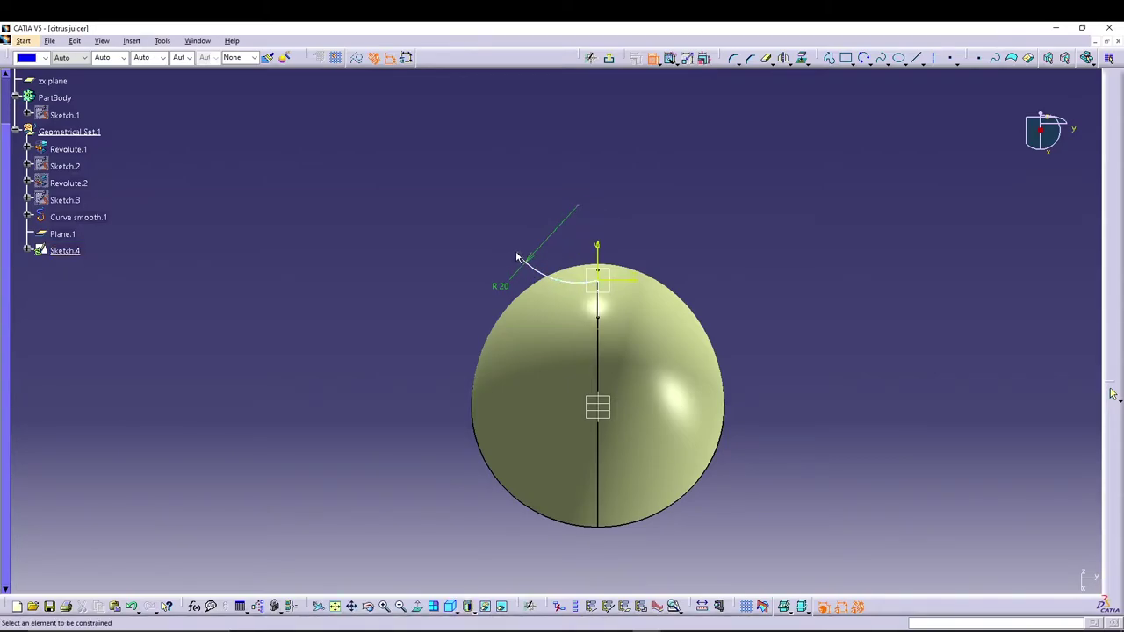
pyautogui.click(603, 251)
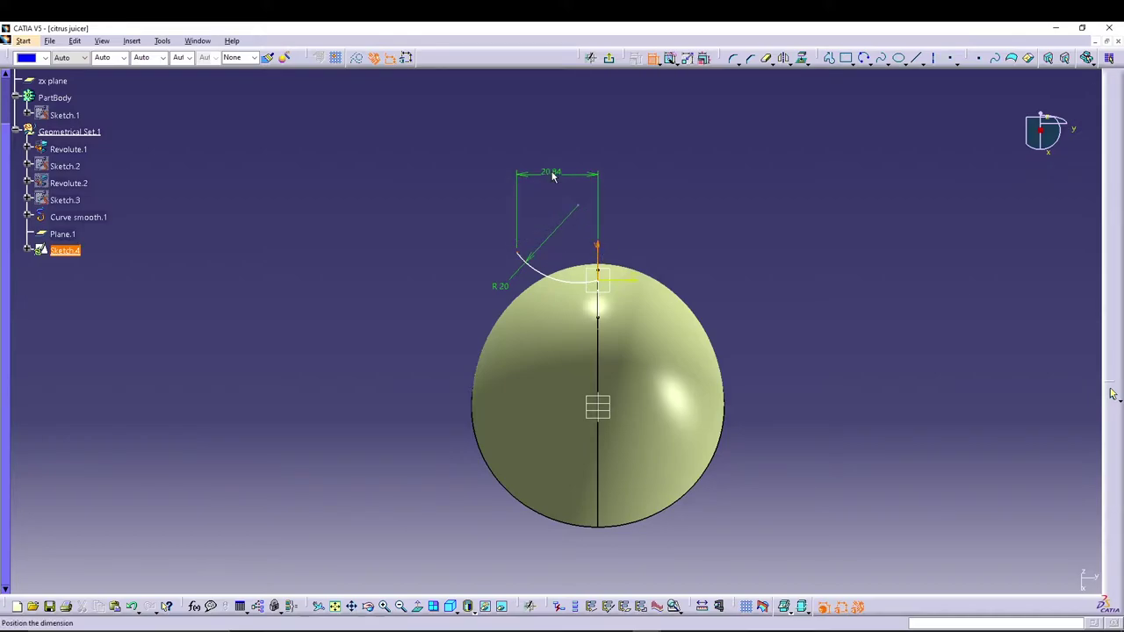
pyautogui.click(552, 175)
pyautogui.doubleClick(552, 177)
pyautogui.write('10')
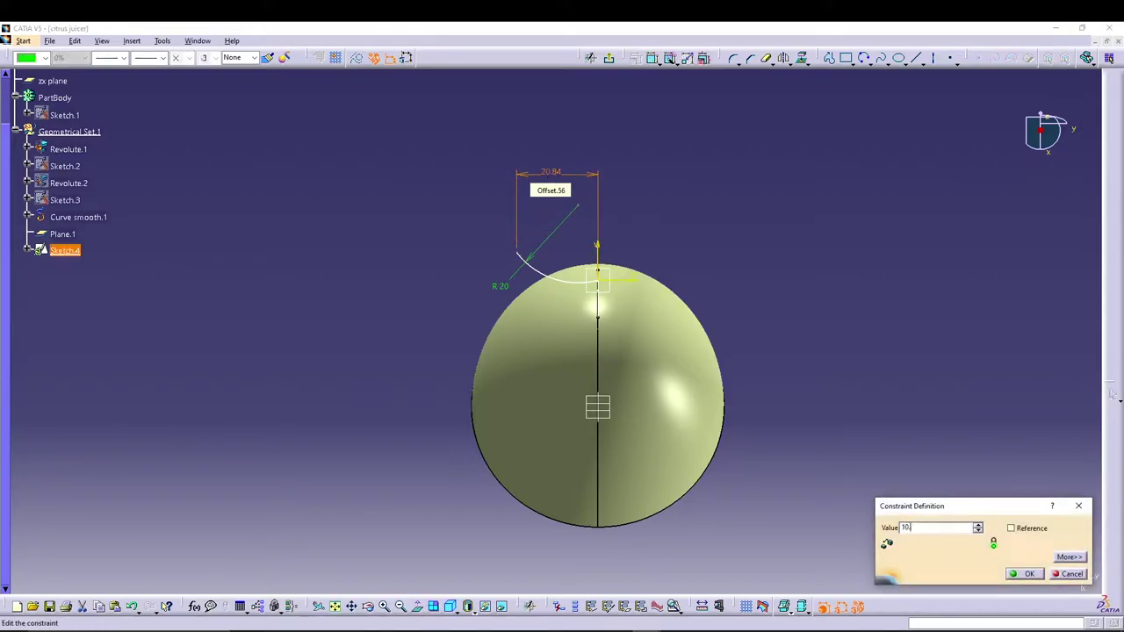
pyautogui.write('.9')
pyautogui.press('Return')
pyautogui.click(693, 214)
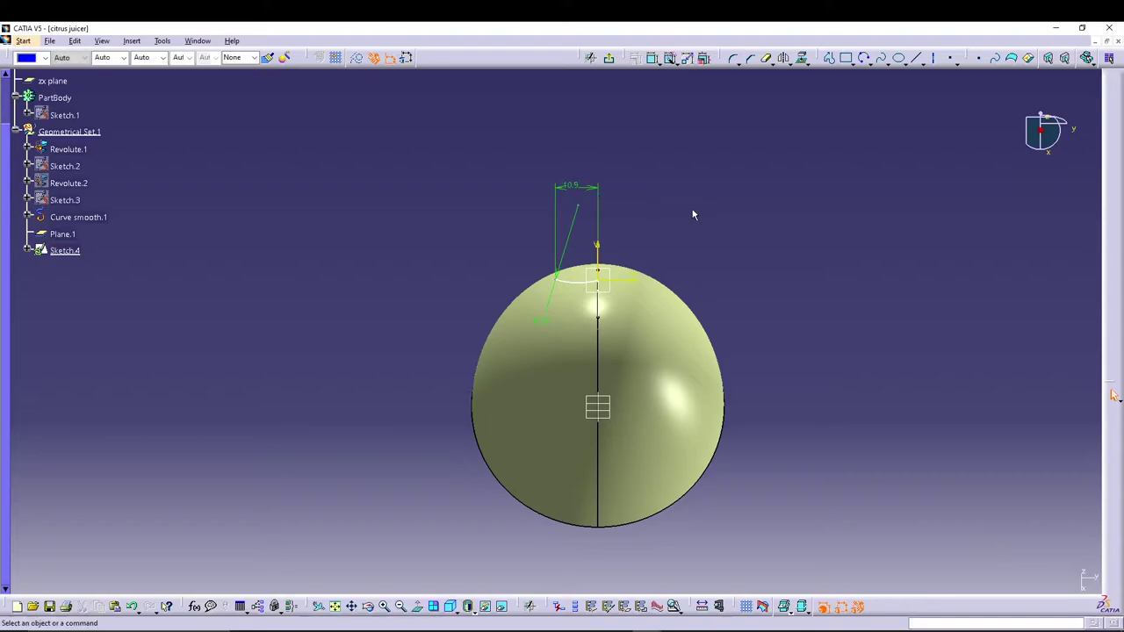
# Dimension the tangent line's upper endpoint 19 from the horizontal axis.
pyautogui.click(637, 282)
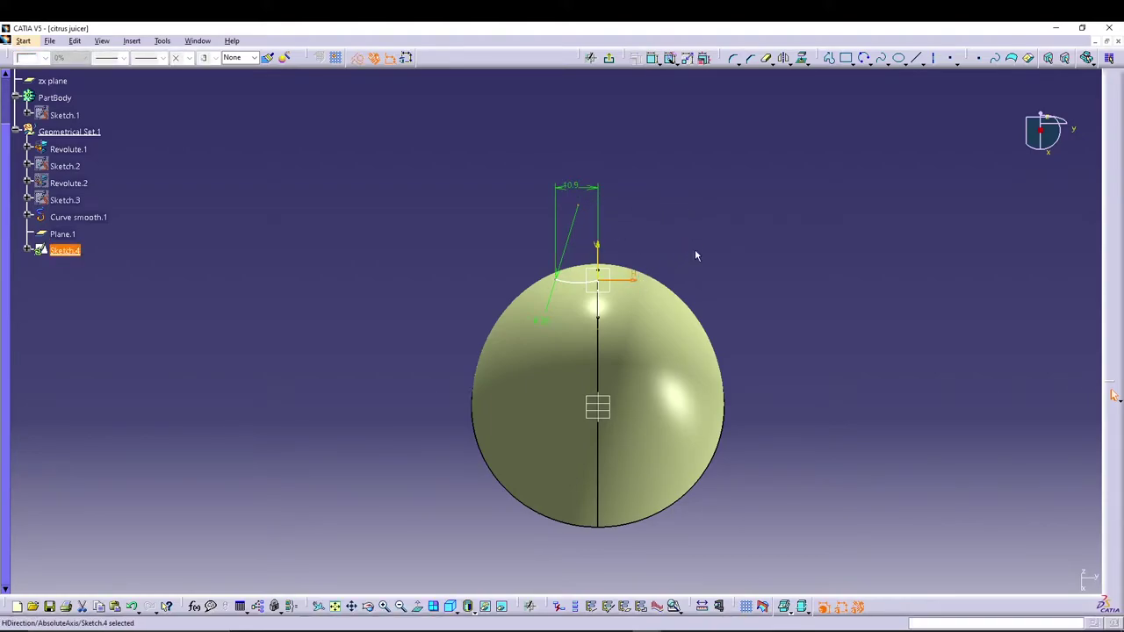
pyautogui.click(653, 59)
pyautogui.click(580, 204)
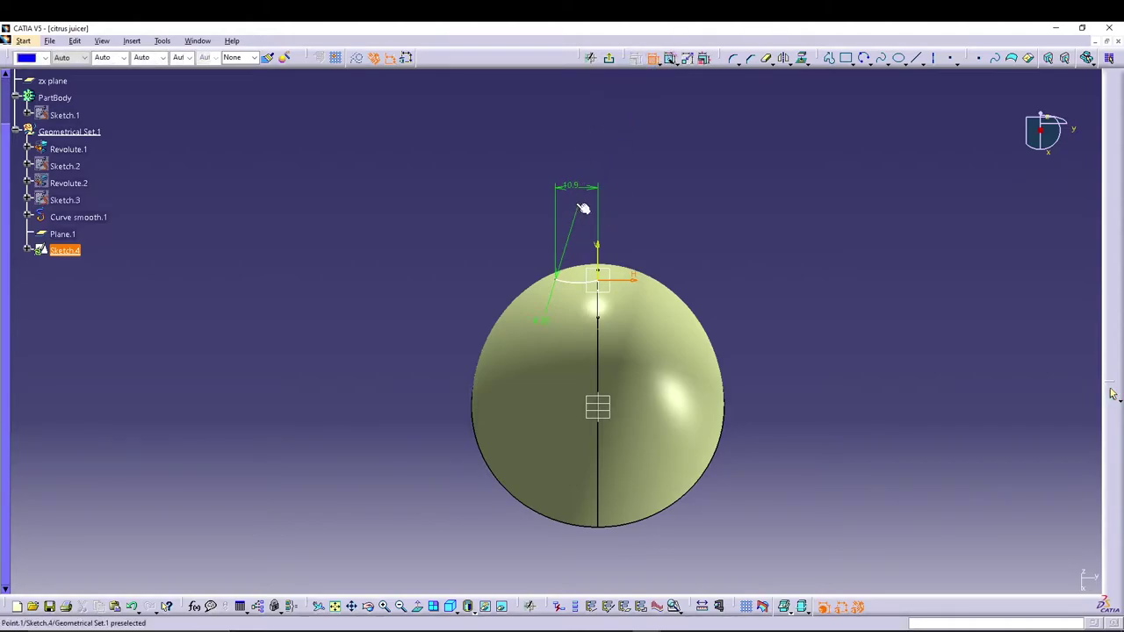
pyautogui.click(712, 252)
pyautogui.doubleClick(712, 252)
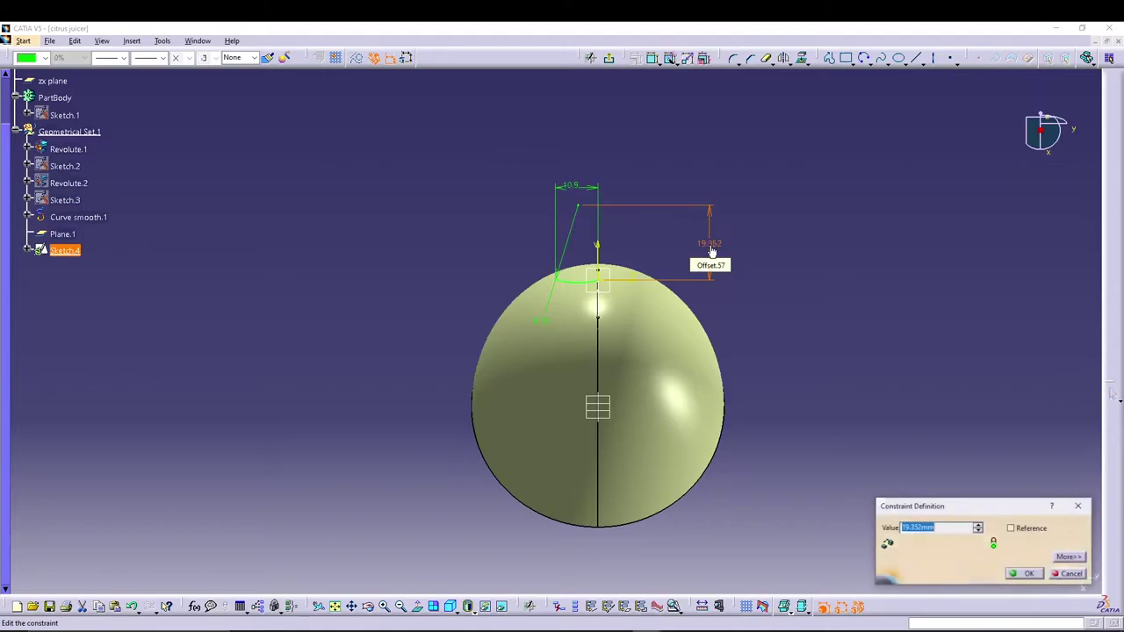
pyautogui.write('19')
pyautogui.press('Return')
pyautogui.click(881, 279)
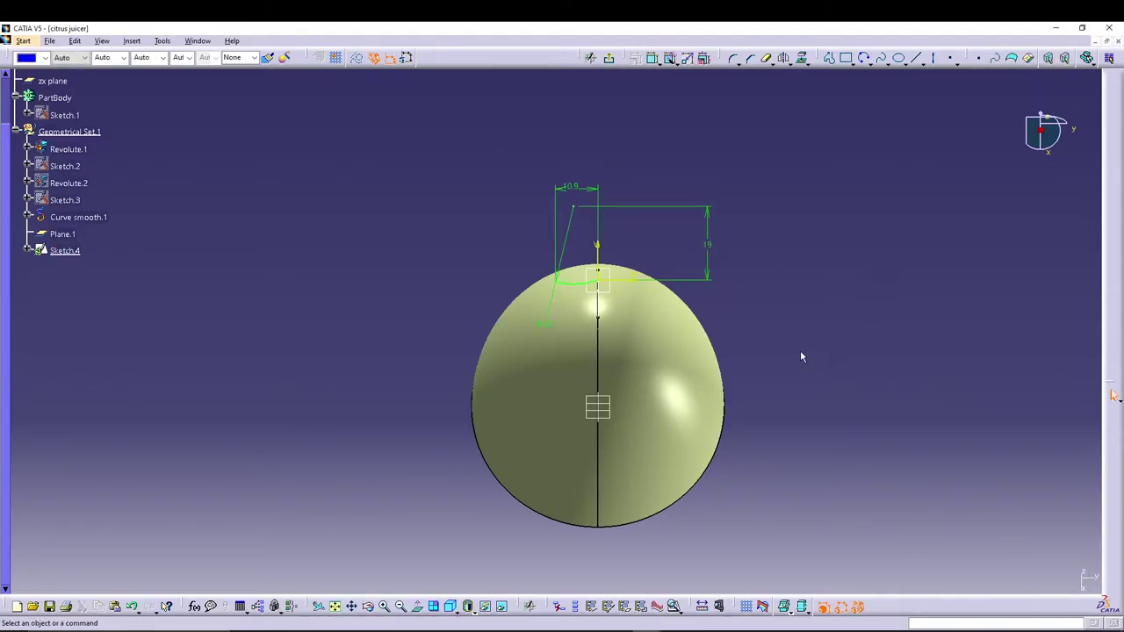
pyautogui.moveTo(800, 354)
pyautogui.keyDown('ctrl'); pyautogui.mouseDown(button='middle')
pyautogui.moveTo(793, 324)
pyautogui.moveTo(843, 286)
pyautogui.moveTo(884, 335)
pyautogui.moveTo(846, 400)
pyautogui.mouseUp(button='middle'); pyautogui.keyUp('ctrl')
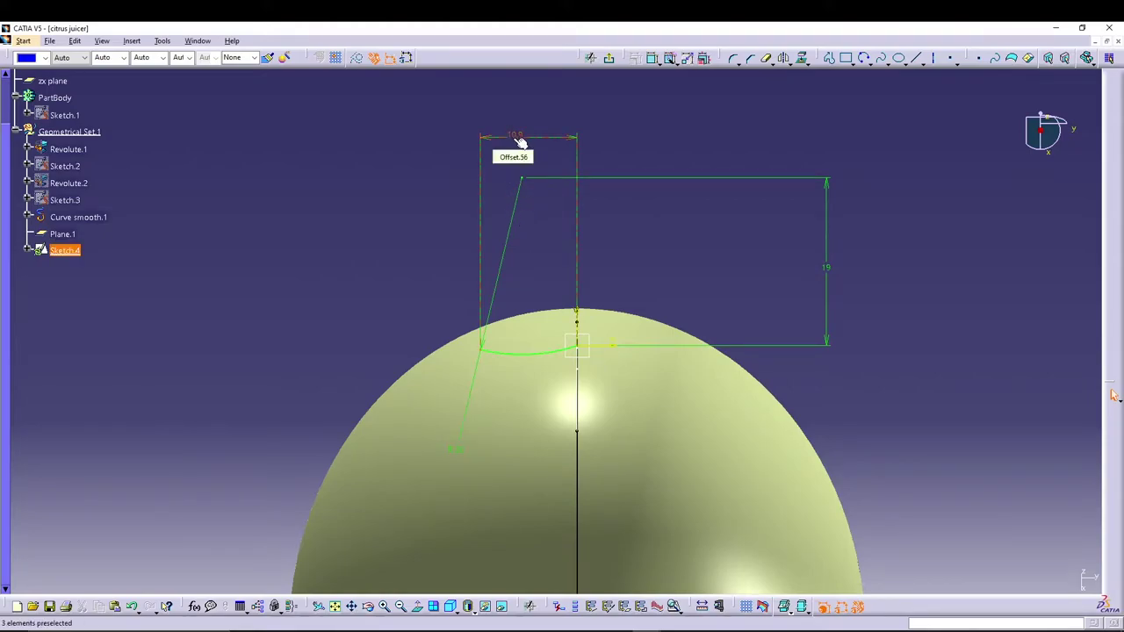
# Delete the wrong offset dimensions, pull the curve endpoint up, and restore the normal view.
pyautogui.click(829, 187)
pyautogui.press('Delete')
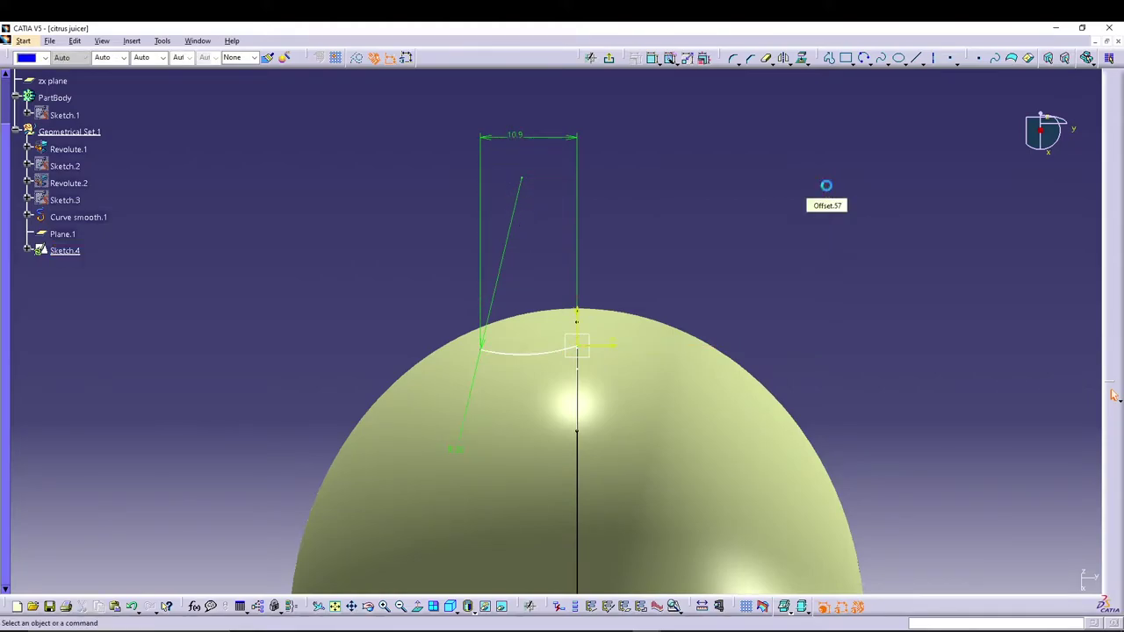
pyautogui.click(520, 138)
pyautogui.press('Delete')
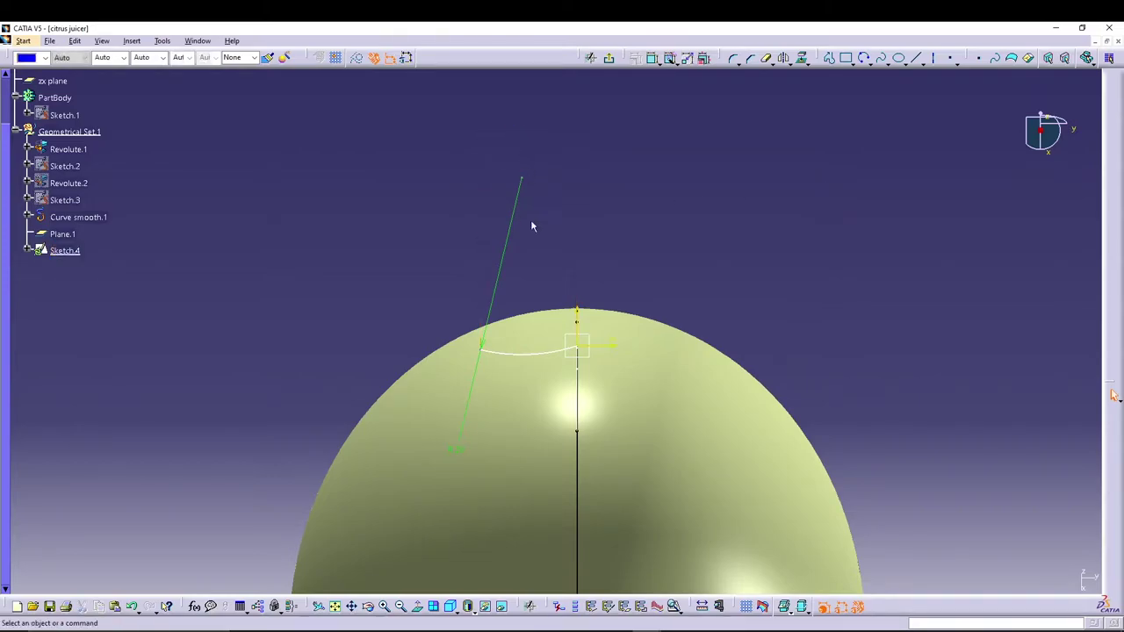
pyautogui.moveTo(482, 350); pyautogui.dragTo(512, 266)
pyautogui.moveTo(615, 282); pyautogui.dragTo(552, 358, button='middle')
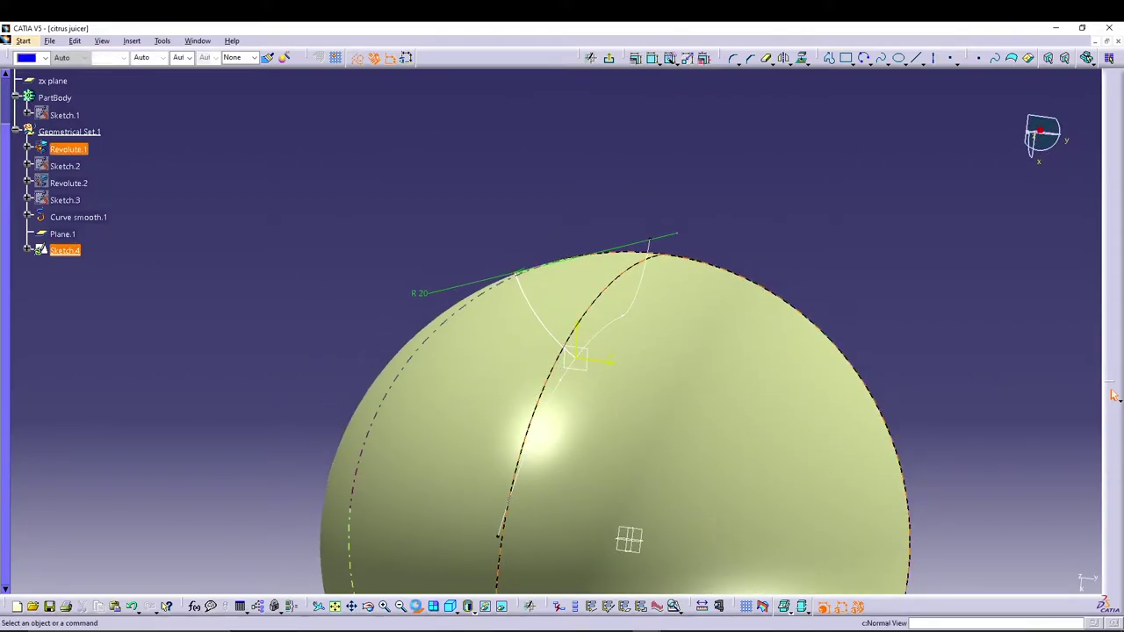
pyautogui.click(450, 606)
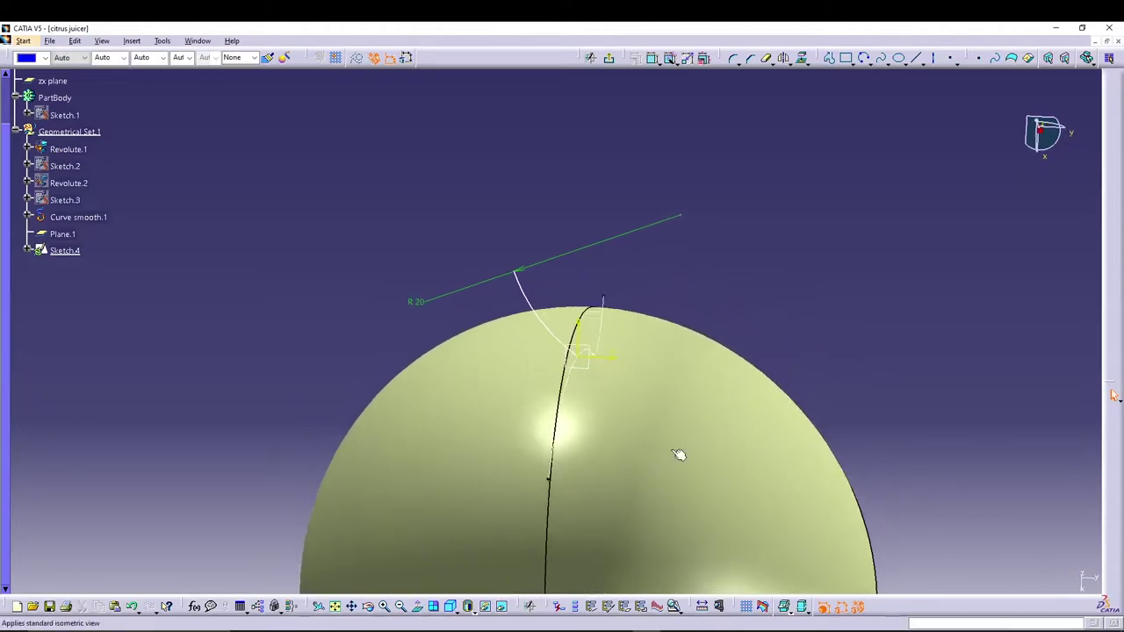
# Dimension the arc's upper end 10.9 horizontally from the vertical axis.
pyautogui.click(653, 58)
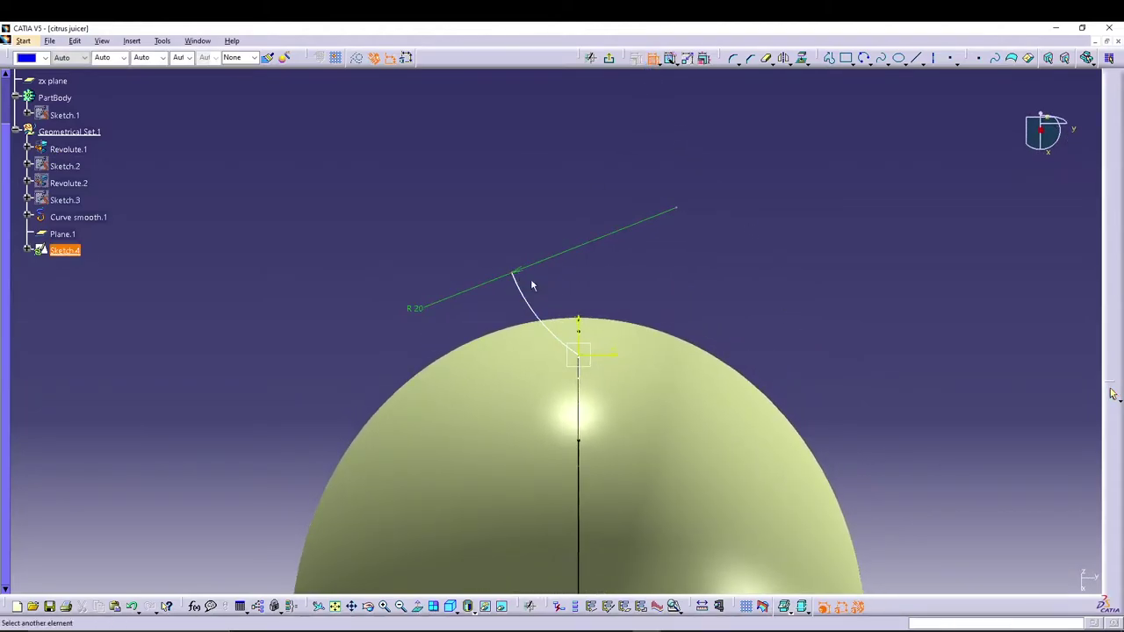
pyautogui.click(582, 322)
pyautogui.click(514, 272)
pyautogui.click(572, 264)
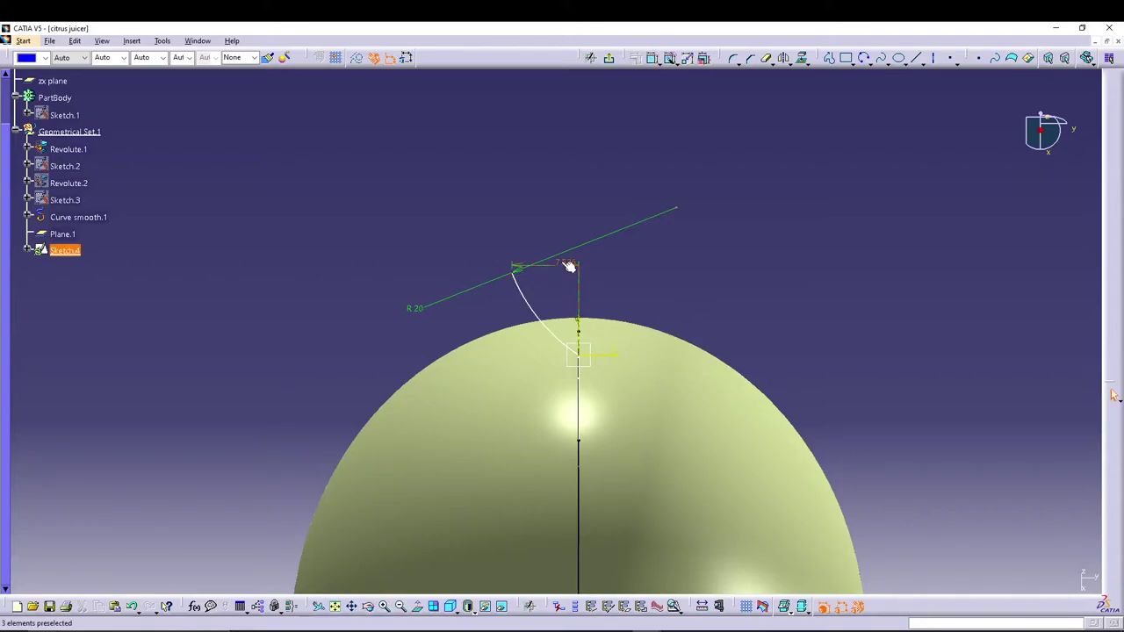
pyautogui.doubleClick(561, 262)
pyautogui.write('10')
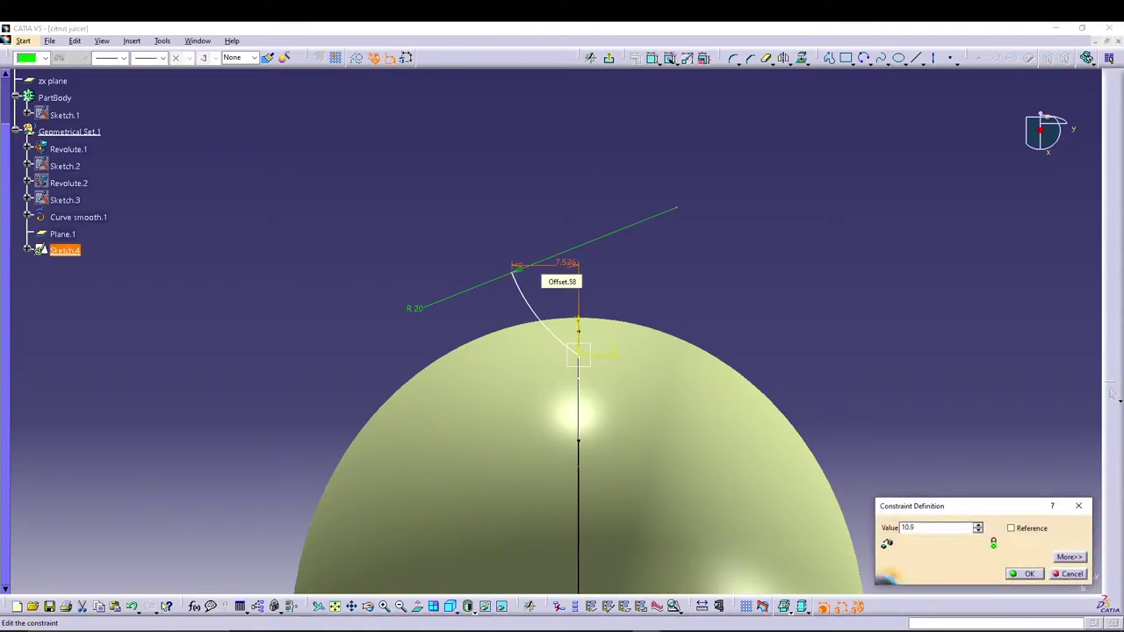
pyautogui.write('.9')
pyautogui.press('Return')
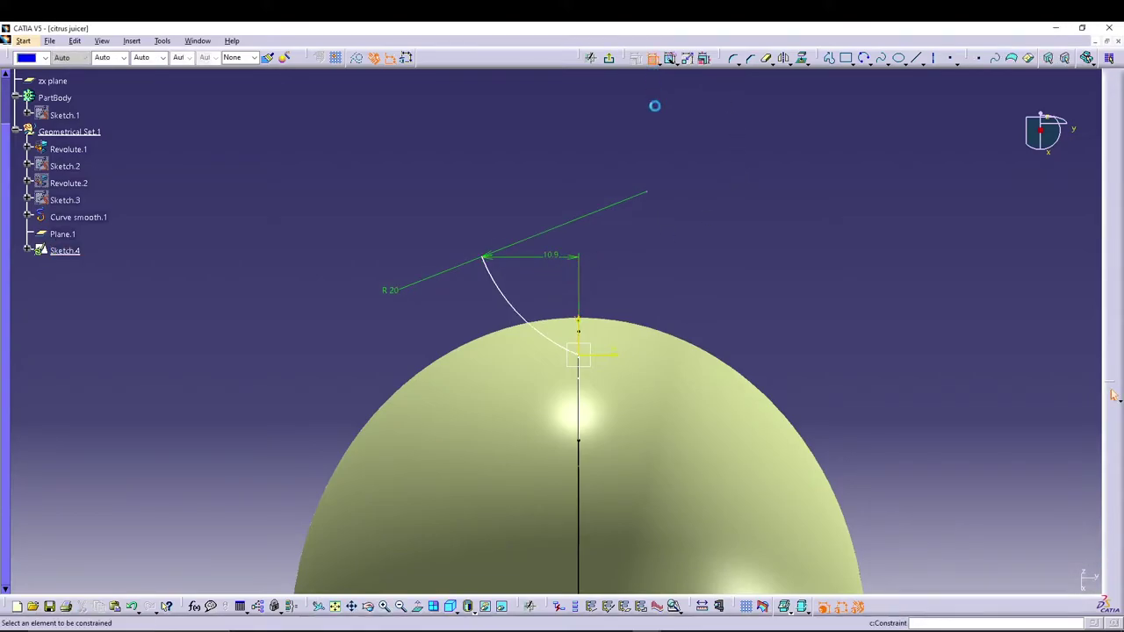
# Dimension the tangent line's upper end 19 above the arc's lower endpoint.
pyautogui.click(654, 195)
pyautogui.click(581, 354)
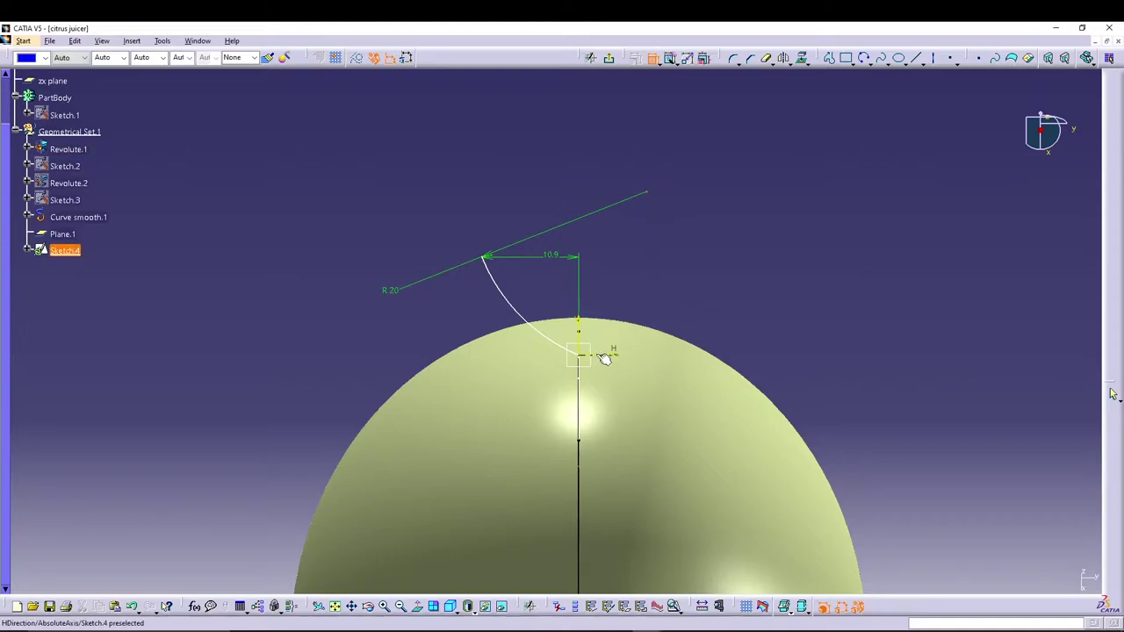
pyautogui.click(738, 279)
pyautogui.doubleClick(738, 279)
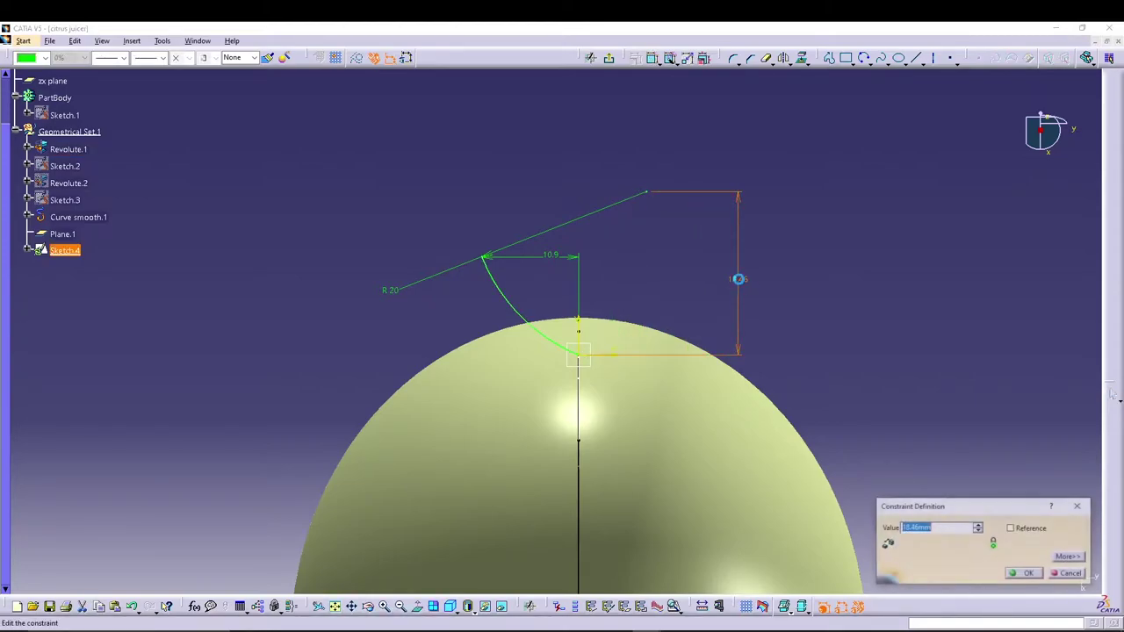
pyautogui.write('19')
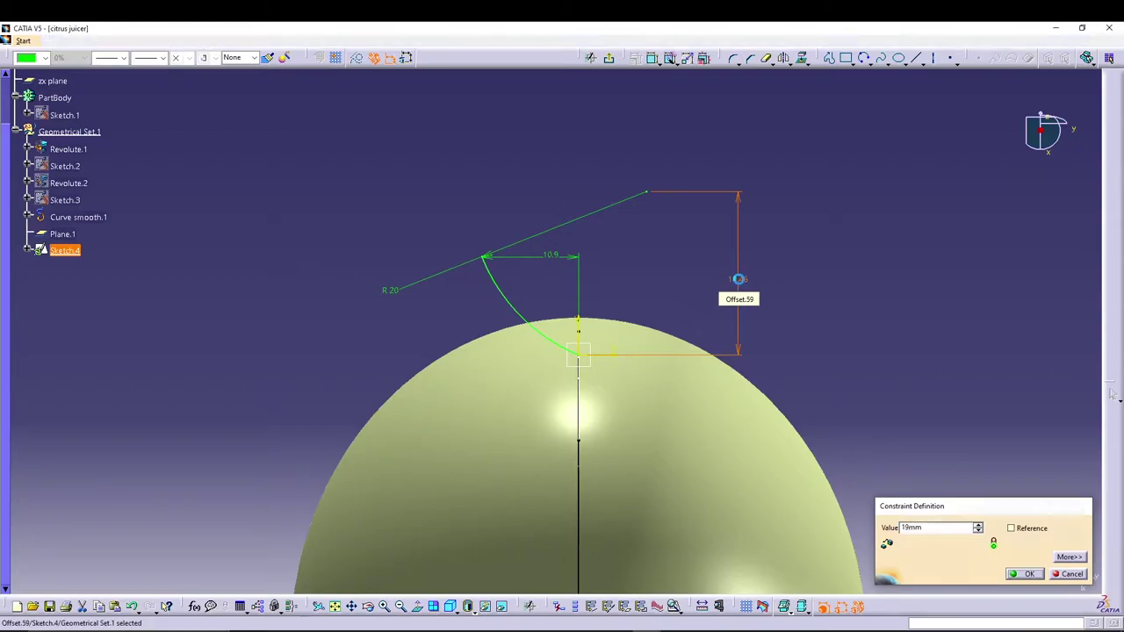
pyautogui.press('Return')
# Mirror the R 20 arc across the vertical axis.
pyautogui.click(841, 286)
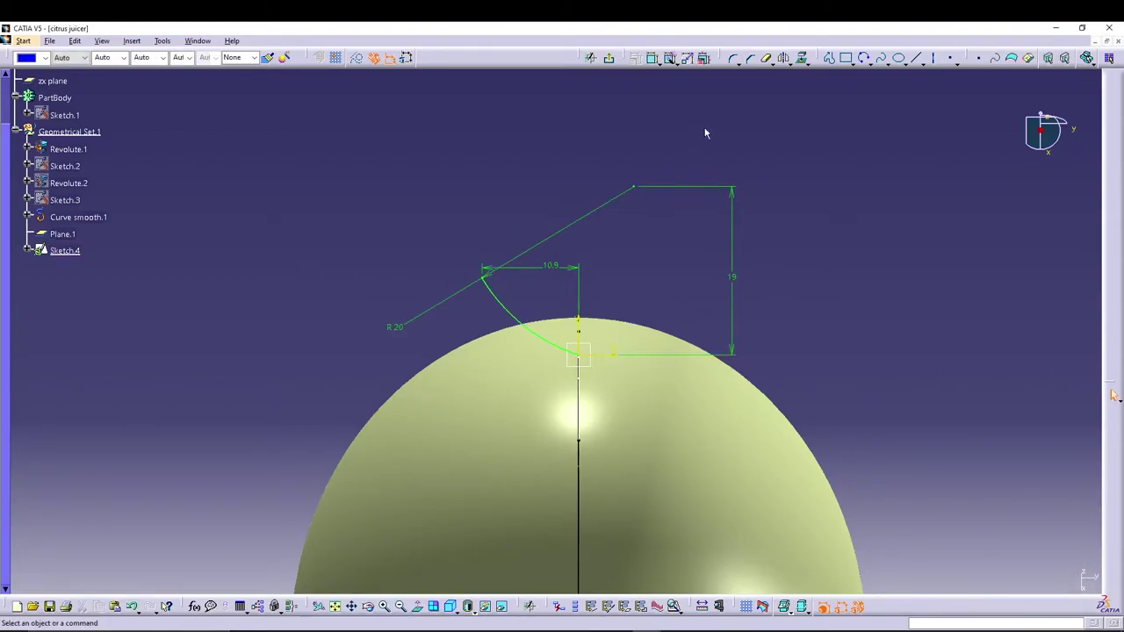
pyautogui.click(497, 298)
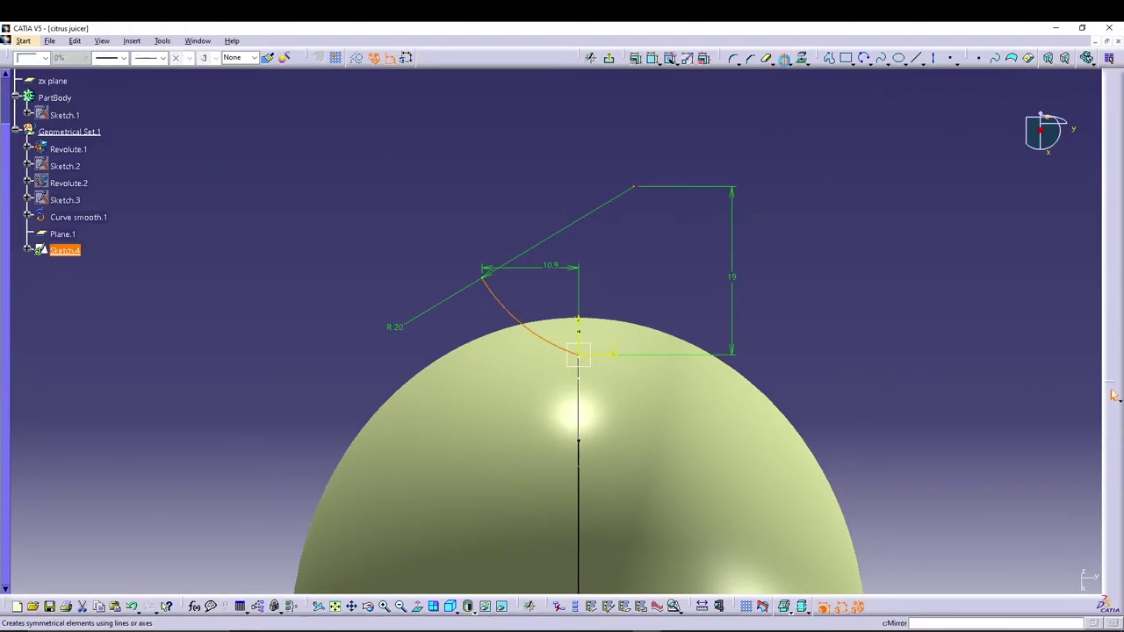
pyautogui.click(581, 330)
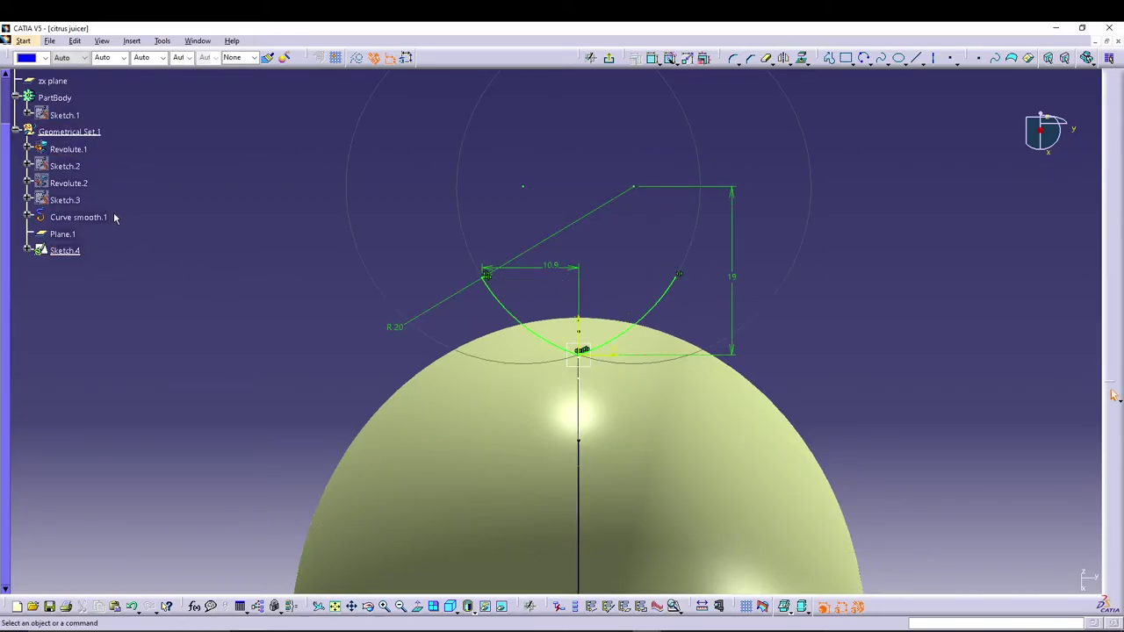
# Show the Revolute.2 dish again and exit Sketch.4 to the 3-D juicer.
pyautogui.rightClick(74, 181)
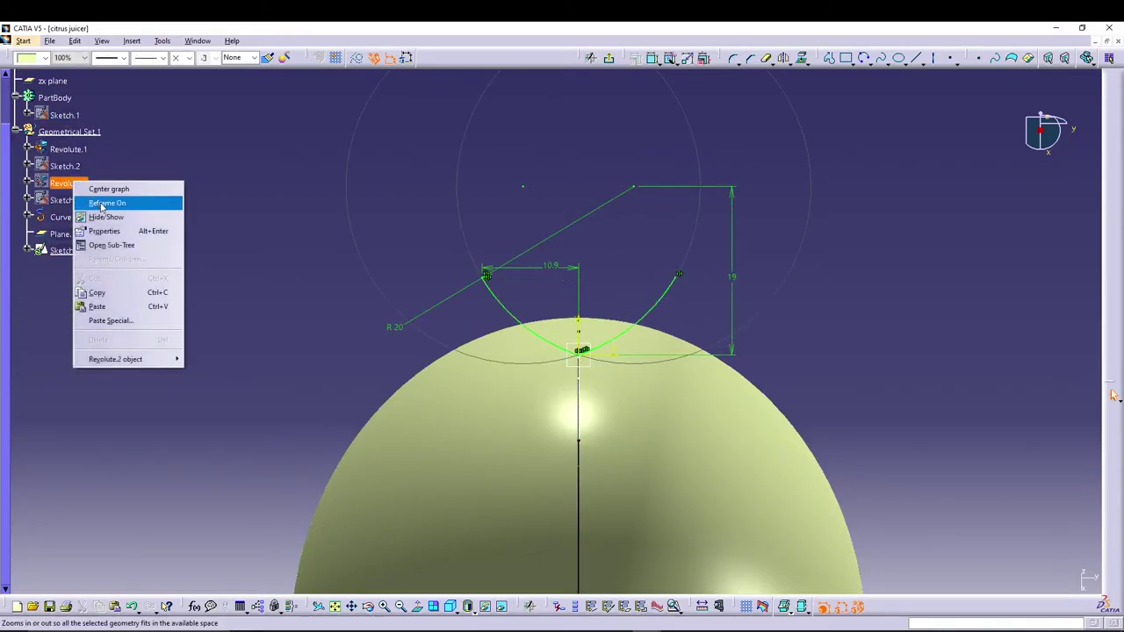
pyautogui.click(105, 217)
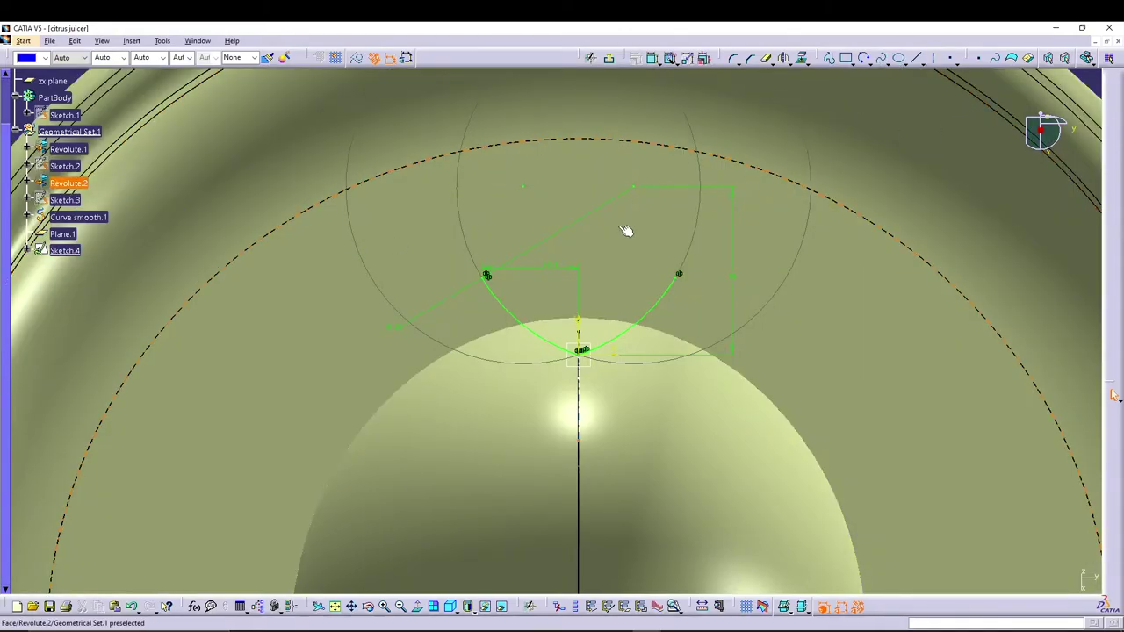
pyautogui.click(488, 279)
pyautogui.click(490, 281)
pyautogui.click(485, 277)
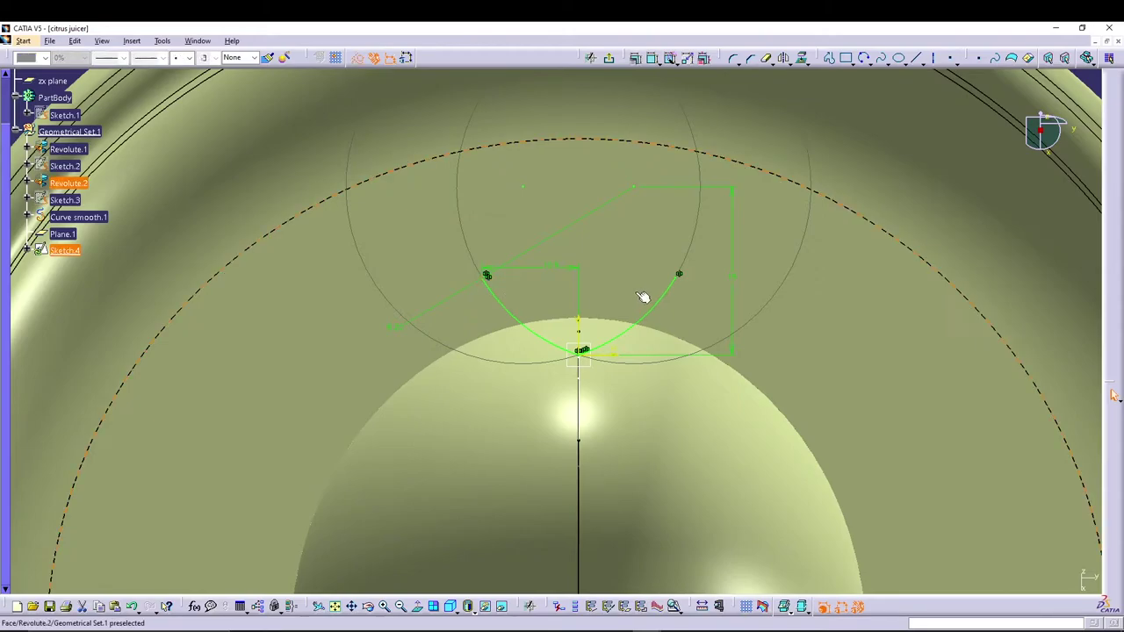
pyautogui.click(608, 57)
pyautogui.moveTo(741, 288)
pyautogui.mouseDown(button='middle')
pyautogui.moveTo(730, 292)
pyautogui.moveTo(774, 214)
pyautogui.moveTo(647, 396)
pyautogui.moveTo(761, 328)
pyautogui.moveTo(577, 447)
pyautogui.moveTo(753, 243)
pyautogui.moveTo(691, 254)
pyautogui.mouseUp(button='middle')
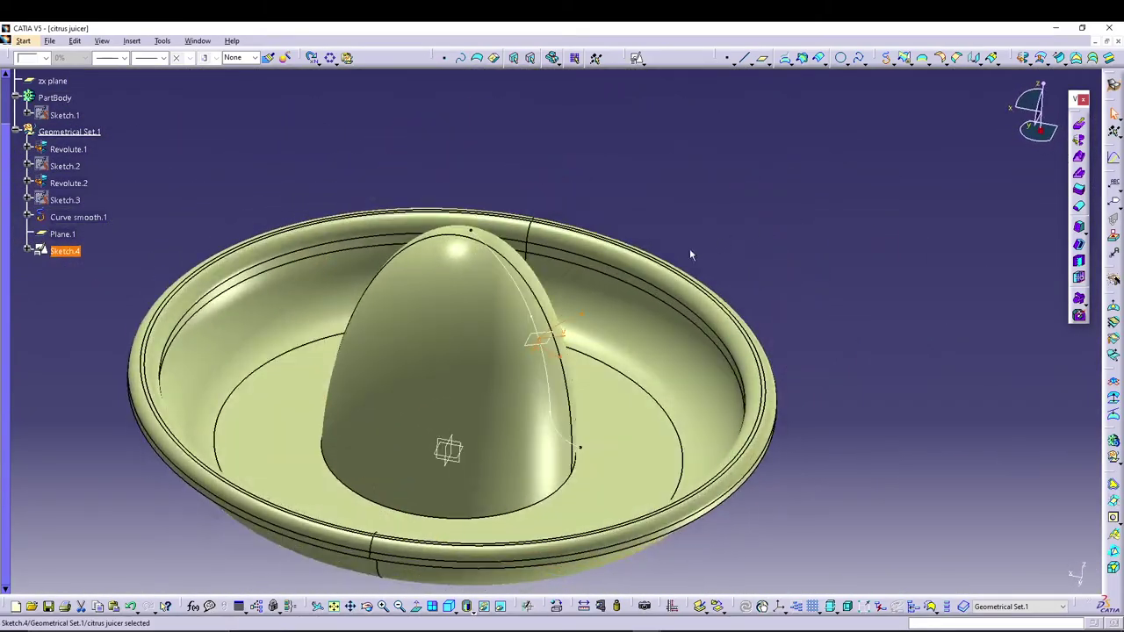
# Sweep the Sketch.4 profile along the Curve smooth.1 guide to create Sweep.1.
pyautogui.click(779, 256)
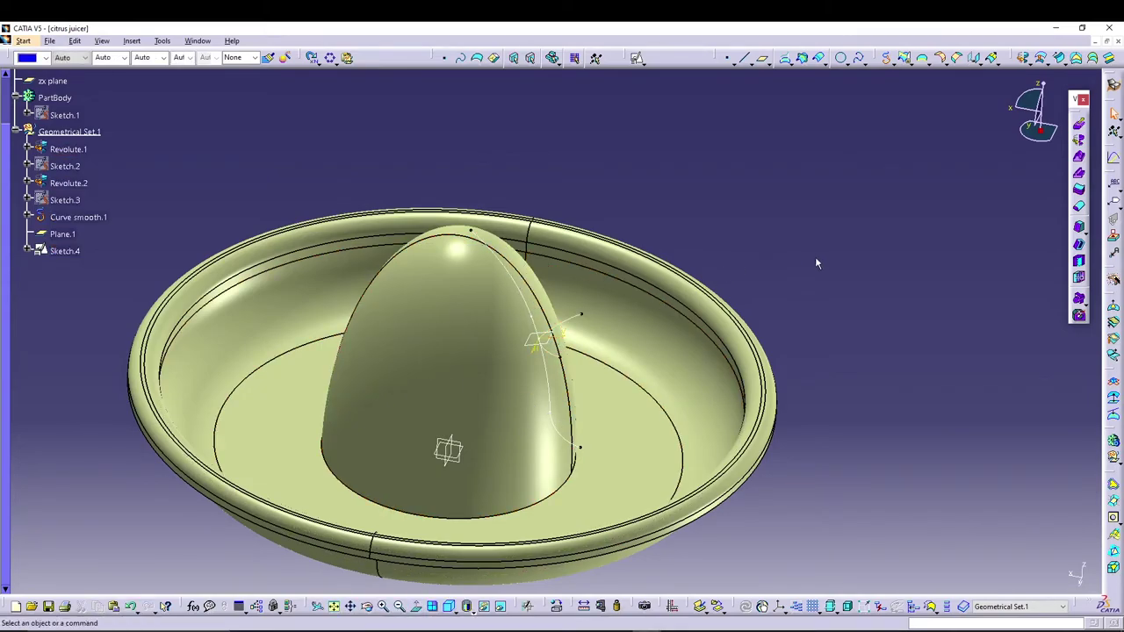
pyautogui.click(1060, 57)
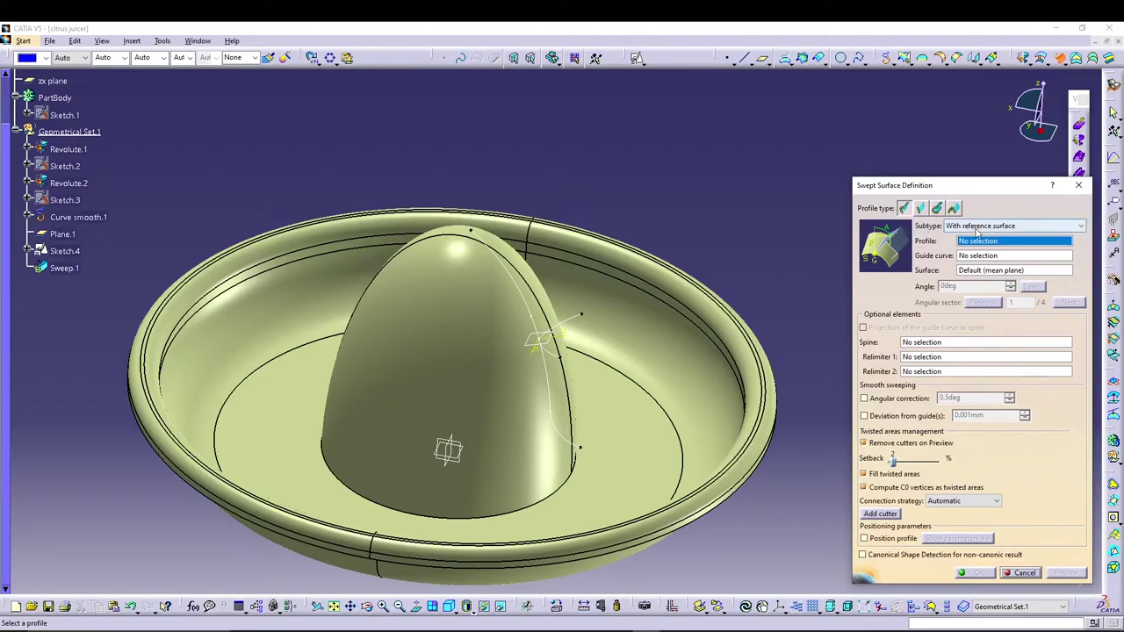
pyautogui.click(577, 320)
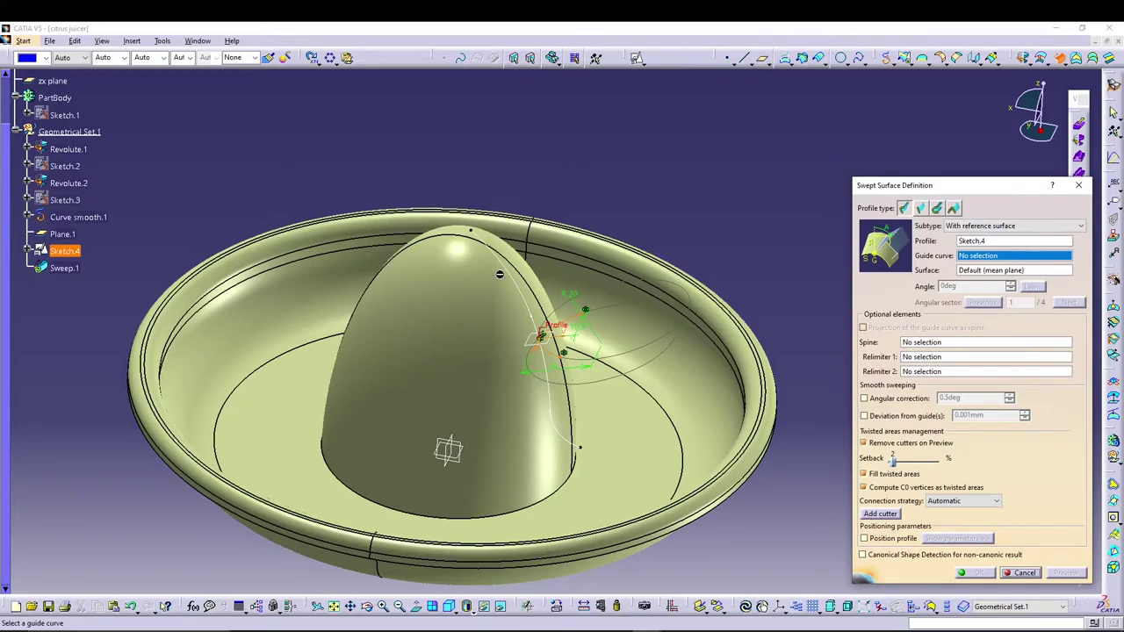
pyautogui.click(512, 273)
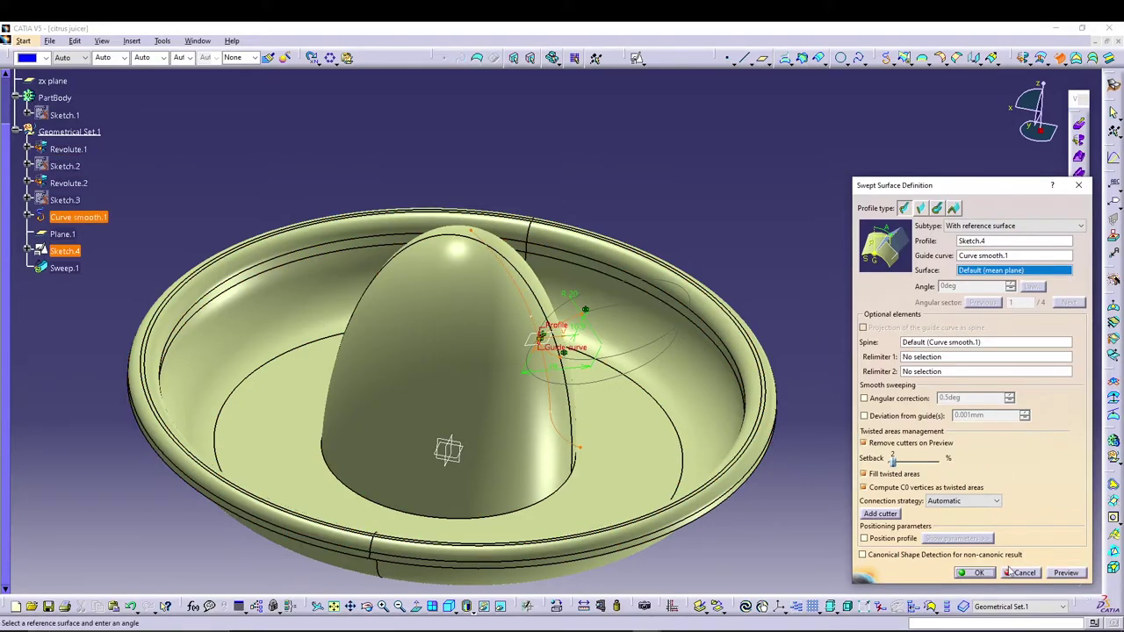
pyautogui.click(977, 573)
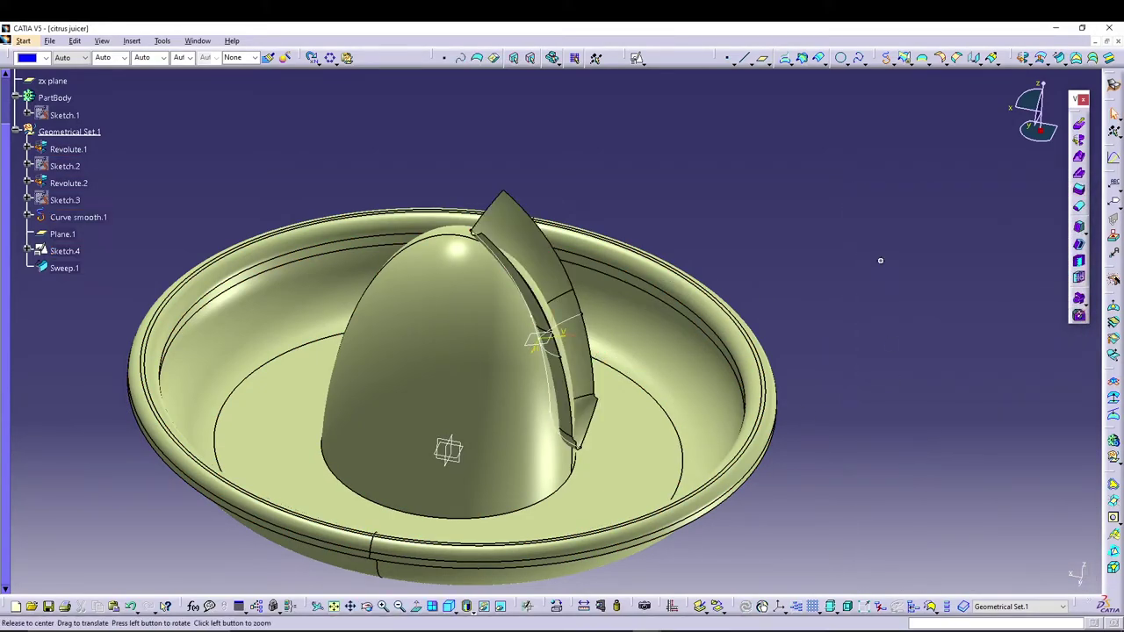
# Hide Sketch.4 and the Curve smooth.1 guide curve.
pyautogui.moveTo(878, 254); pyautogui.dragTo(700, 321, button='middle')
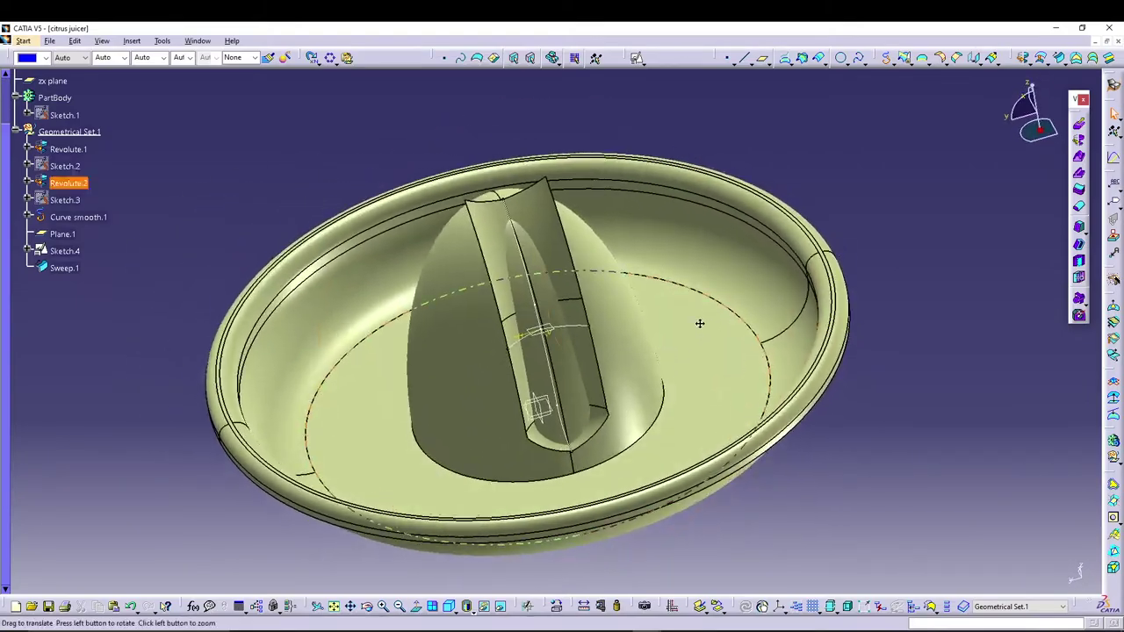
pyautogui.moveTo(667, 364); pyautogui.dragTo(605, 396, button='middle')
pyautogui.scroll(-2, 91, 236)
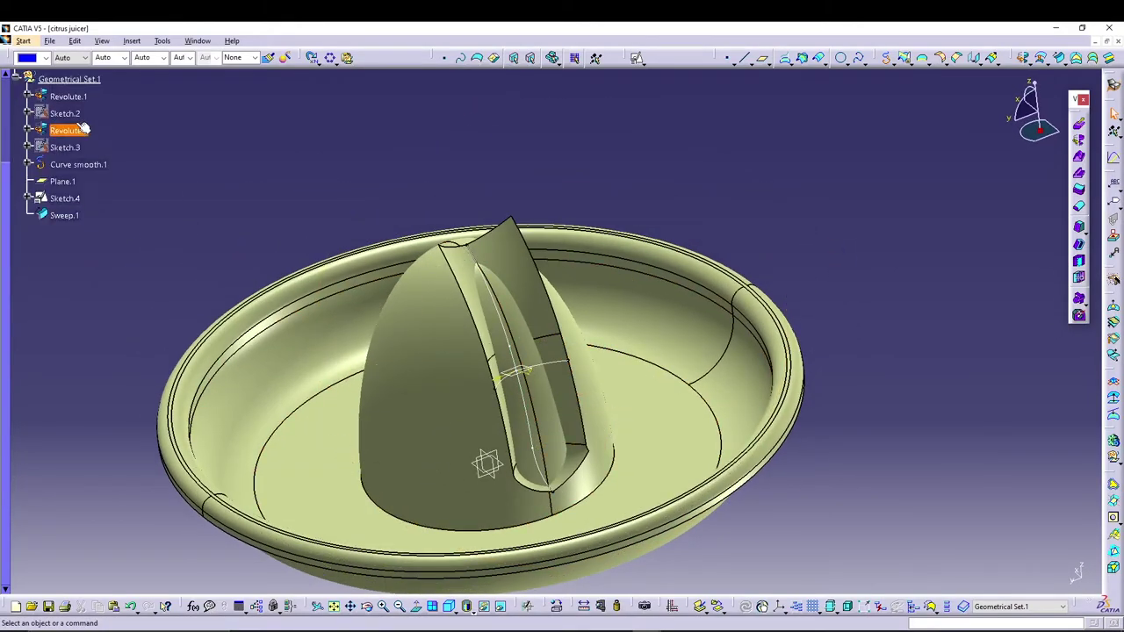
pyautogui.rightClick(58, 197)
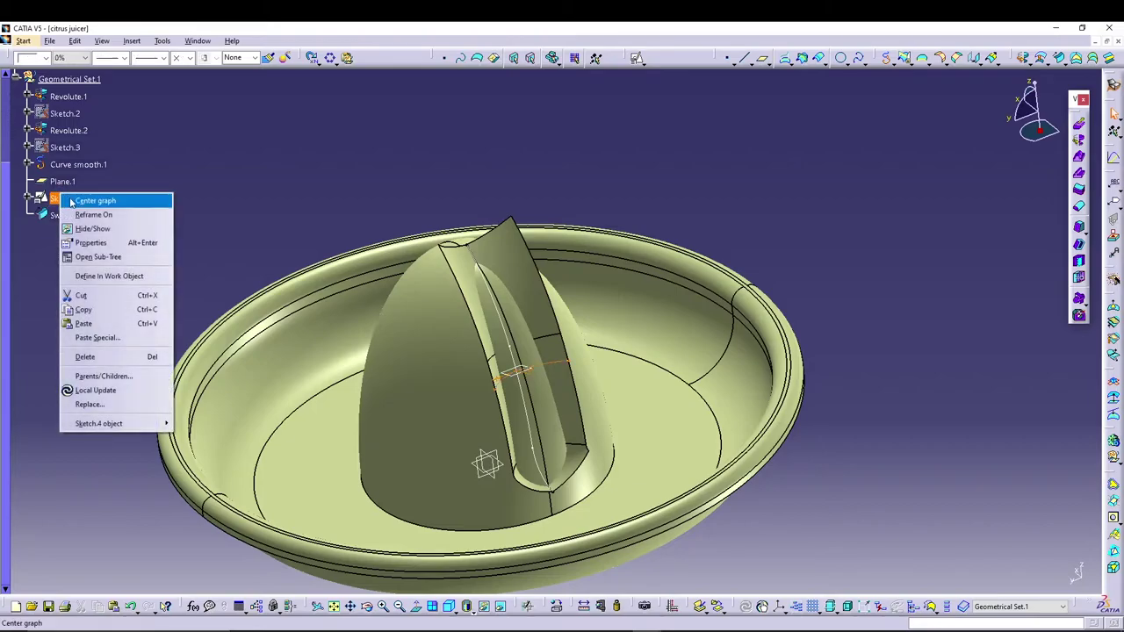
pyautogui.click(96, 229)
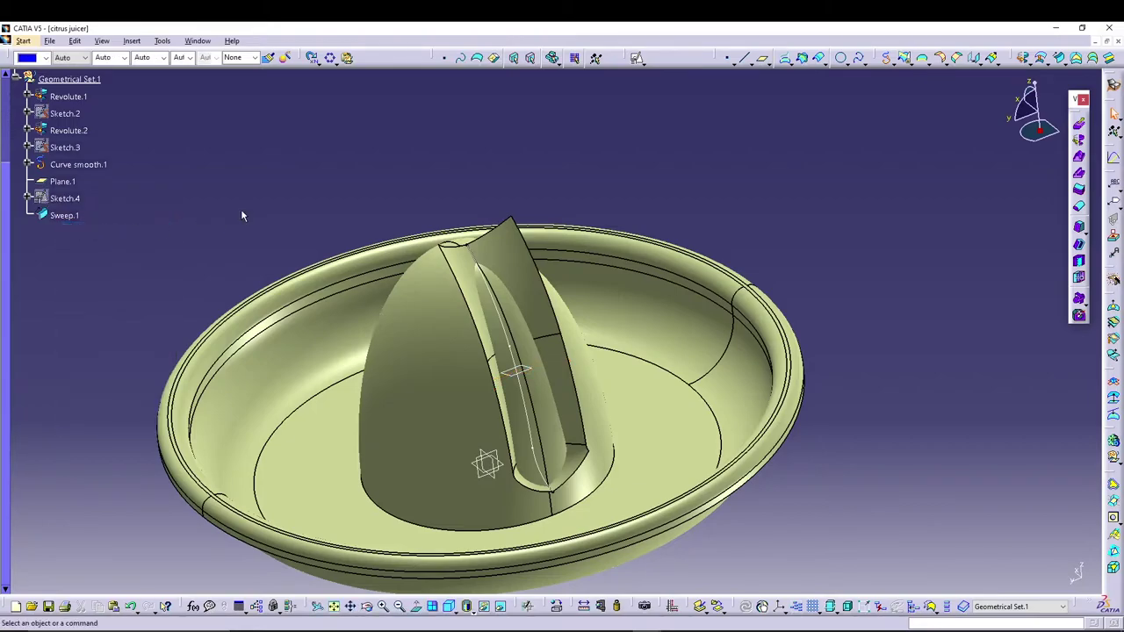
pyautogui.rightClick(60, 163)
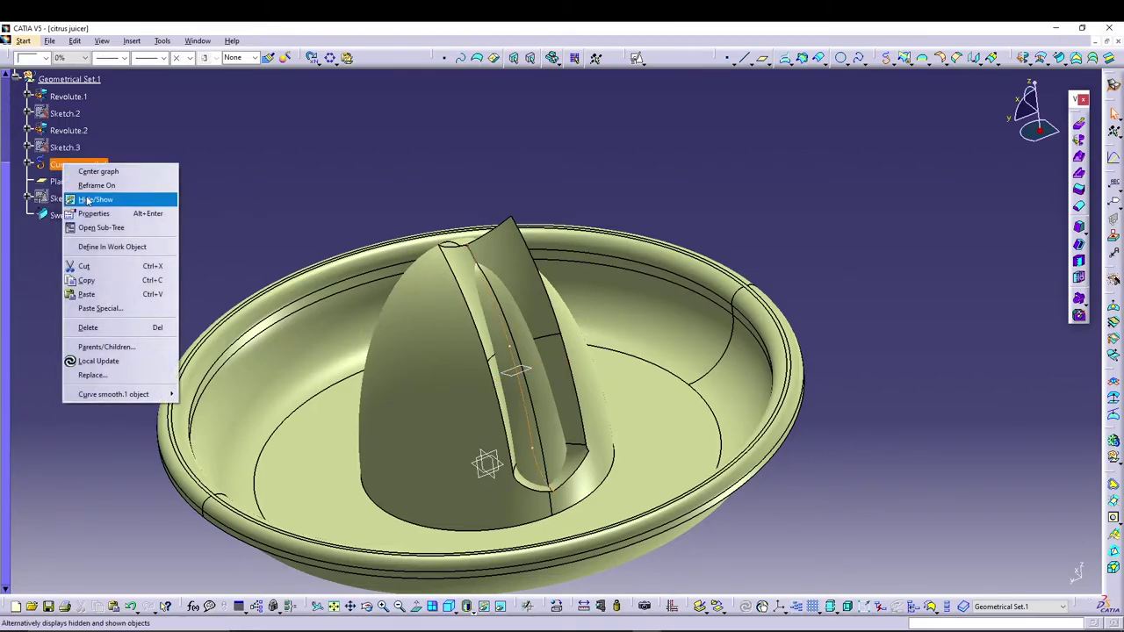
pyautogui.click(92, 199)
# Orbit and zoom to inspect the Sweep.1 rib on the dome.
pyautogui.moveTo(278, 230); pyautogui.dragTo(308, 253, button='middle')
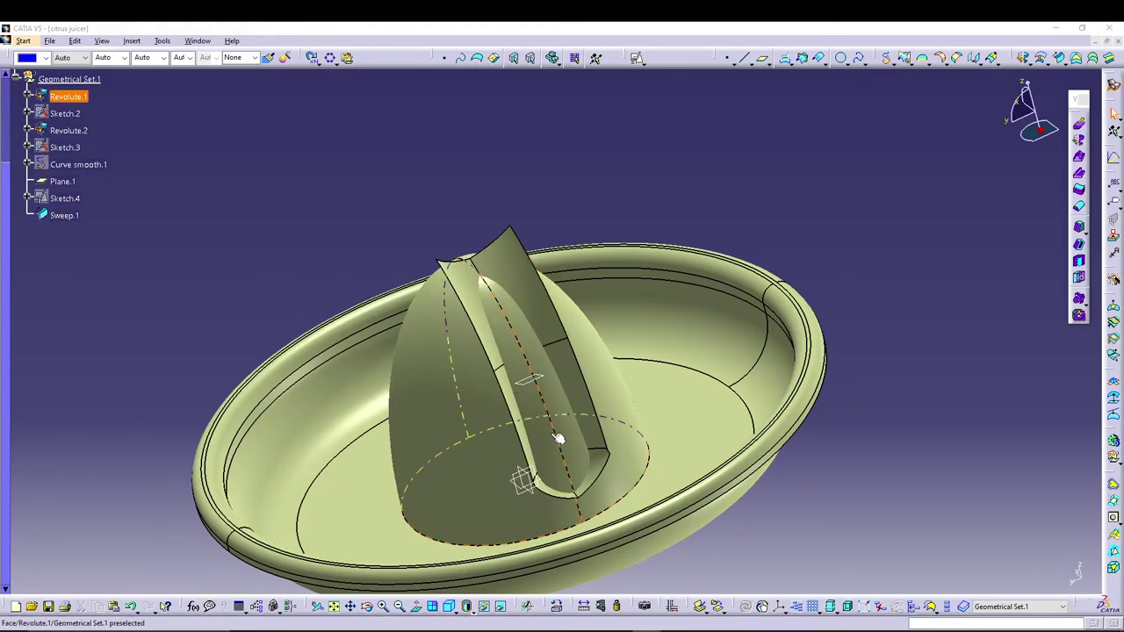
pyautogui.click(515, 468)
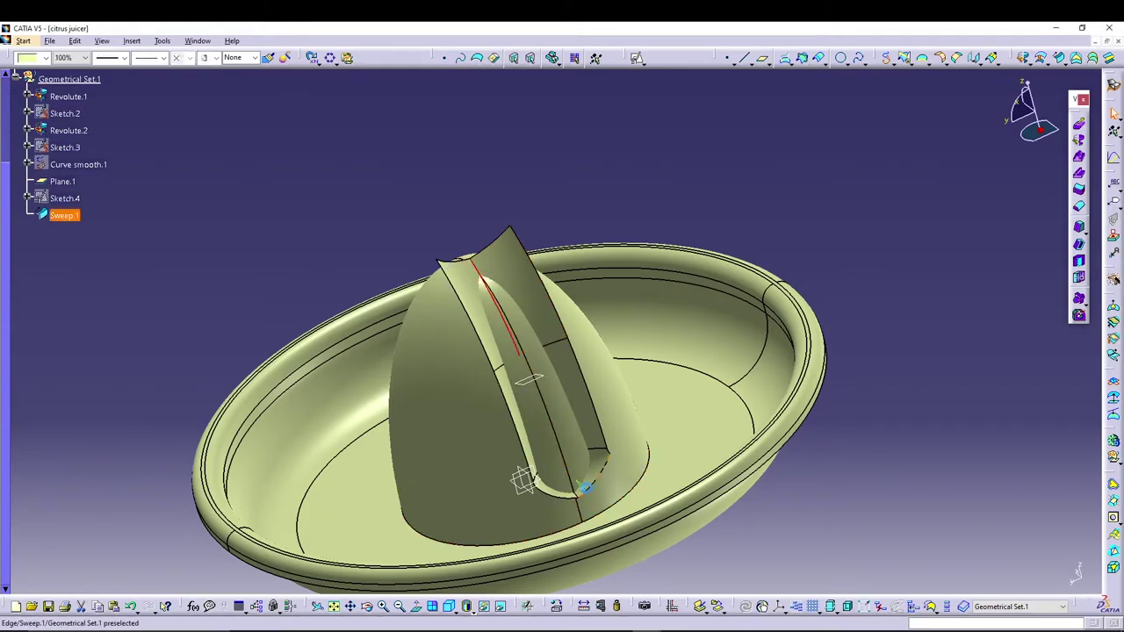
pyautogui.moveTo(577, 483)
pyautogui.mouseDown(button='middle')
pyautogui.moveTo(594, 557)
pyautogui.moveTo(580, 464)
pyautogui.mouseUp(button='middle')
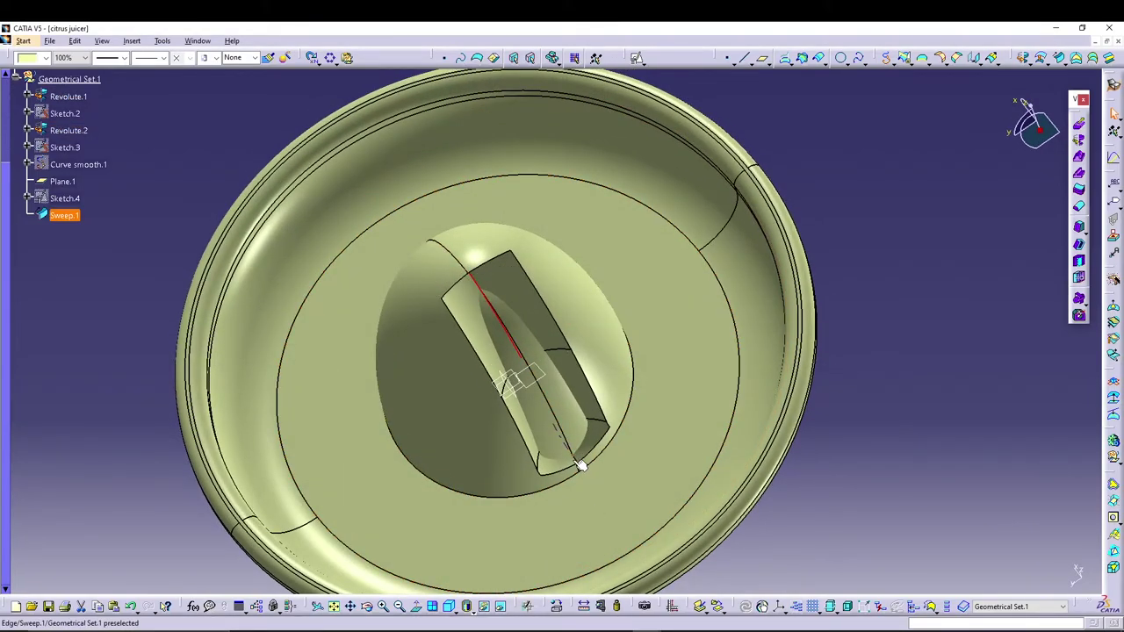
pyautogui.click(828, 394)
pyautogui.moveTo(828, 394); pyautogui.dragTo(817, 319, button='middle')
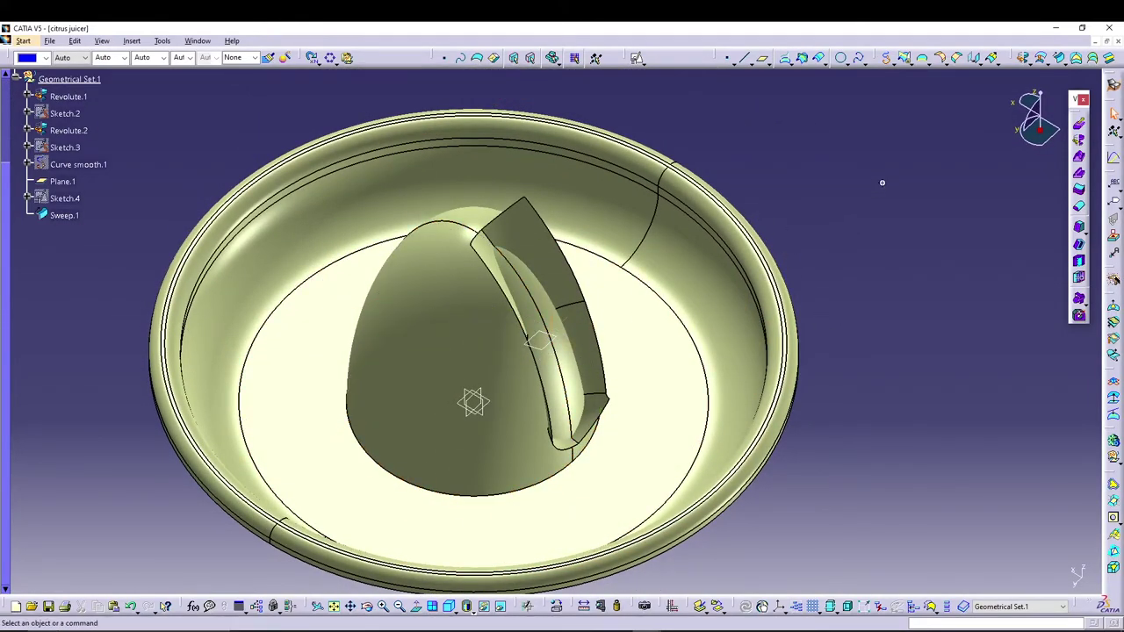
pyautogui.moveTo(882, 183); pyautogui.dragTo(811, 218, button='middle')
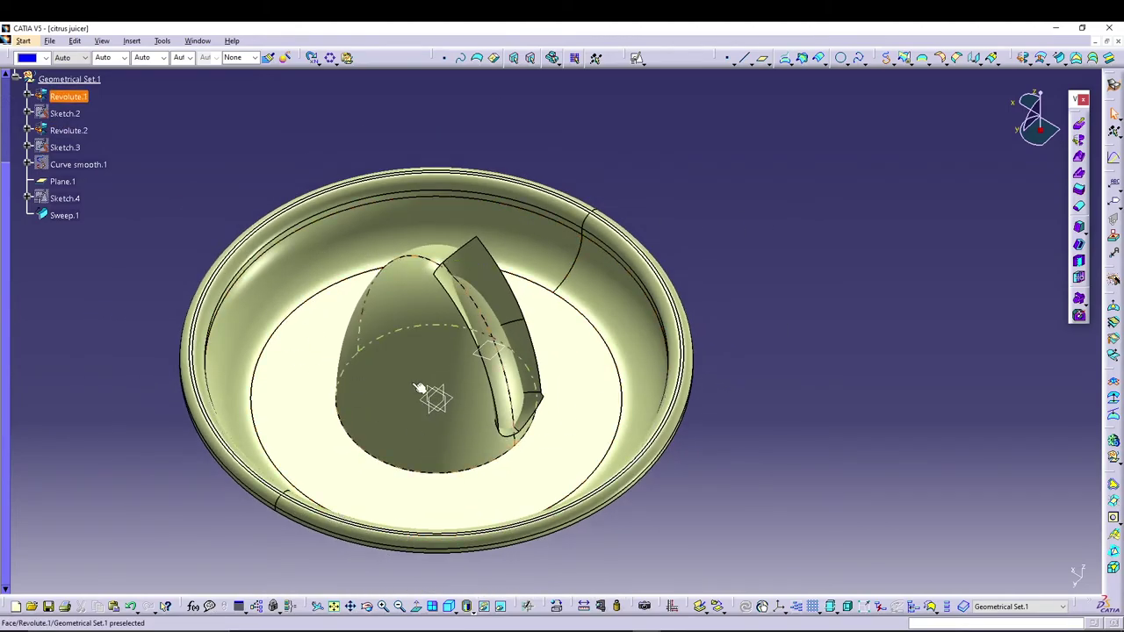
# Define a variable edge fillet of radius 1mm on the Sweep.1 rib edge.
pyautogui.click(940, 58)
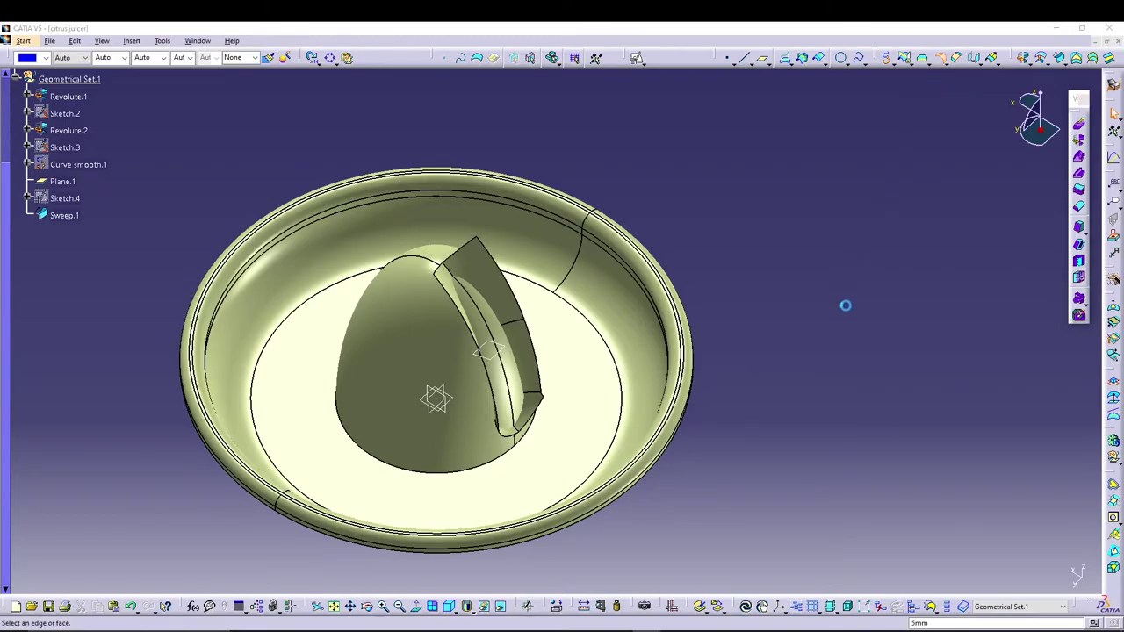
pyautogui.click(879, 460)
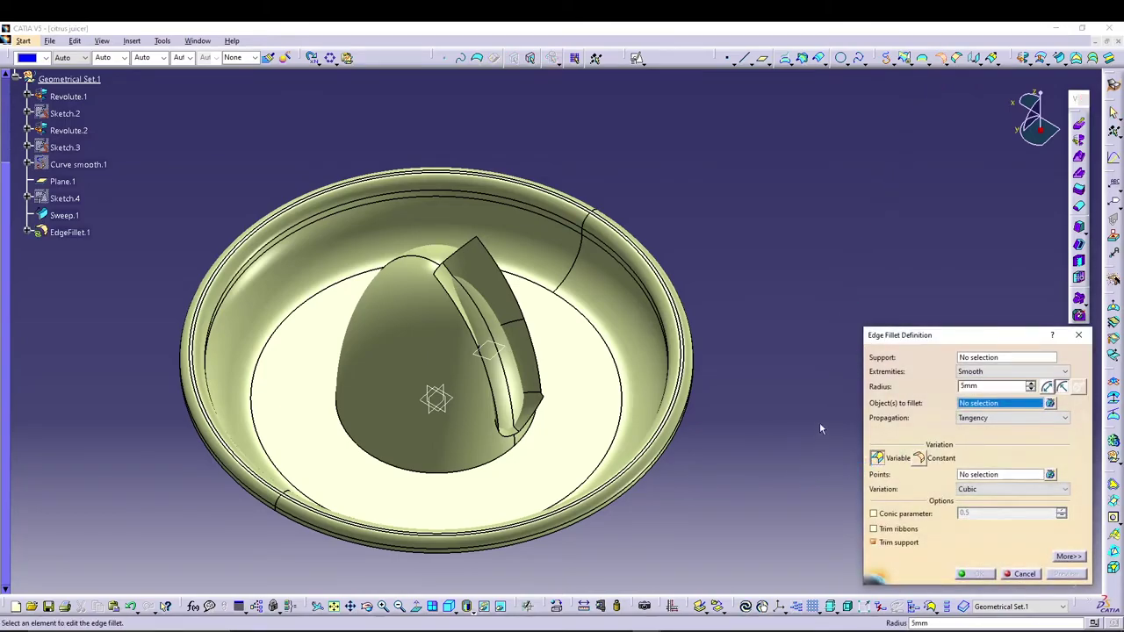
pyautogui.doubleClick(985, 388)
pyautogui.write('1')
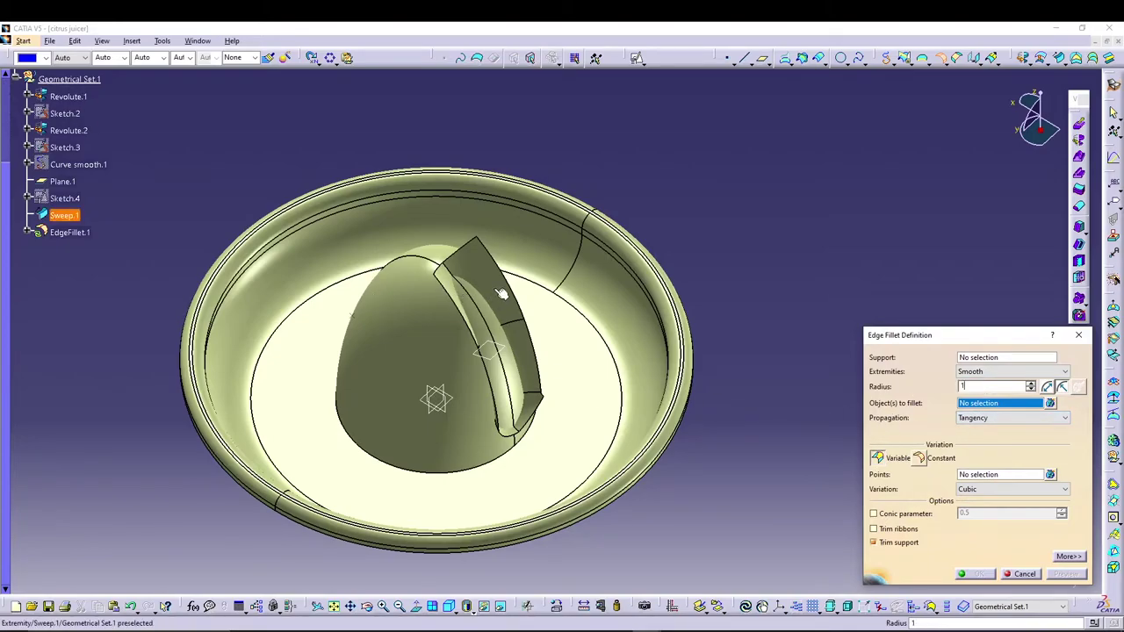
pyautogui.click(448, 263)
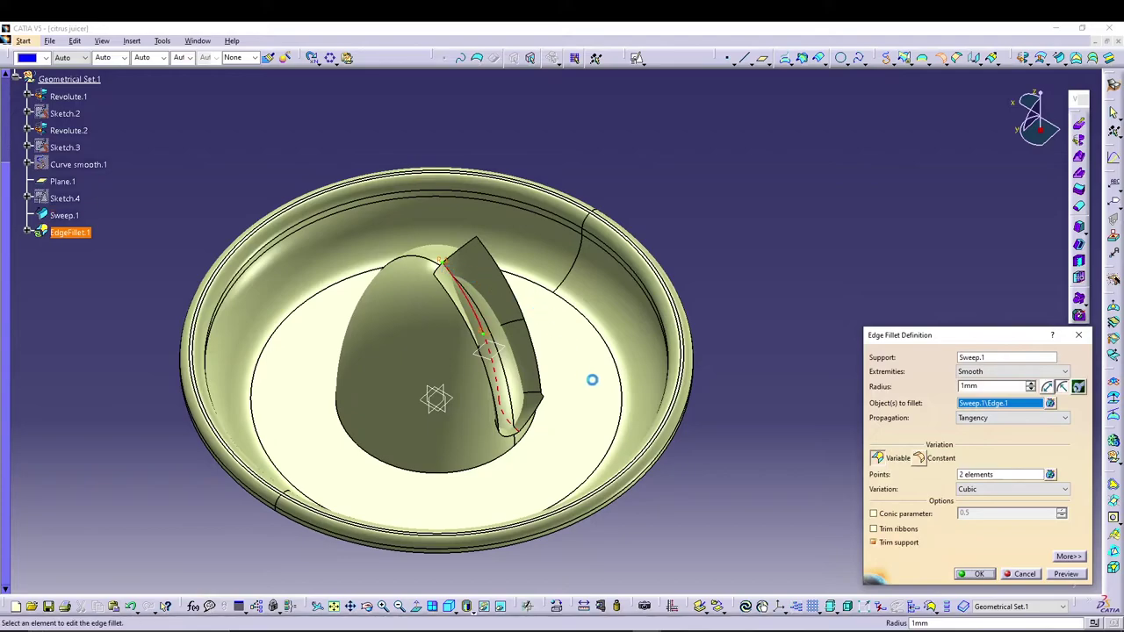
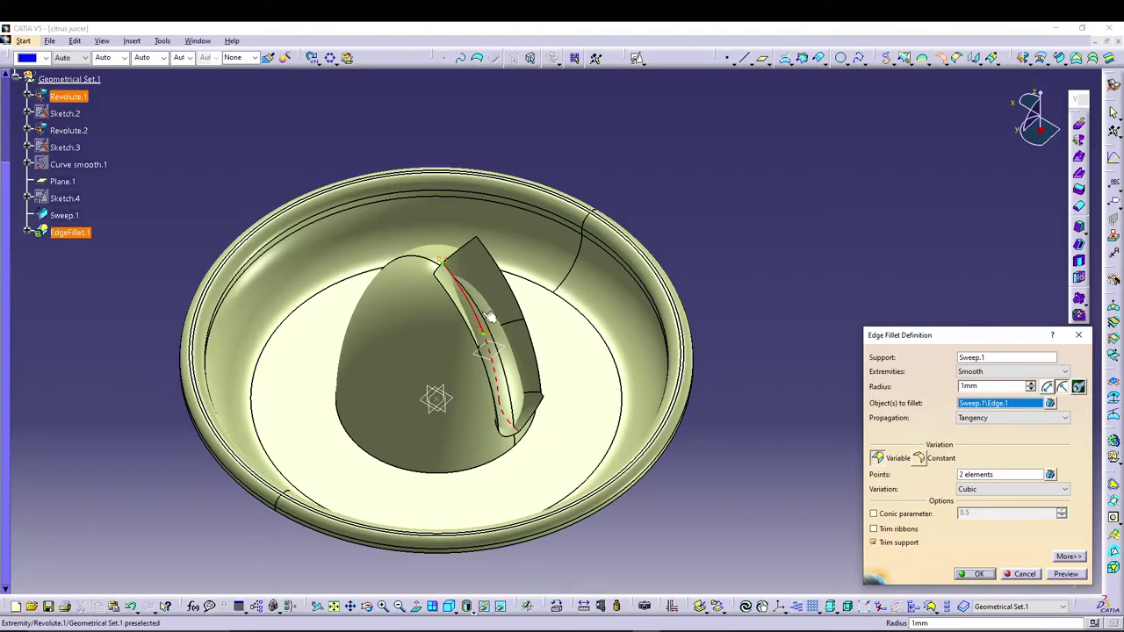
# Replace the fillet's Point On Edge.1 radius point with the sweep's lower-end vertex.
pyautogui.click(1050, 403)
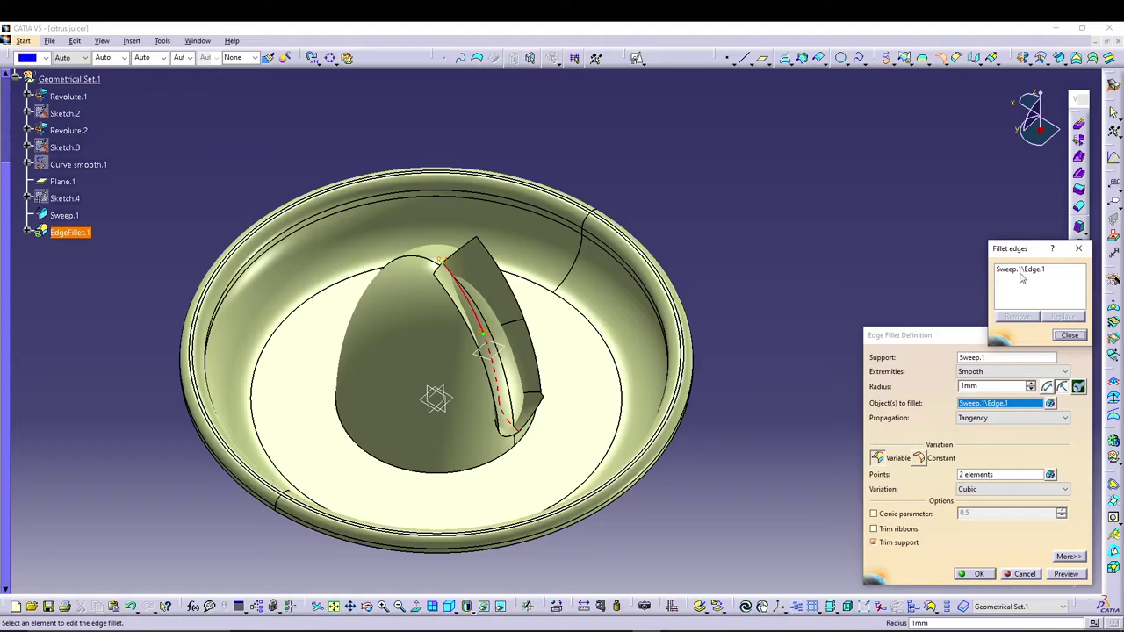
pyautogui.click(1070, 337)
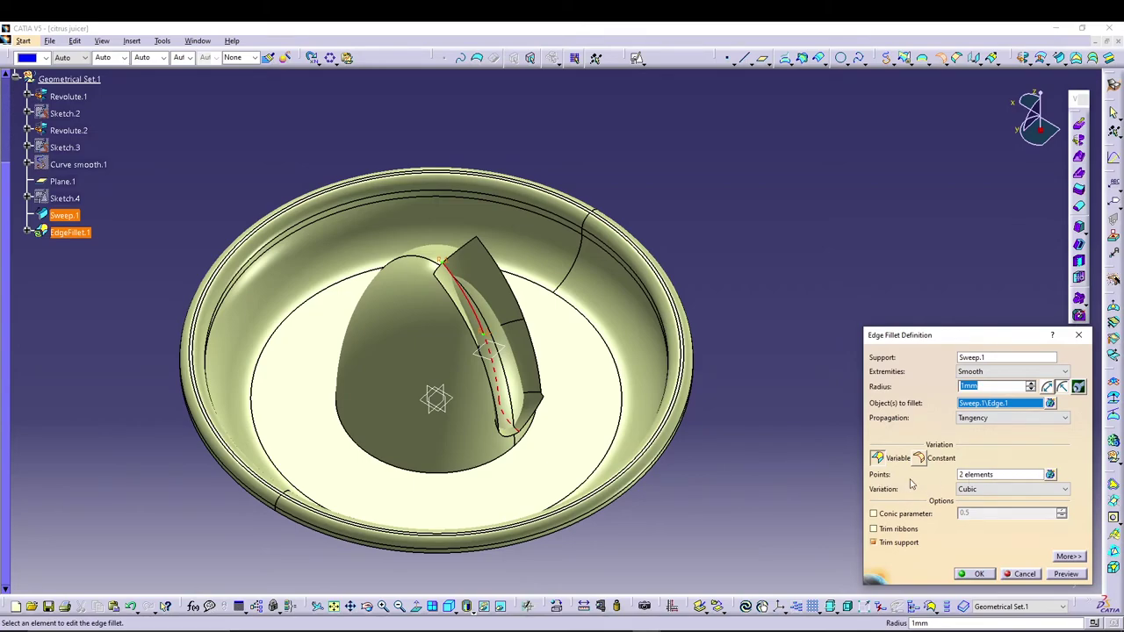
pyautogui.click(1049, 476)
pyautogui.click(1025, 271)
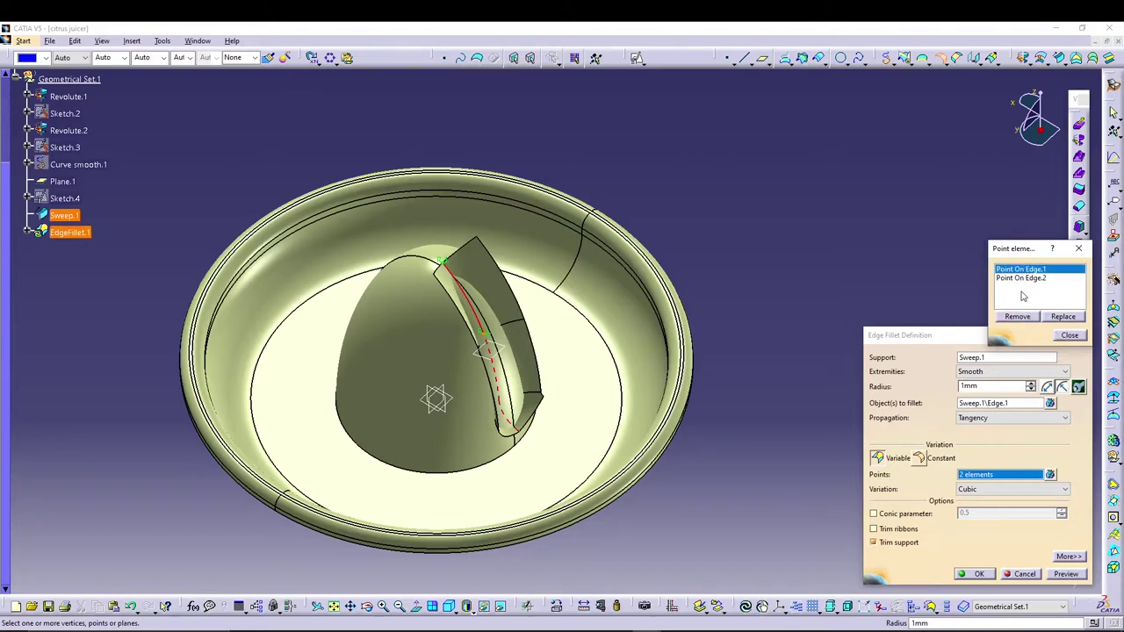
pyautogui.click(1026, 280)
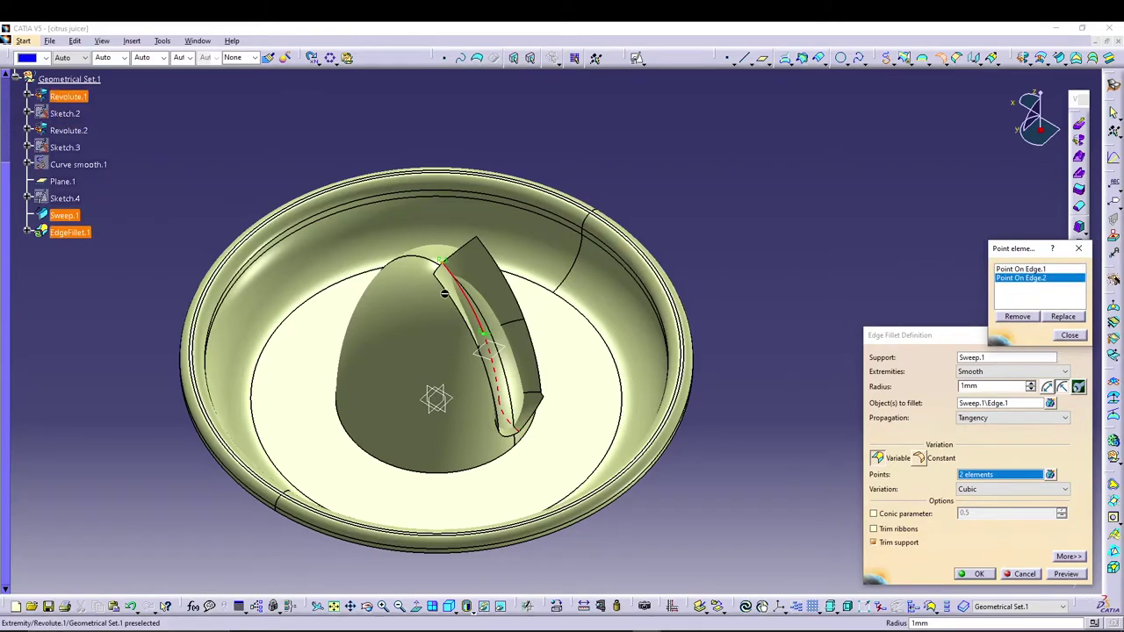
pyautogui.click(1022, 269)
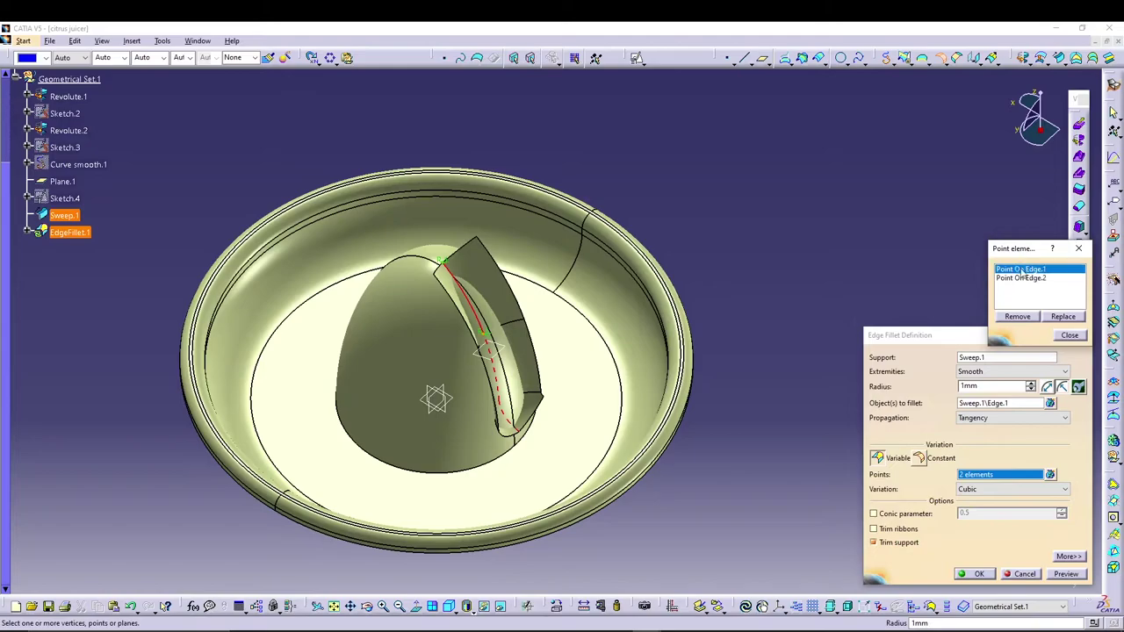
pyautogui.click(1025, 280)
pyautogui.click(1027, 269)
pyautogui.click(1060, 317)
pyautogui.click(527, 436)
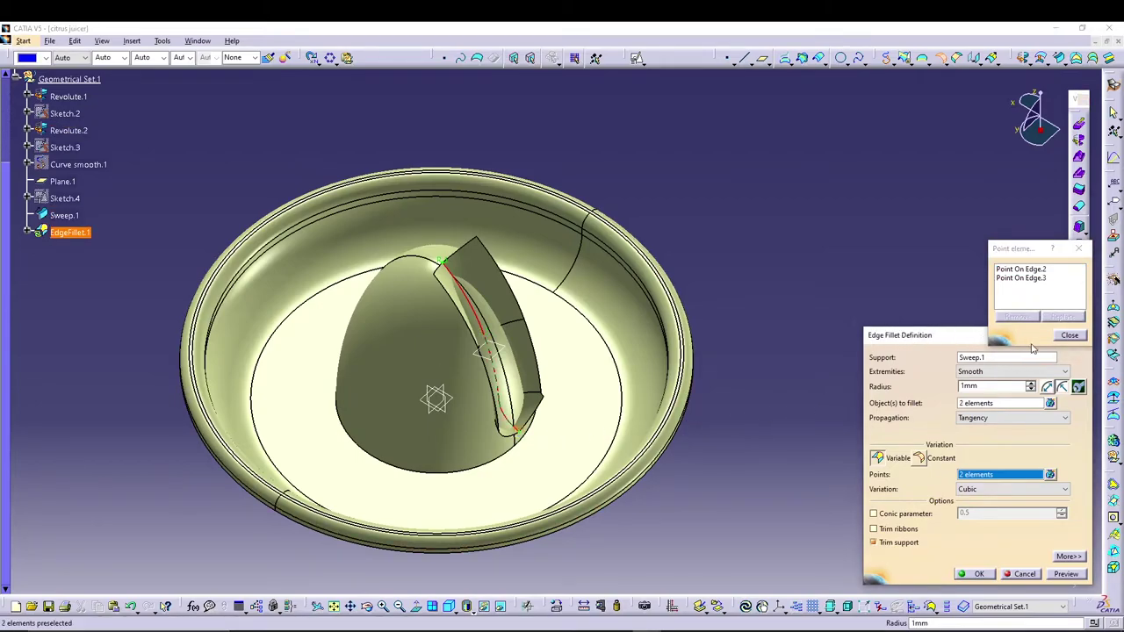
# Change the fillet radius at the sweep's lower-end vertex from 1mm to 8mm.
pyautogui.click(1069, 336)
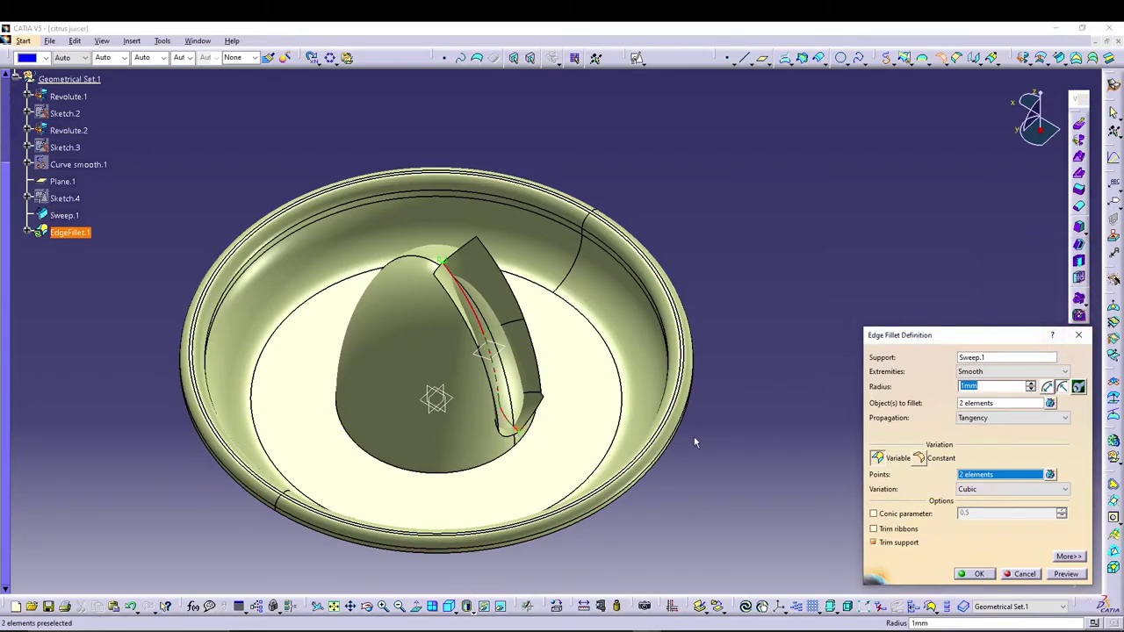
pyautogui.click(512, 429)
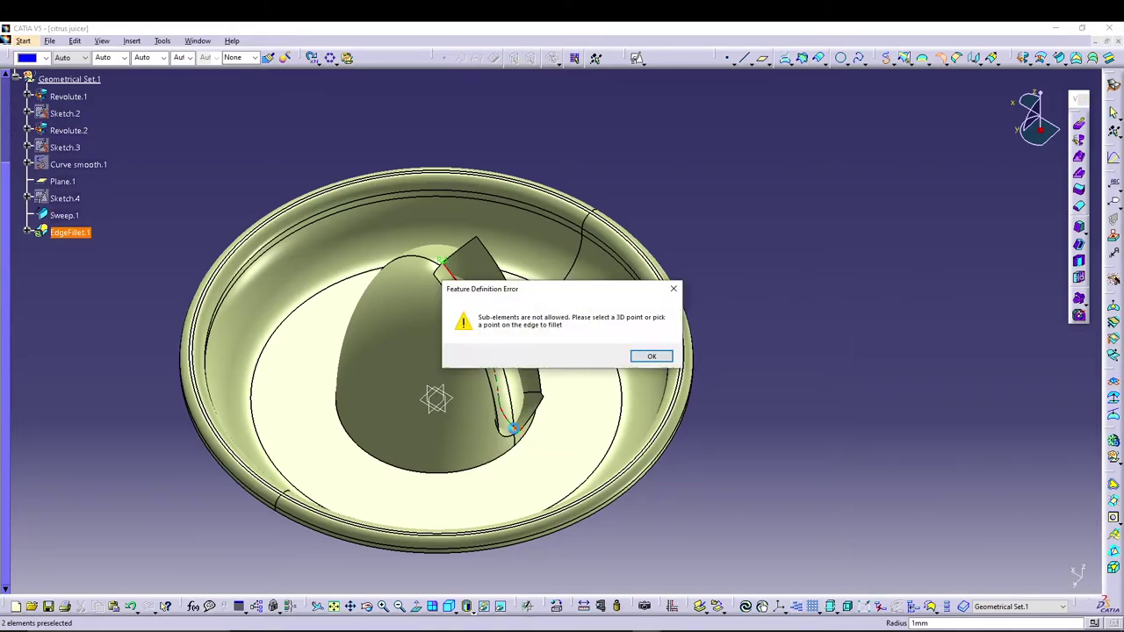
pyautogui.click(650, 356)
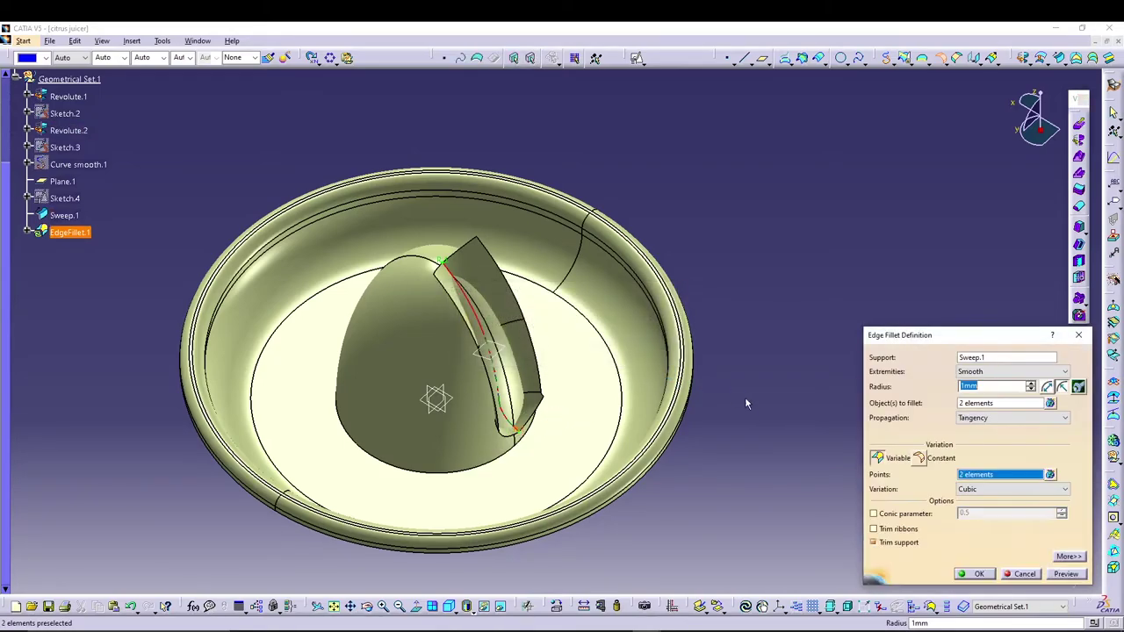
pyautogui.click(518, 430)
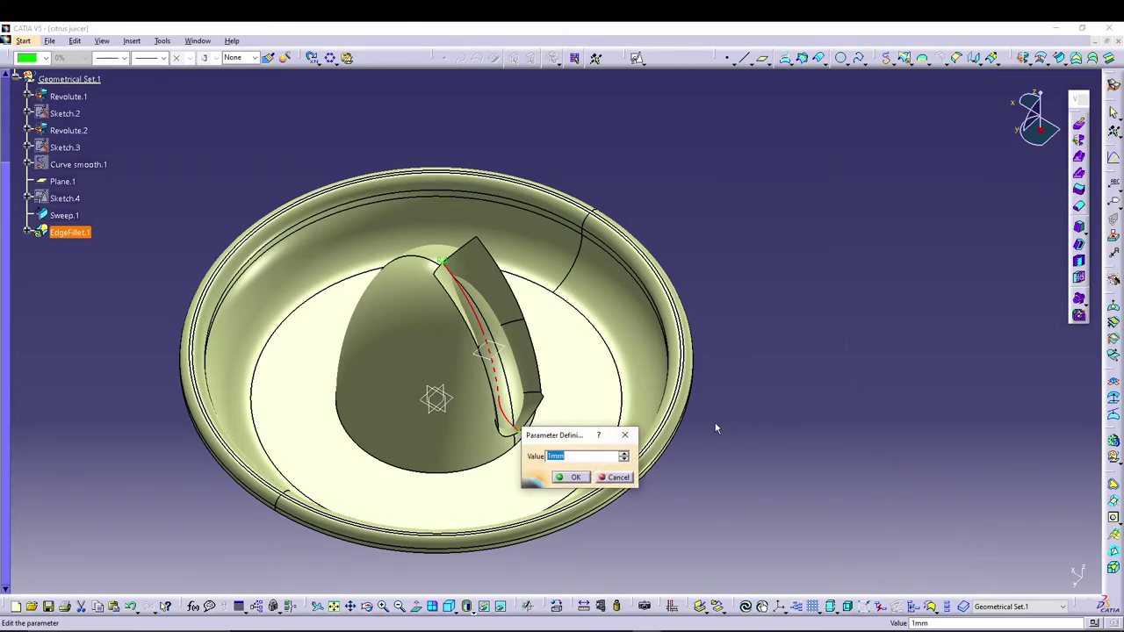
pyautogui.press('Return')
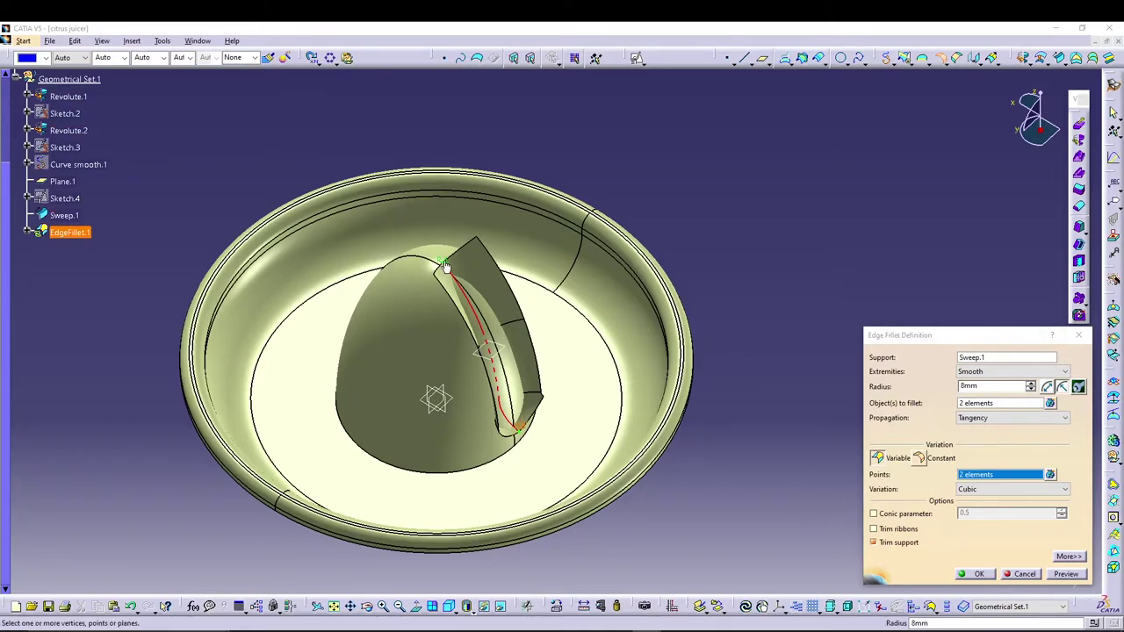
# Create EdgeFillet.1 and orbit the juicer to inspect its varying-radius rounding.
pyautogui.click(981, 575)
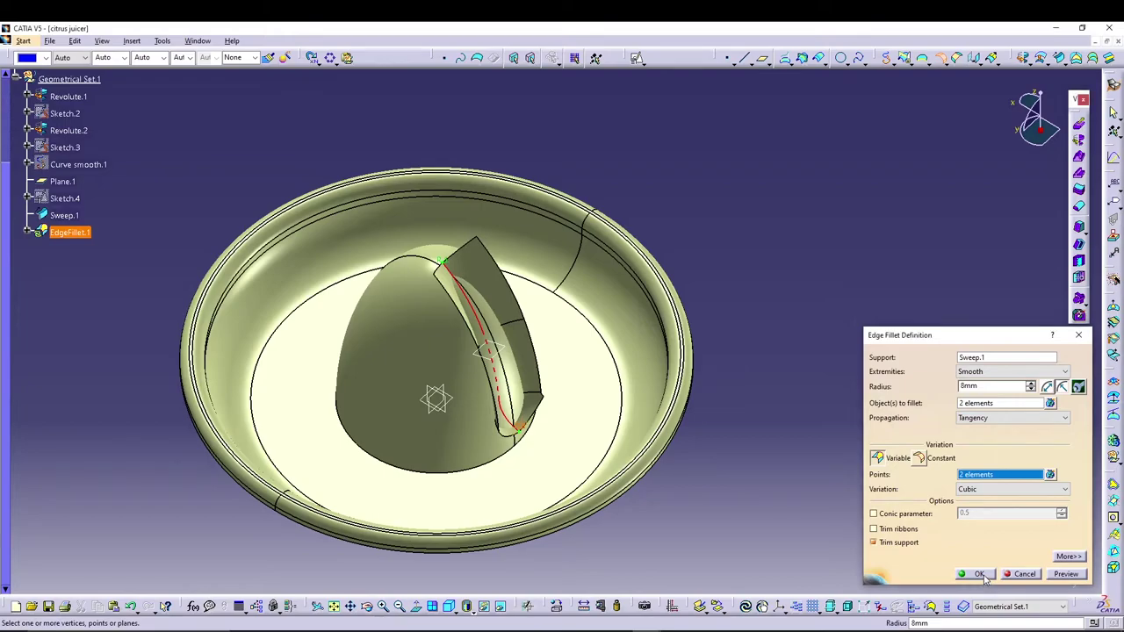
pyautogui.moveTo(824, 353); pyautogui.dragTo(773, 377, button='middle')
pyautogui.moveTo(648, 359); pyautogui.dragTo(784, 312, button='middle')
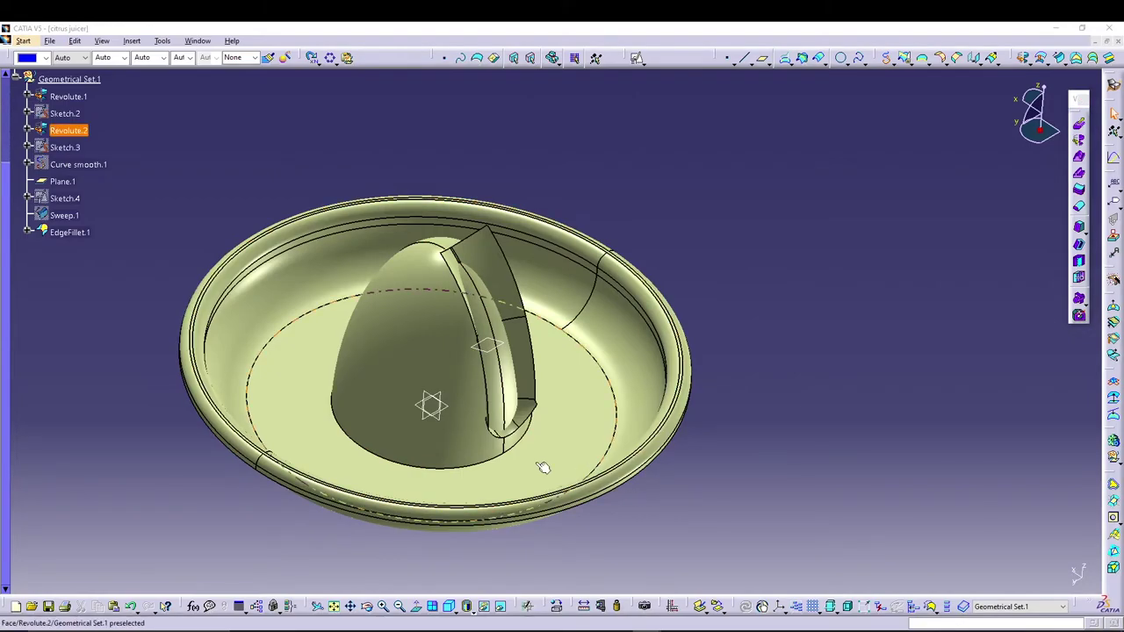
pyautogui.moveTo(772, 352); pyautogui.dragTo(776, 317, button='middle')
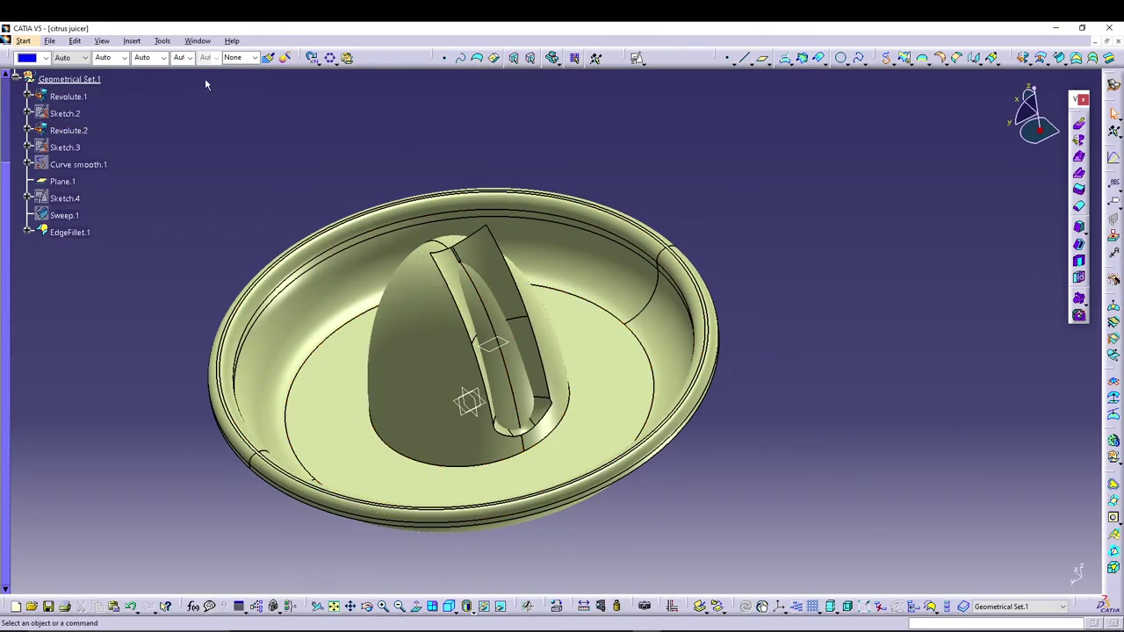
# Start a circular pattern set to Complete crown with 10 instances.
pyautogui.click(132, 40)
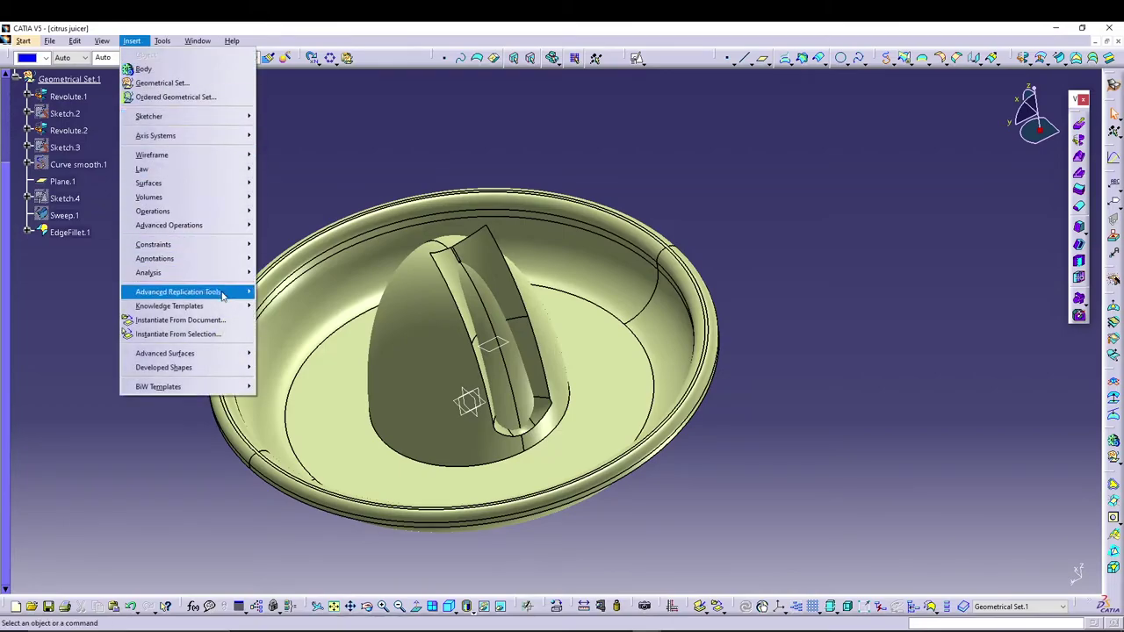
pyautogui.moveTo(222, 295)
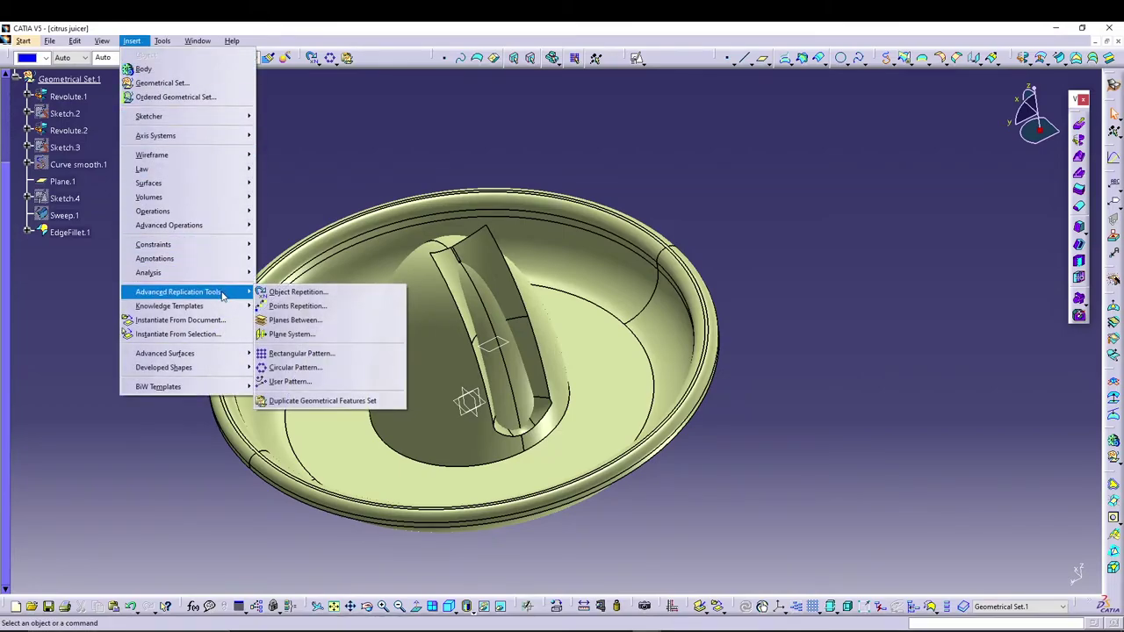
pyautogui.click(314, 367)
pyautogui.click(914, 314)
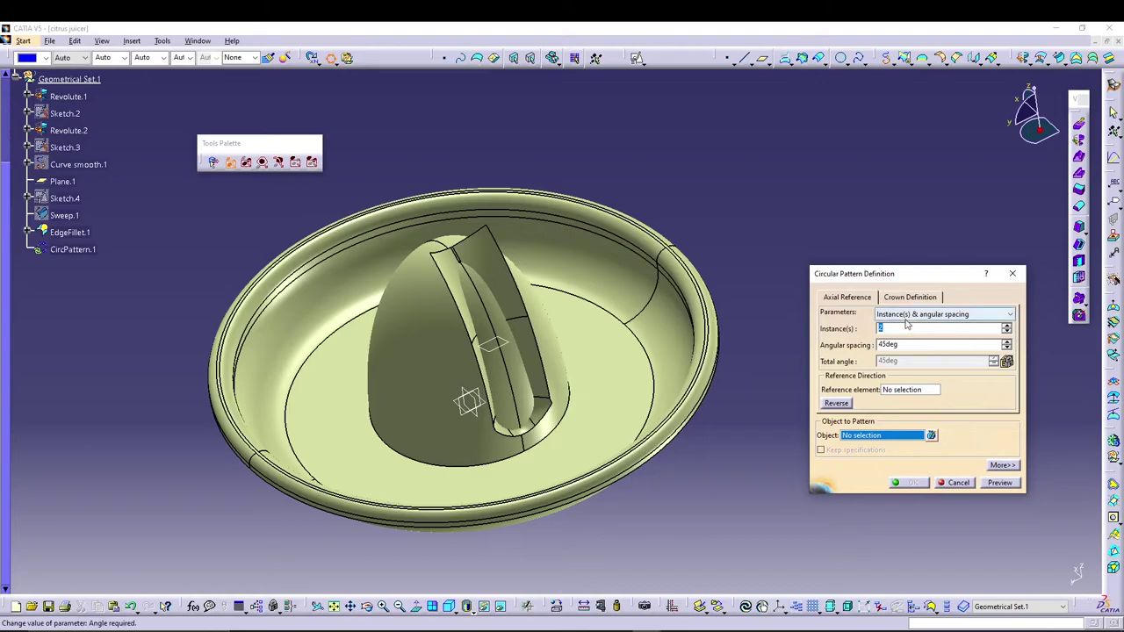
pyautogui.click(904, 353)
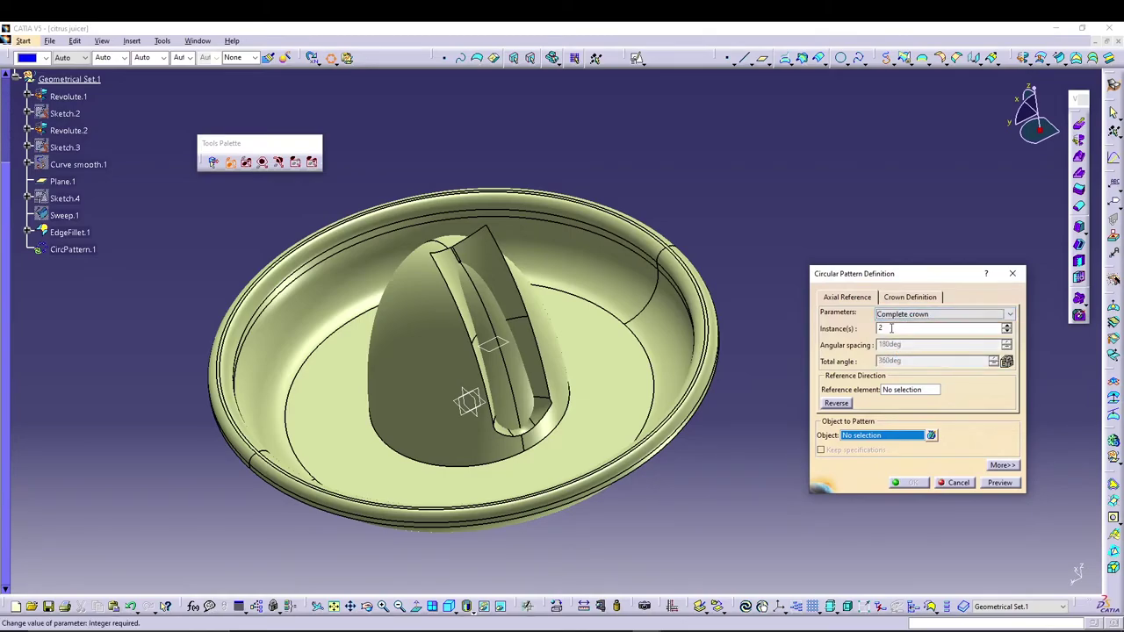
pyautogui.doubleClick(891, 328)
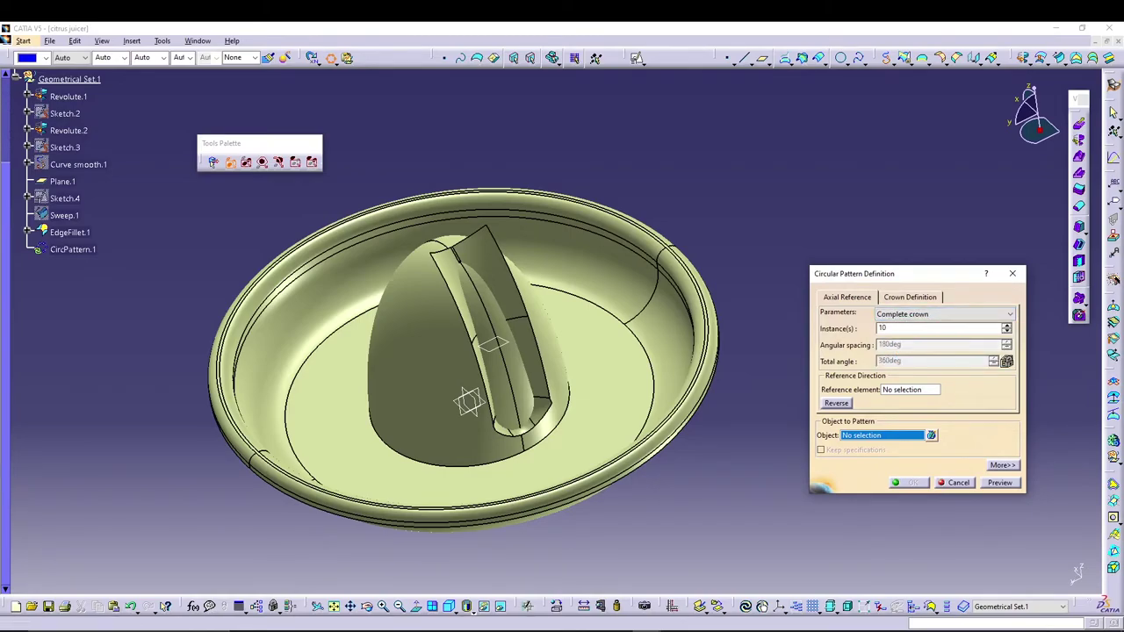
# Pattern EdgeFillet.1 about the Z Axis to create CircPattern.1, then inspect the ribbed cone.
pyautogui.click(900, 391)
pyautogui.rightClick(905, 392)
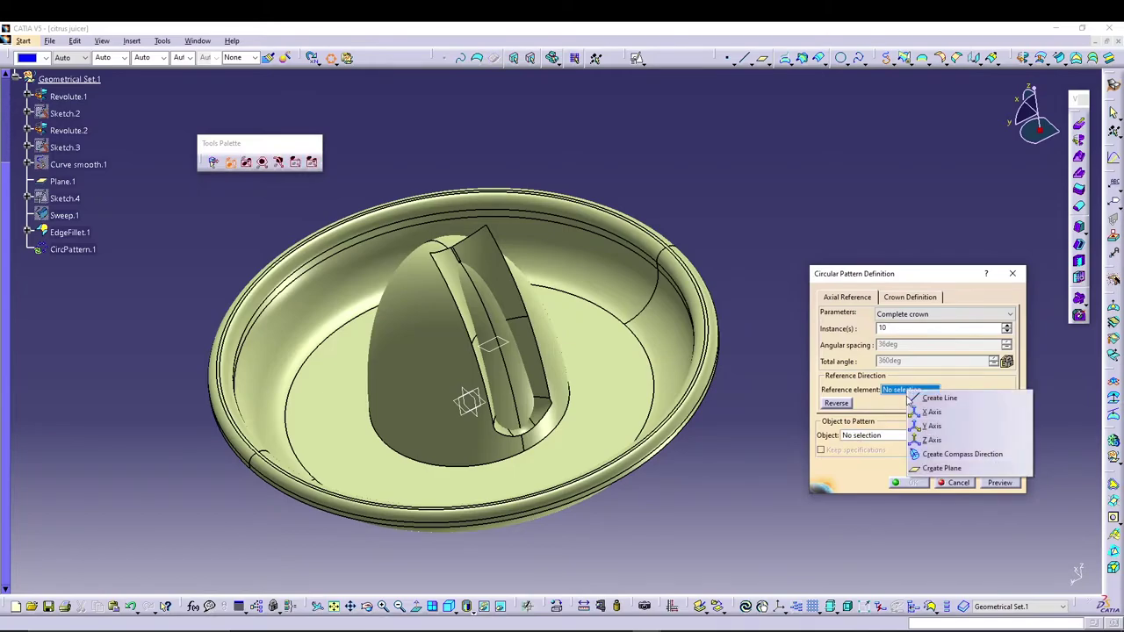
pyautogui.click(922, 422)
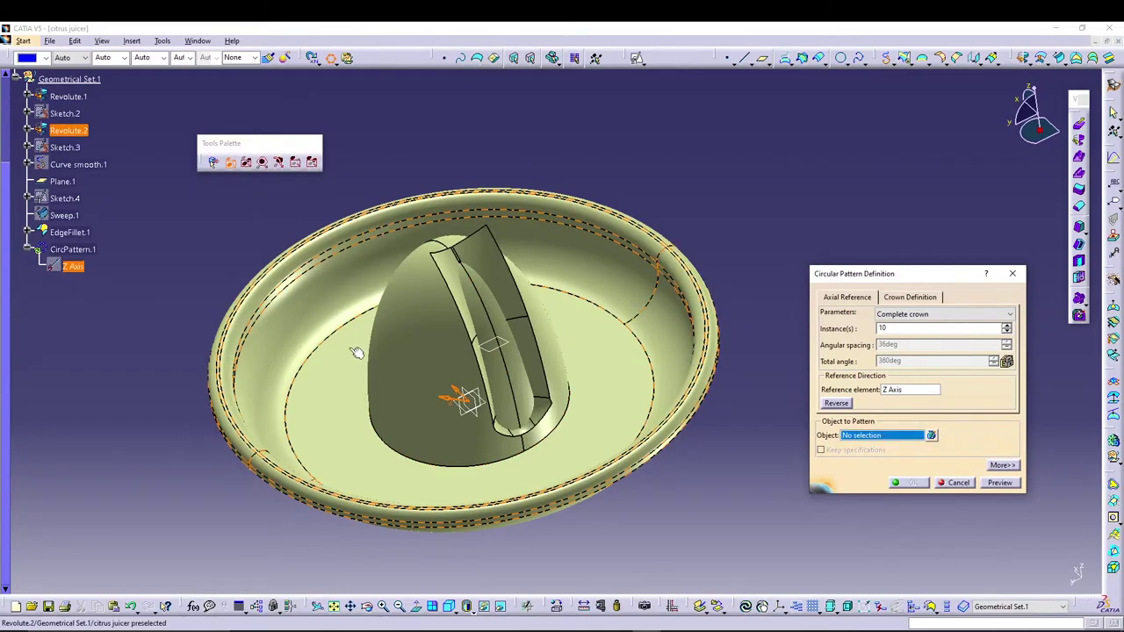
pyautogui.click(854, 437)
pyautogui.click(86, 234)
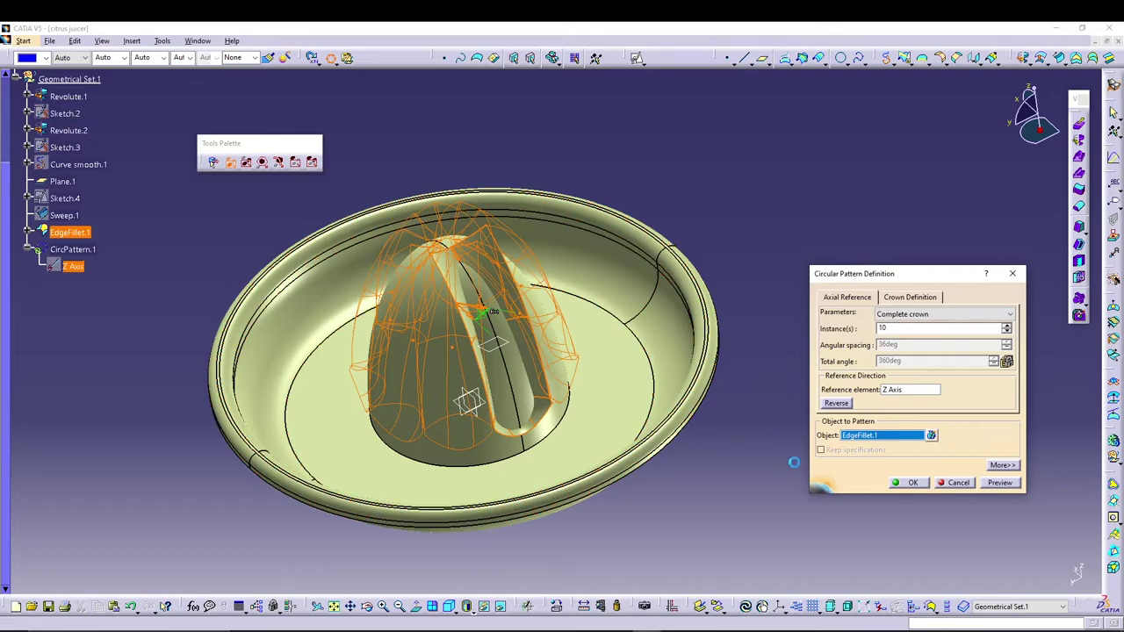
pyautogui.click(912, 483)
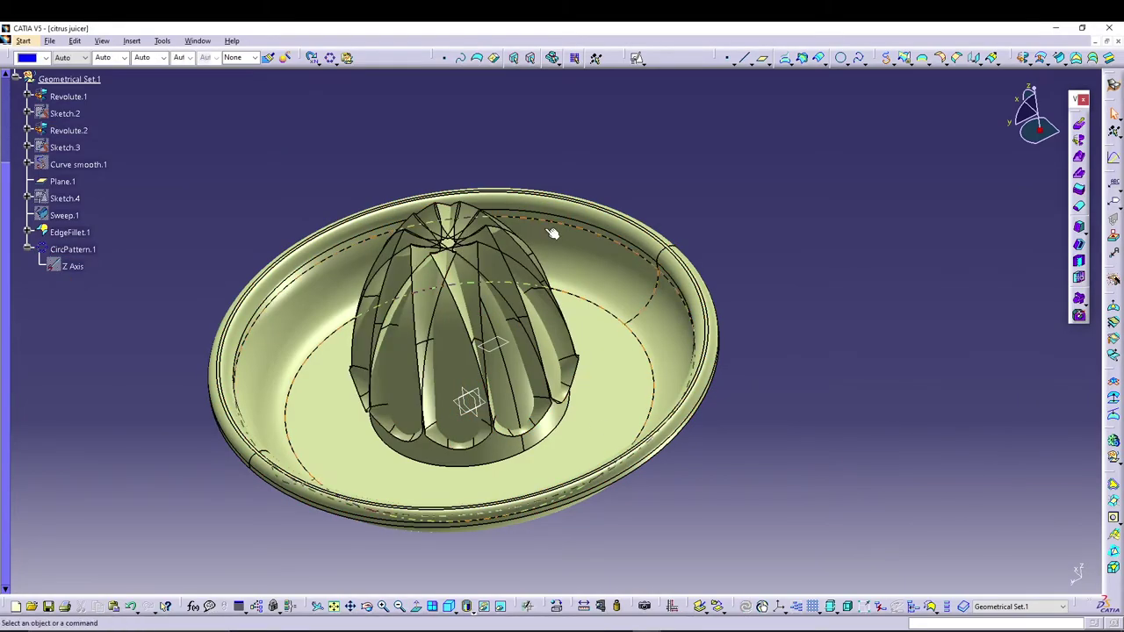
pyautogui.moveTo(564, 187); pyautogui.dragTo(600, 173, button='middle')
pyautogui.moveTo(823, 397); pyautogui.dragTo(634, 481, button='middle')
pyautogui.click(520, 479)
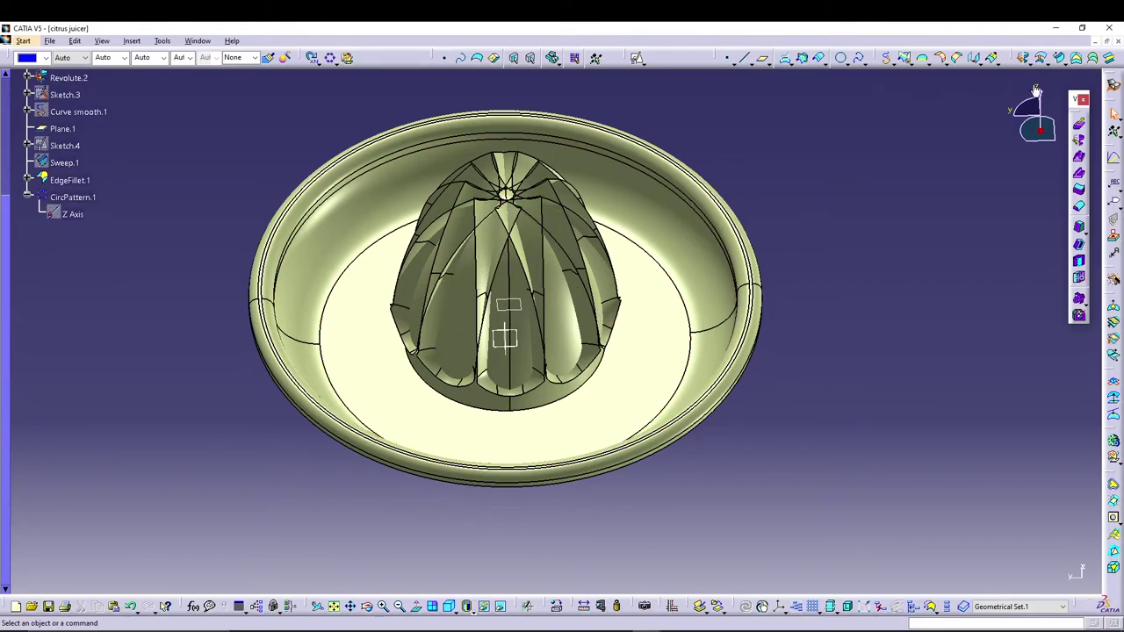
# Trim Revolute.1 against EdgeFillet.1, choosing the kept side, to create Trim.1.
pyautogui.click(904, 58)
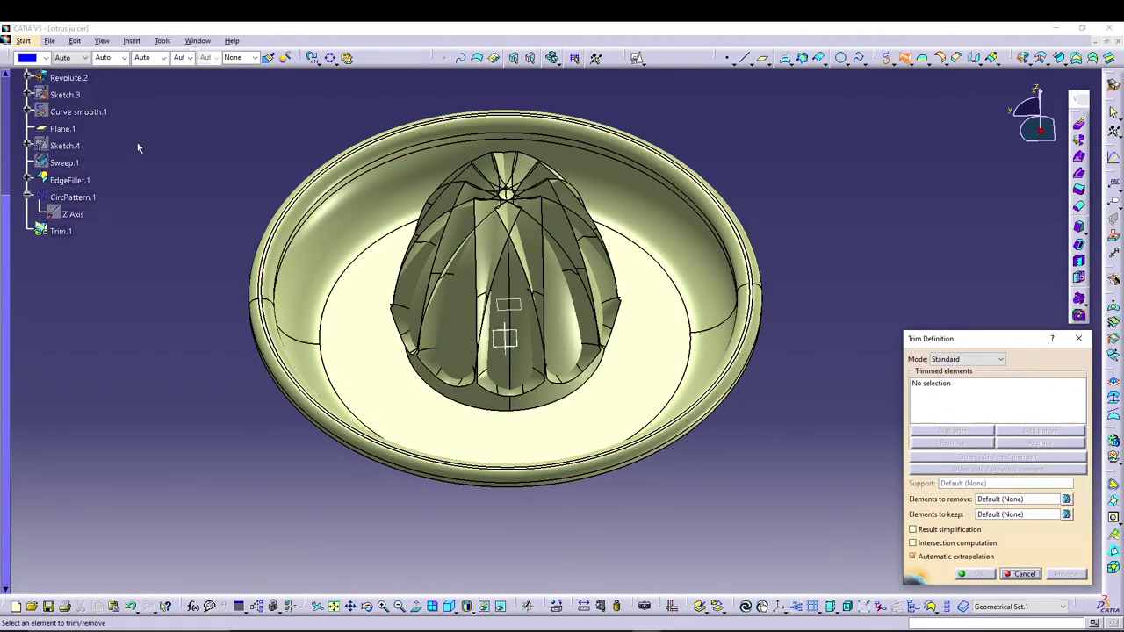
pyautogui.scroll(3, 115, 128)
pyautogui.click(86, 97)
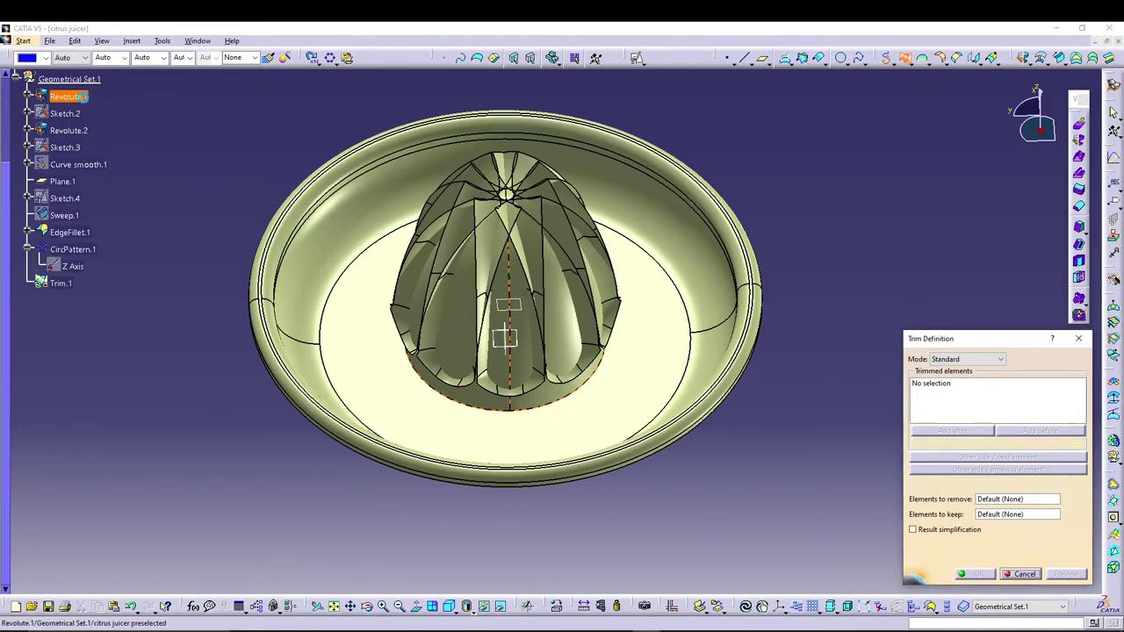
pyautogui.click(72, 232)
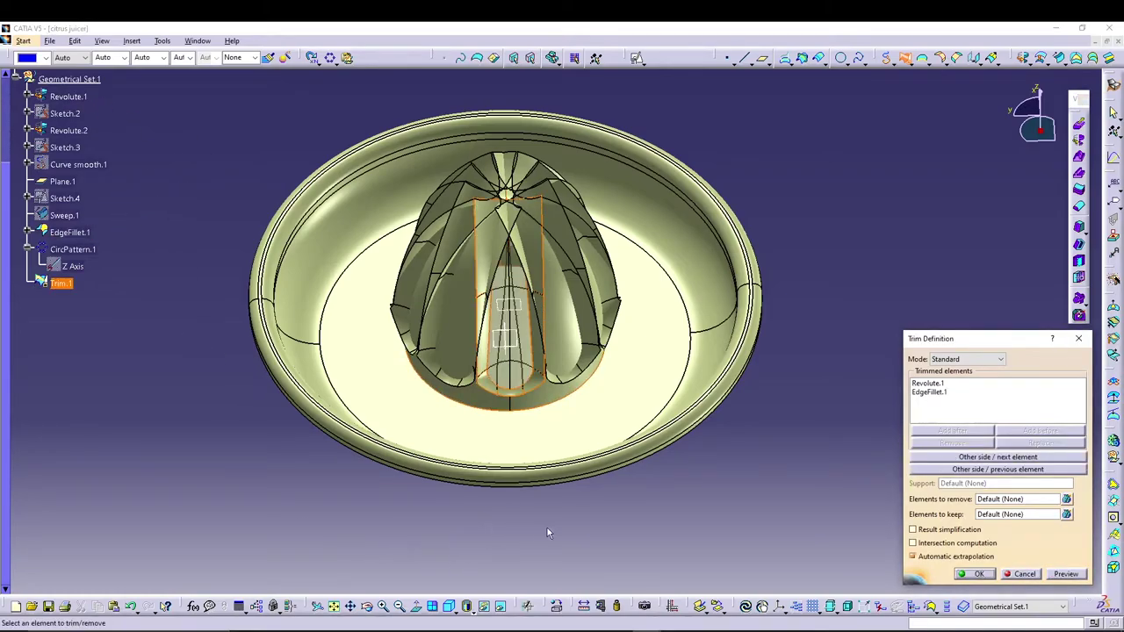
pyautogui.moveTo(547, 527); pyautogui.dragTo(572, 454, button='middle')
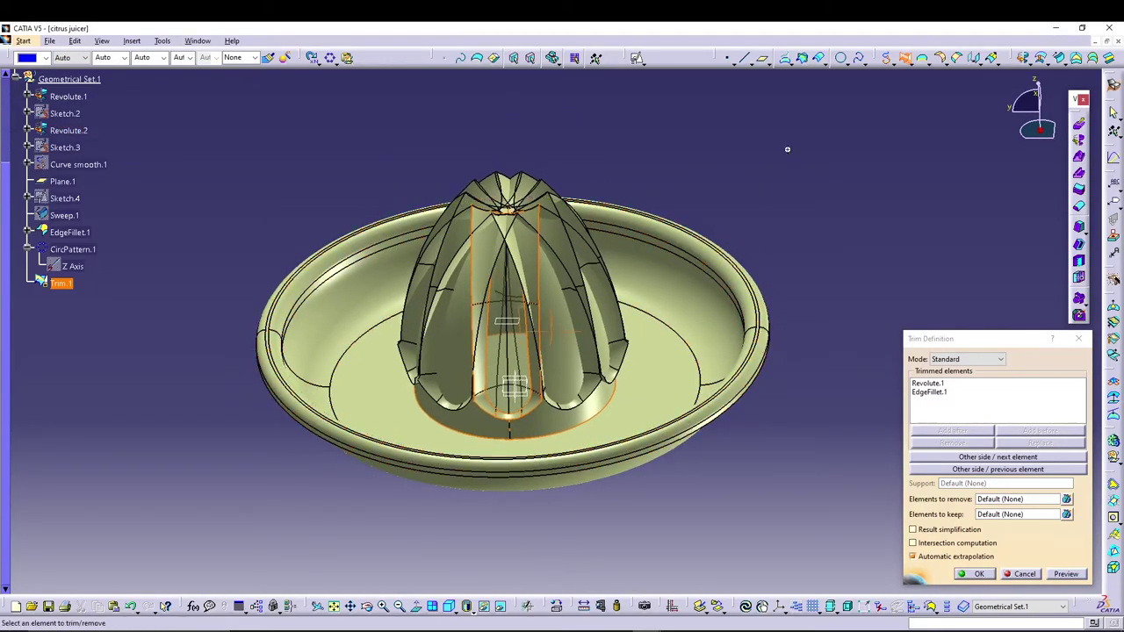
pyautogui.moveTo(787, 150); pyautogui.dragTo(732, 198, button='middle')
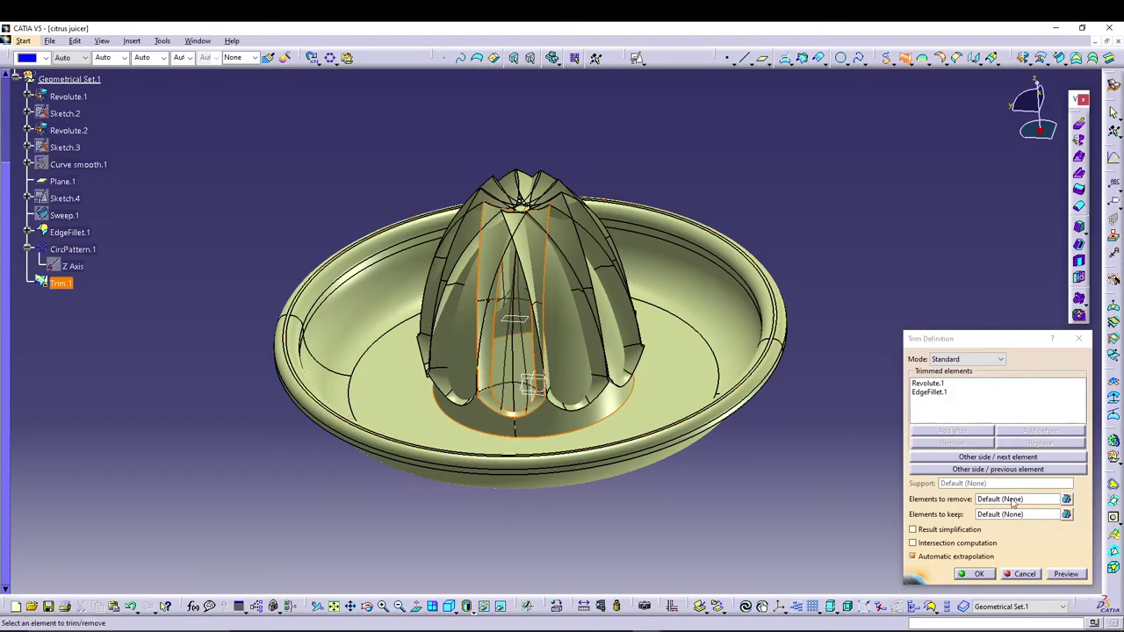
pyautogui.click(971, 457)
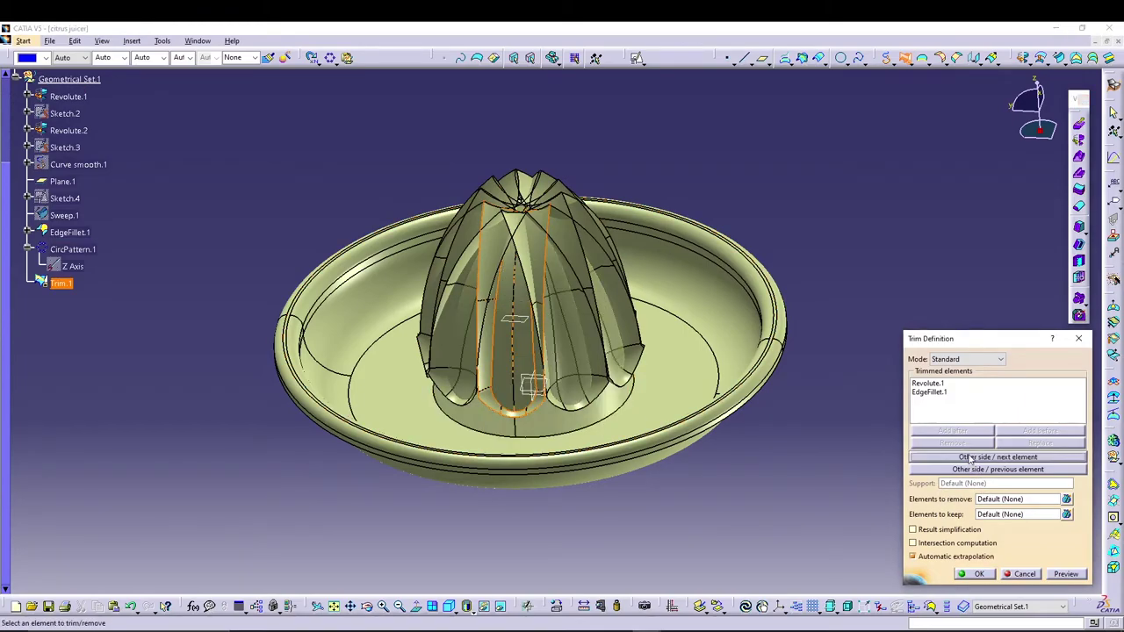
pyautogui.moveTo(848, 243); pyautogui.dragTo(779, 255, button='middle')
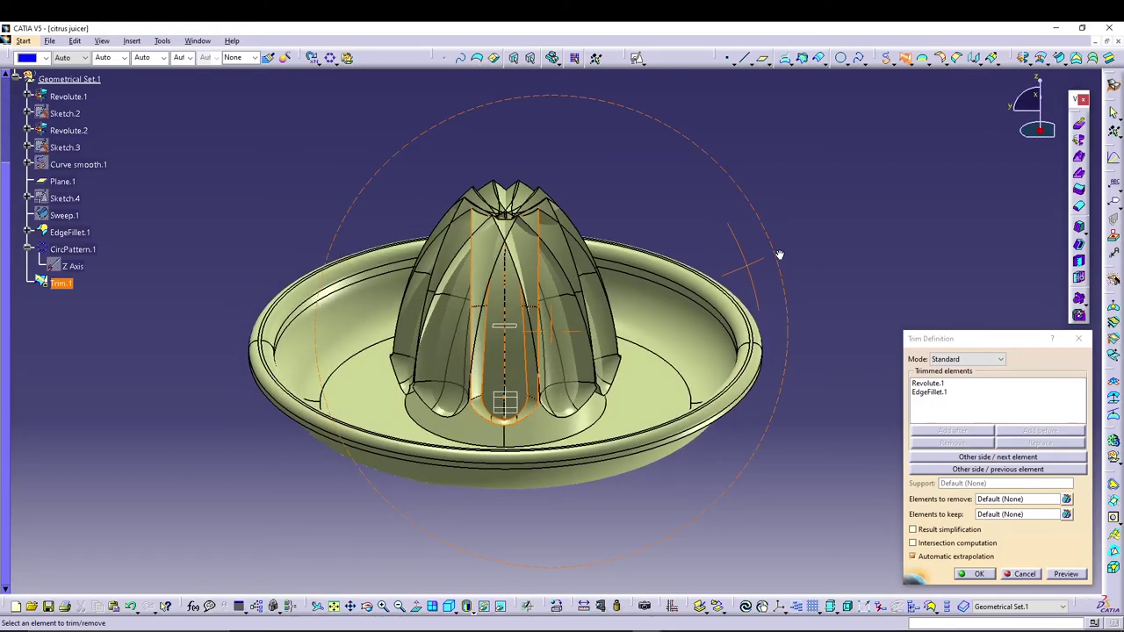
pyautogui.click(955, 470)
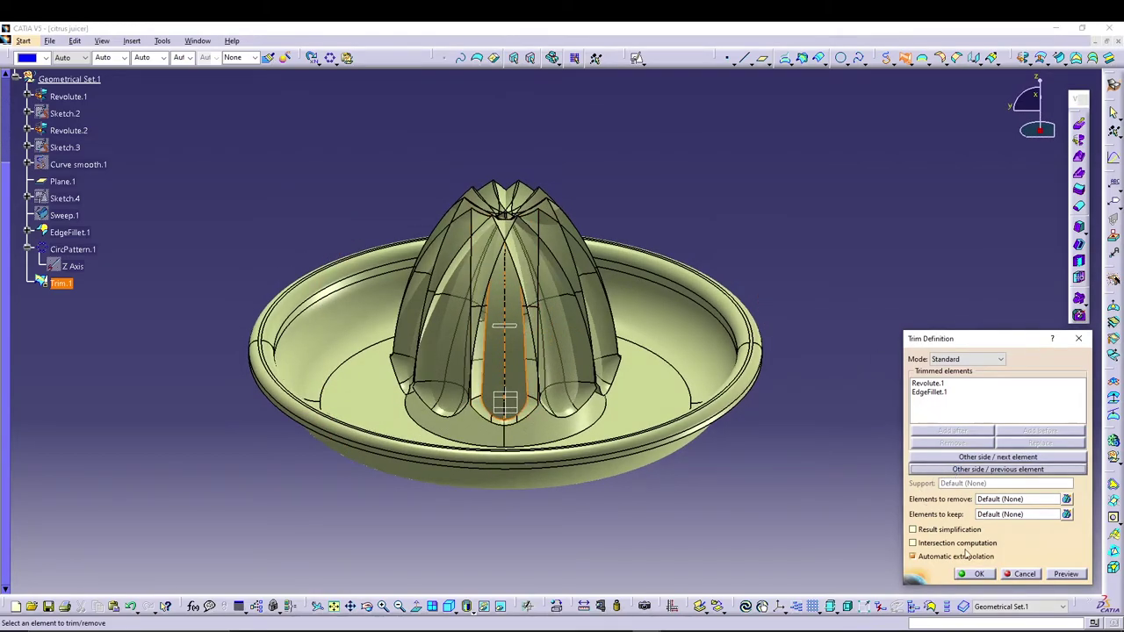
pyautogui.click(978, 574)
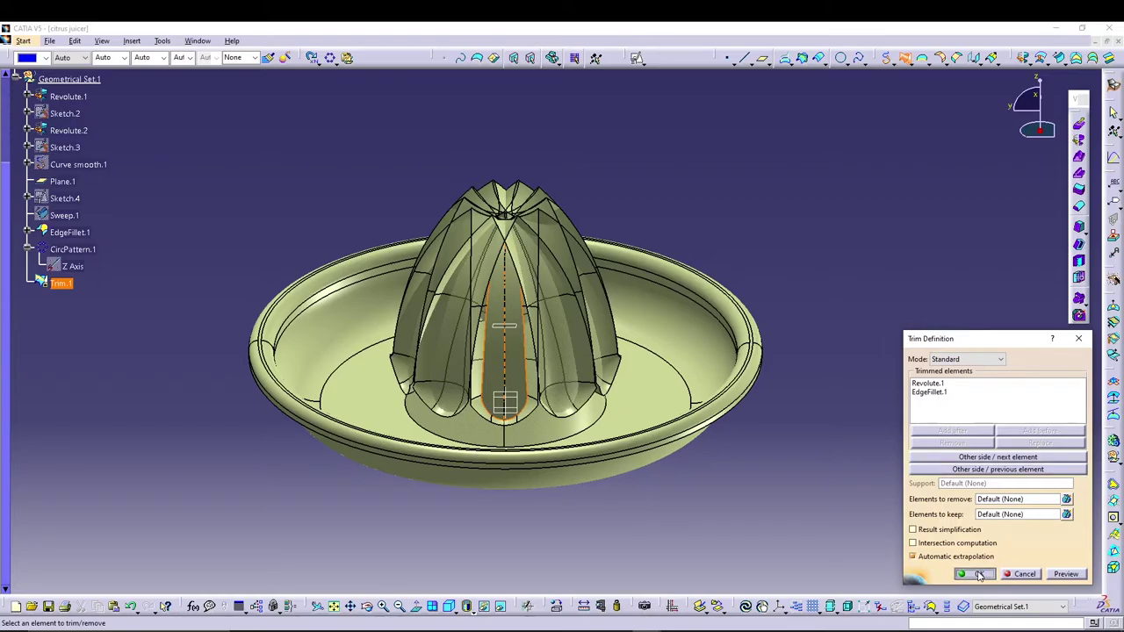
# Edit Trim.1 to keep the other side and inspect the grooved cone.
pyautogui.doubleClick(61, 283)
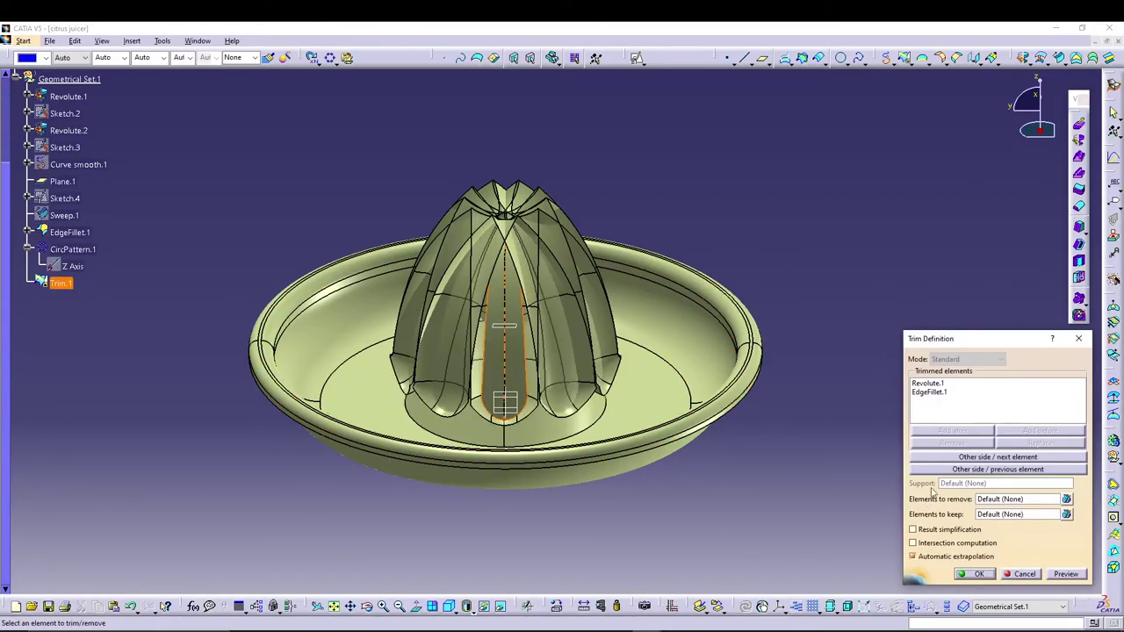
pyautogui.click(963, 458)
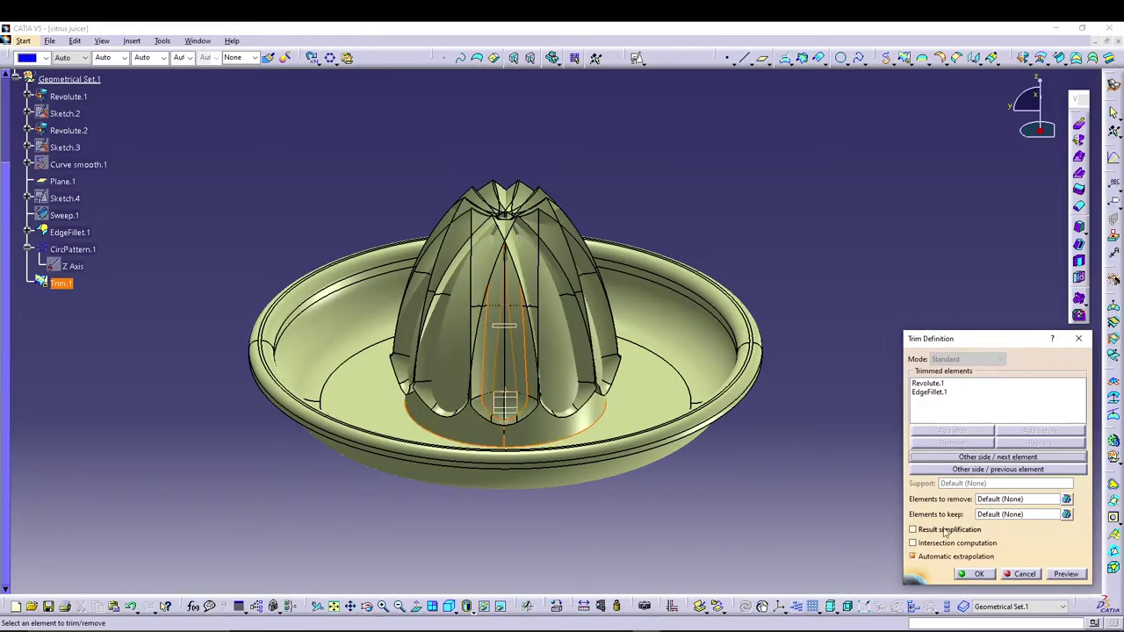
pyautogui.click(973, 574)
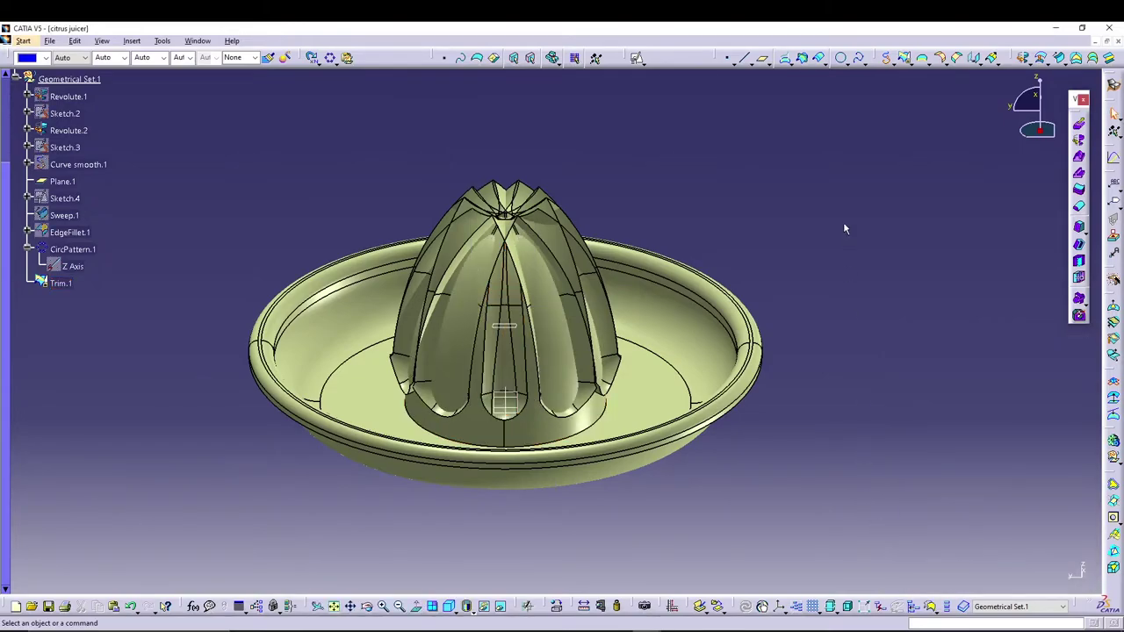
pyautogui.moveTo(843, 223); pyautogui.dragTo(747, 231, button='middle')
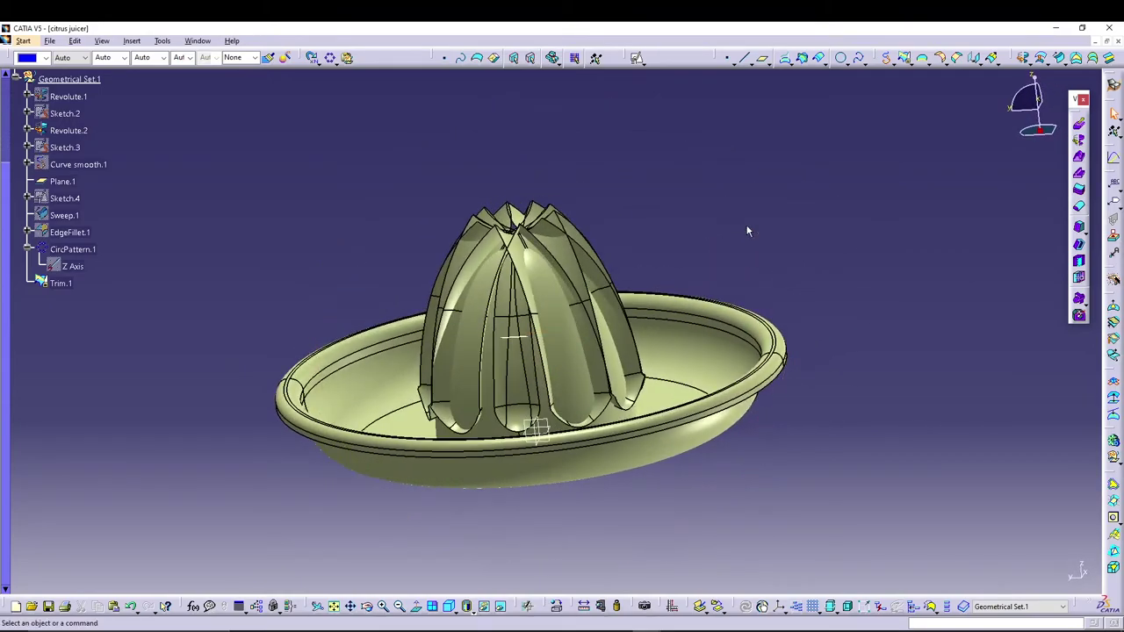
pyautogui.moveTo(692, 182); pyautogui.dragTo(718, 201, button='middle')
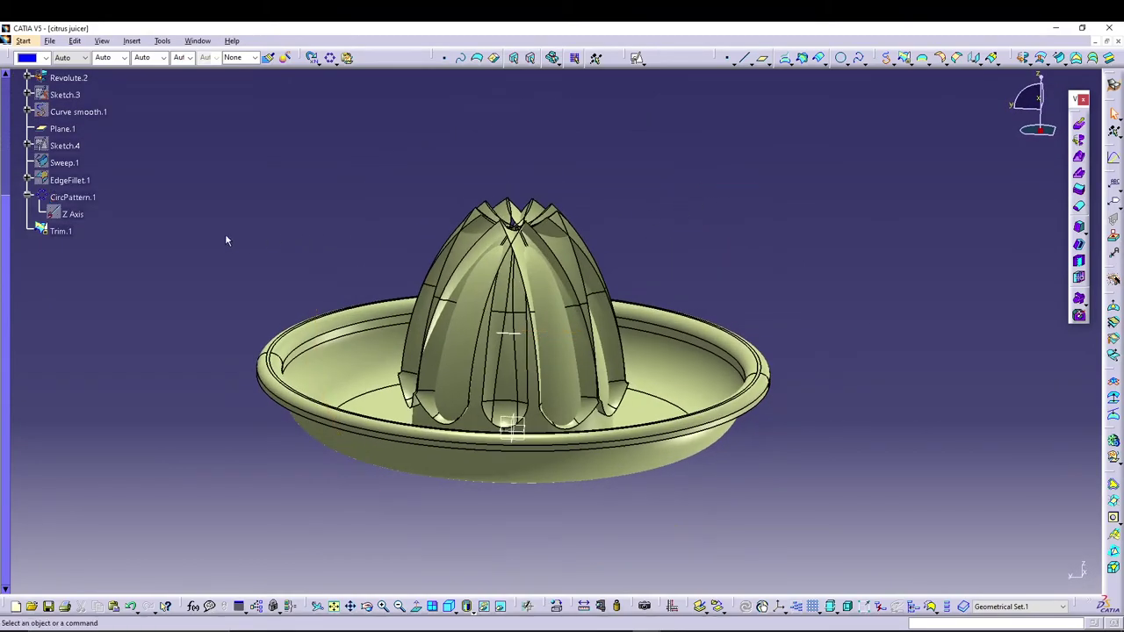
# Add CircPattern.1 to Trim.1 and set the kept side so all ten grooves are cut.
pyautogui.doubleClick(60, 231)
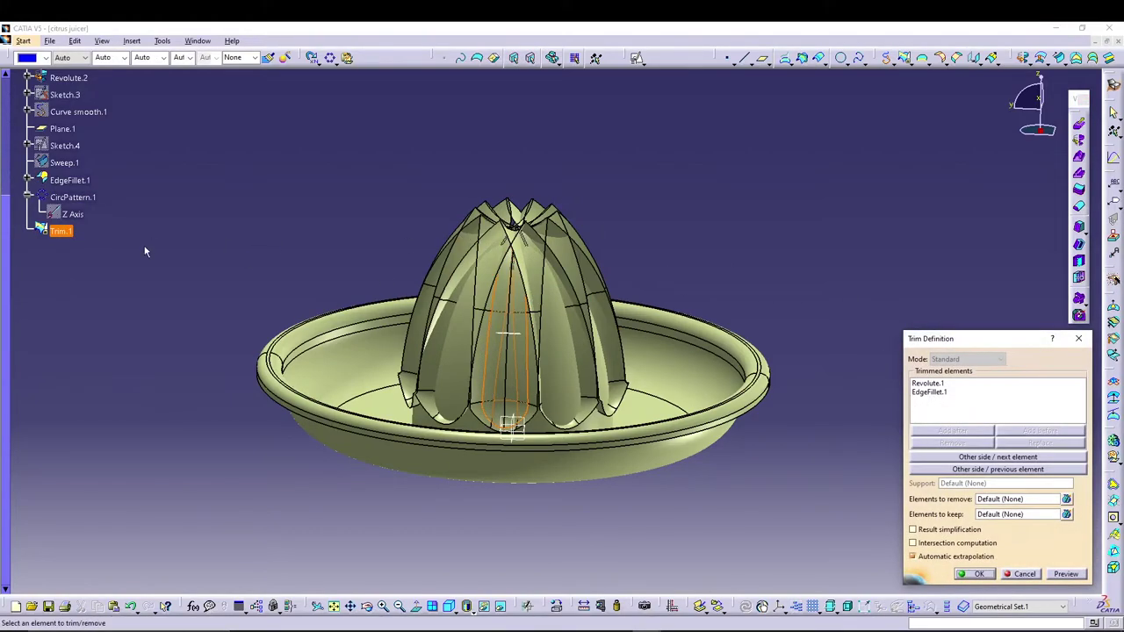
pyautogui.click(88, 195)
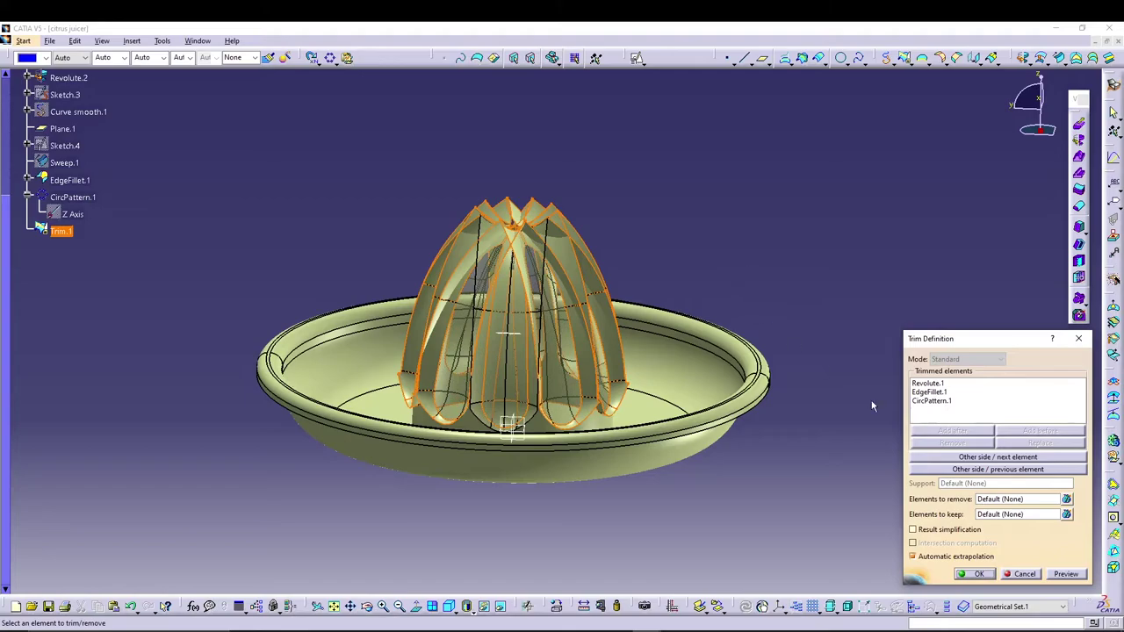
pyautogui.click(970, 460)
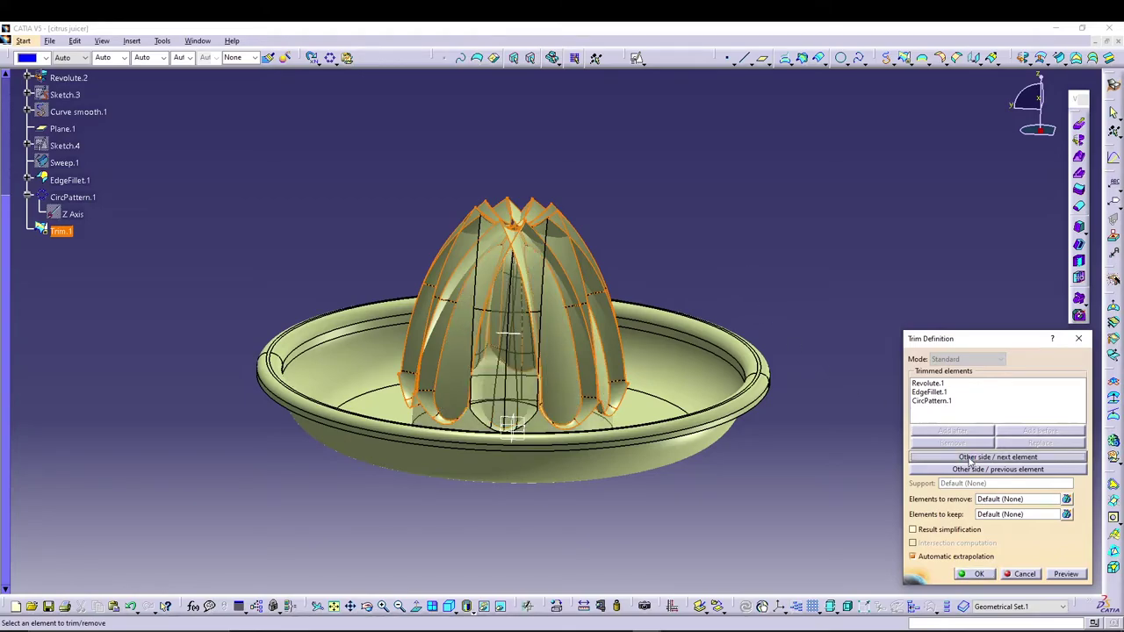
pyautogui.click(979, 470)
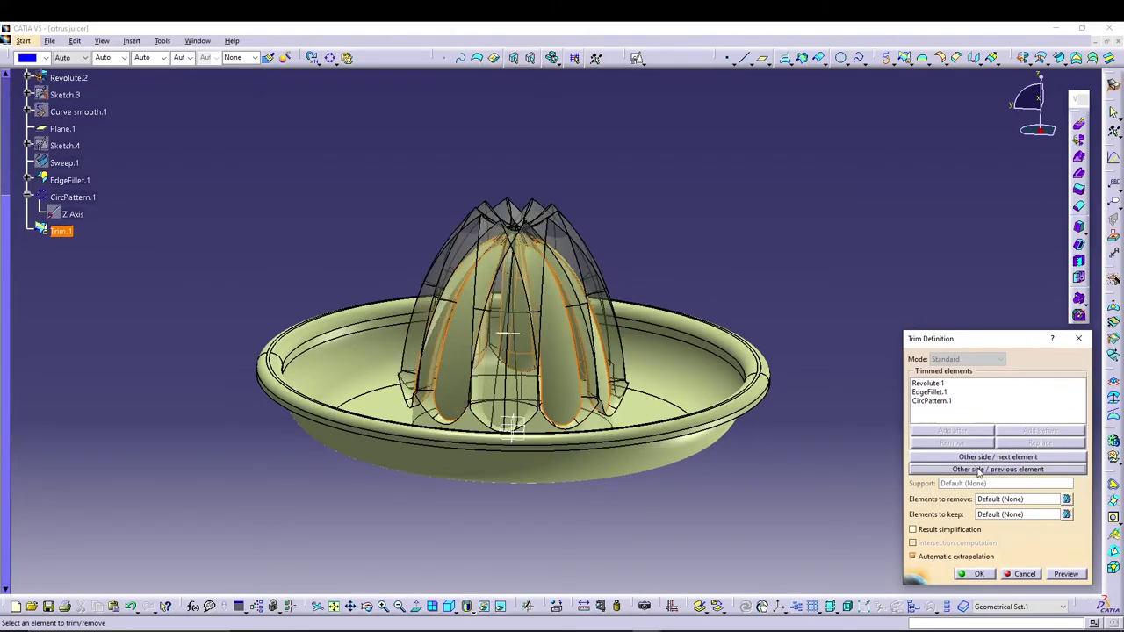
pyautogui.click(981, 458)
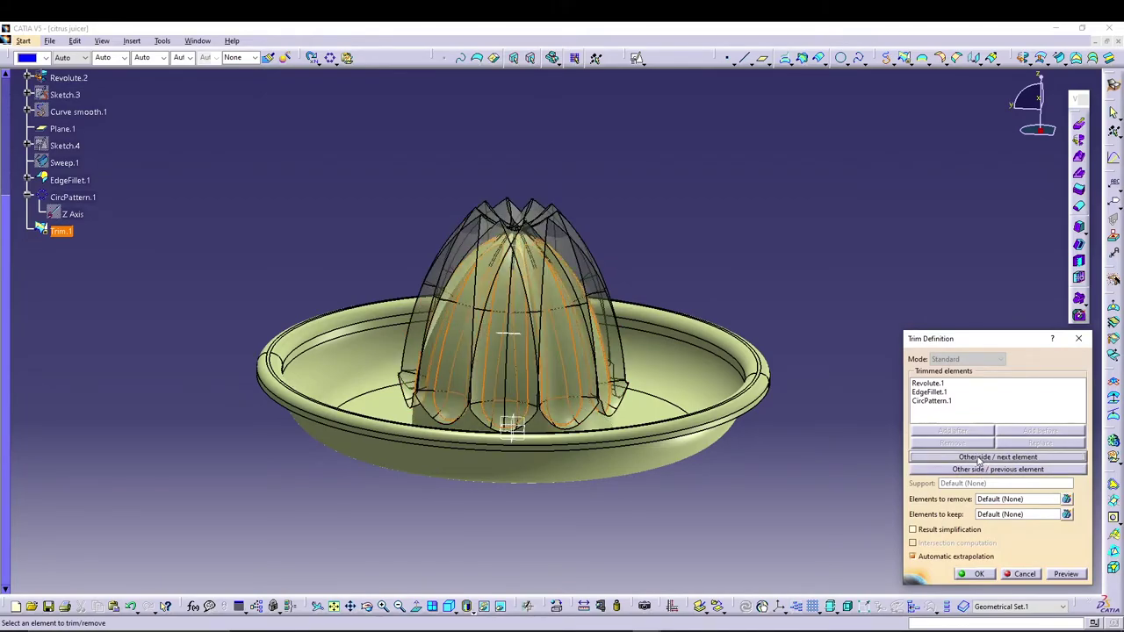
pyautogui.click(979, 573)
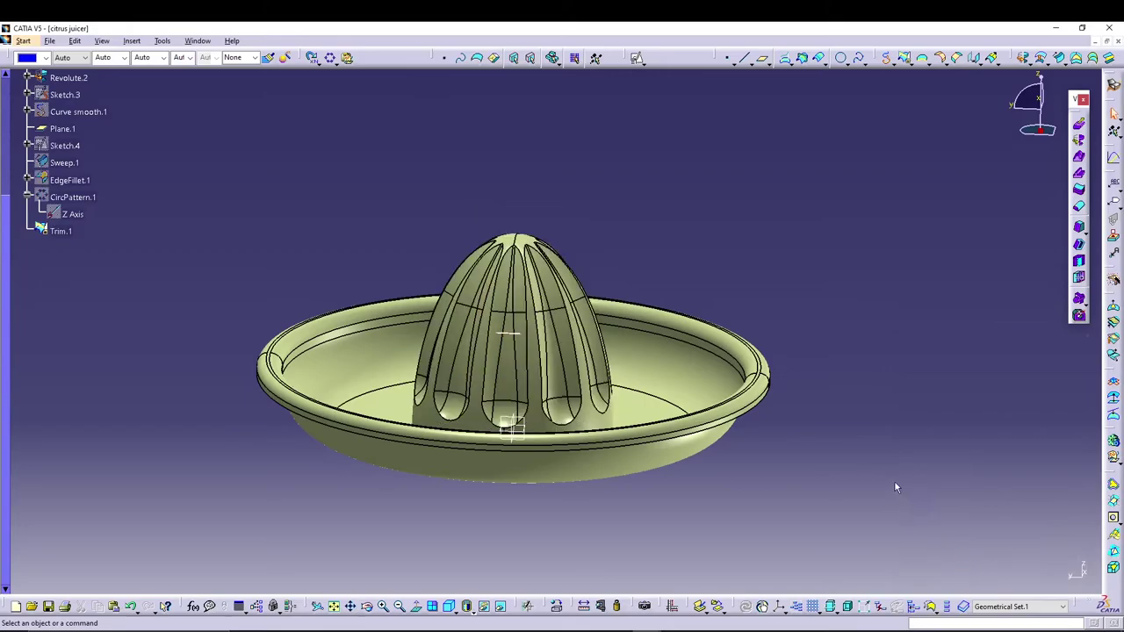
pyautogui.moveTo(740, 202); pyautogui.dragTo(699, 166, button='middle')
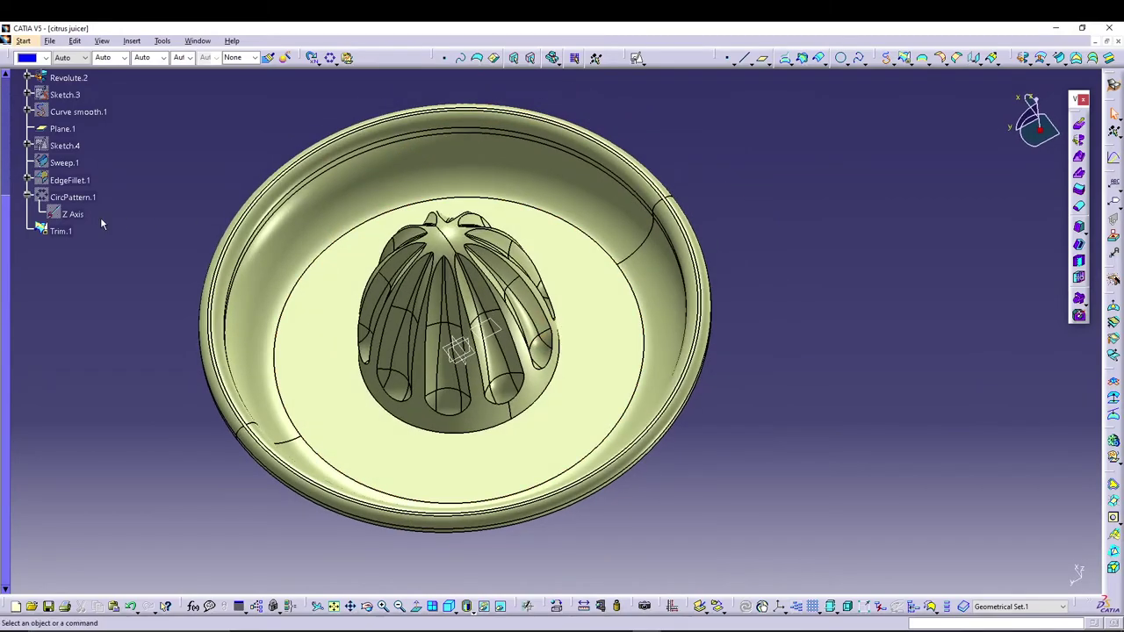
pyautogui.doubleClick(73, 197)
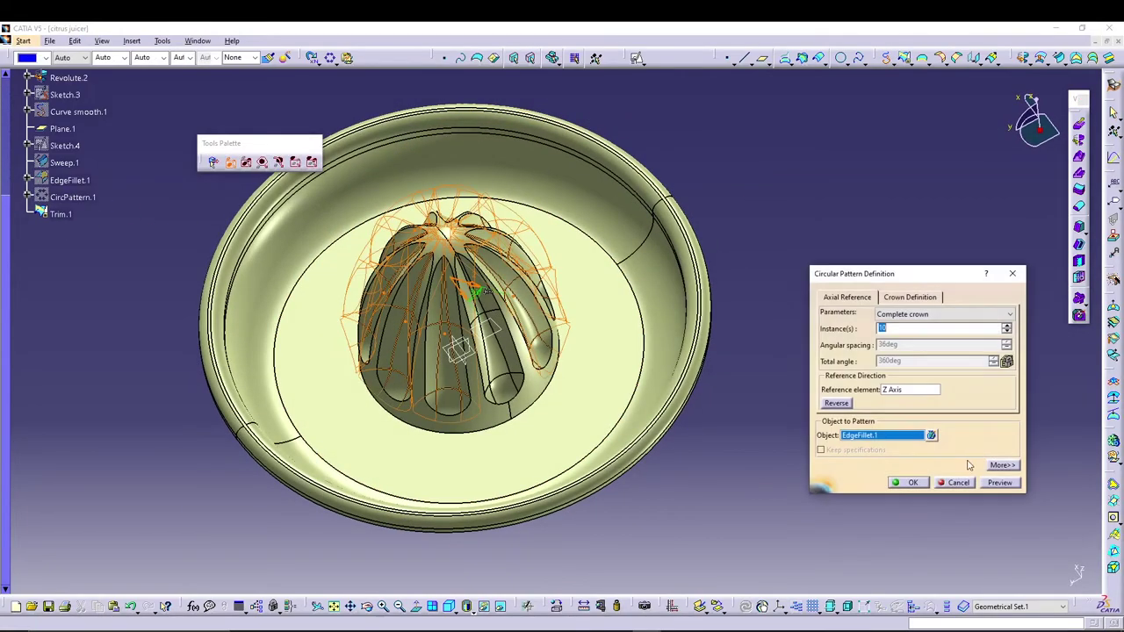
pyautogui.click(956, 483)
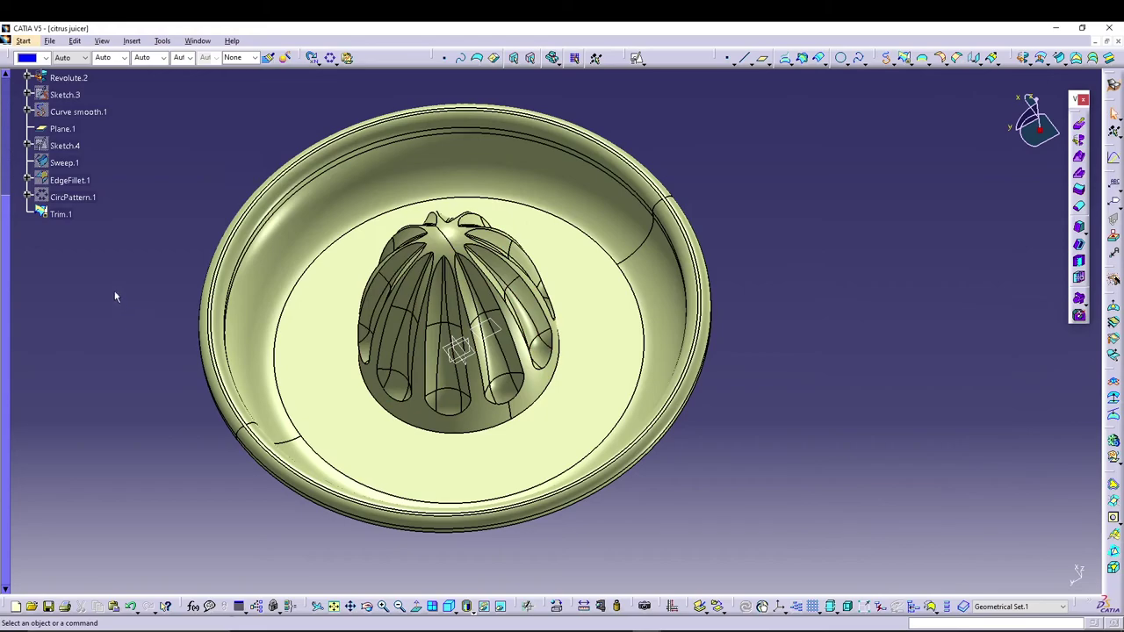
pyautogui.doubleClick(61, 214)
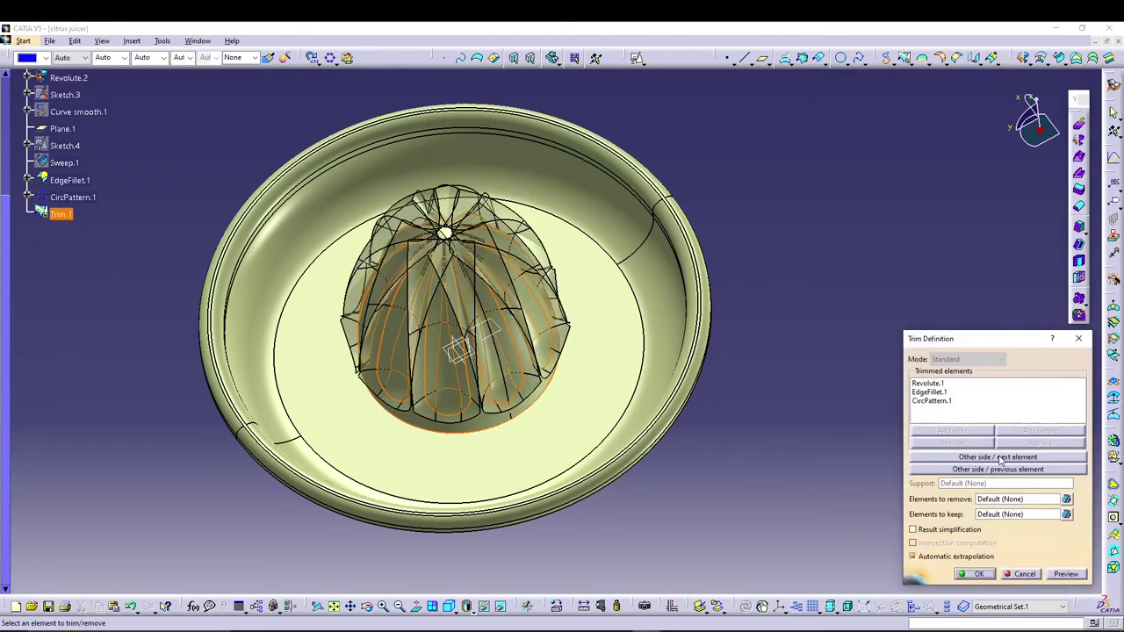
pyautogui.click(1078, 338)
pyautogui.moveTo(792, 307); pyautogui.dragTo(749, 291, button='middle')
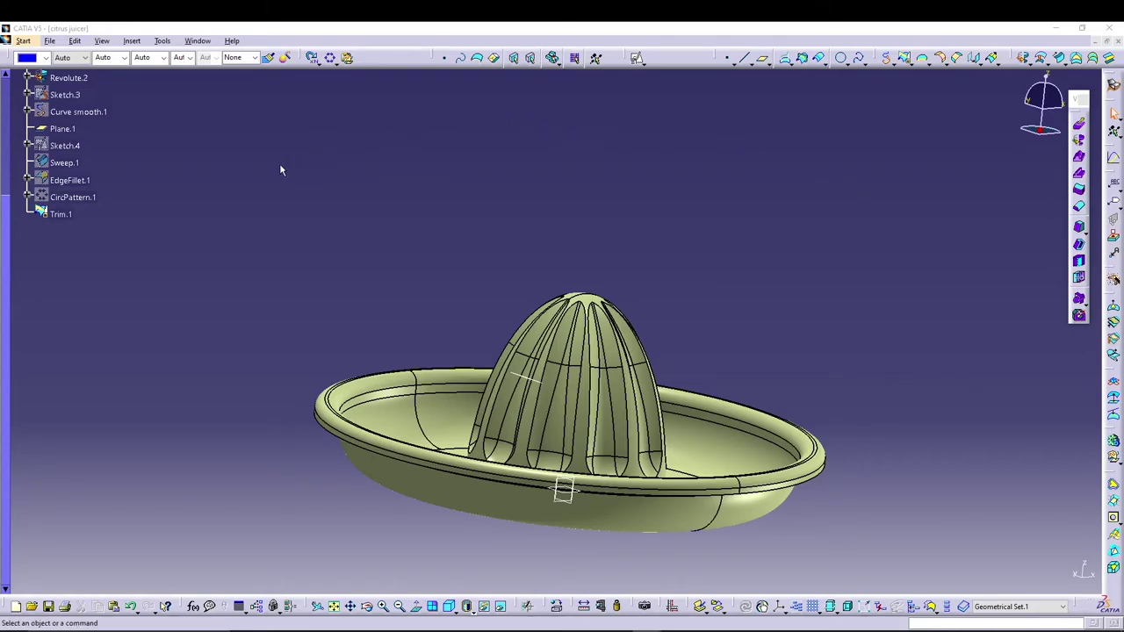
# Switch to Part Design via Start > Mechanical Design and select the Revolute.2 dish surface.
pyautogui.moveTo(421, 218); pyautogui.dragTo(428, 157, button='middle')
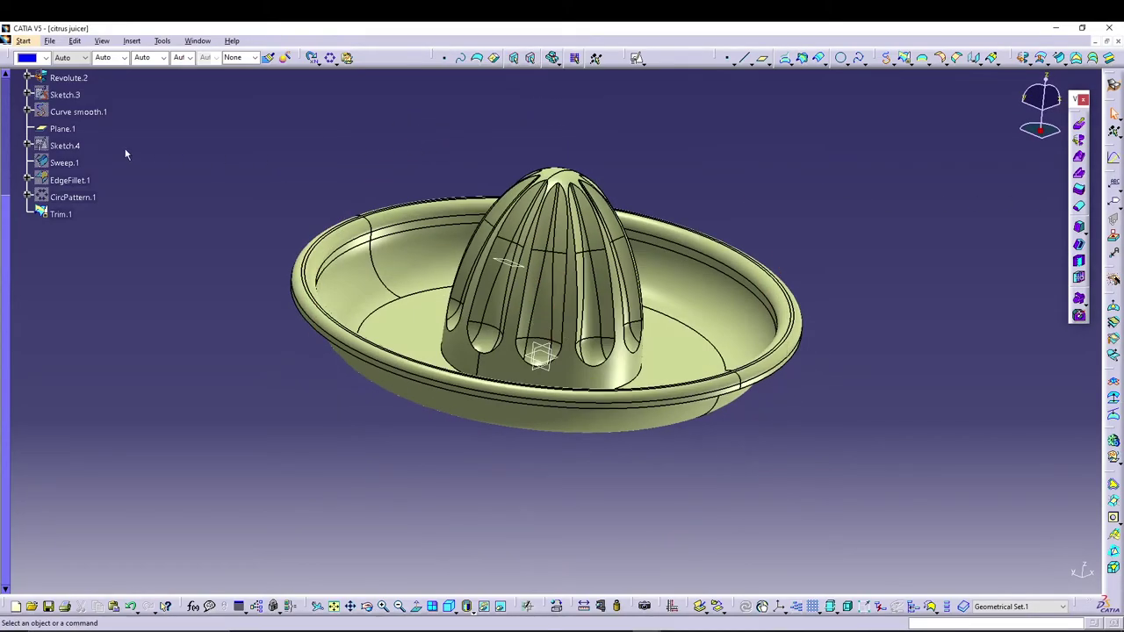
pyautogui.scroll(1, 126, 155)
pyautogui.scroll(1, 135, 160)
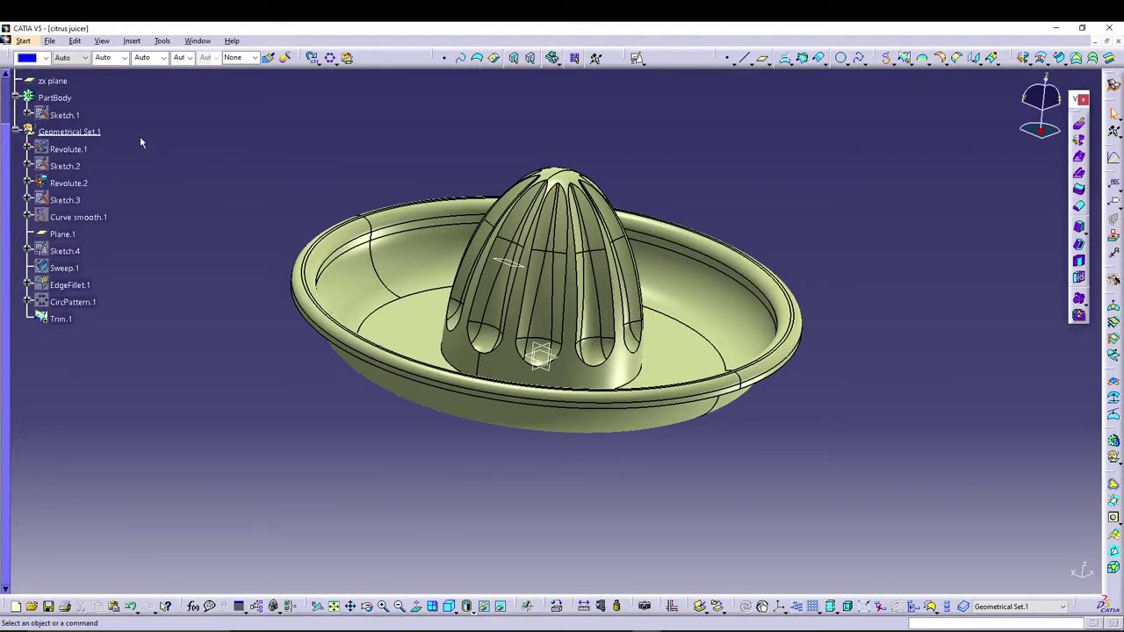
pyautogui.scroll(1, 140, 142)
pyautogui.click(23, 41)
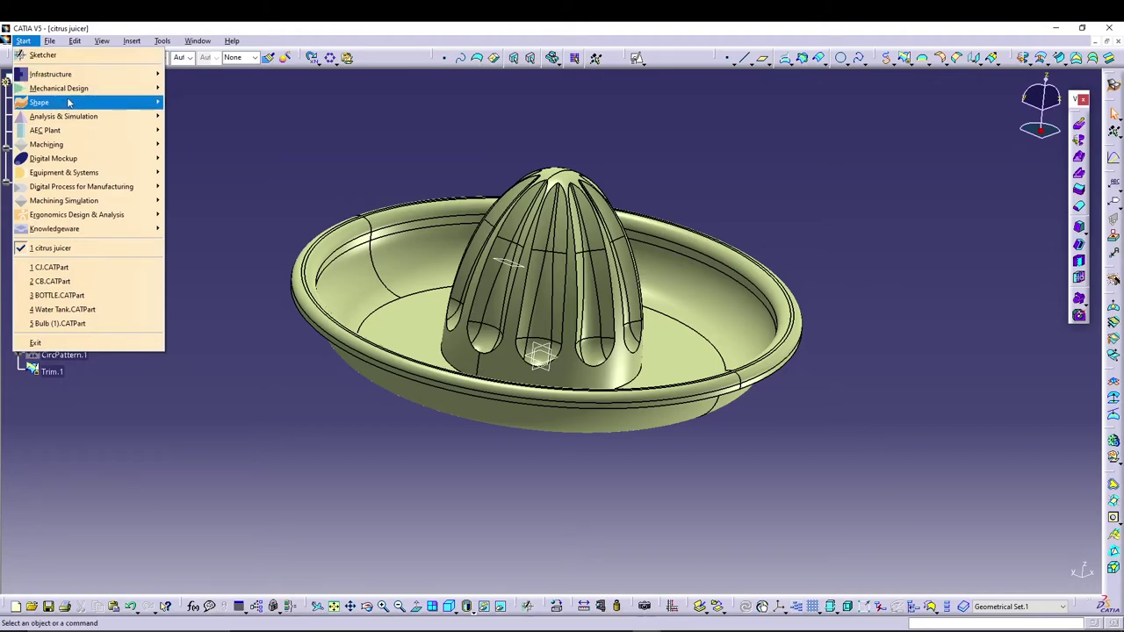
pyautogui.moveTo(86, 88)
pyautogui.click(211, 88)
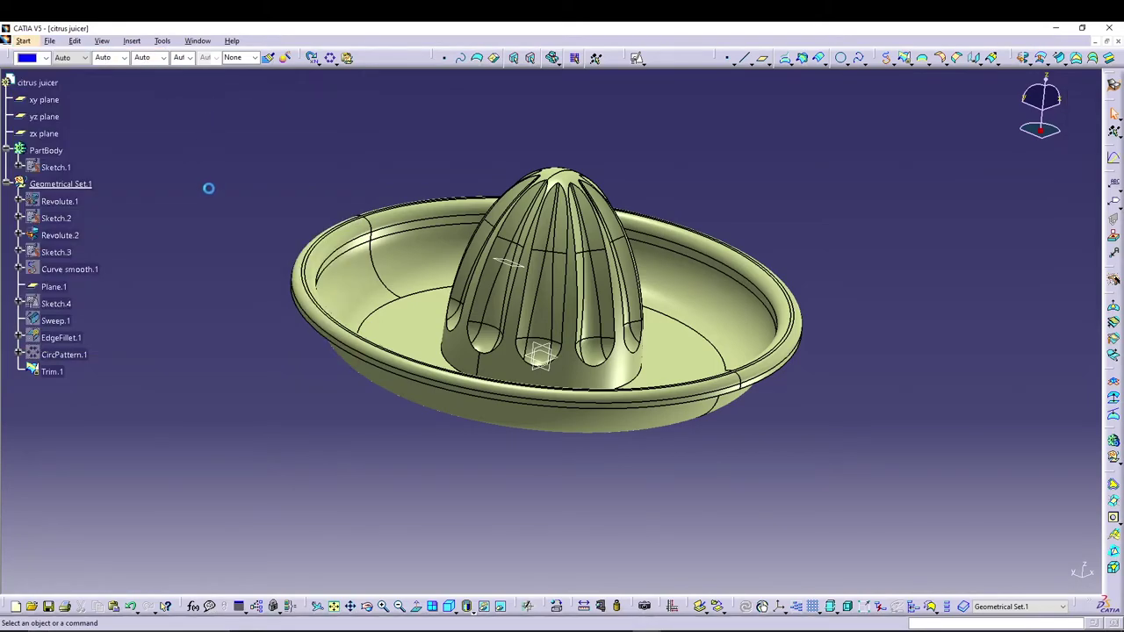
pyautogui.click(59, 236)
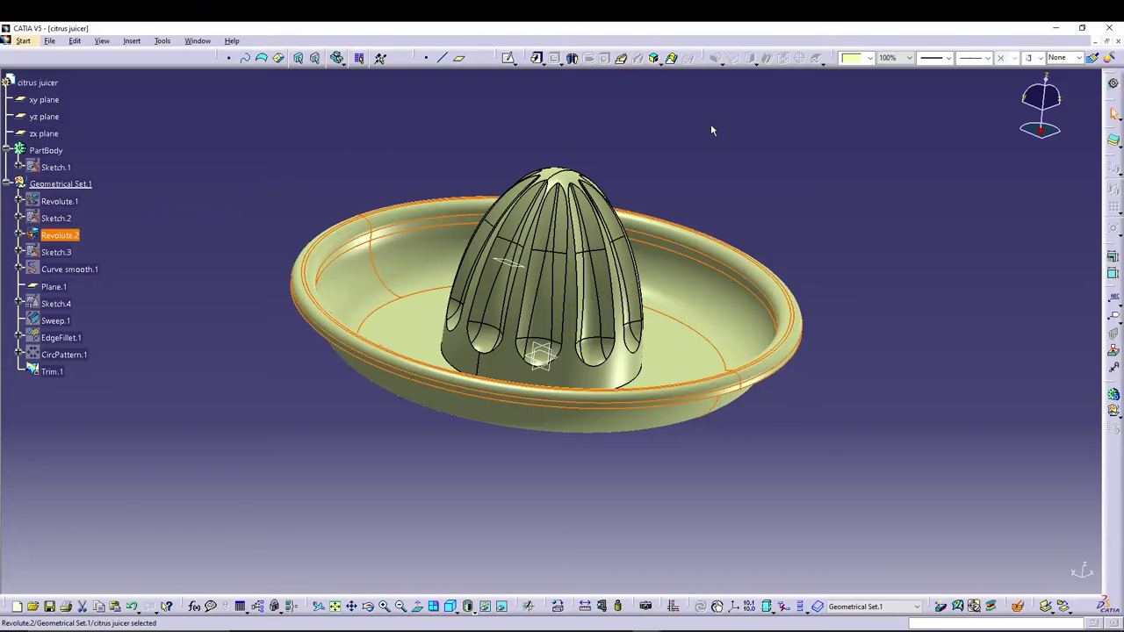
# Thicken the Revolute.2 dish surface with a 3mm first offset into PartBody.
pyautogui.click(1112, 144)
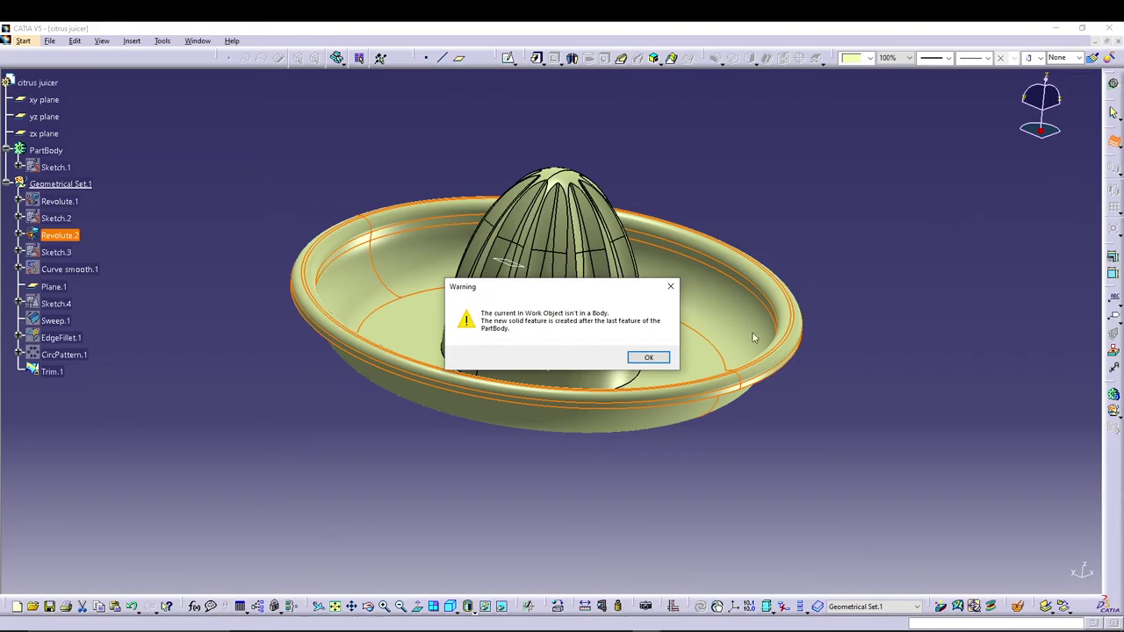
pyautogui.click(648, 357)
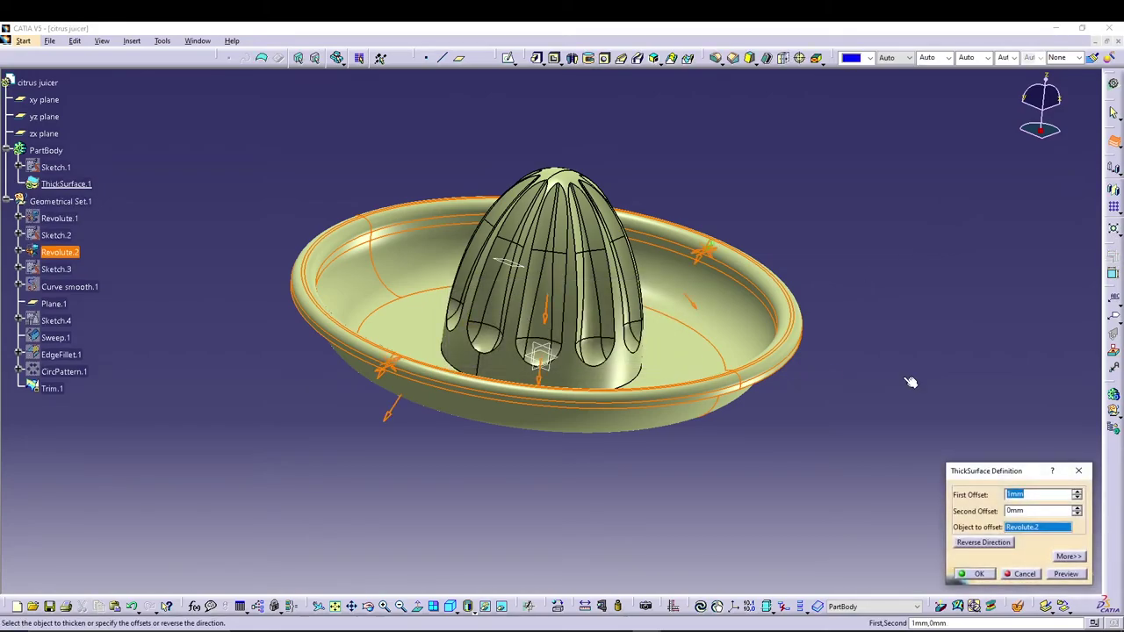
pyautogui.write('3')
pyautogui.click(976, 574)
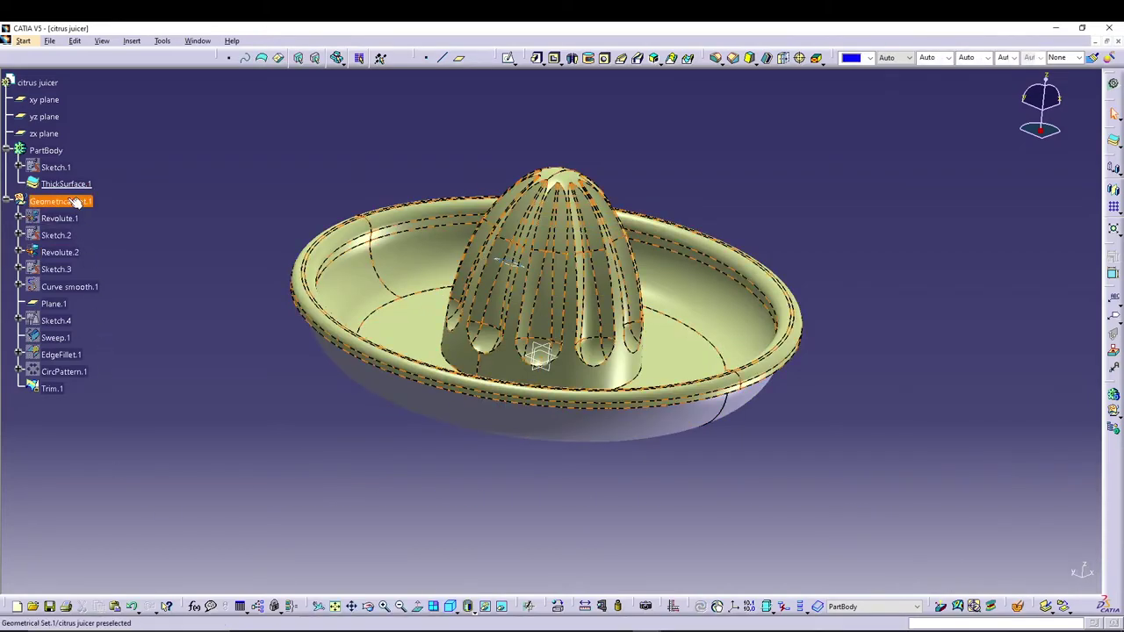
# Hide the Revolute.2 surface and orbit to inspect the solid dish's base.
pyautogui.rightClick(63, 251)
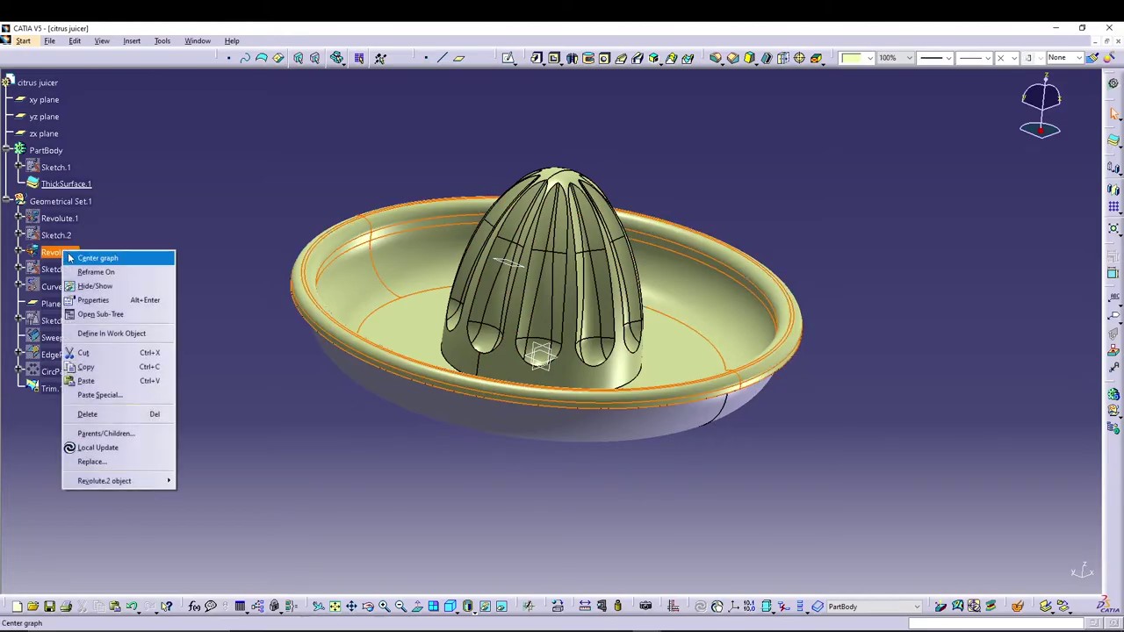
pyautogui.click(87, 286)
pyautogui.moveTo(345, 446); pyautogui.dragTo(407, 454, button='middle')
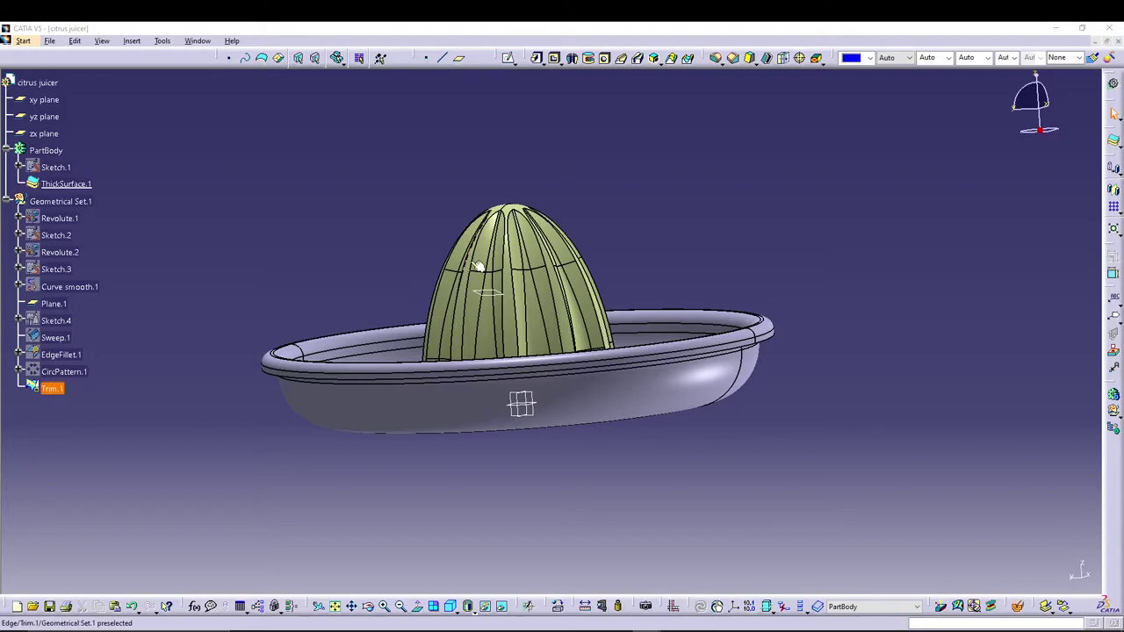
pyautogui.moveTo(588, 263); pyautogui.dragTo(694, 249, button='middle')
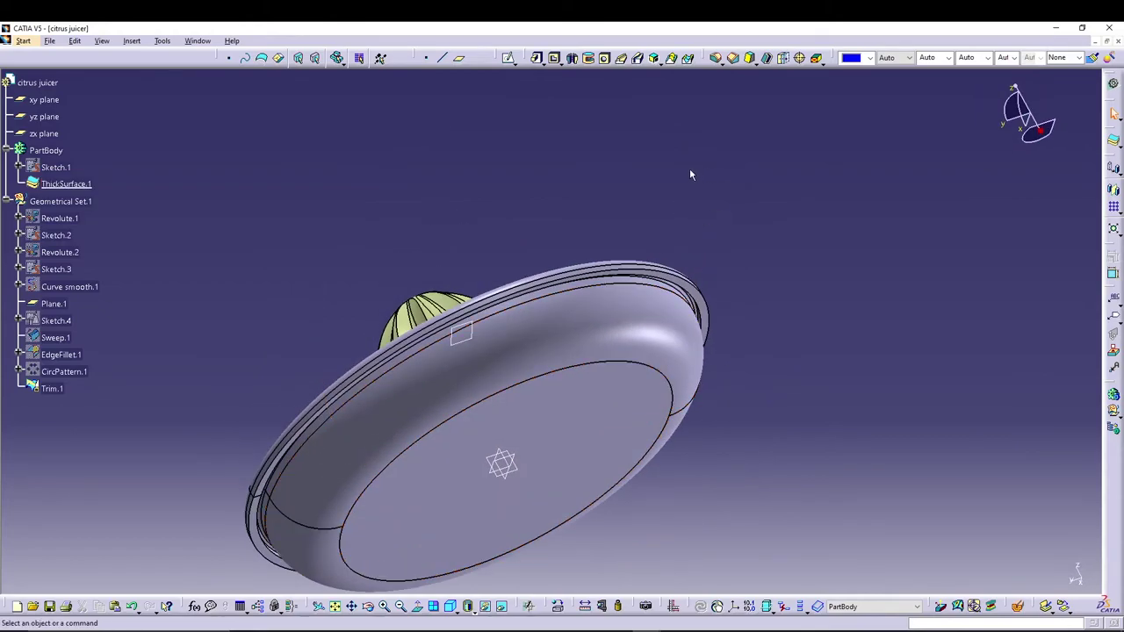
pyautogui.click(727, 63)
# Create a tritangent fillet between the two rim wall faces, removing the top rim face.
pyautogui.click(732, 59)
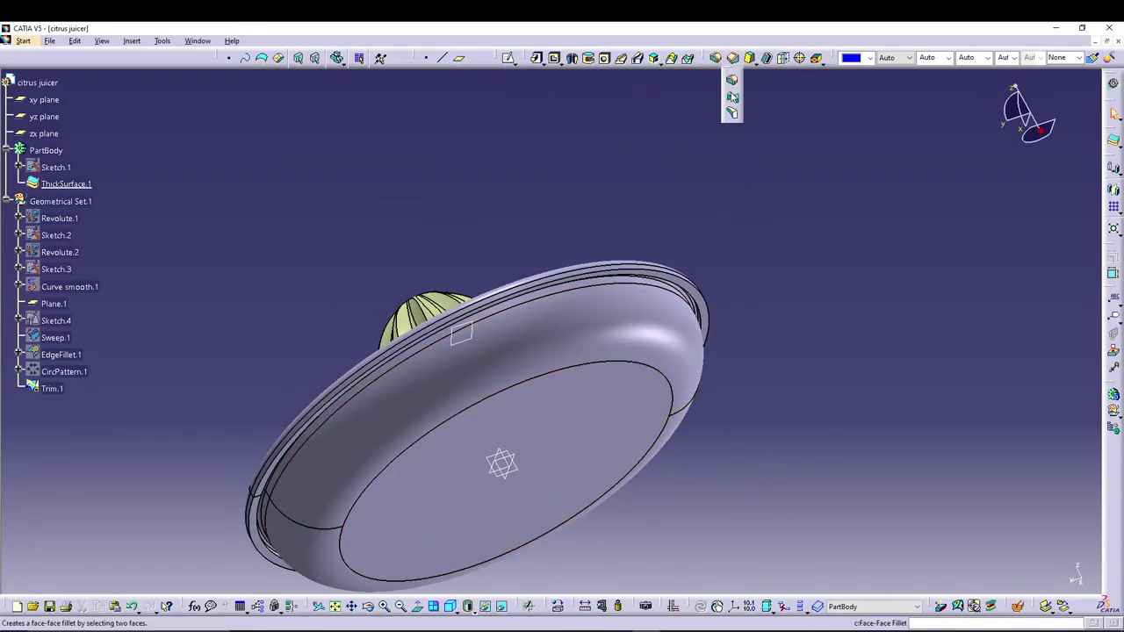
pyautogui.click(732, 112)
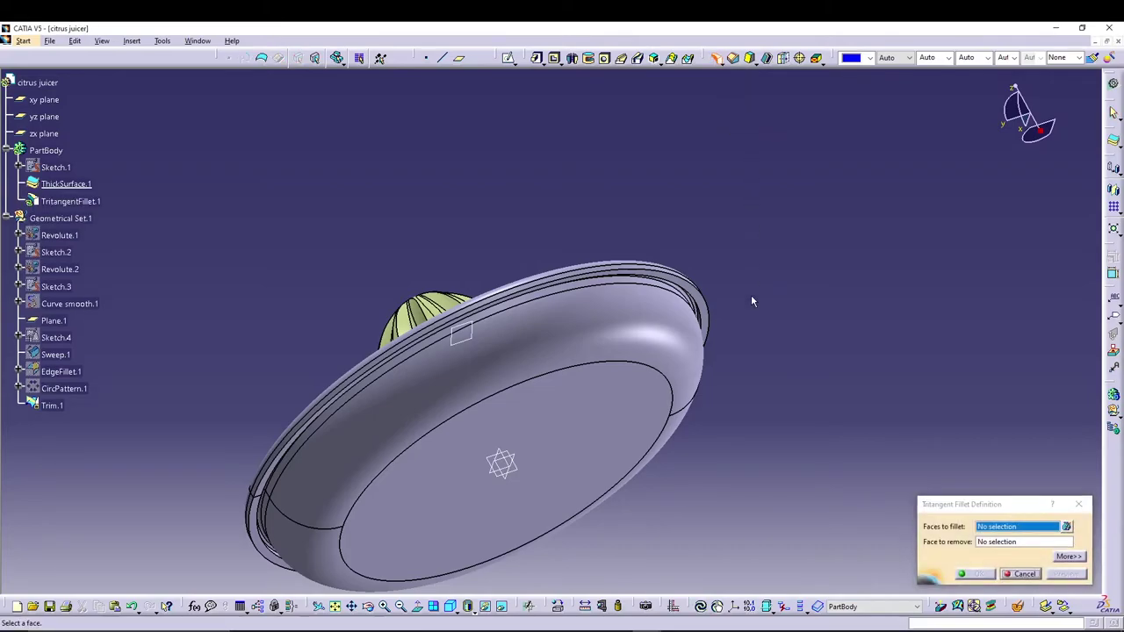
pyautogui.keyDown('ctrl'); pyautogui.moveTo(751, 294); pyautogui.dragTo(802, 251, button='middle'); pyautogui.keyUp('ctrl')
pyautogui.moveTo(912, 216); pyautogui.dragTo(865, 220, button='middle')
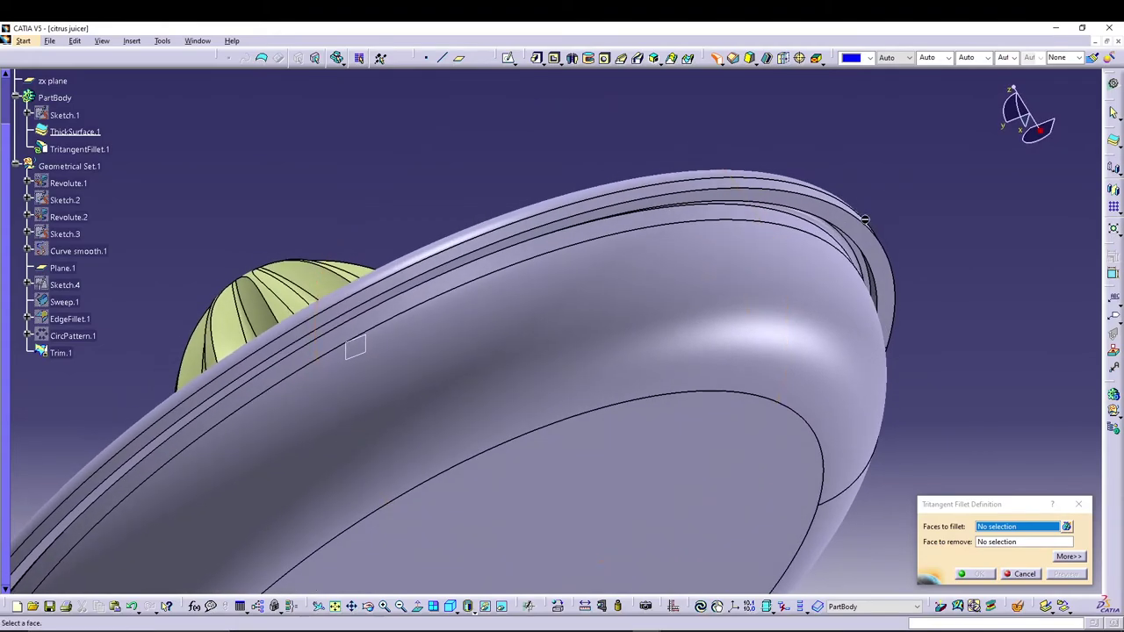
pyautogui.click(778, 188)
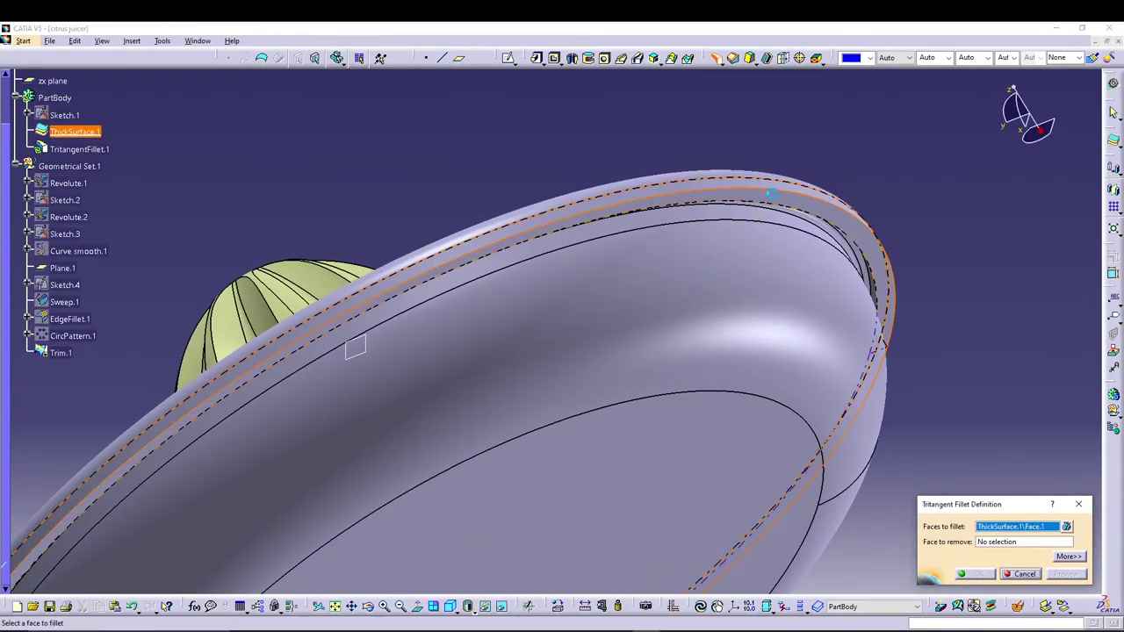
pyautogui.click(875, 294)
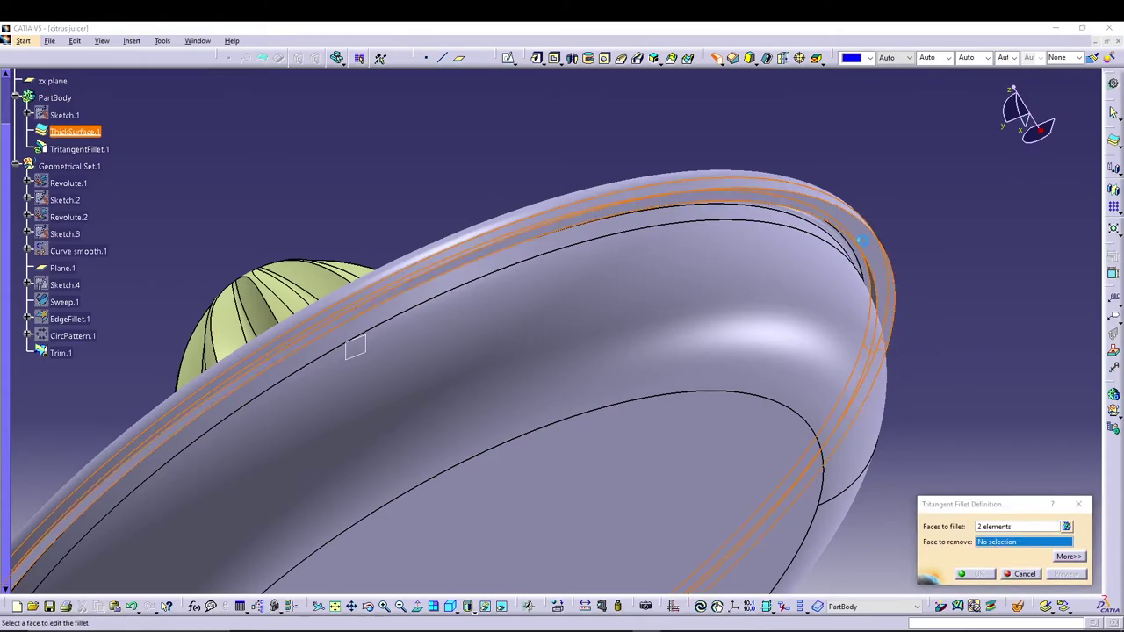
pyautogui.click(876, 251)
pyautogui.click(980, 576)
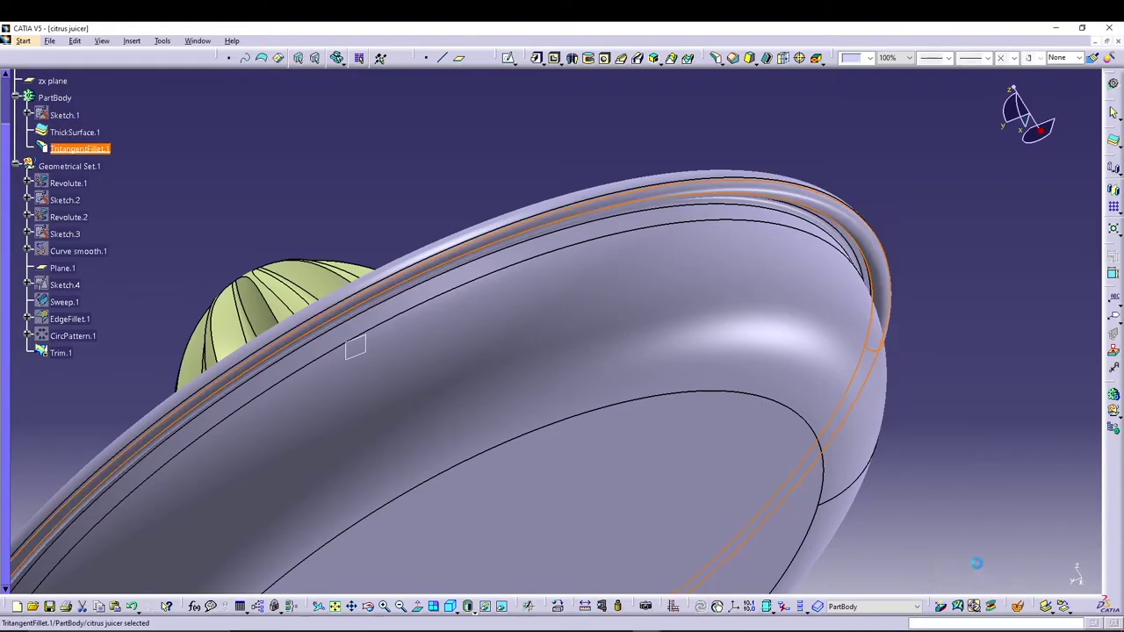
pyautogui.moveTo(948, 226); pyautogui.dragTo(632, 501, button='middle')
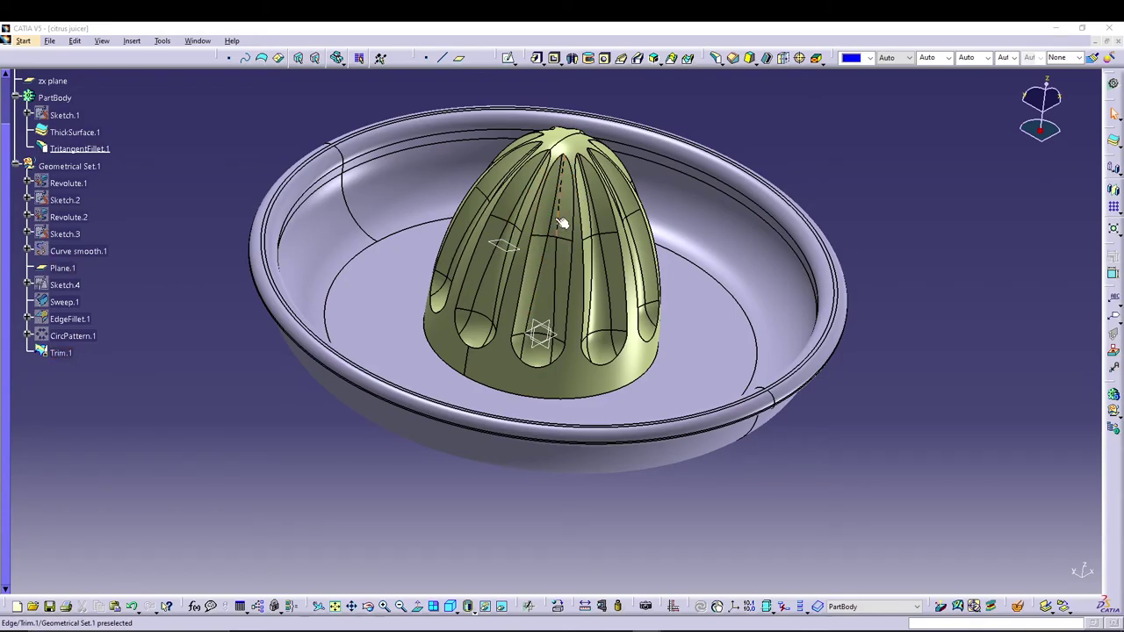
# Select Revolute.1 in the tree and bring up the Thick Surface flyout of surface-based solid tools.
pyautogui.click(69, 183)
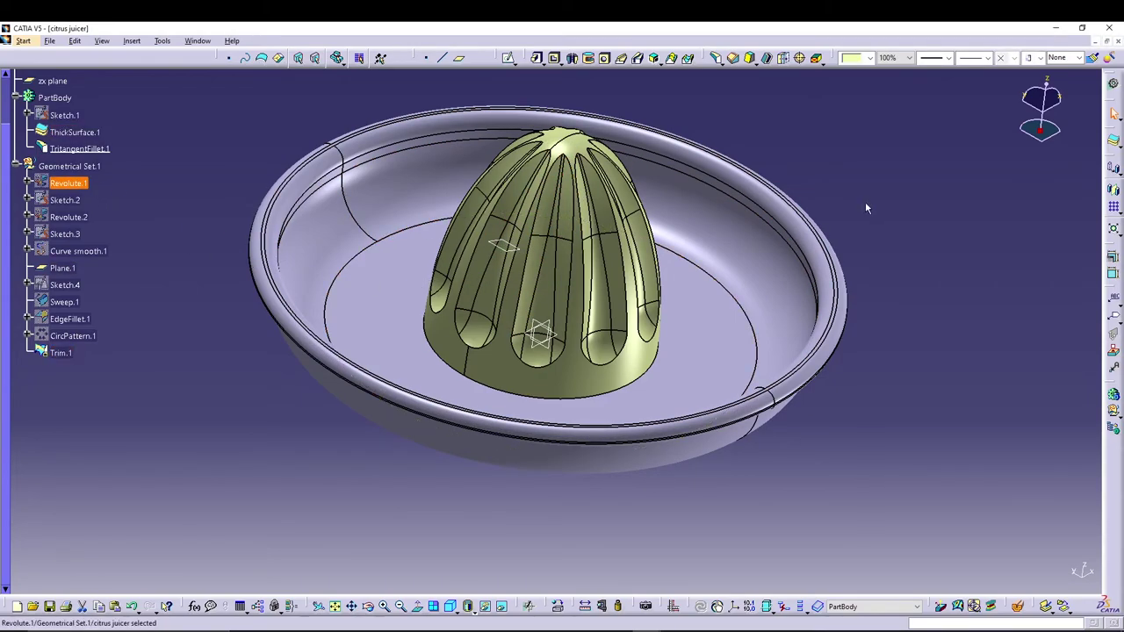
pyautogui.click(1120, 150)
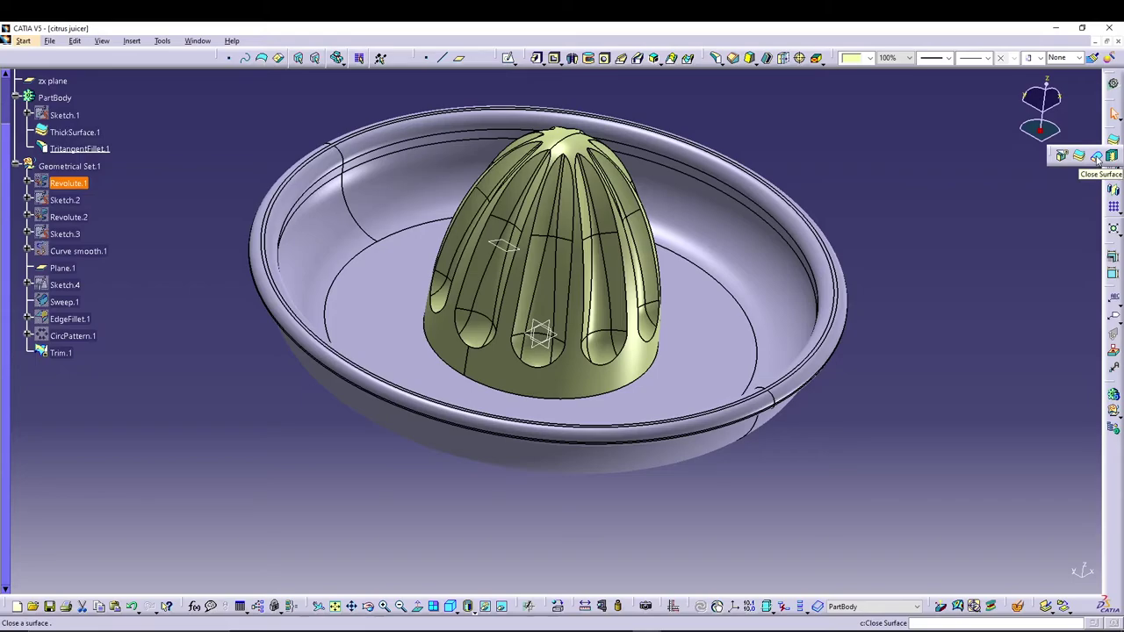
# Close the ribbed cone surface Trim.1 into the solid CloseSurface.1.
pyautogui.click(1097, 156)
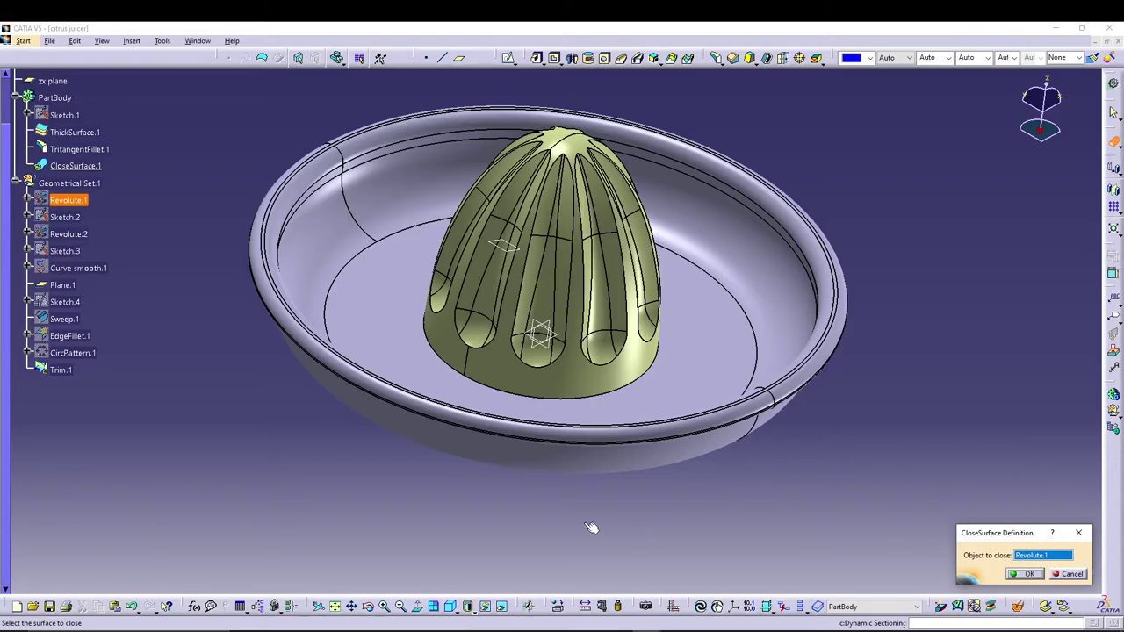
pyautogui.click(61, 370)
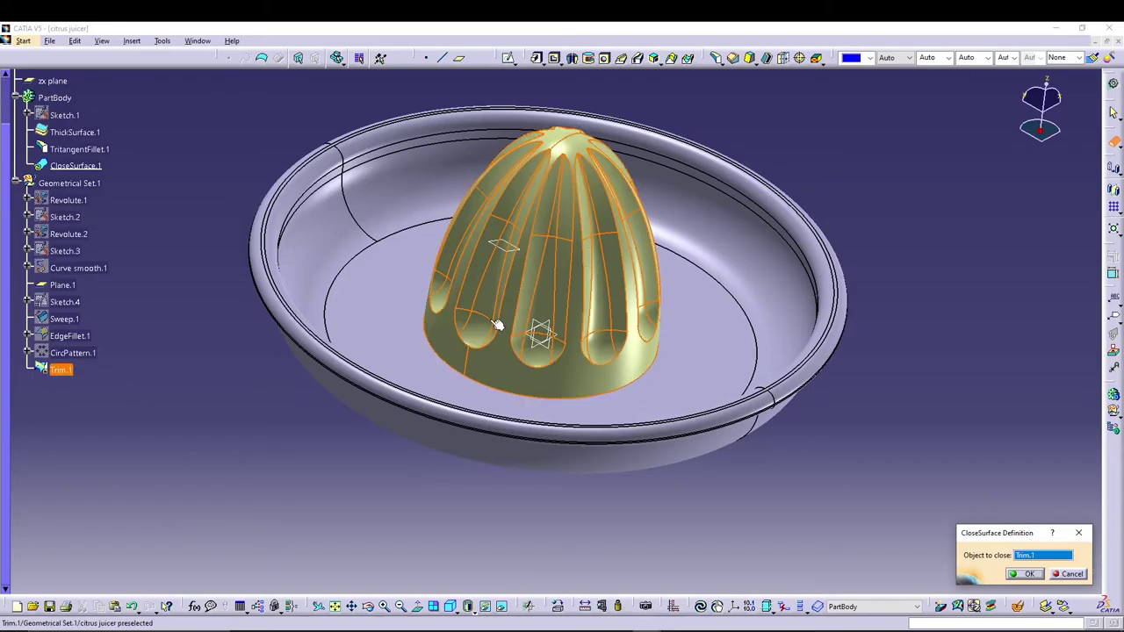
pyautogui.click(1029, 575)
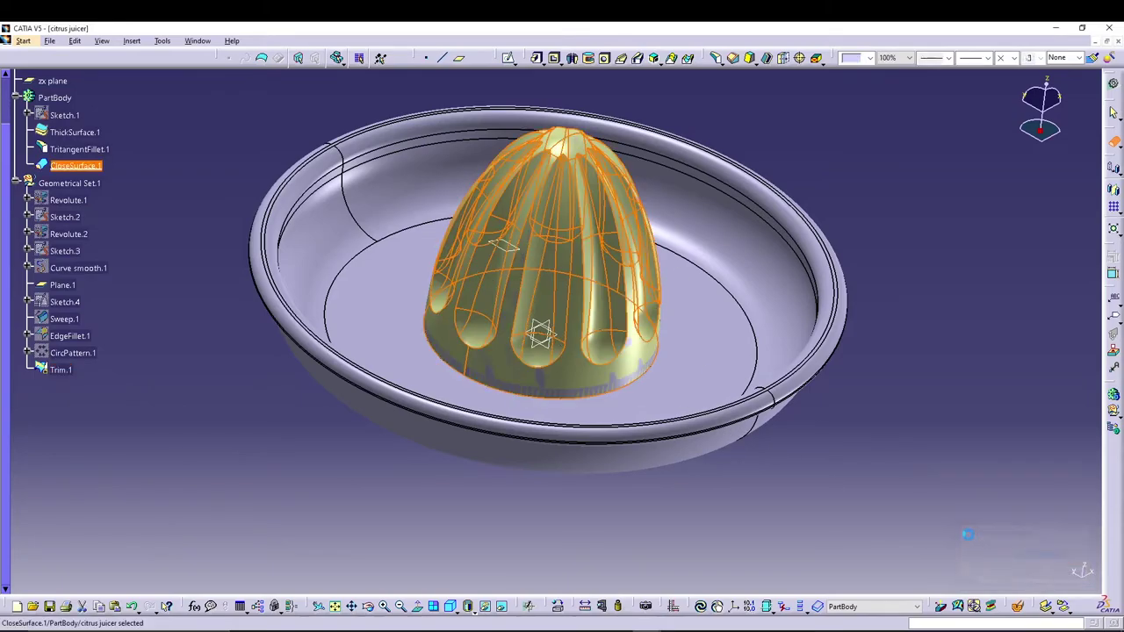
# Hide the Trim.1 surface to reveal the new cone solid in the dish.
pyautogui.rightClick(63, 371)
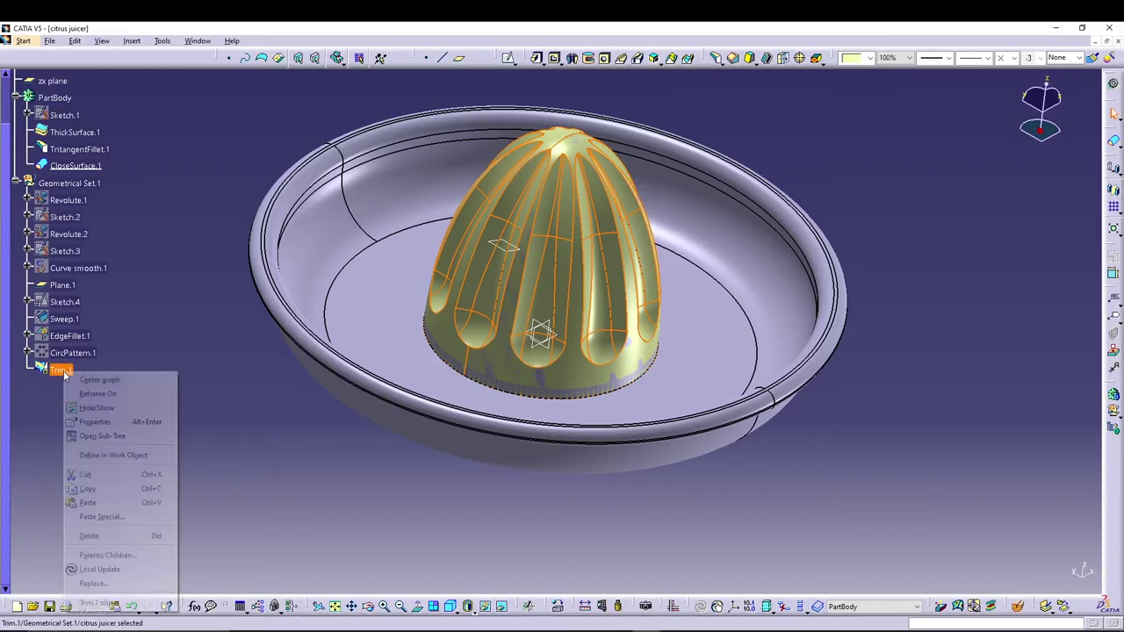
pyautogui.click(81, 409)
pyautogui.moveTo(360, 506); pyautogui.dragTo(509, 534, button='middle')
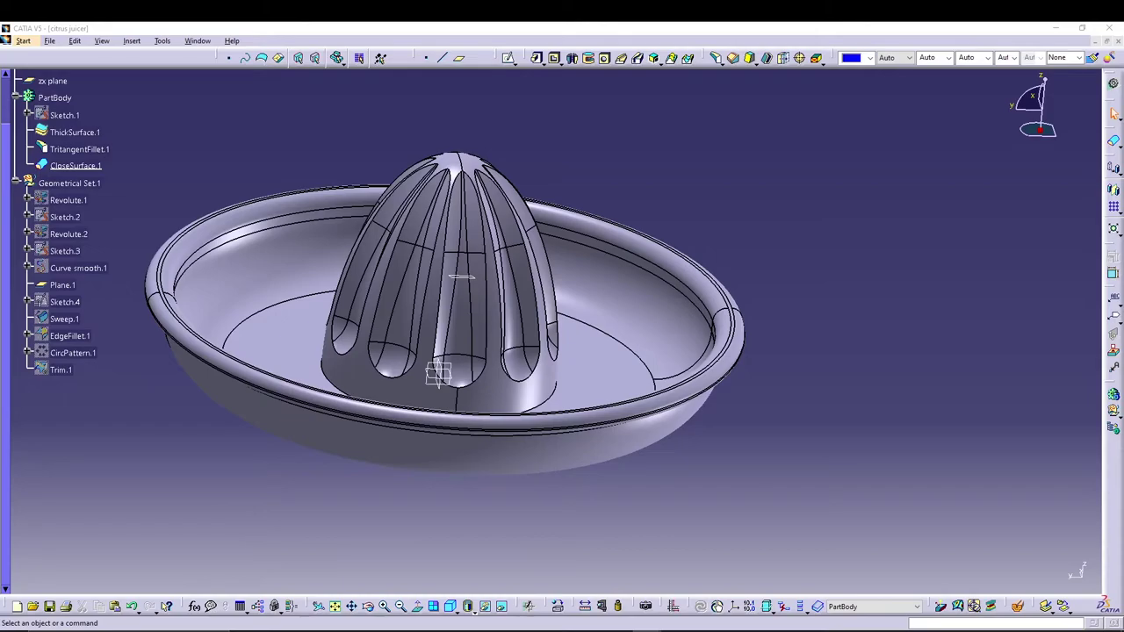
pyautogui.moveTo(723, 110)
pyautogui.mouseDown(button='middle')
pyautogui.moveTo(685, 159)
pyautogui.moveTo(712, 101)
pyautogui.mouseUp(button='middle')
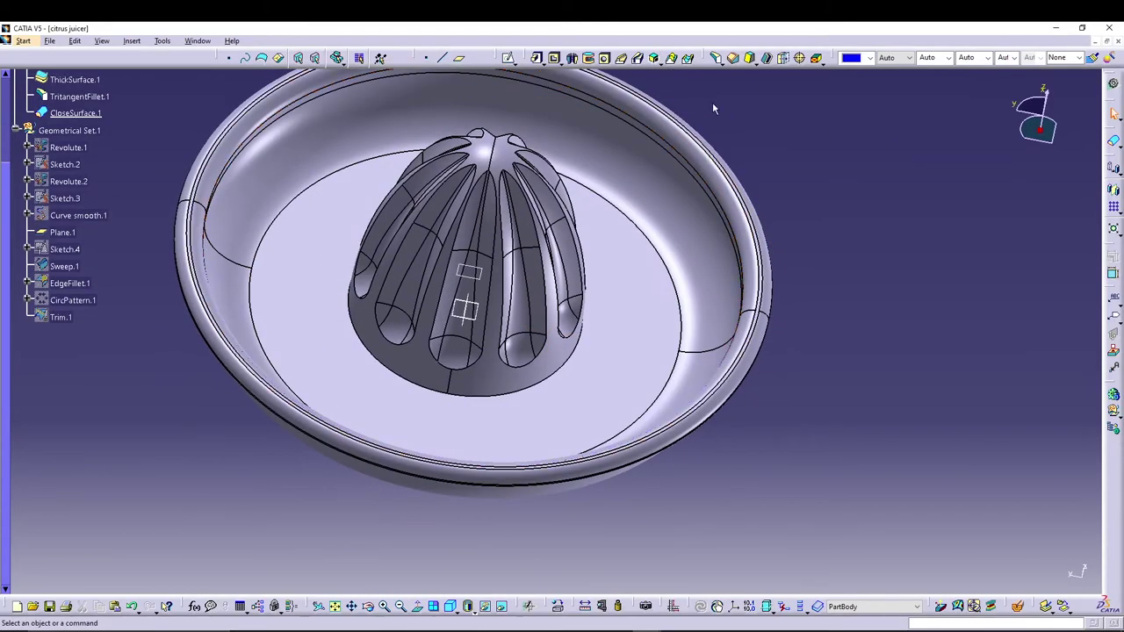
# Round the ribbed cone's base edge with a 5 mm edge fillet.
pyautogui.click(736, 63)
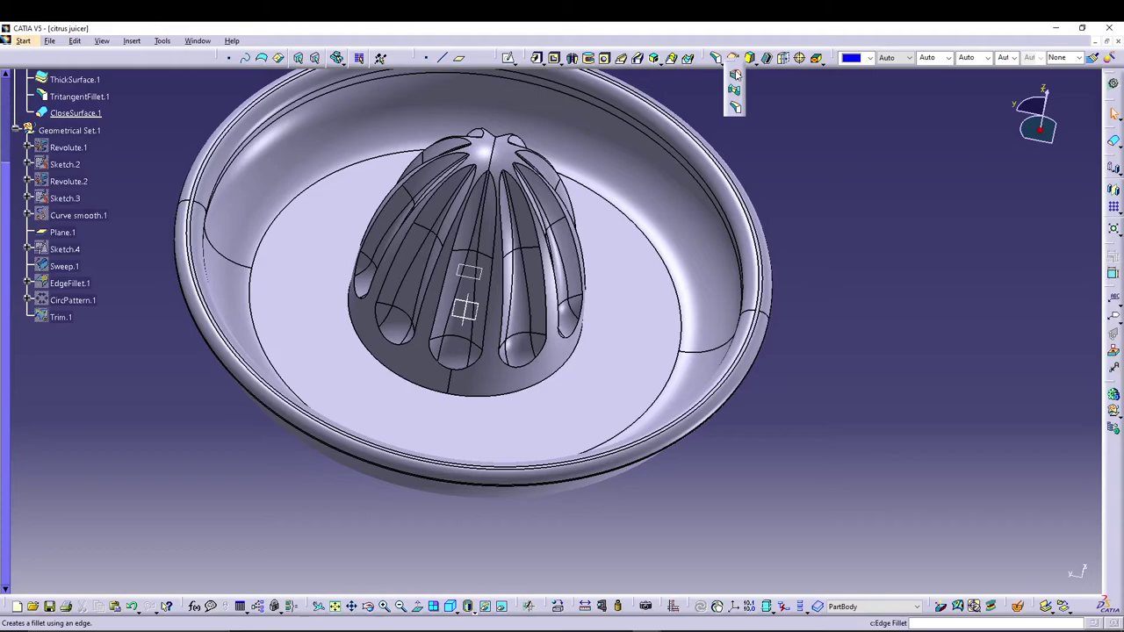
pyautogui.click(735, 75)
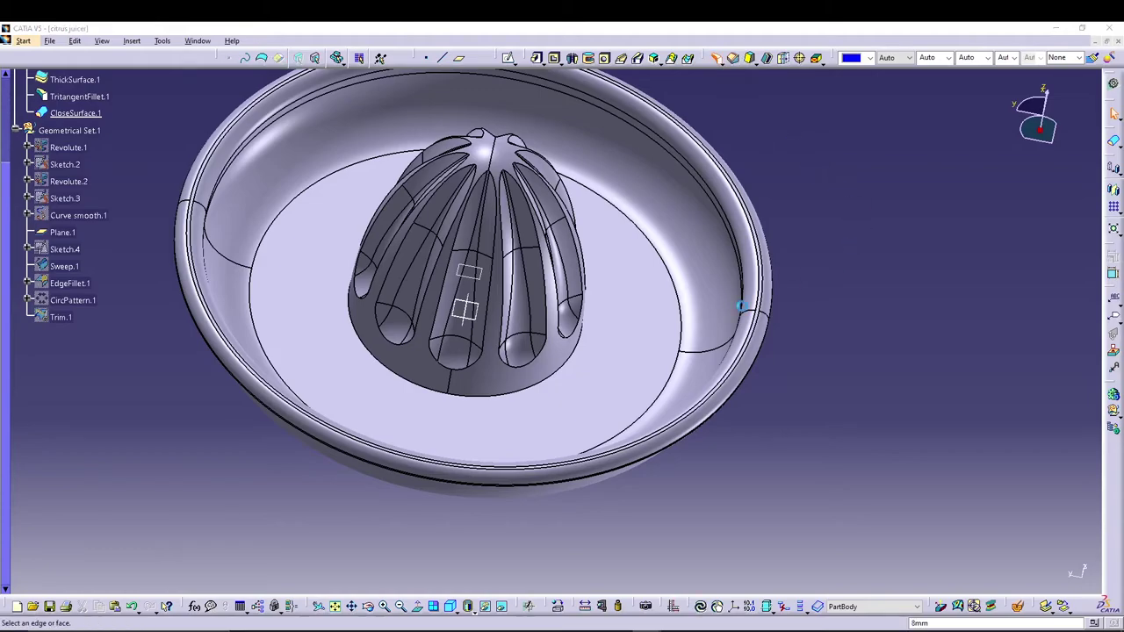
pyautogui.click(548, 384)
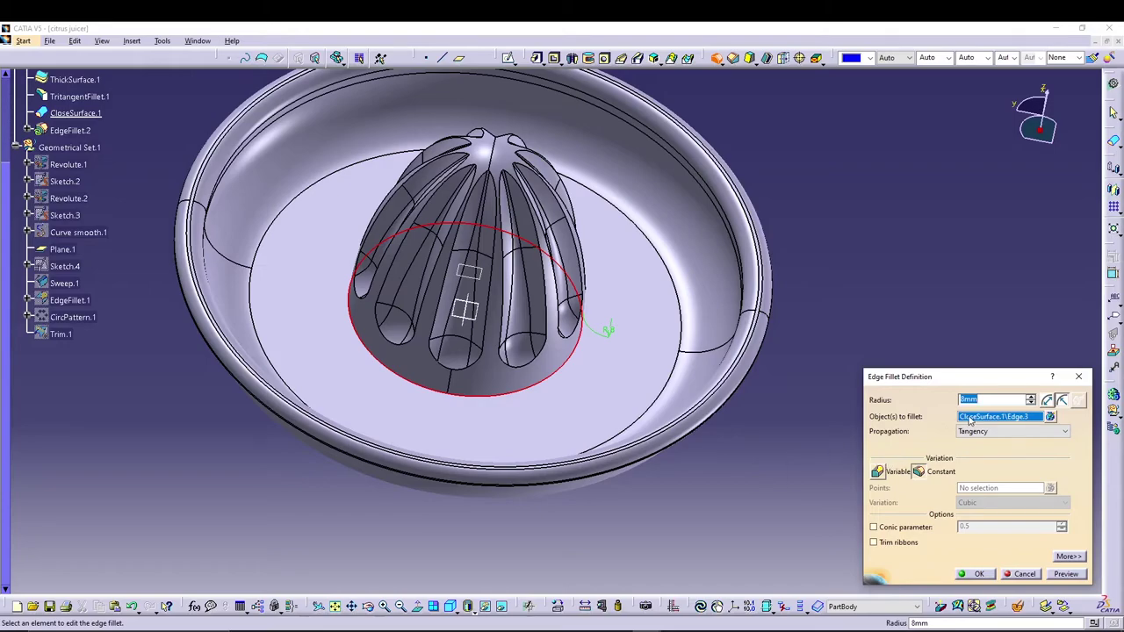
pyautogui.write('5')
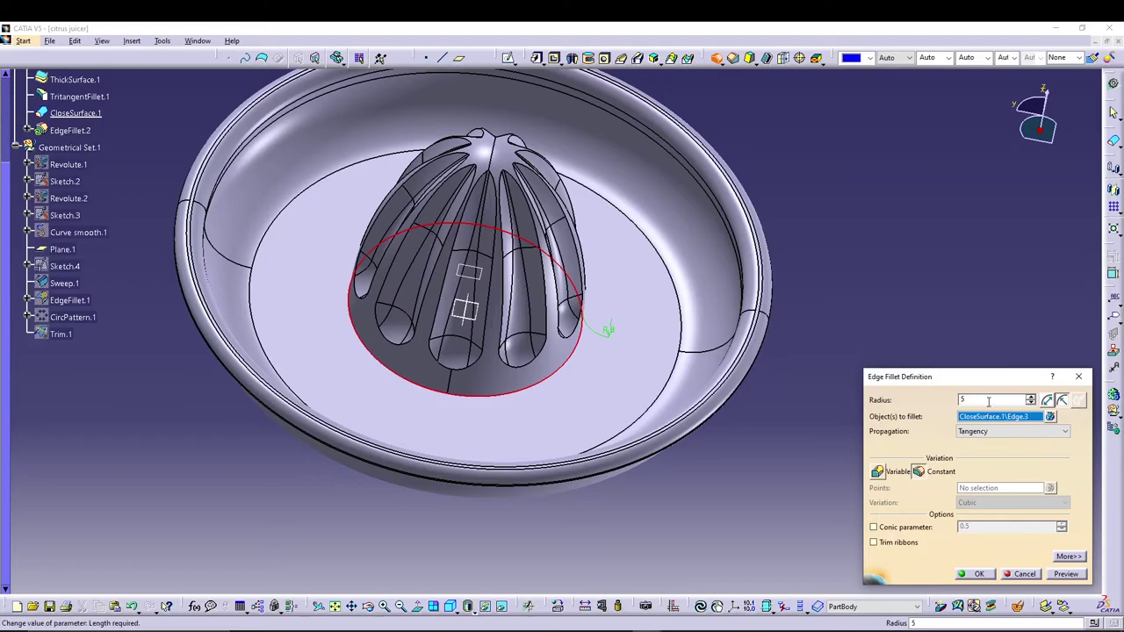
pyautogui.click(1066, 574)
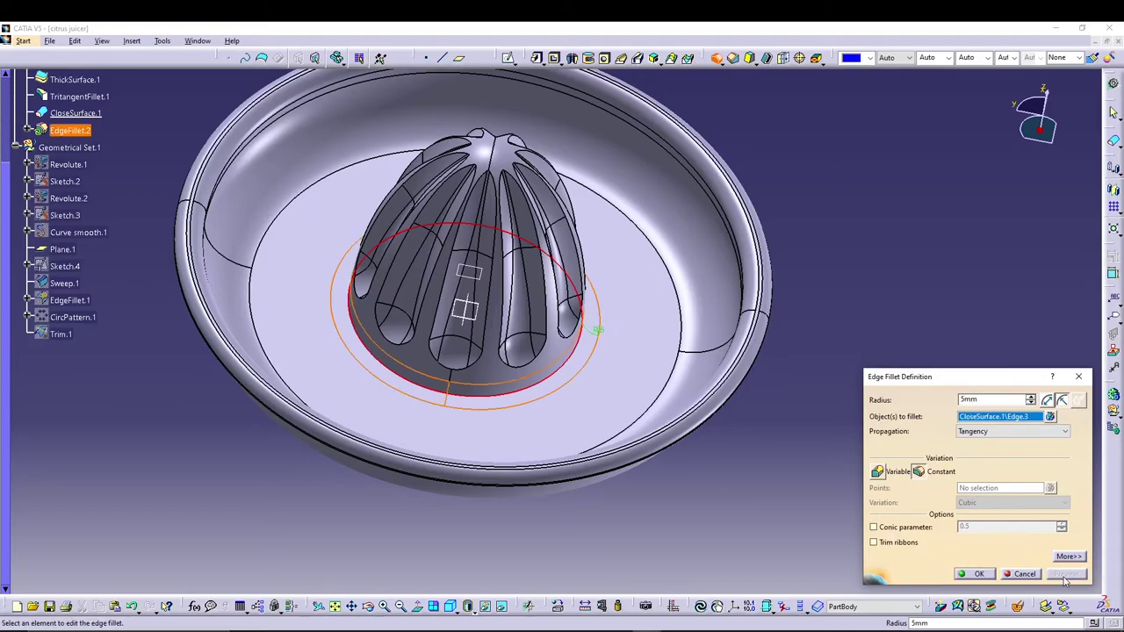
pyautogui.click(979, 574)
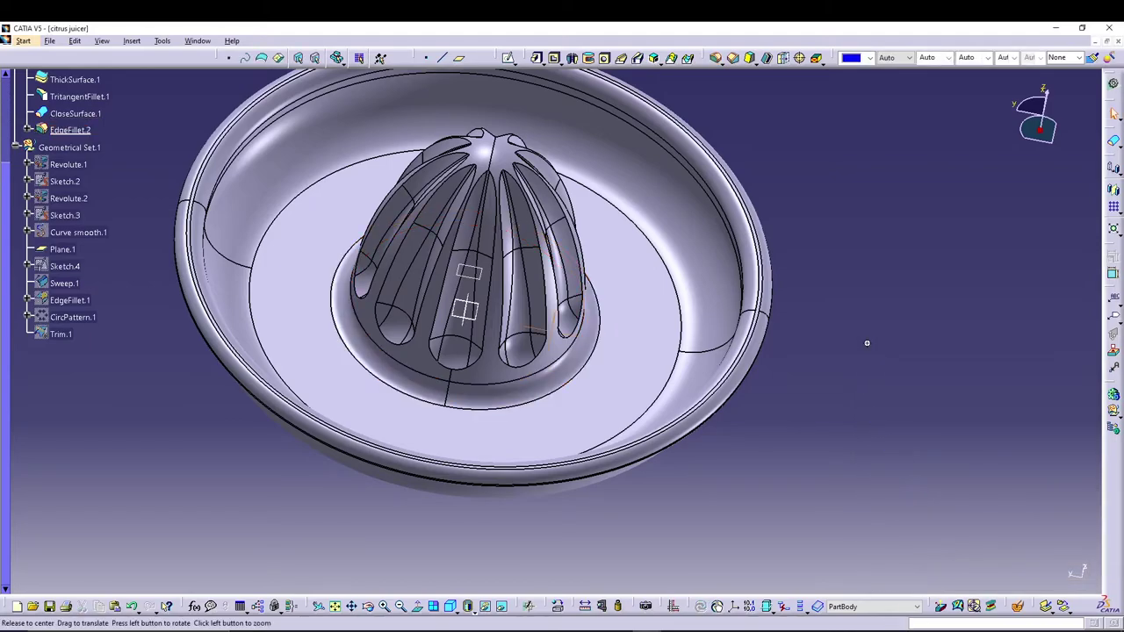
pyautogui.moveTo(793, 322)
pyautogui.mouseDown(button='middle')
pyautogui.moveTo(721, 286)
pyautogui.moveTo(787, 313)
pyautogui.mouseUp(button='middle')
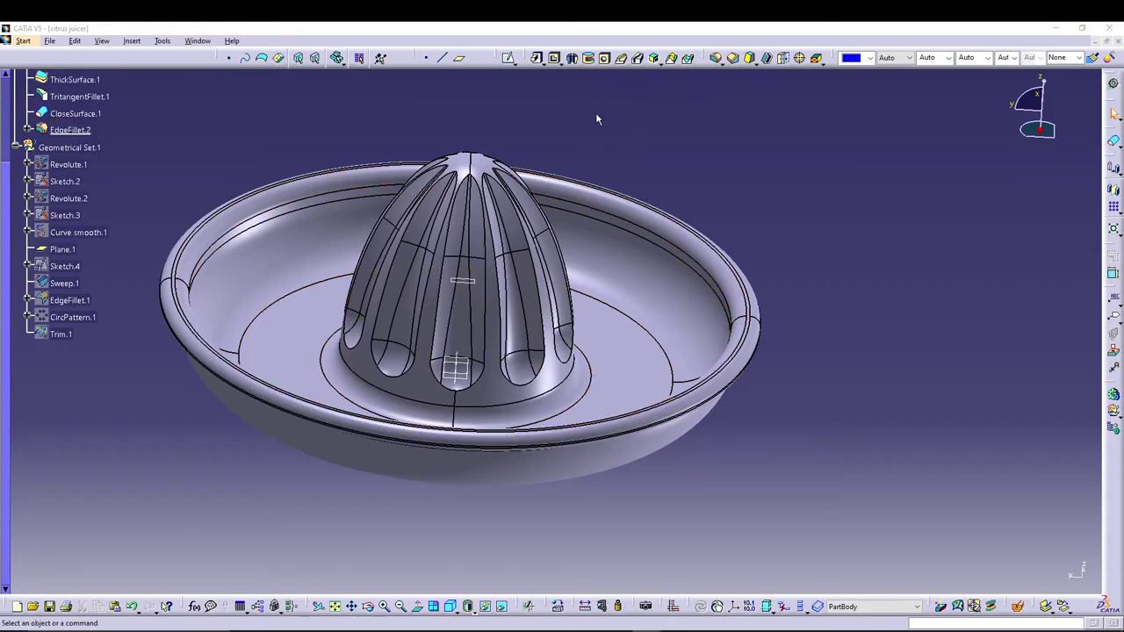
pyautogui.moveTo(596, 119); pyautogui.dragTo(609, 236, button='middle')
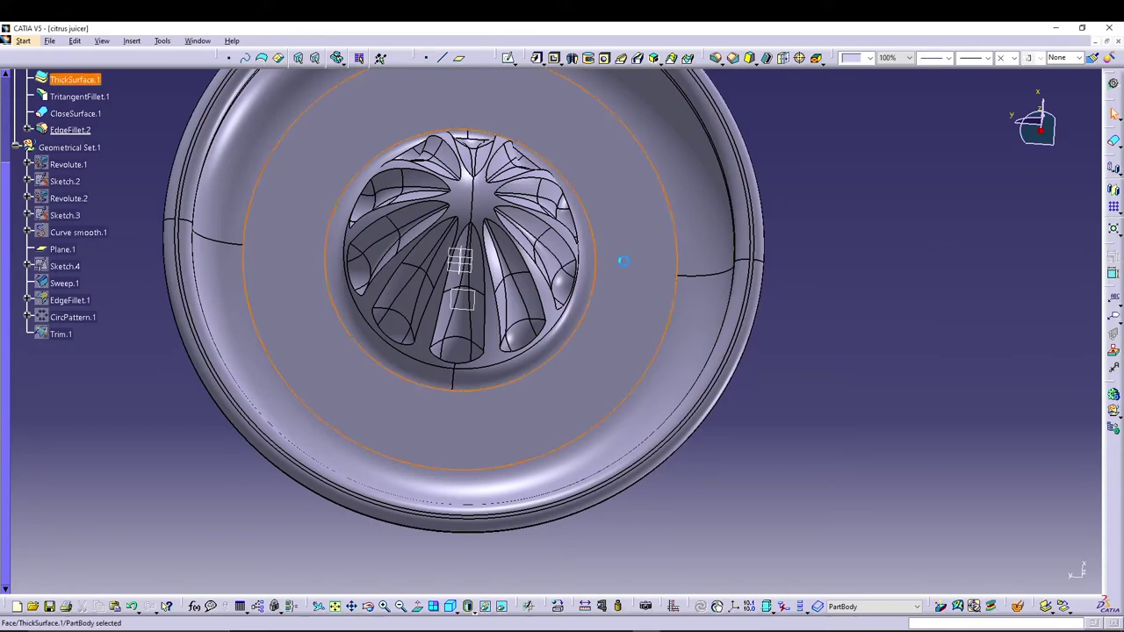
# Create Sketch.5 on the dish floor with a centred rectangle beside the ribbed cone.
pyautogui.click(581, 178)
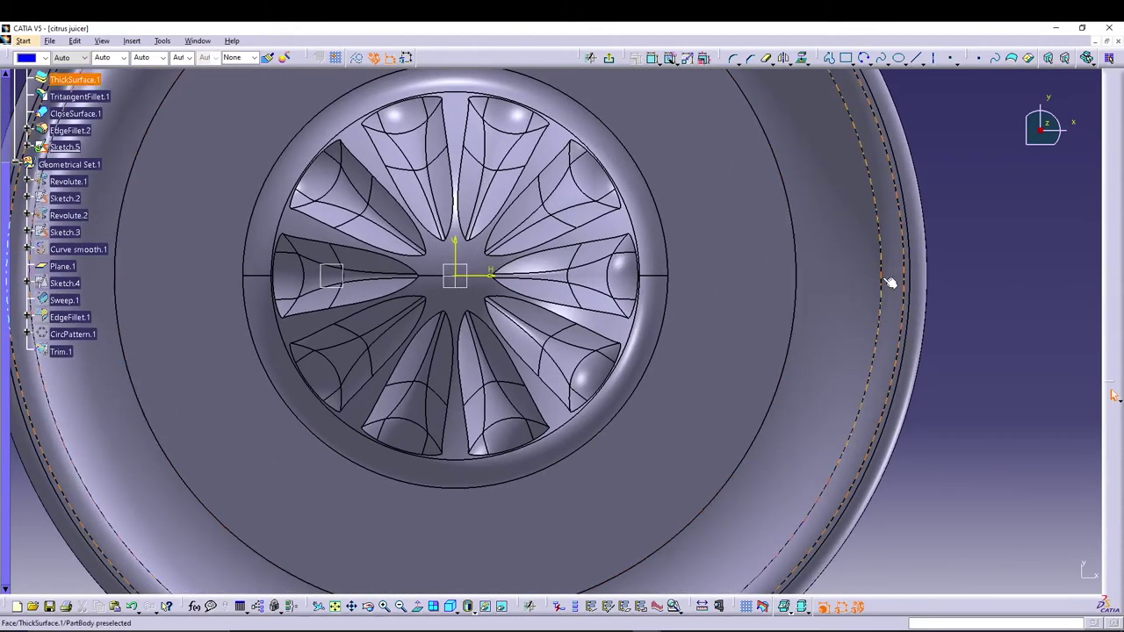
pyautogui.moveTo(890, 283); pyautogui.dragTo(758, 278, button='middle')
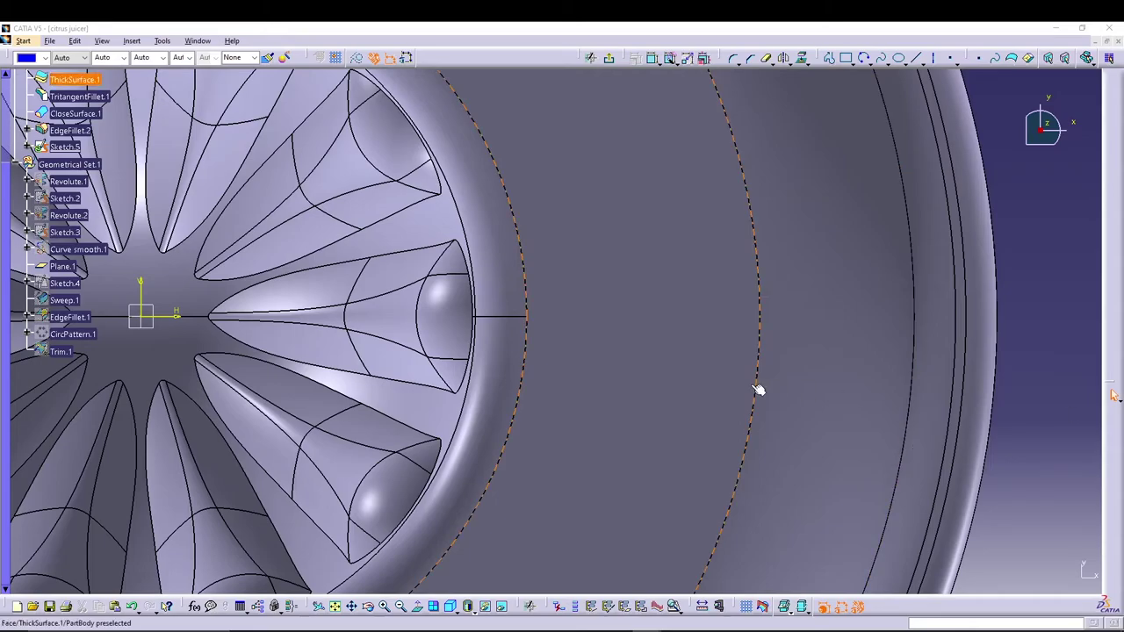
pyautogui.click(852, 62)
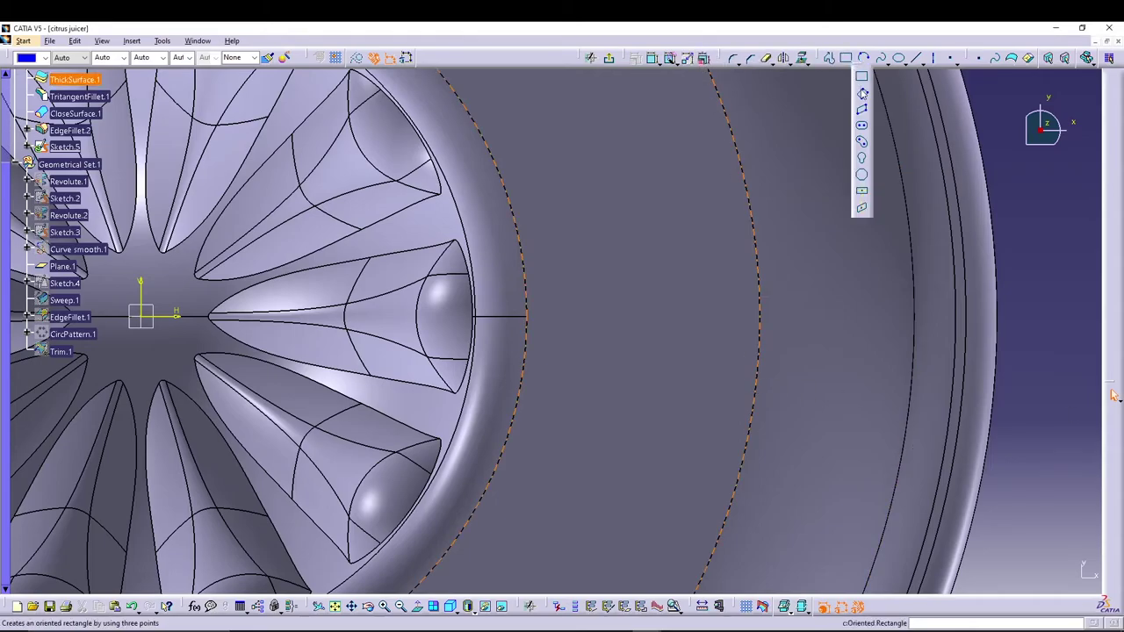
pyautogui.click(864, 193)
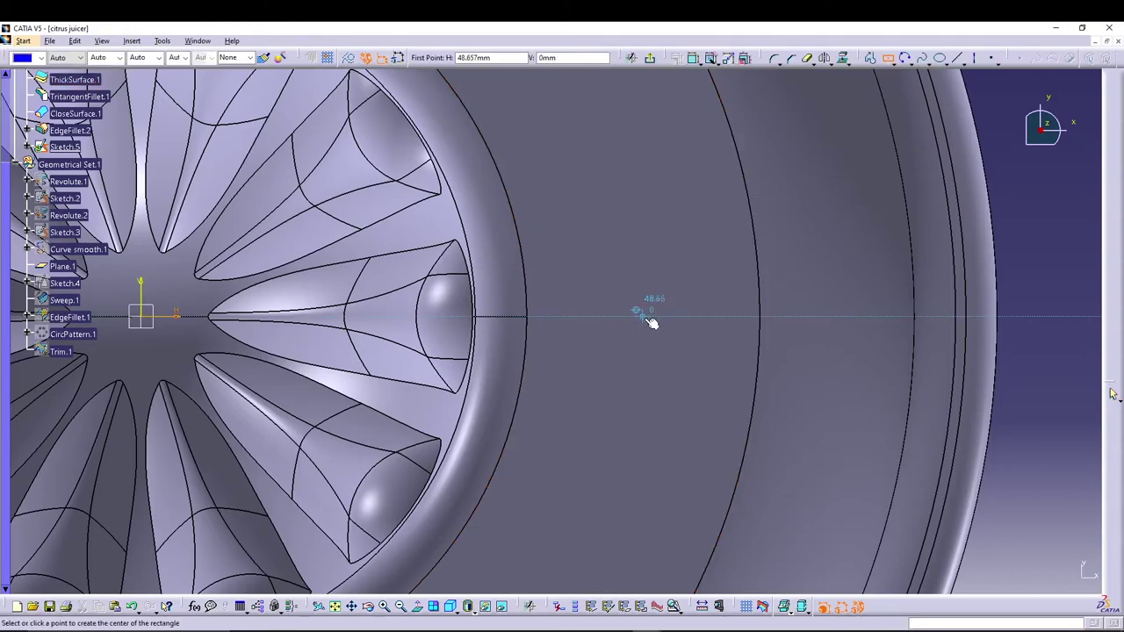
pyautogui.click(635, 317)
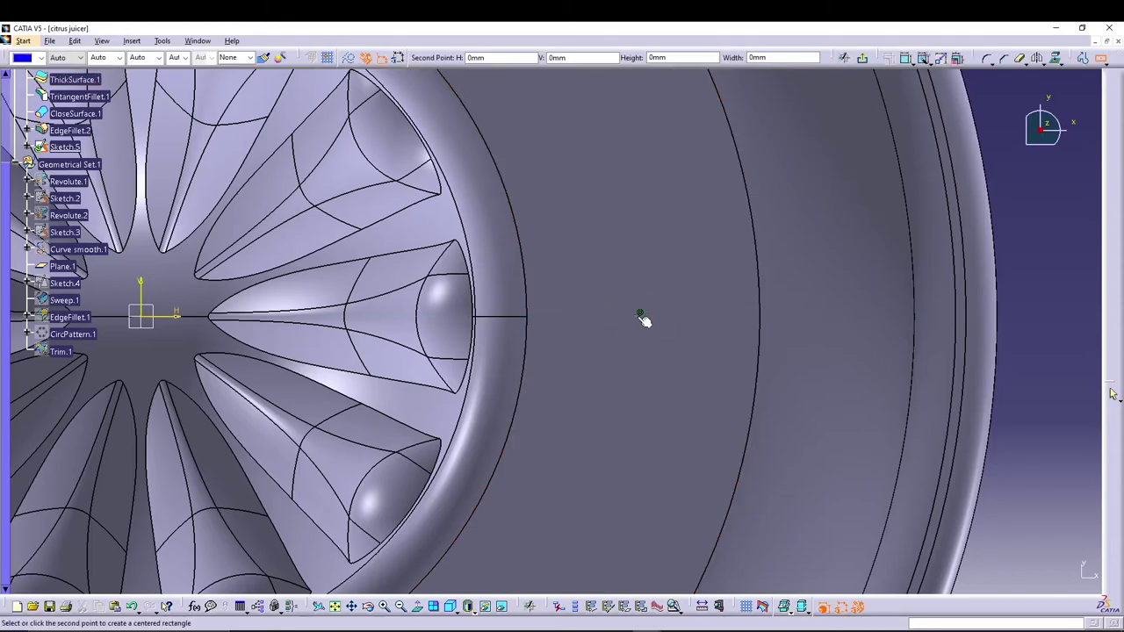
pyautogui.click(728, 293)
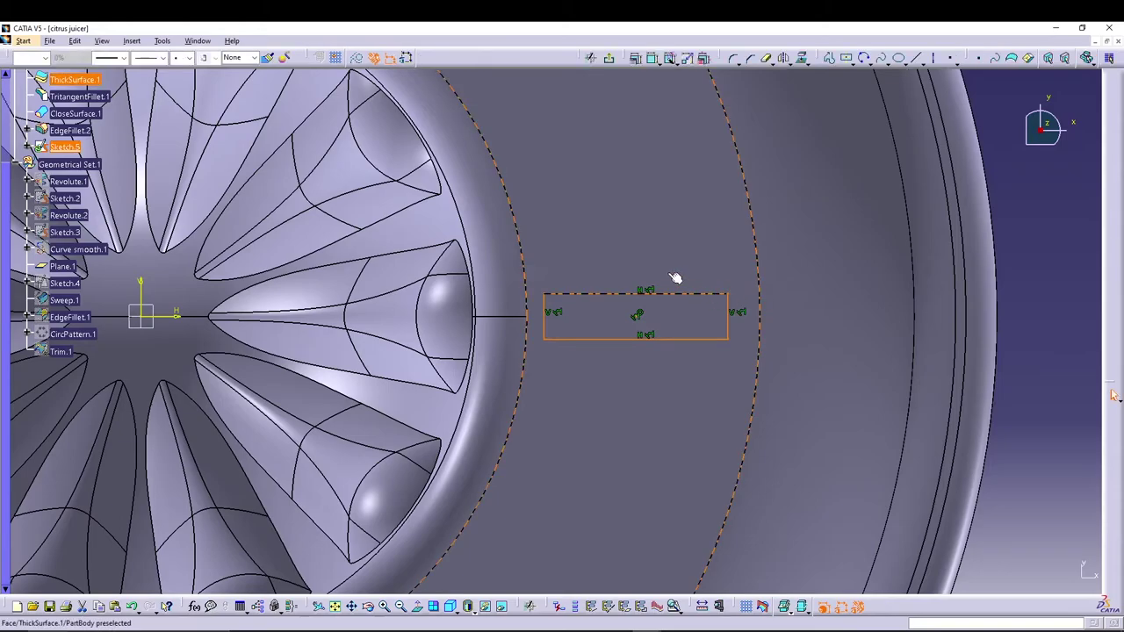
# Constrain the slot rectangle's height to 2 mm.
pyautogui.click(652, 58)
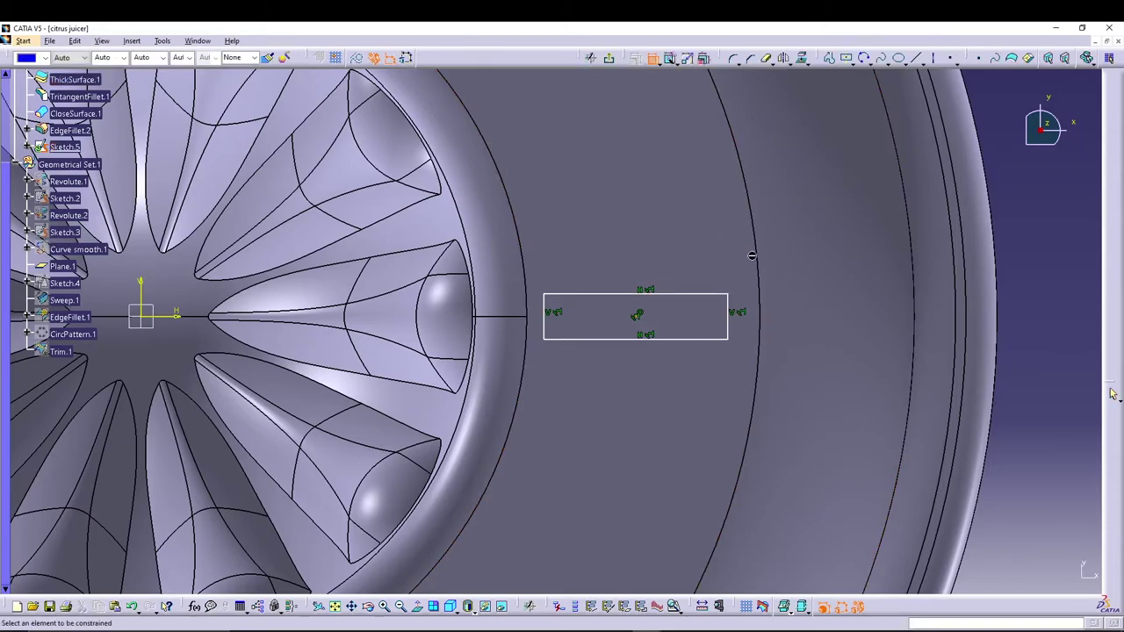
pyautogui.click(711, 293)
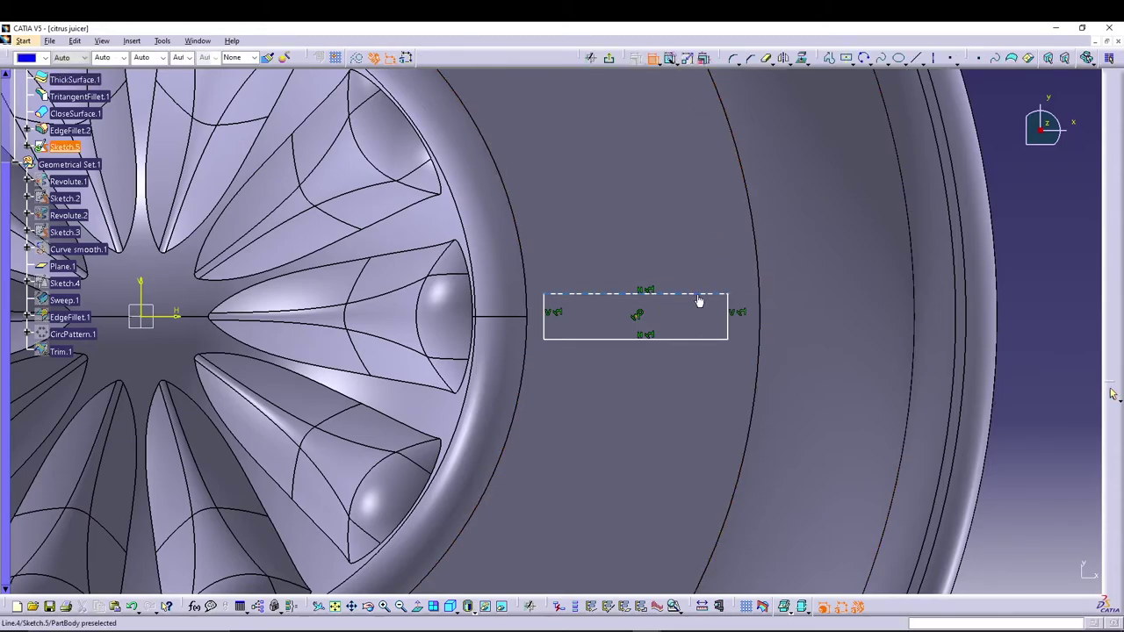
pyautogui.click(704, 340)
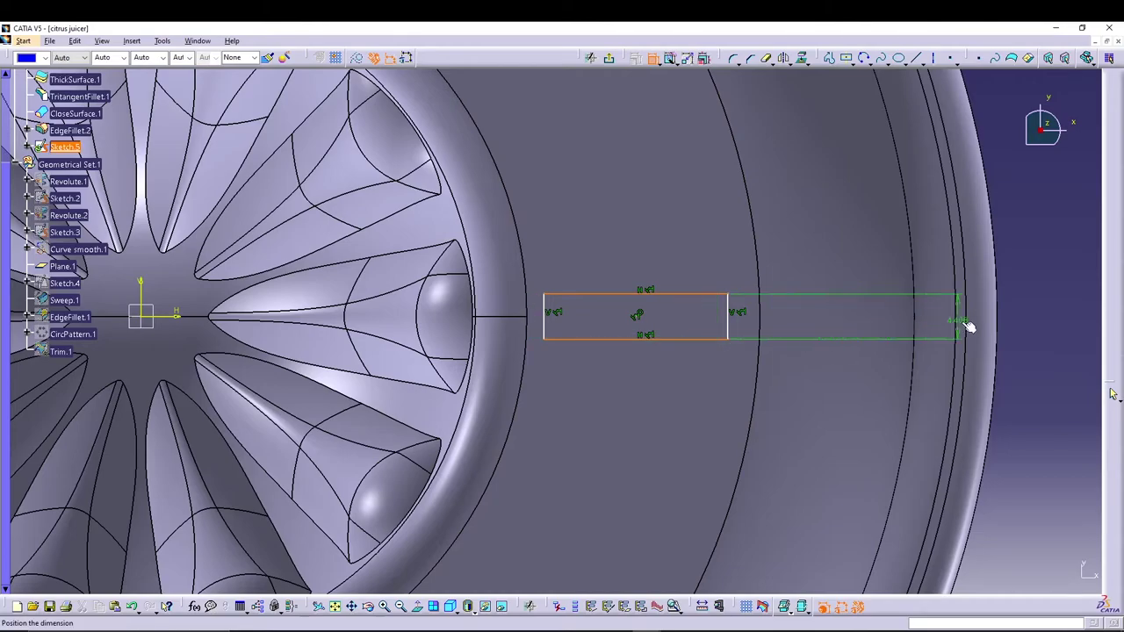
pyautogui.click(1029, 307)
pyautogui.doubleClick(1032, 308)
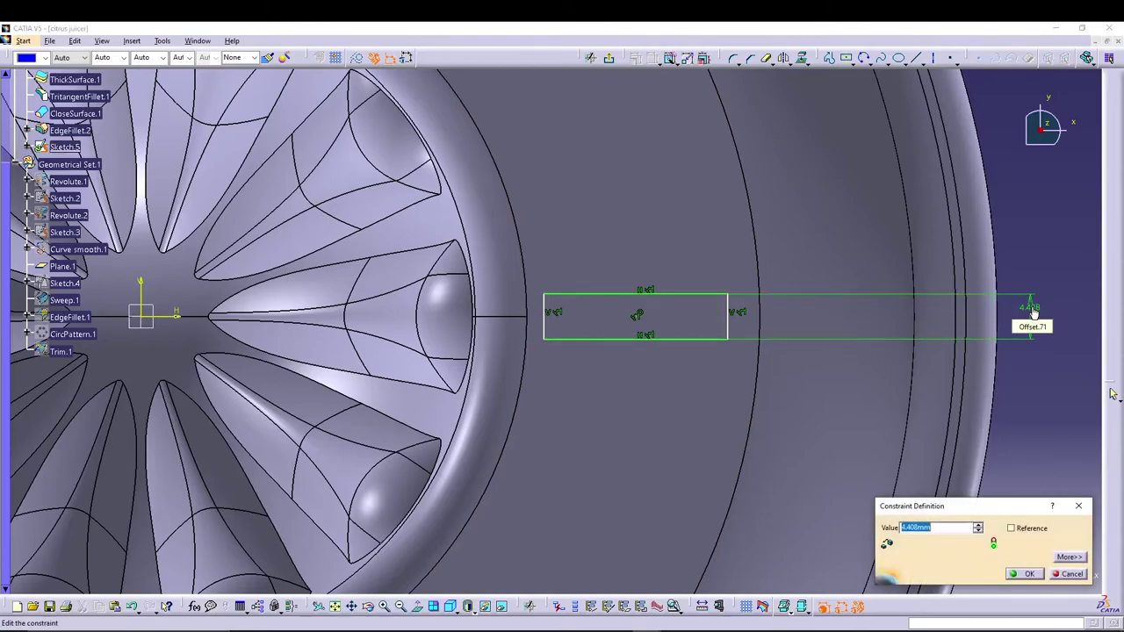
pyautogui.write('2')
pyautogui.press('Return')
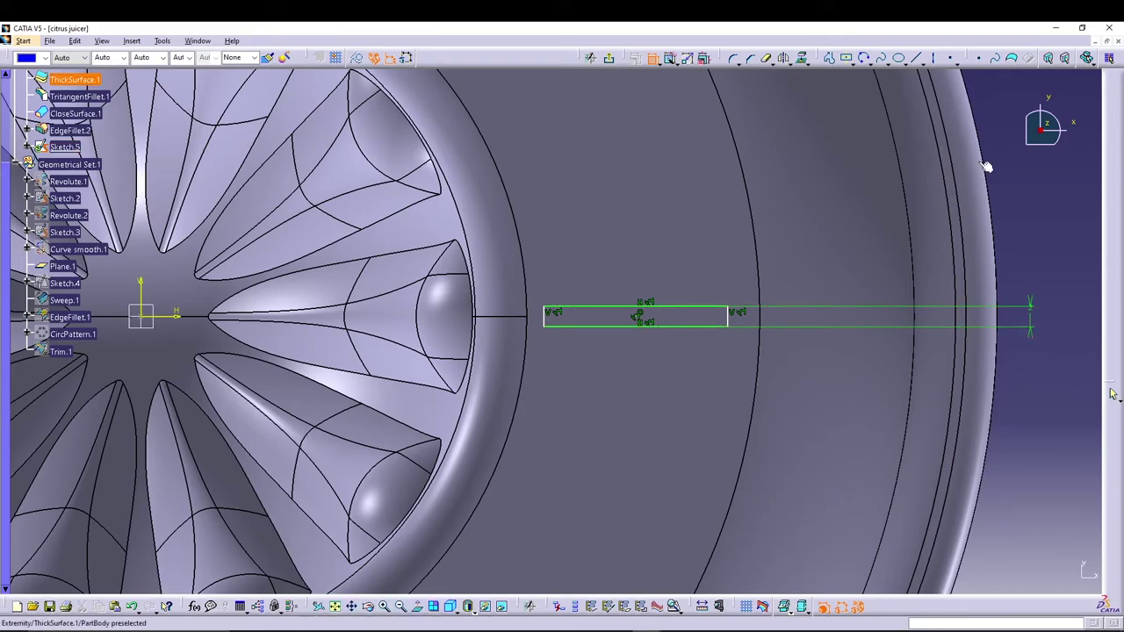
# Make the slot's right and left end lines tangent to the dish's circular edges.
pyautogui.click(728, 323)
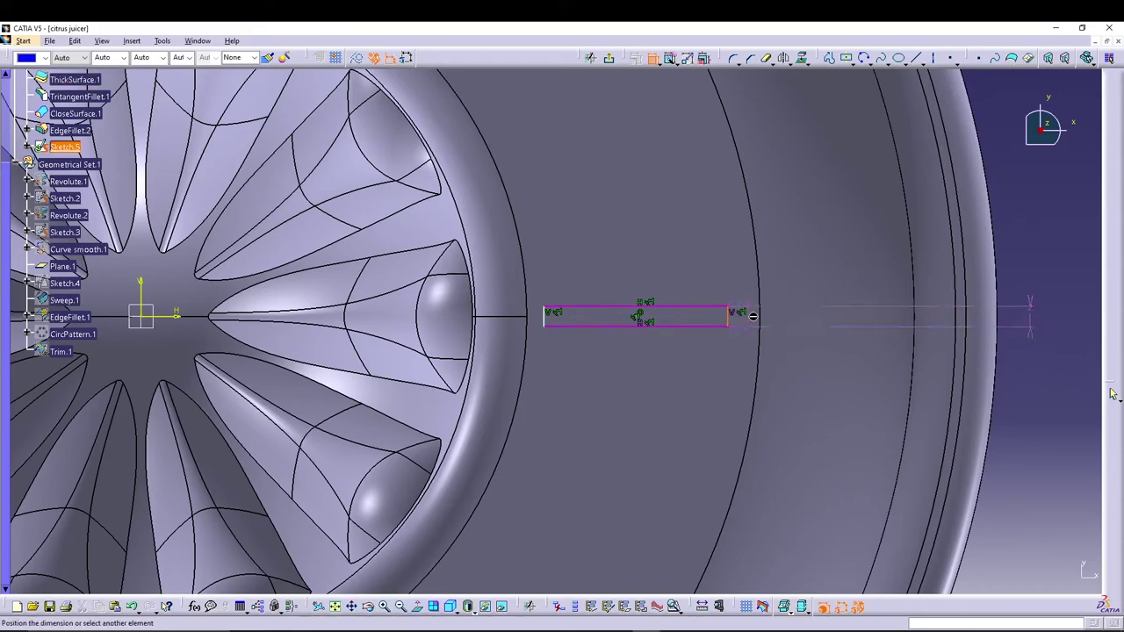
pyautogui.click(755, 309)
pyautogui.rightClick(745, 287)
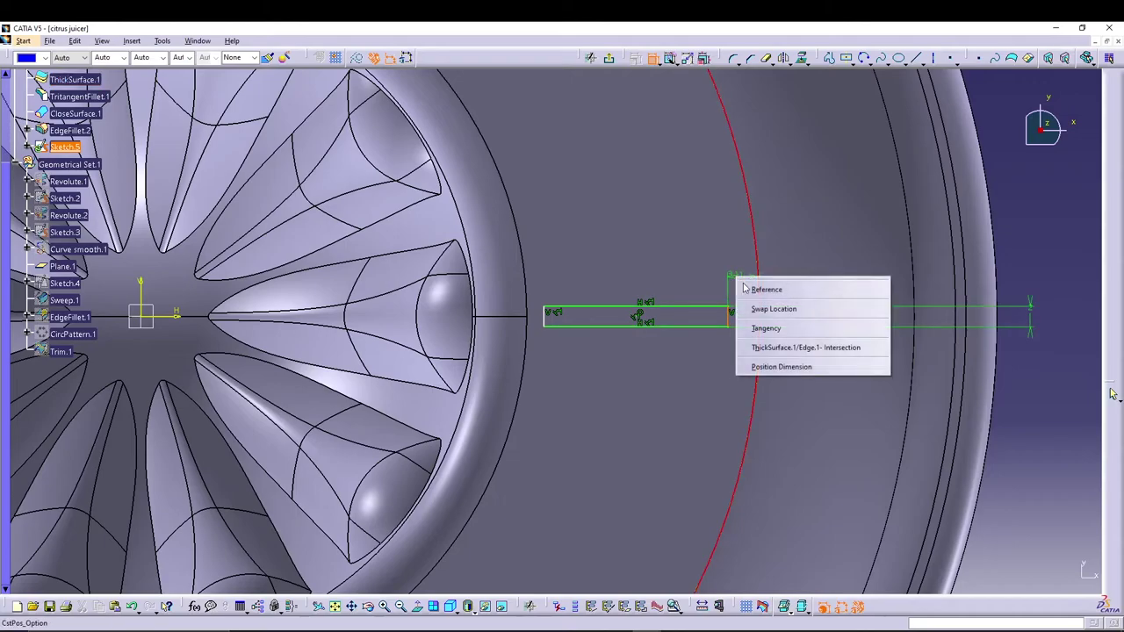
pyautogui.click(766, 327)
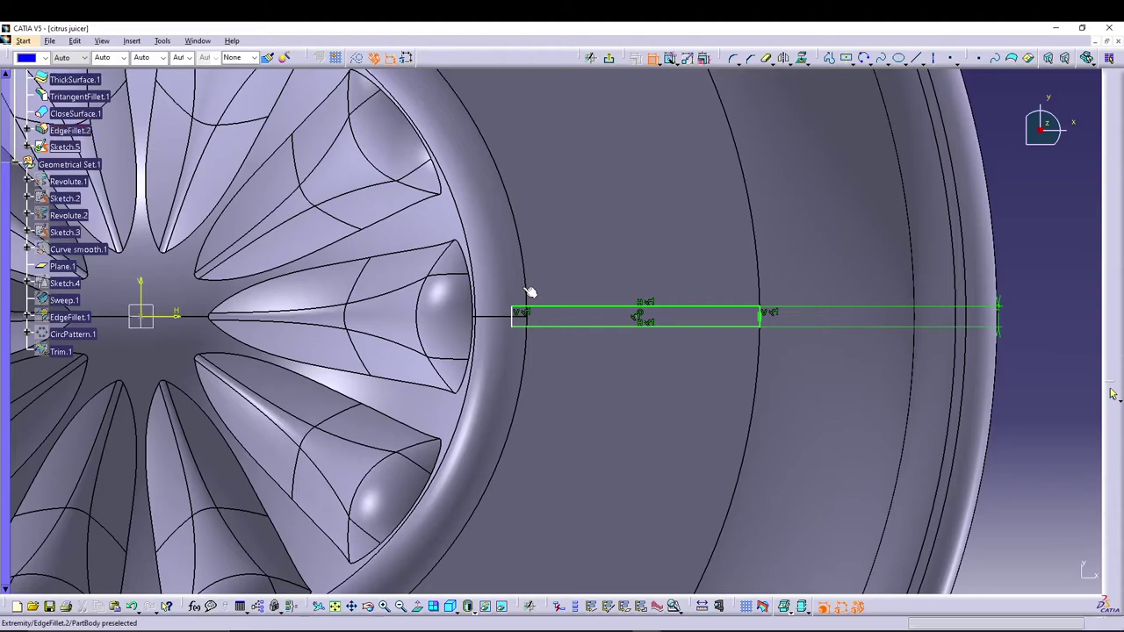
pyautogui.click(515, 321)
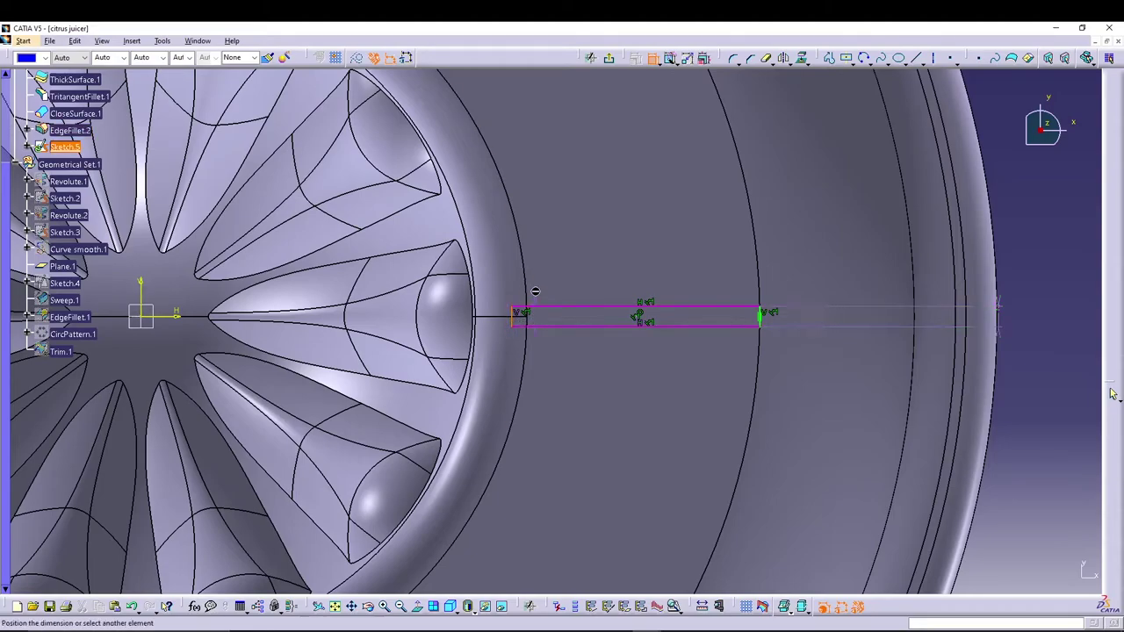
pyautogui.click(531, 286)
pyautogui.rightClick(563, 276)
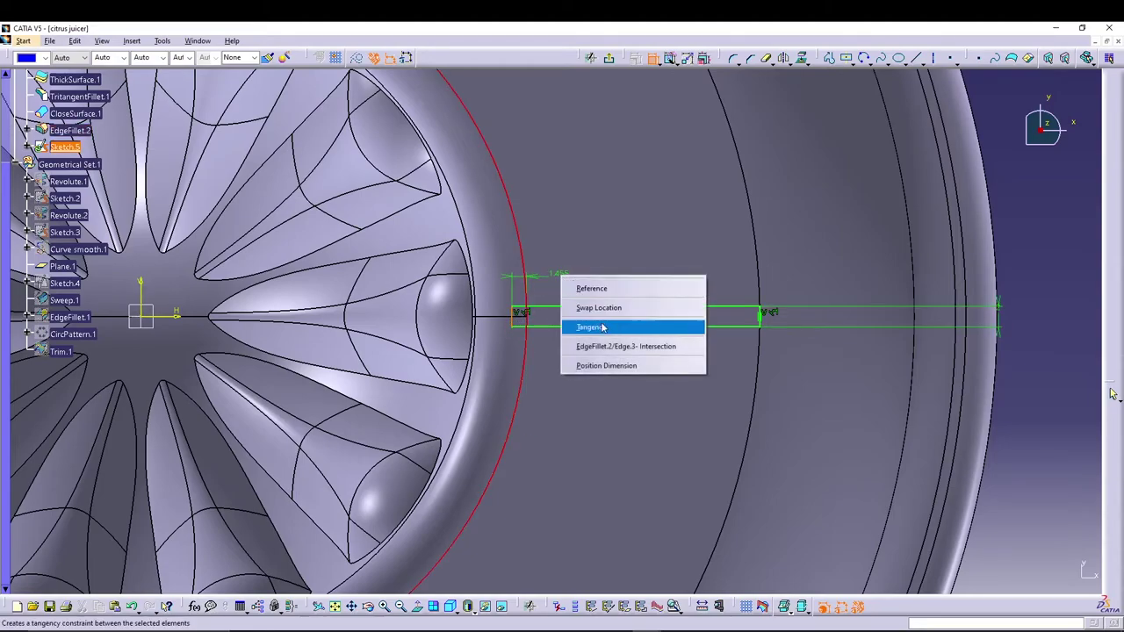
pyautogui.click(604, 327)
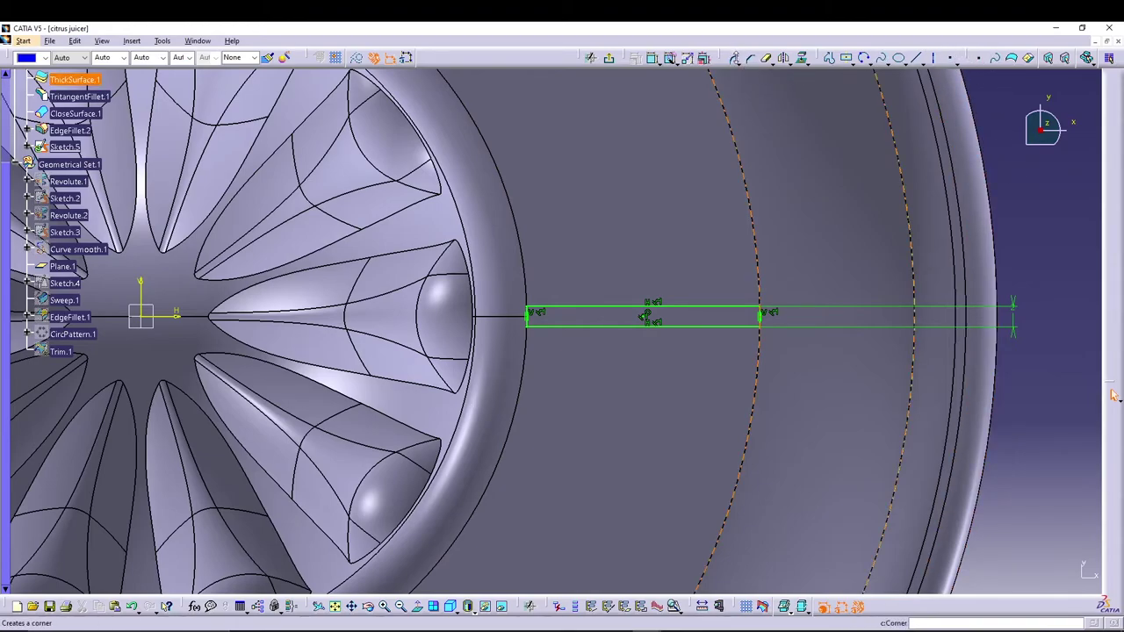
pyautogui.click(734, 58)
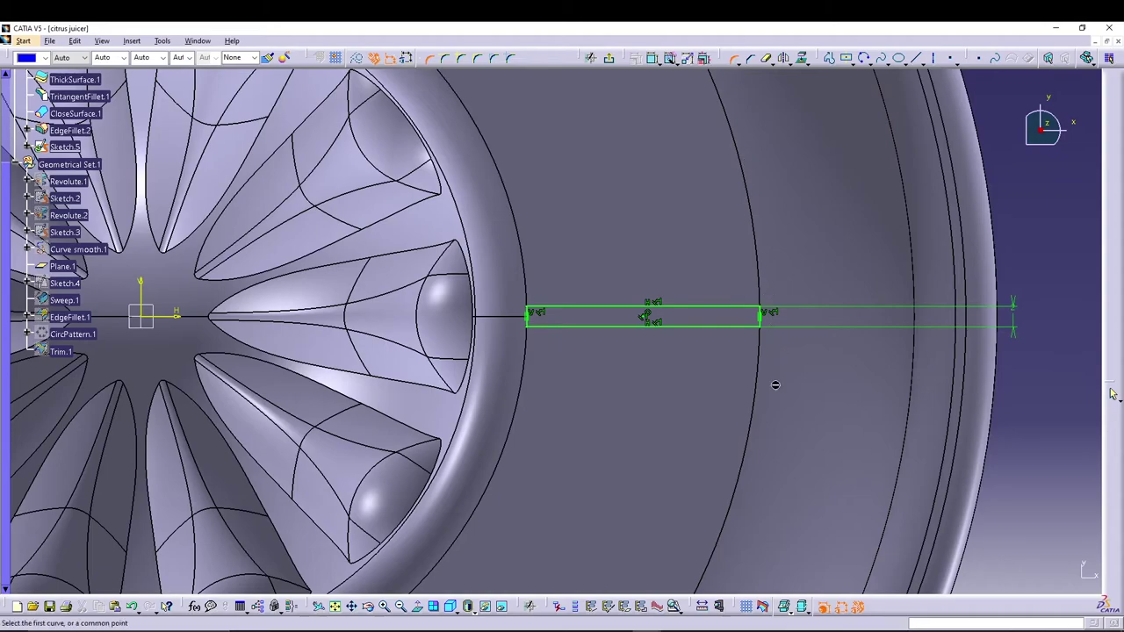
# Fillet the top-right, bottom-right, top-left and bottom-left slot corners at radius 0.5, then exit Sketch.5.
pyautogui.moveTo(776, 385)
pyautogui.mouseDown(button='middle')
pyautogui.moveTo(770, 351)
pyautogui.moveTo(806, 326)
pyautogui.moveTo(658, 369)
pyautogui.moveTo(733, 341)
pyautogui.mouseUp(button='middle')
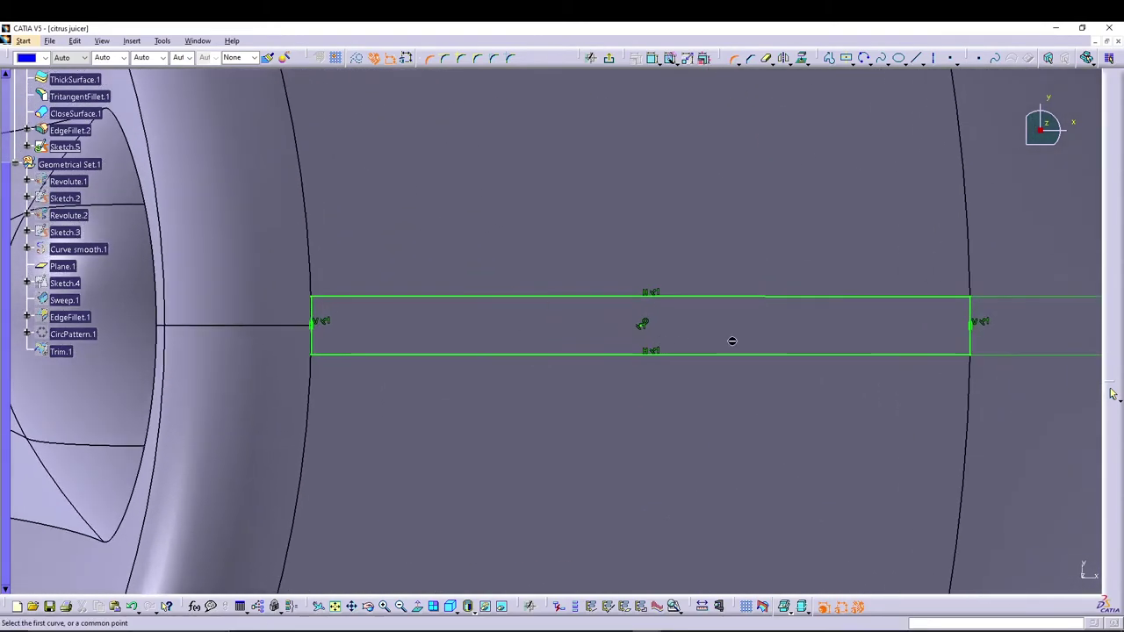
pyautogui.click(971, 300)
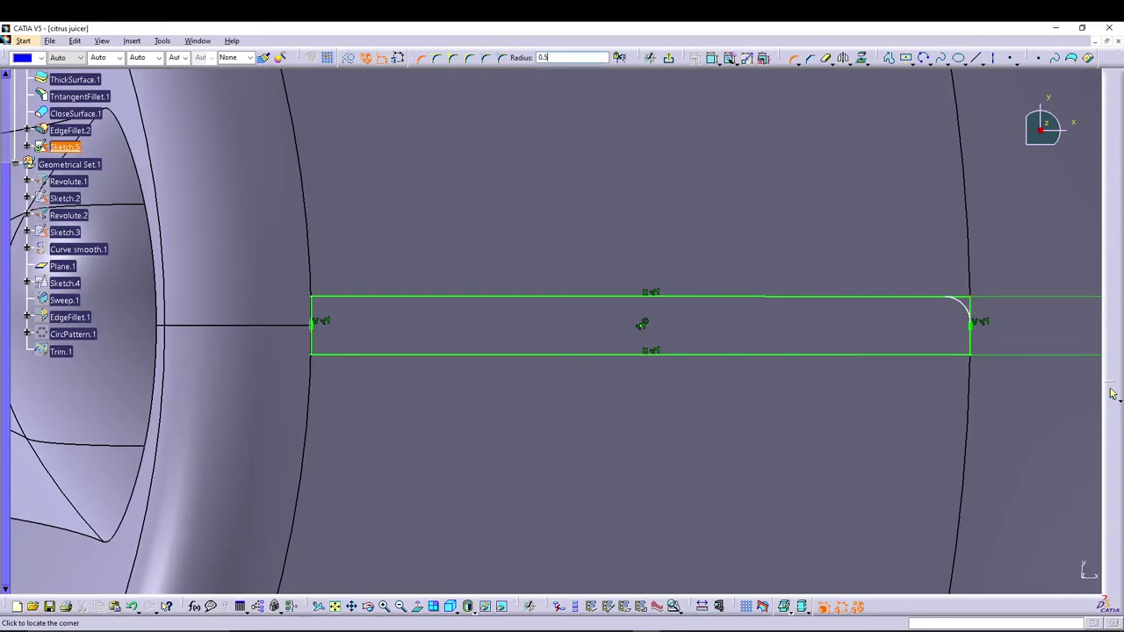
pyautogui.click(966, 308)
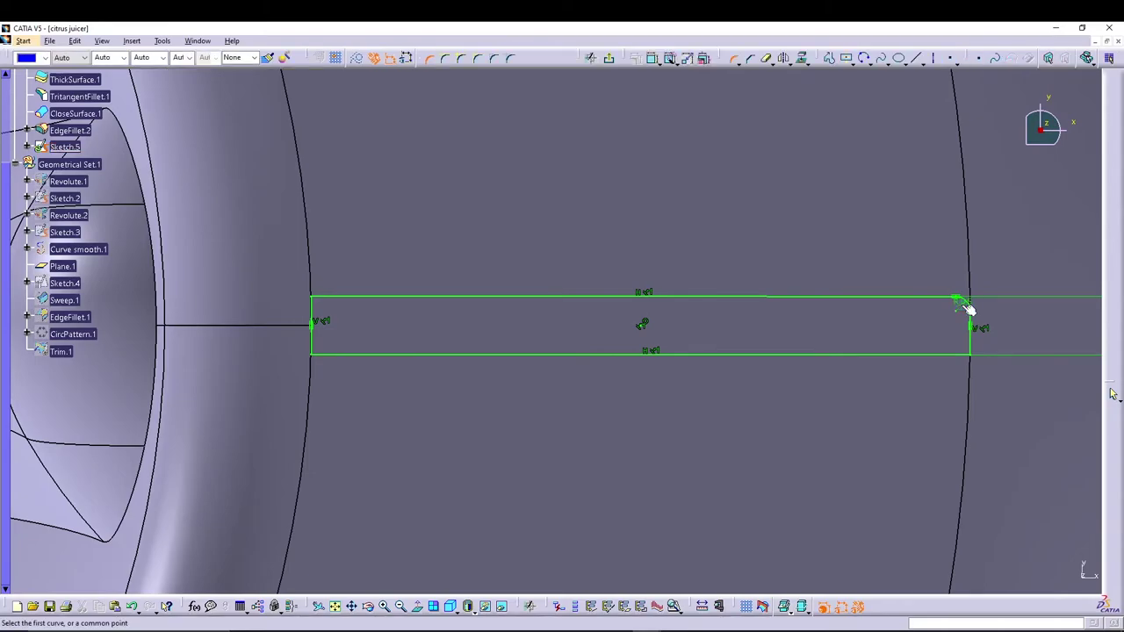
pyautogui.click(959, 356)
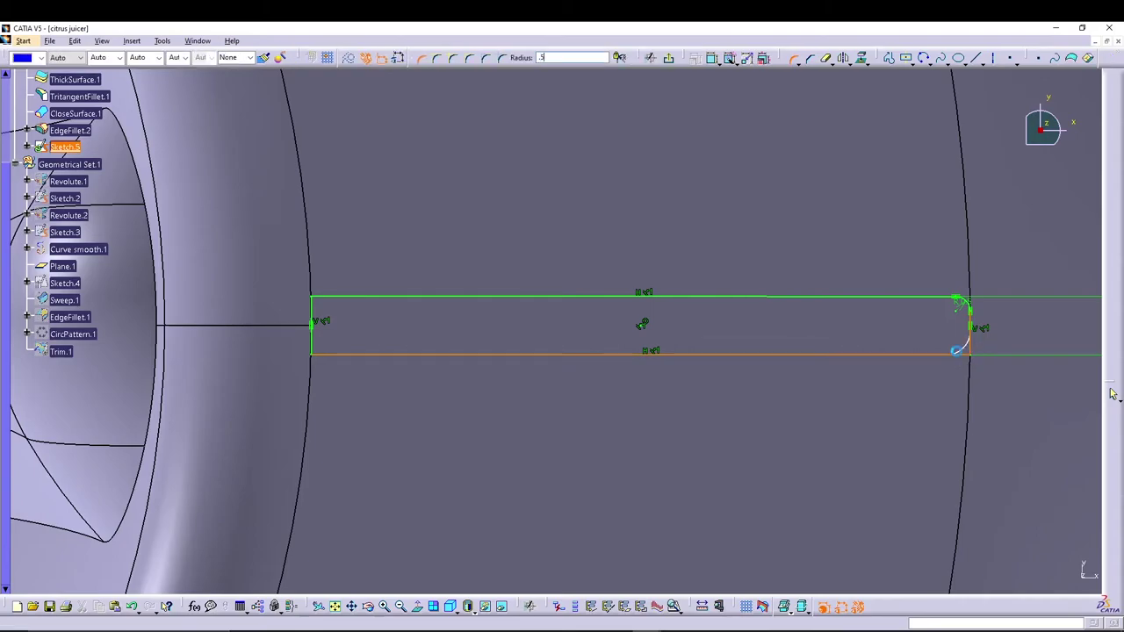
pyautogui.click(957, 353)
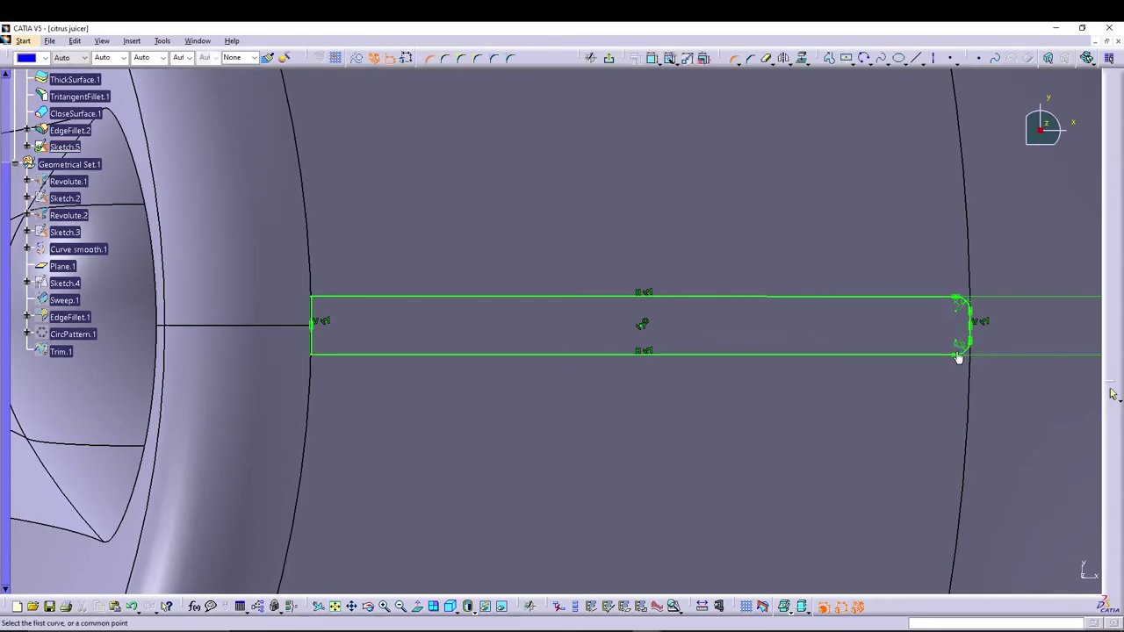
pyautogui.click(317, 301)
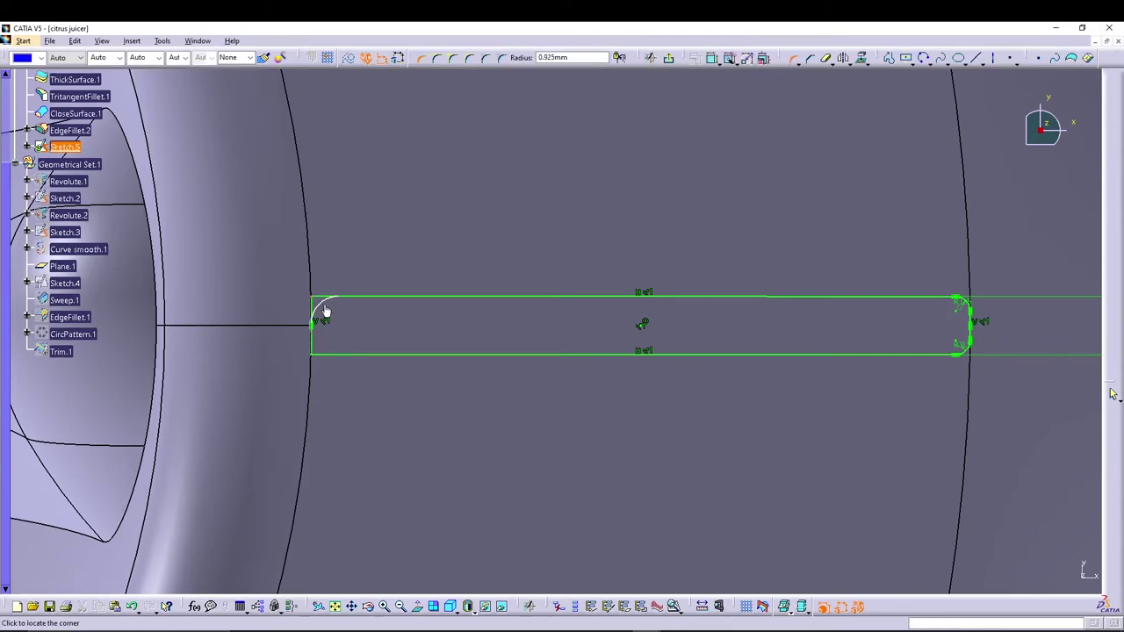
pyautogui.click(324, 306)
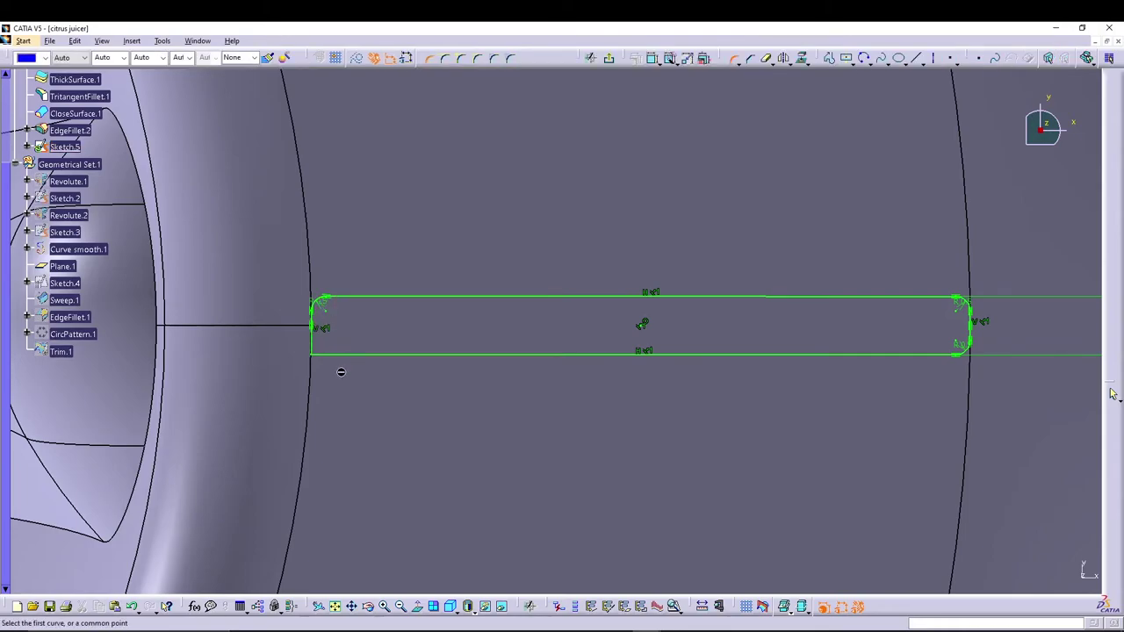
pyautogui.click(320, 354)
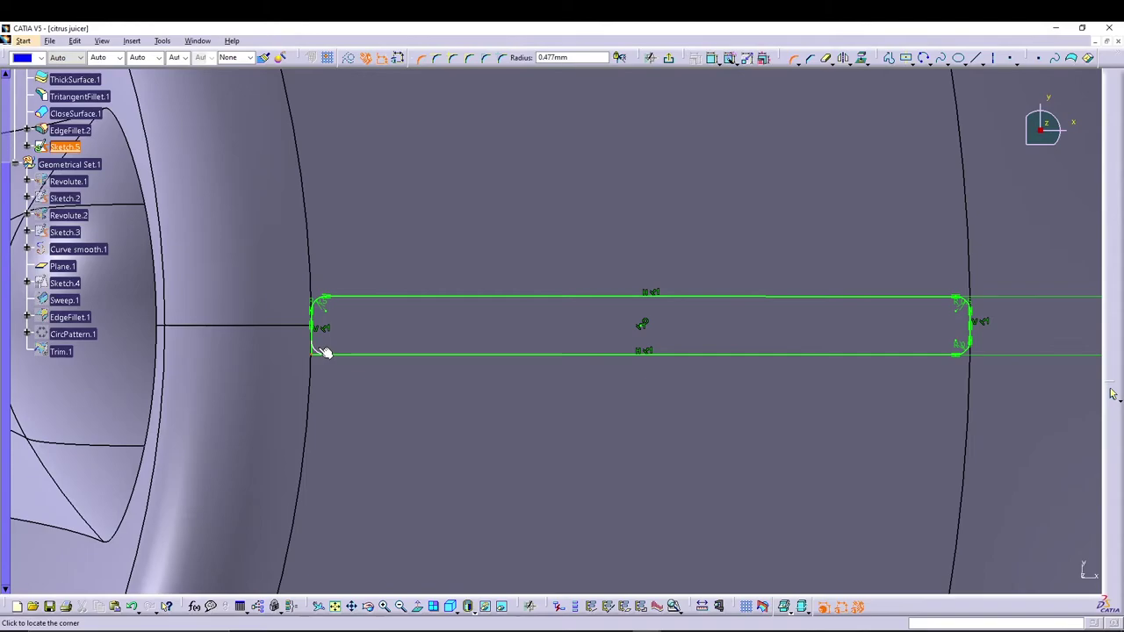
pyautogui.press('Return')
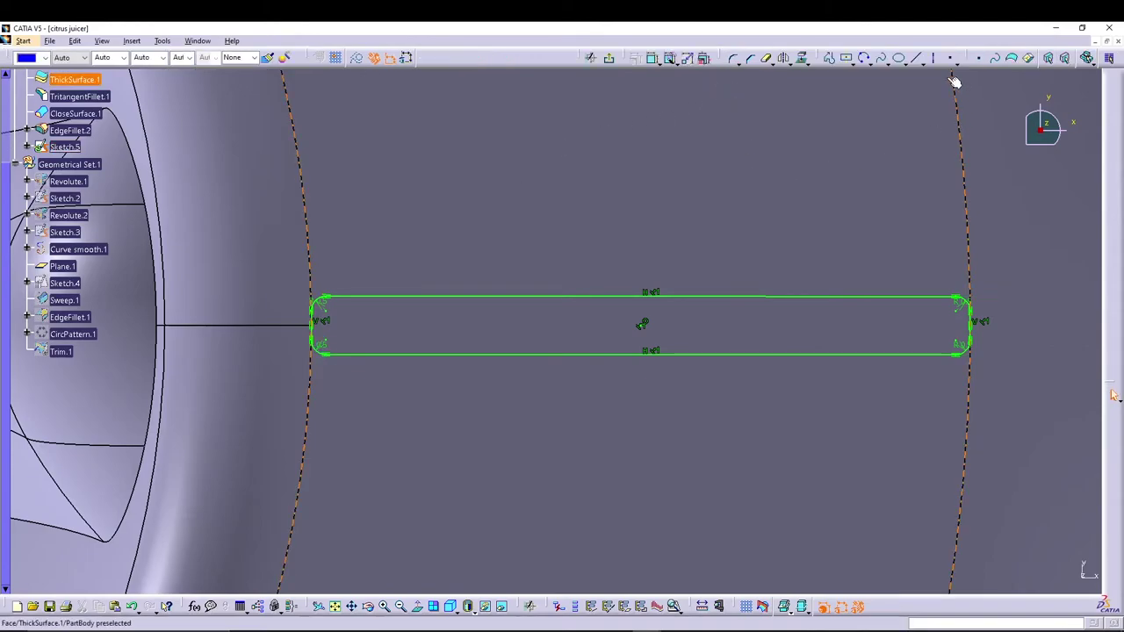
pyautogui.click(683, 91)
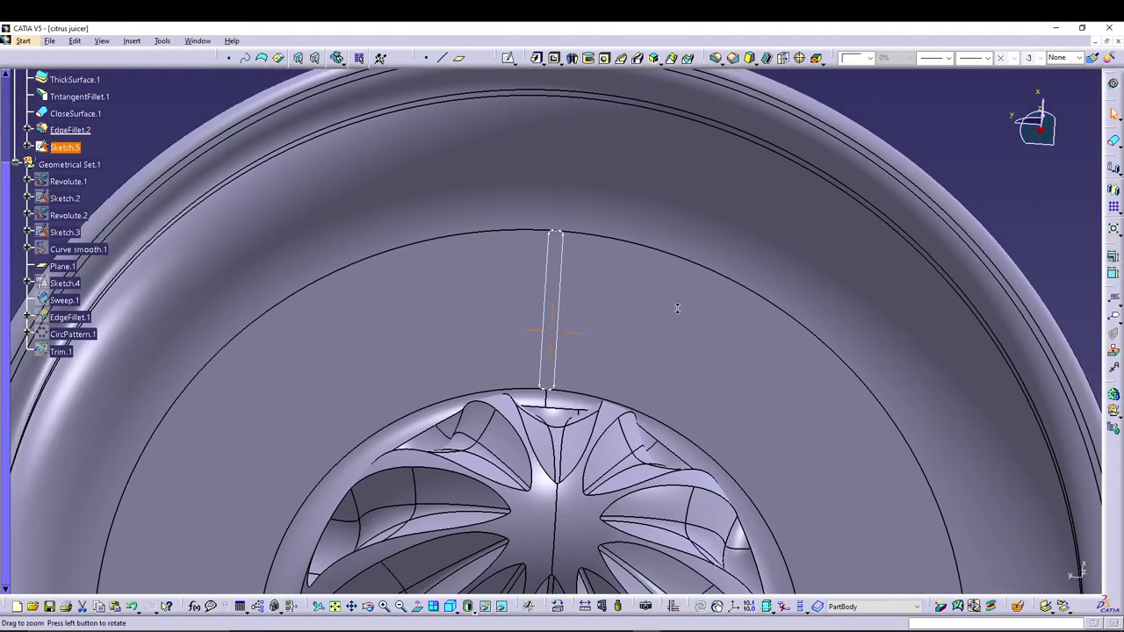
# Pocket Sketch.5 20 mm deep into the dish floor, creating Pocket.1.
pyautogui.moveTo(743, 311)
pyautogui.mouseDown(button='middle')
pyautogui.moveTo(703, 306)
pyautogui.moveTo(797, 214)
pyautogui.moveTo(736, 230)
pyautogui.mouseUp(button='middle')
pyautogui.click(556, 58)
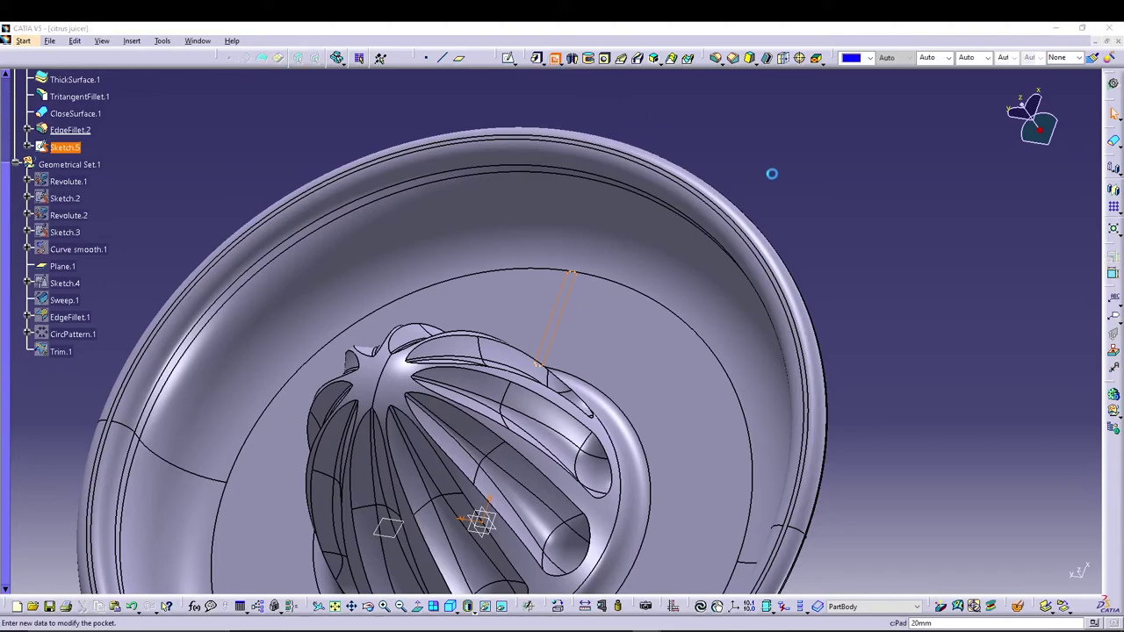
pyautogui.click(885, 491)
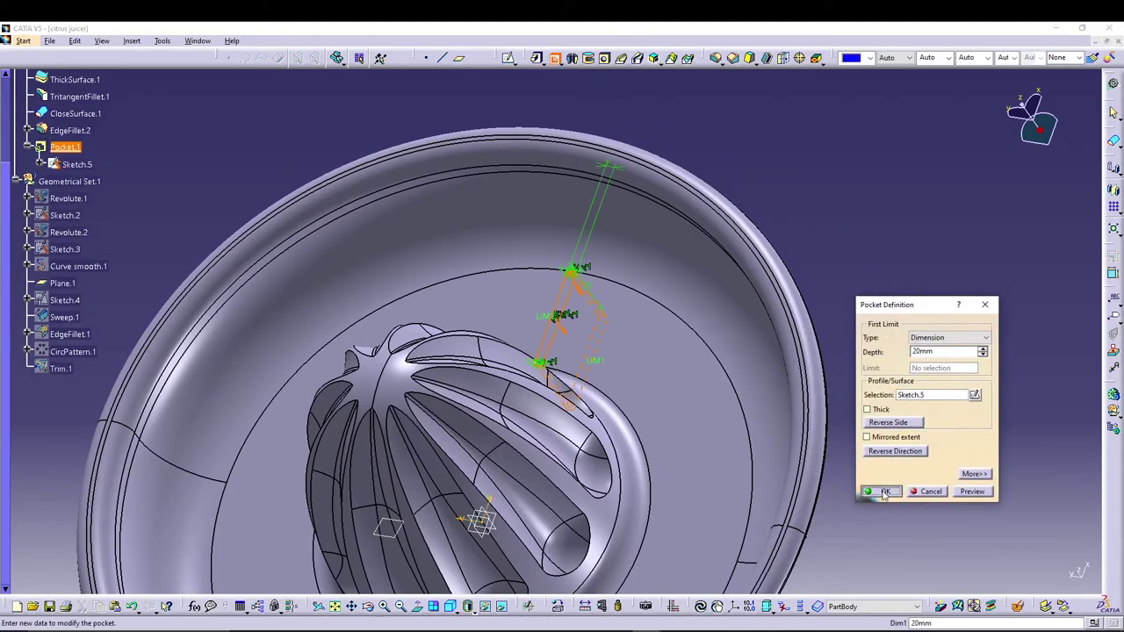
pyautogui.moveTo(760, 290); pyautogui.dragTo(728, 472, button='middle')
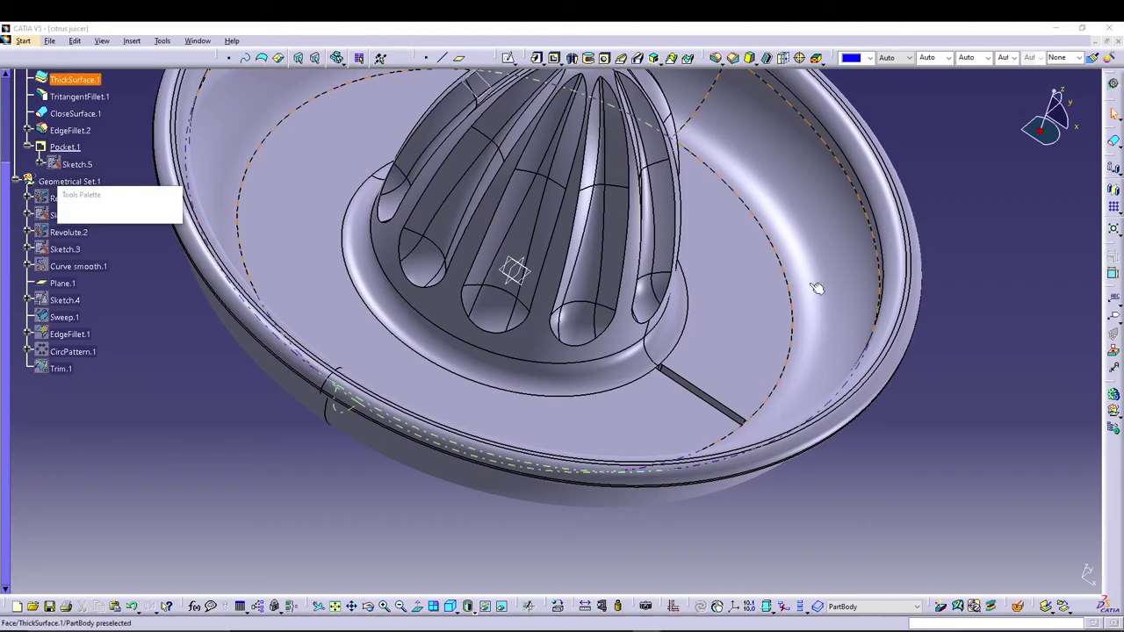
pyautogui.moveTo(773, 251); pyautogui.dragTo(783, 301, button='middle')
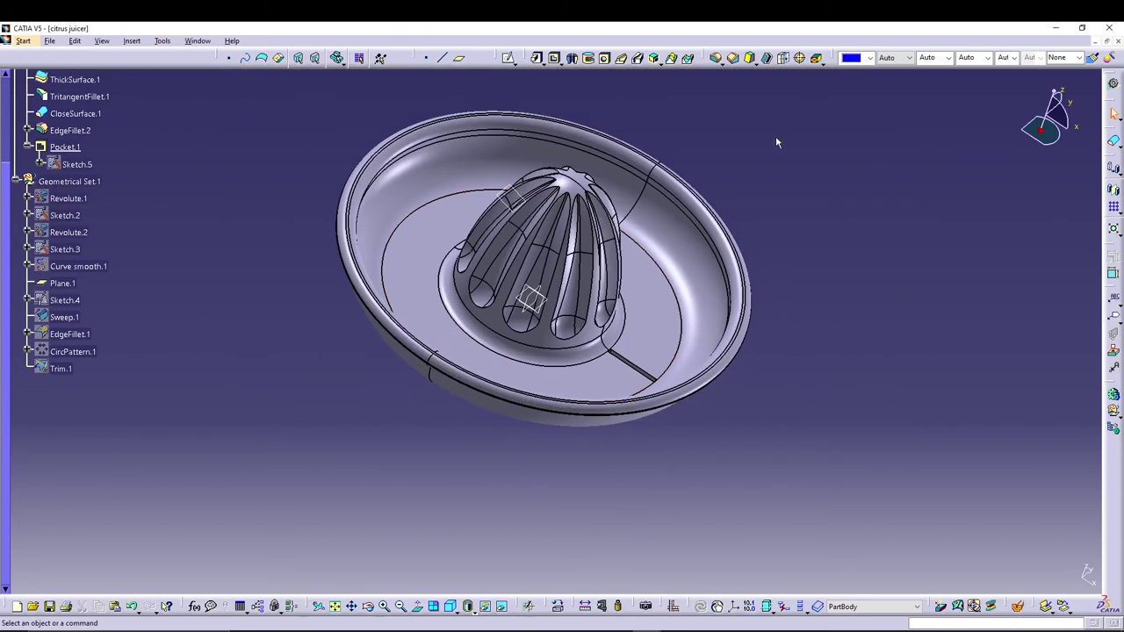
# Pattern Pocket.1 as a complete crown of 69 instances around the Z Axis.
pyautogui.moveTo(491, 465); pyautogui.dragTo(467, 461, button='middle')
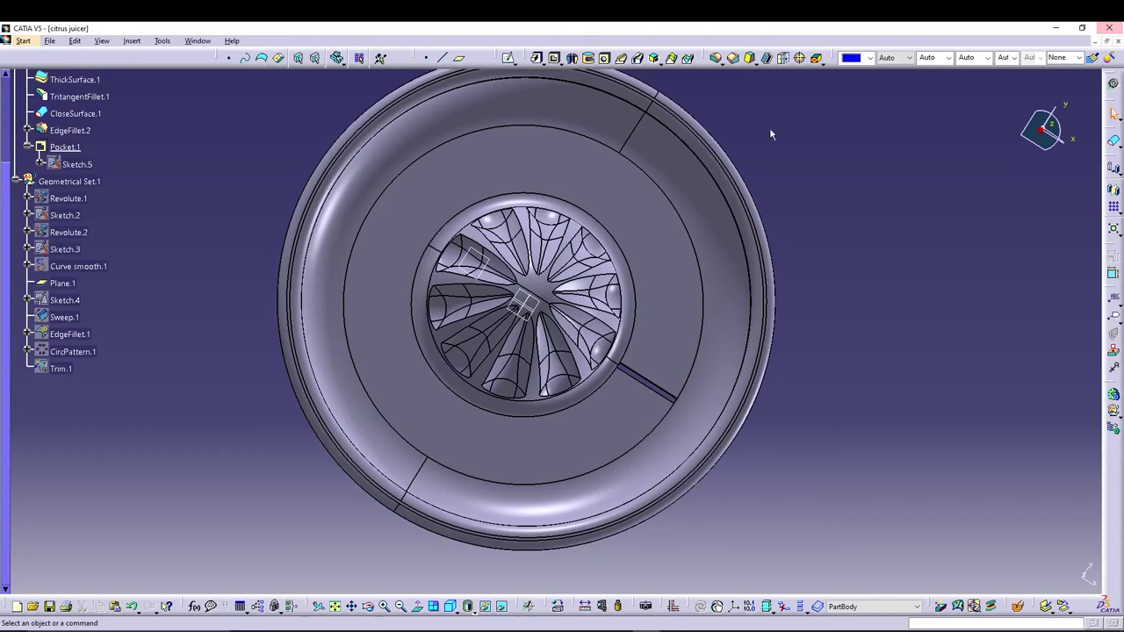
pyautogui.click(65, 147)
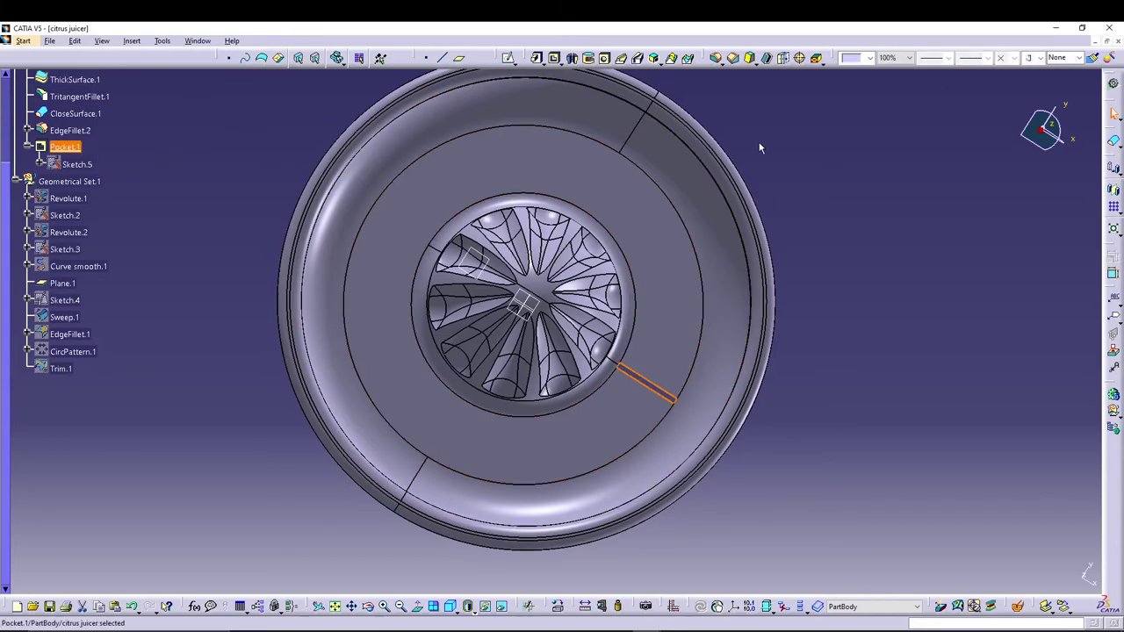
pyautogui.click(1118, 211)
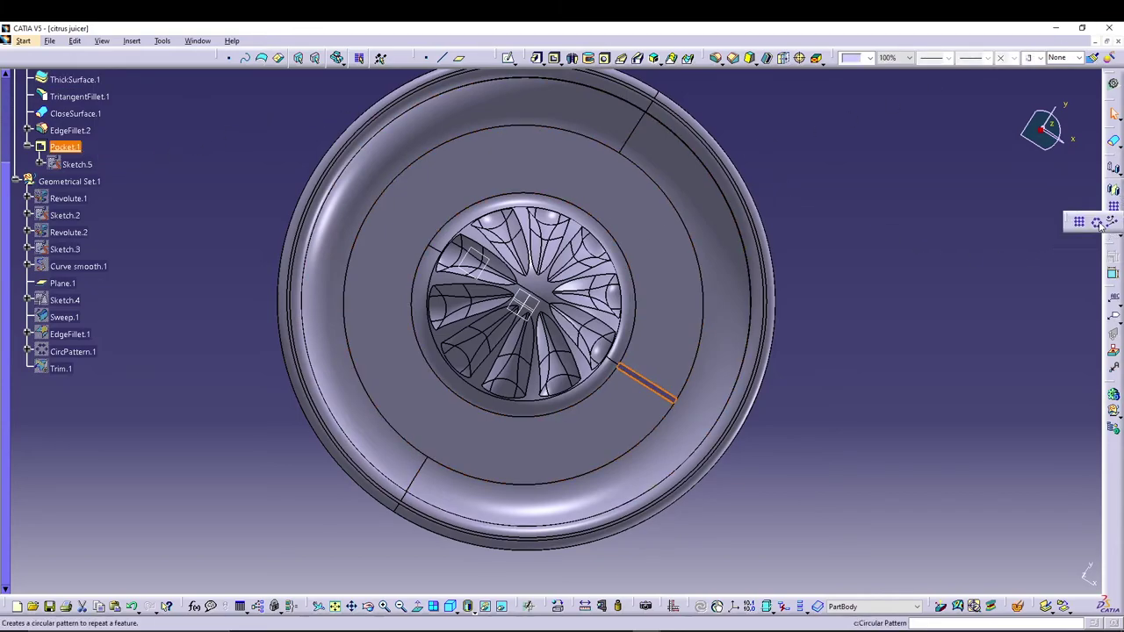
pyautogui.click(1099, 224)
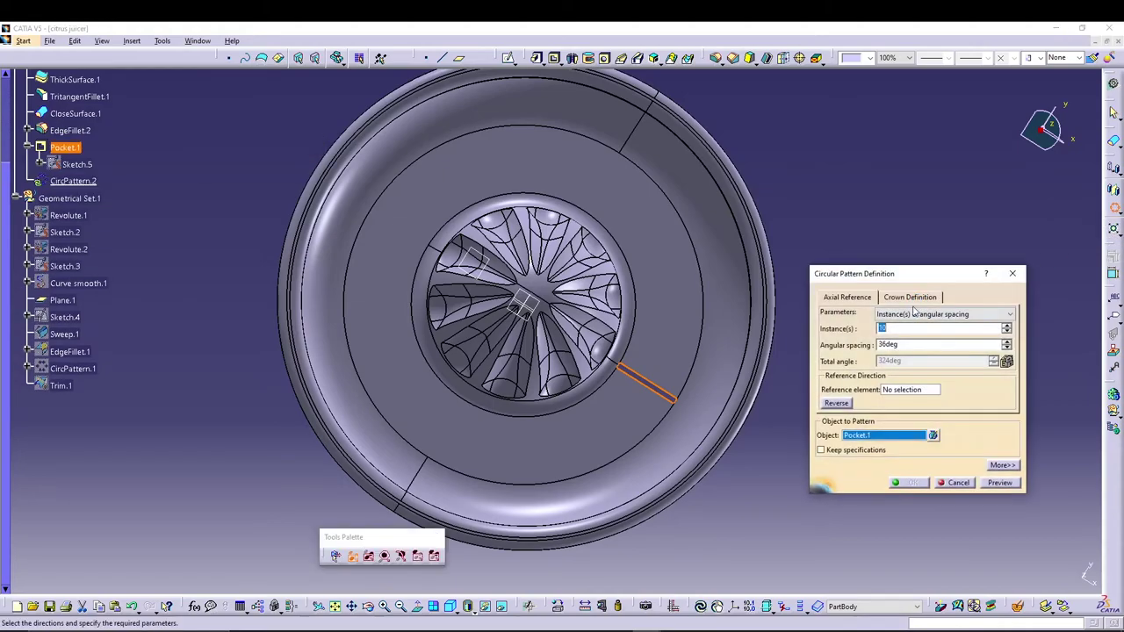
pyautogui.click(913, 314)
pyautogui.click(913, 352)
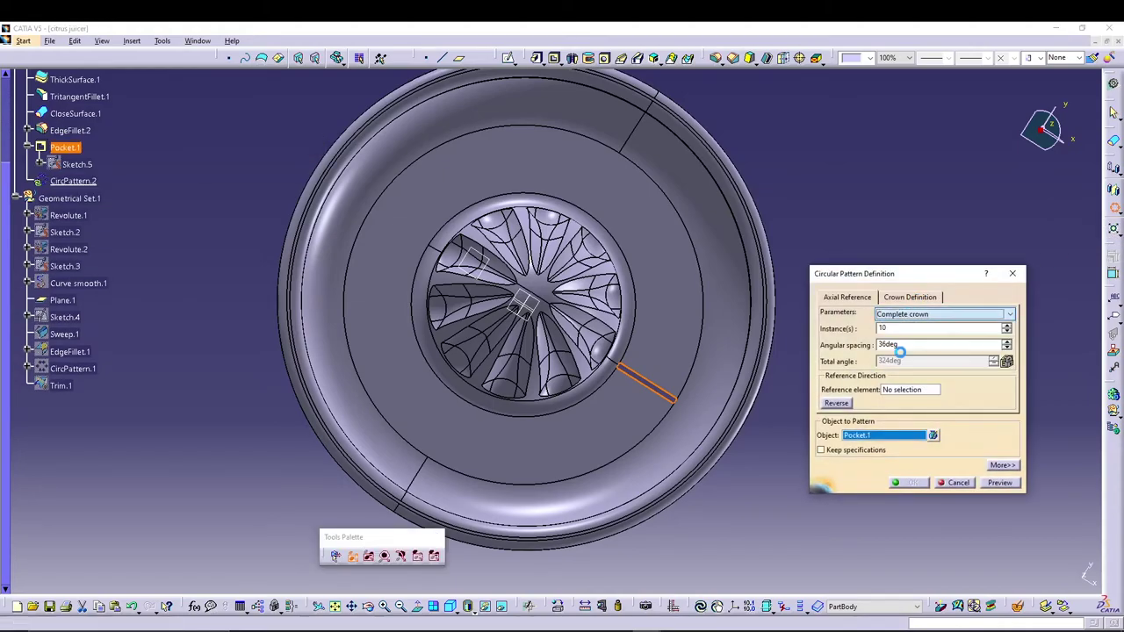
pyautogui.doubleClick(903, 328)
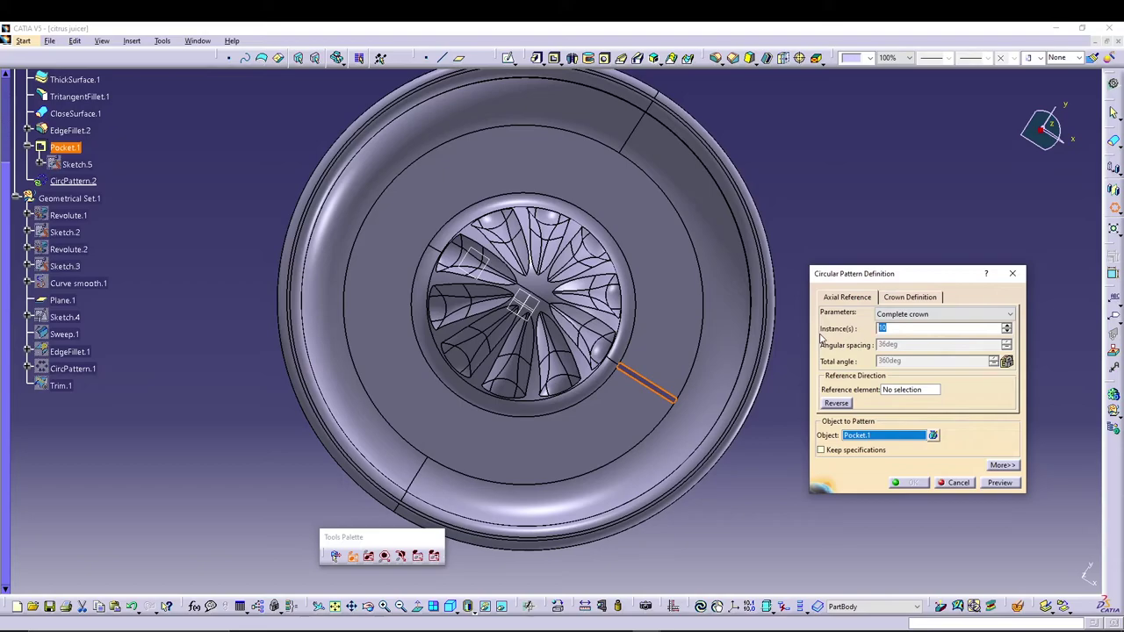
pyautogui.click(887, 392)
pyautogui.rightClick(887, 392)
pyautogui.click(899, 436)
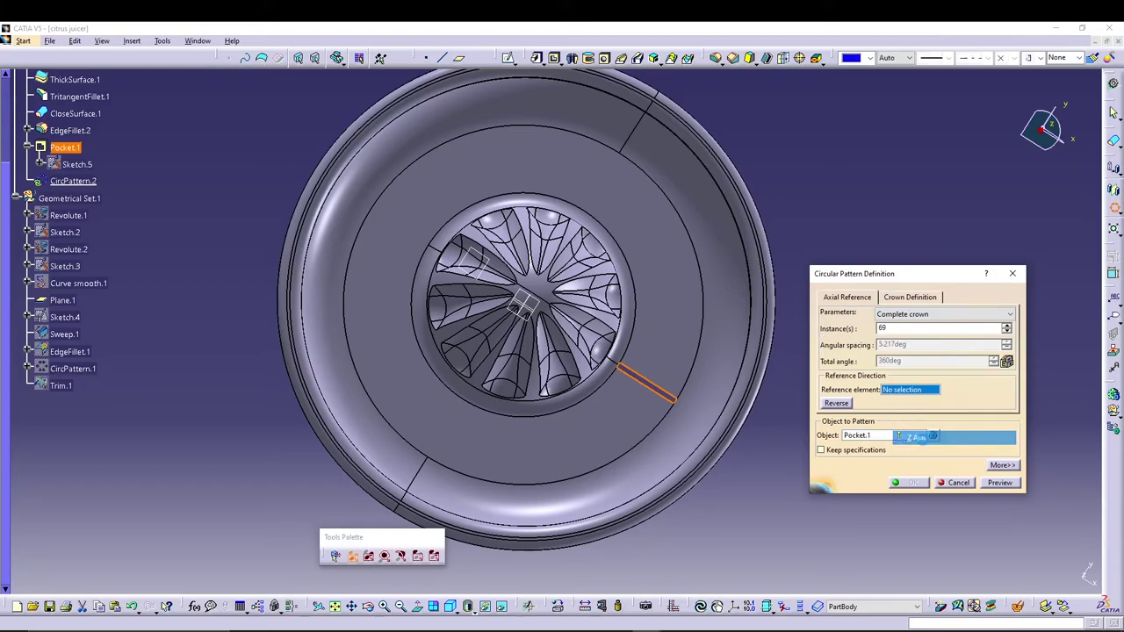
pyautogui.moveTo(688, 542); pyautogui.dragTo(732, 465, button='middle')
pyautogui.click(912, 483)
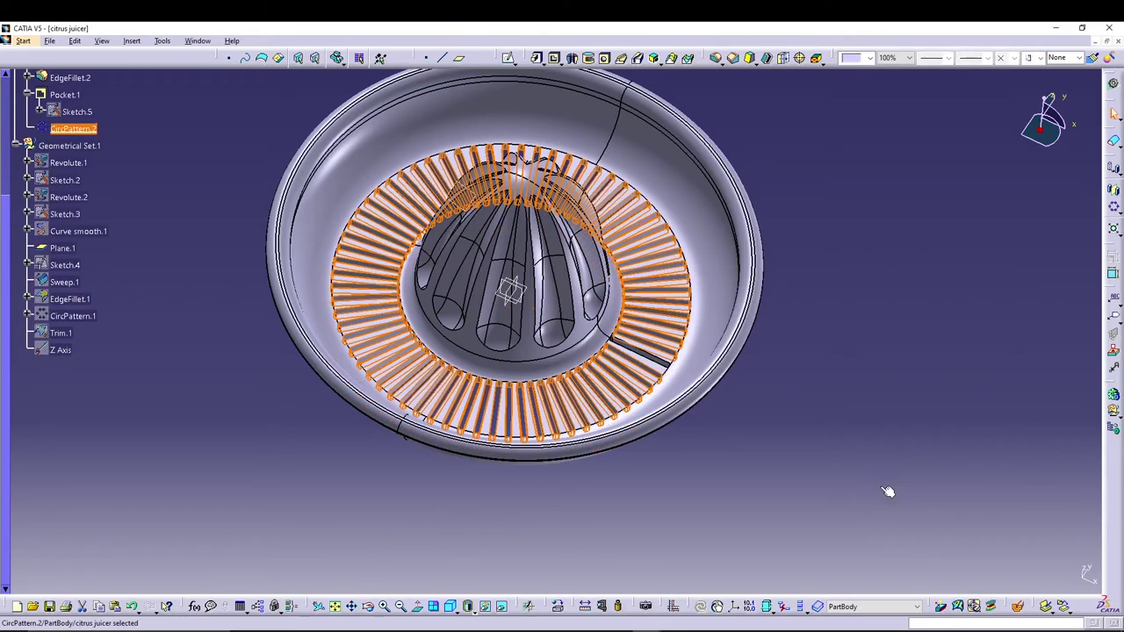
# Zoom in on the ribbed cone and start a new 1 mm edge fillet, EdgeFillet.3.
pyautogui.moveTo(893, 259); pyautogui.dragTo(742, 316, button='middle')
pyautogui.moveTo(845, 291); pyautogui.dragTo(735, 291, button='middle')
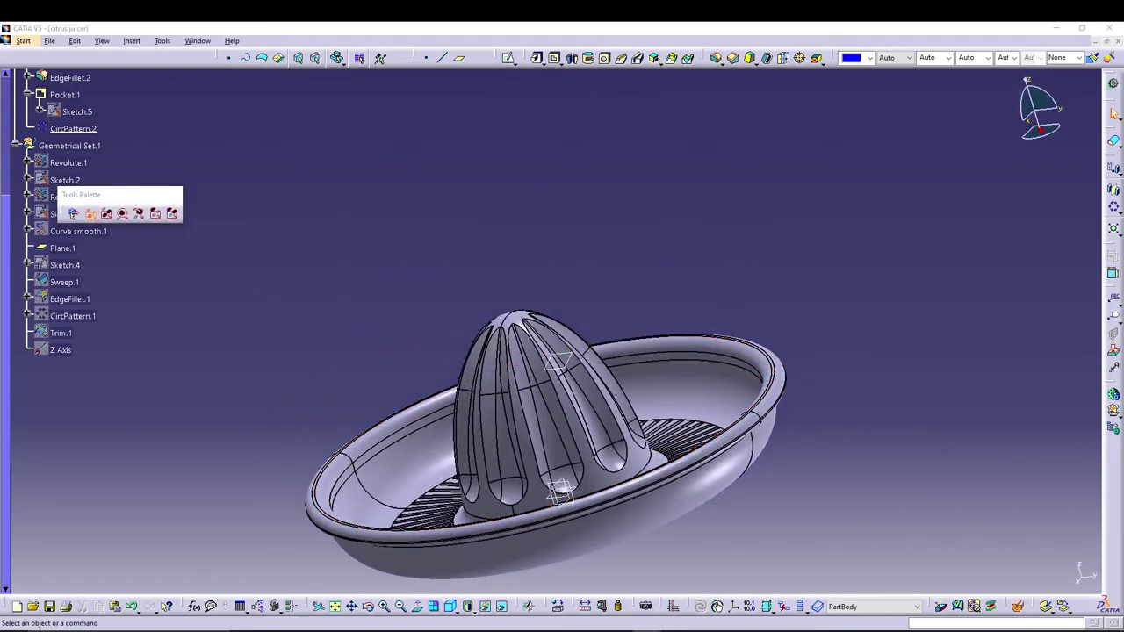
pyautogui.moveTo(658, 237); pyautogui.dragTo(716, 161, button='middle')
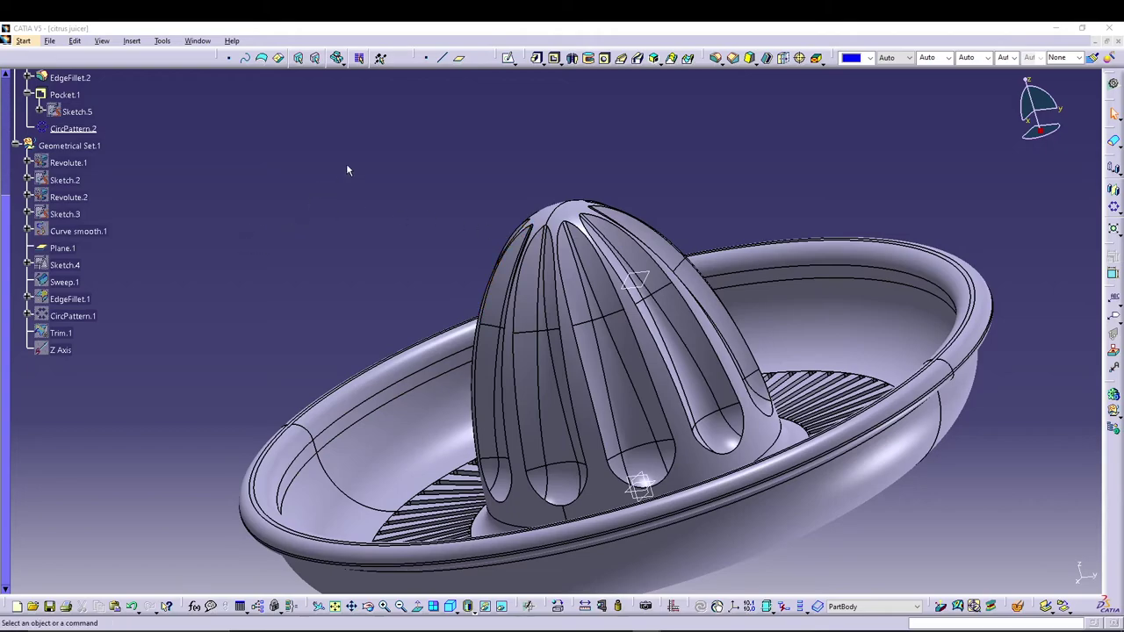
pyautogui.click(716, 58)
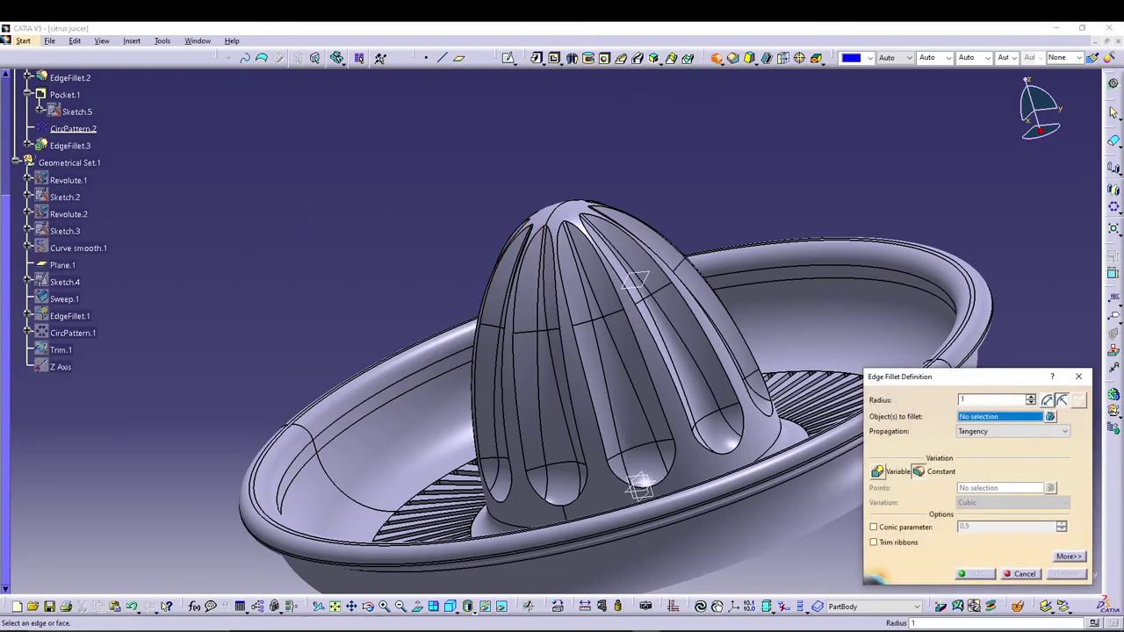
# Select the first five cone rib edges for the 1 mm fillet.
pyautogui.click(586, 230)
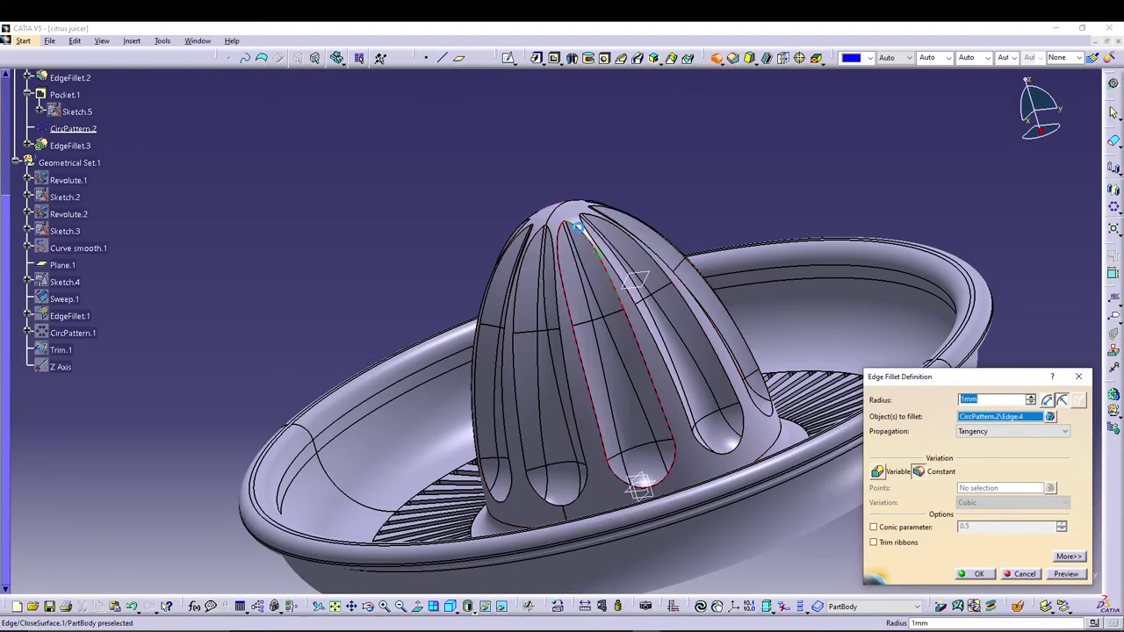
pyautogui.click(560, 304)
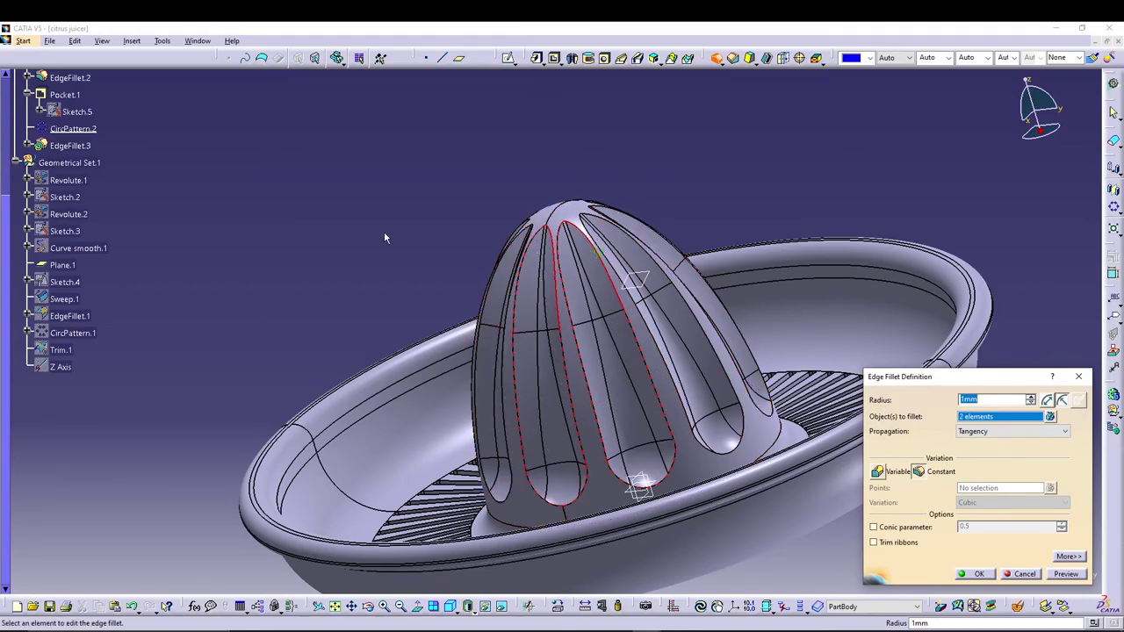
pyautogui.moveTo(383, 233); pyautogui.dragTo(558, 292, button='middle')
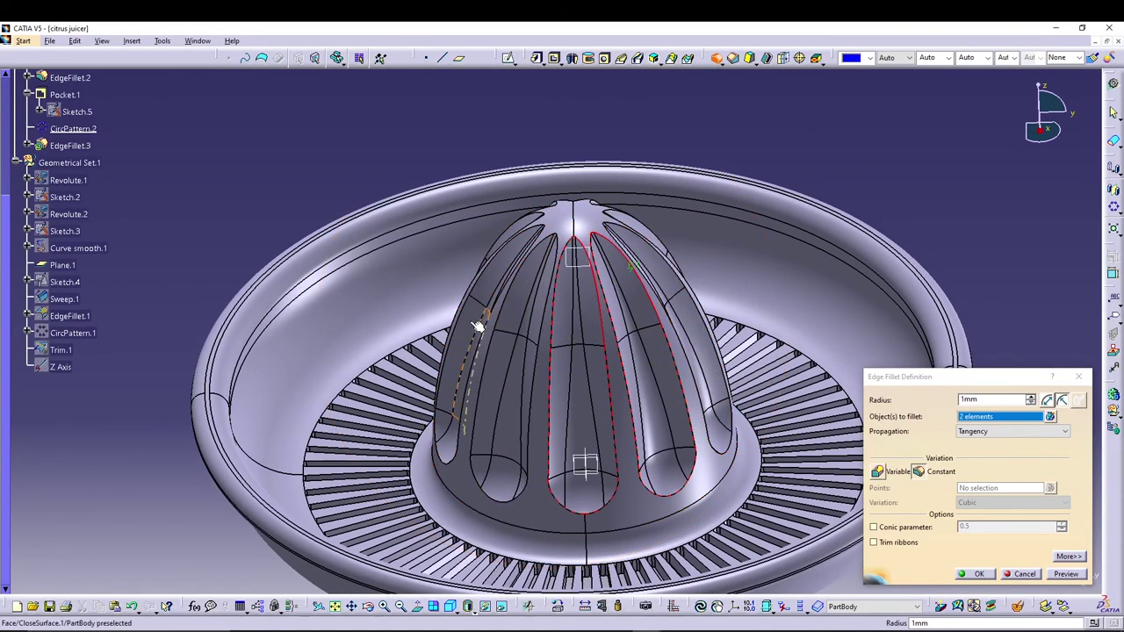
pyautogui.click(644, 238)
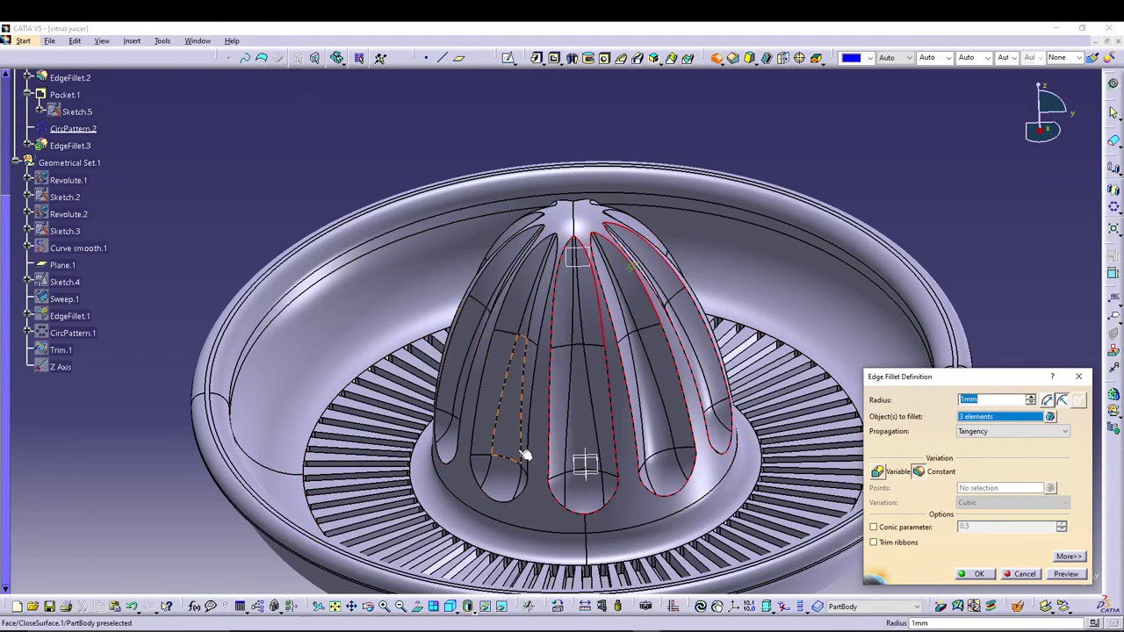
pyautogui.click(464, 449)
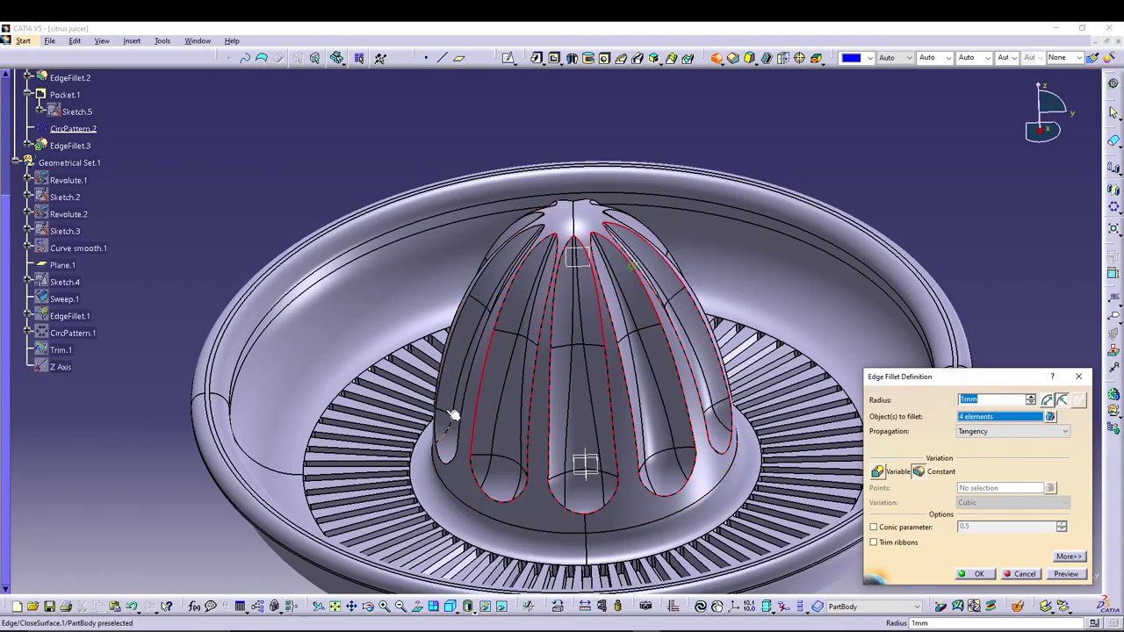
pyautogui.click(446, 397)
pyautogui.moveTo(343, 334); pyautogui.dragTo(492, 395, button='middle')
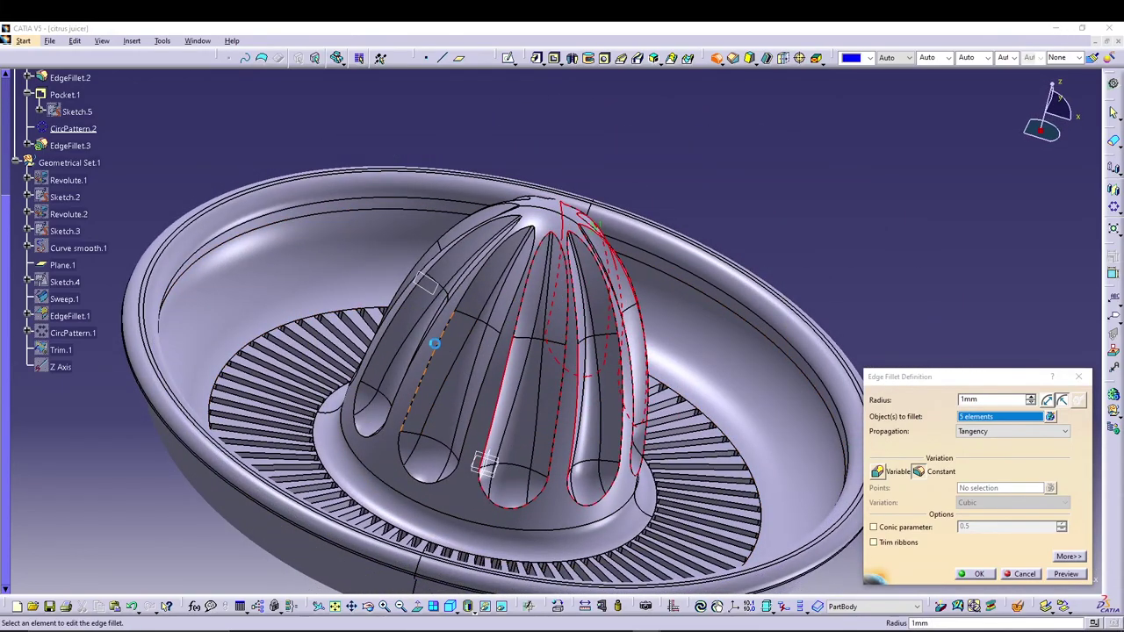
pyautogui.moveTo(369, 406); pyautogui.dragTo(413, 387, button='middle')
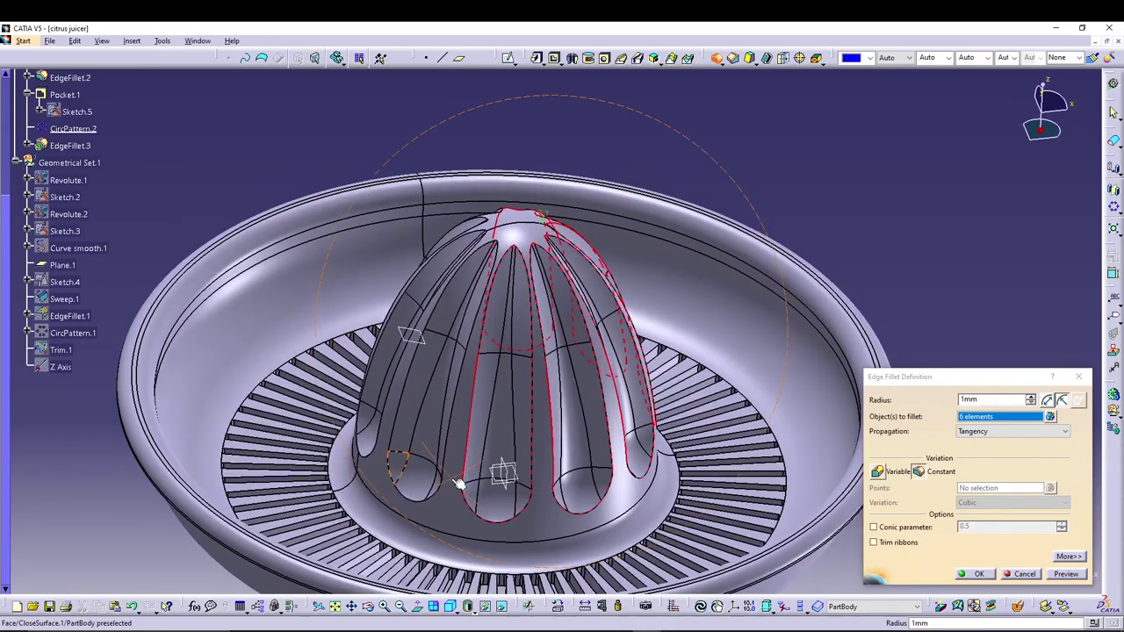
# Add the remaining five rib edges and apply EdgeFillet.3 at 1 mm radius.
pyautogui.click(415, 373)
pyautogui.click(296, 397)
pyautogui.moveTo(296, 397); pyautogui.dragTo(428, 468, button='middle')
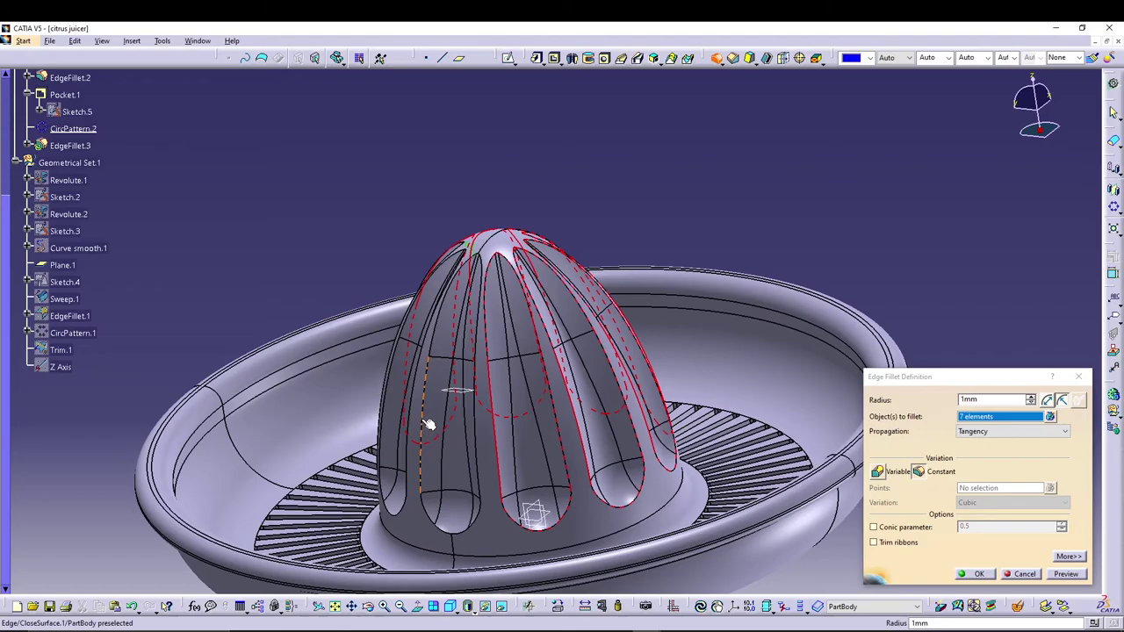
pyautogui.click(427, 423)
pyautogui.moveTo(272, 491); pyautogui.dragTo(690, 377, button='middle')
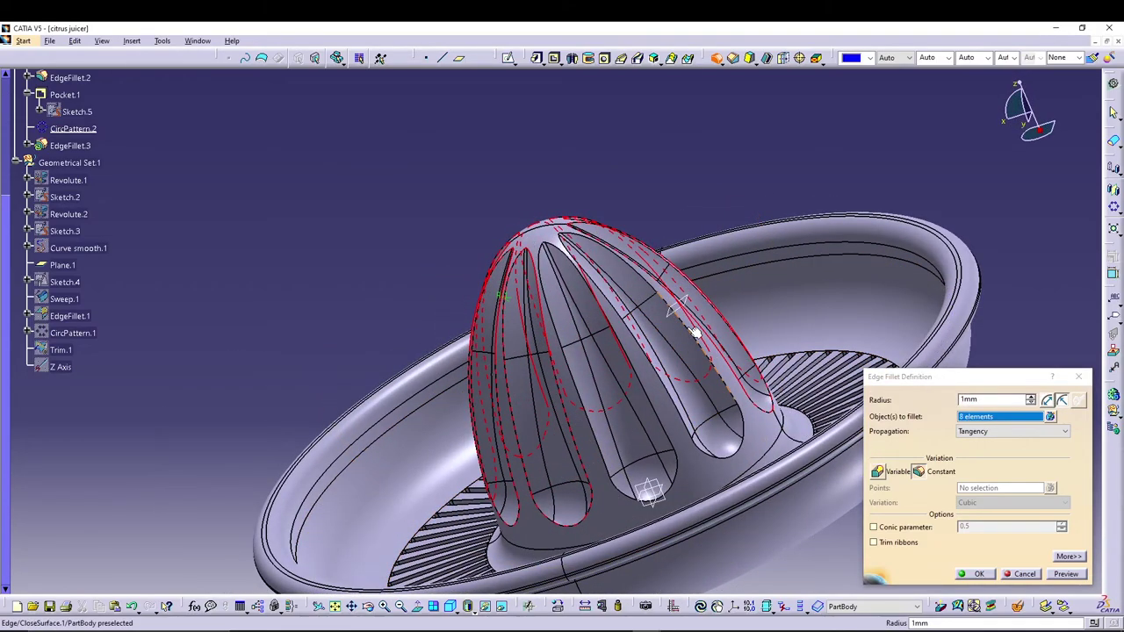
pyautogui.click(694, 332)
pyautogui.click(646, 395)
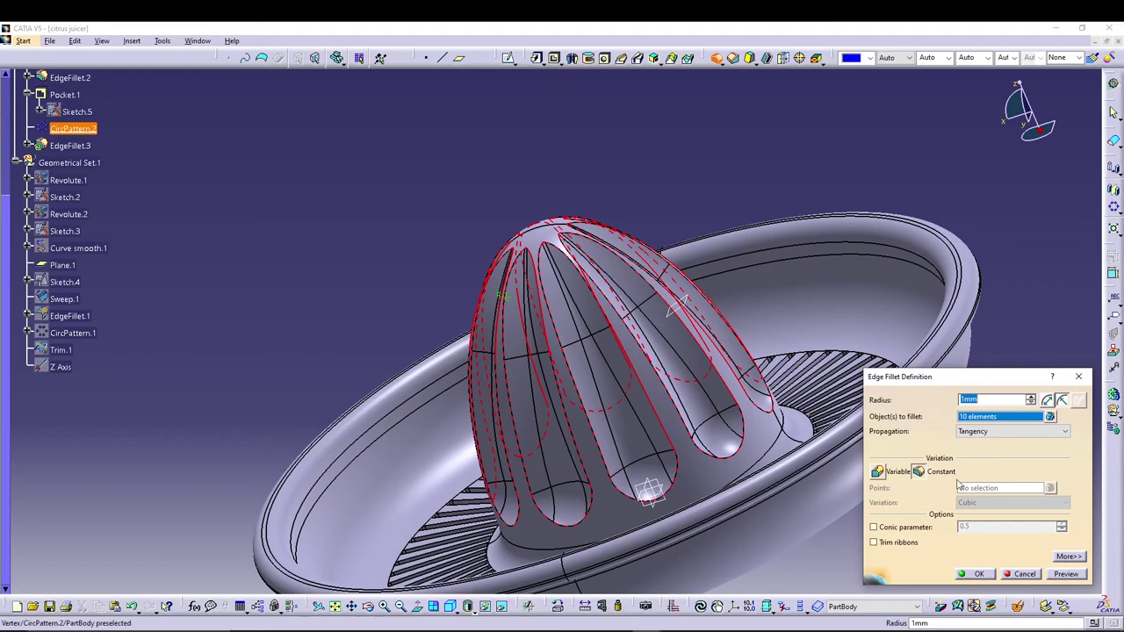
pyautogui.click(984, 574)
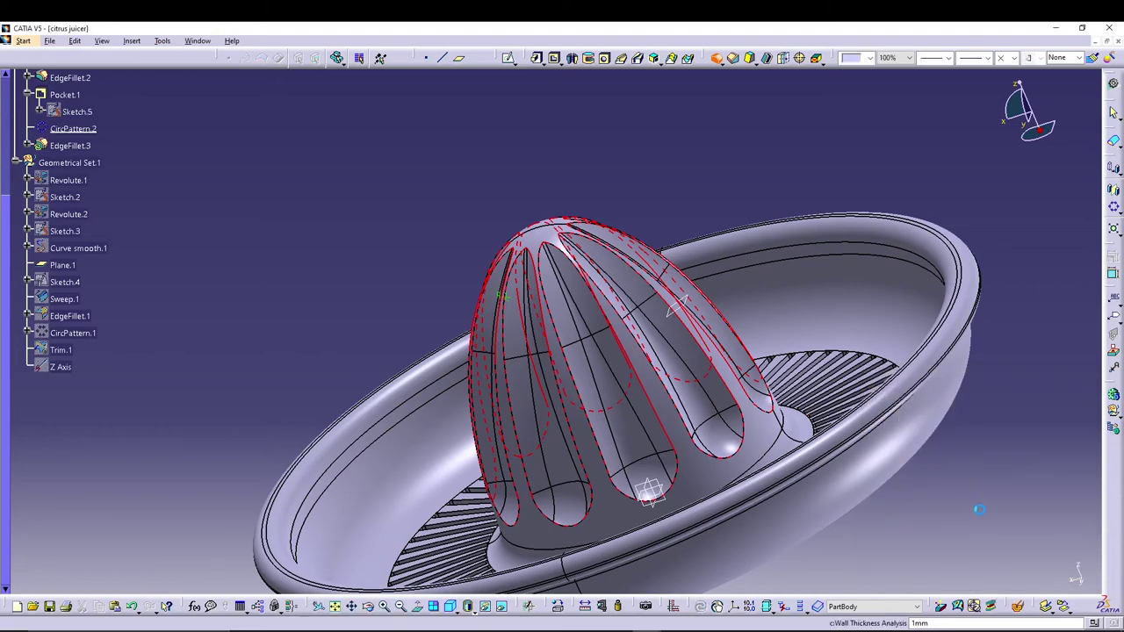
pyautogui.click(977, 509)
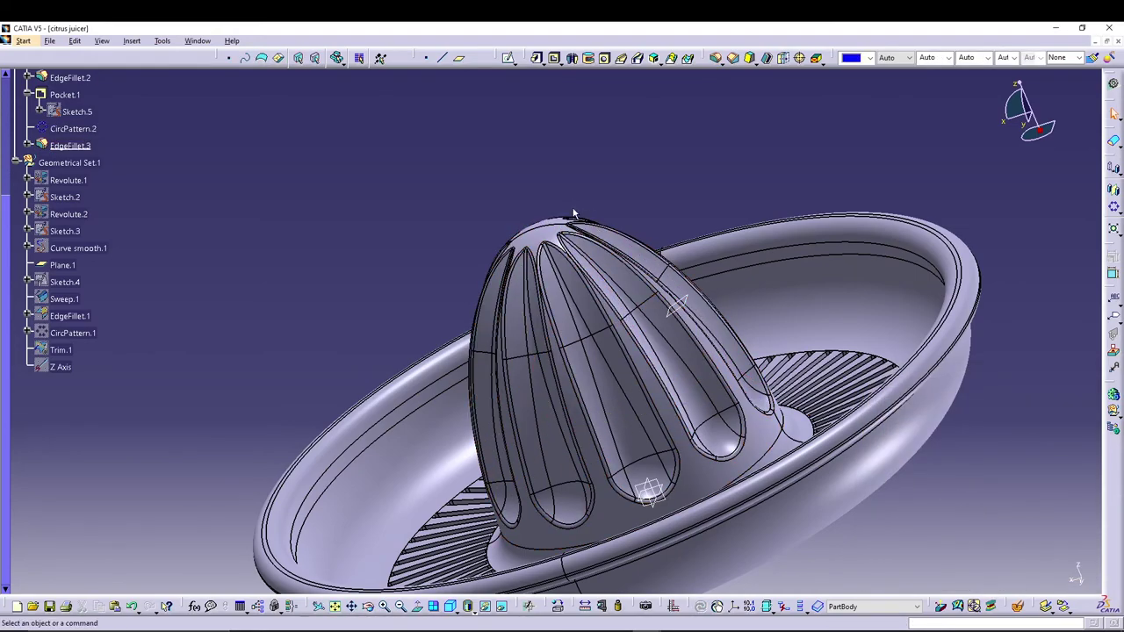
# Switch the juicer display to Shading with Material and orbit around the shaded solid.
pyautogui.click(480, 612)
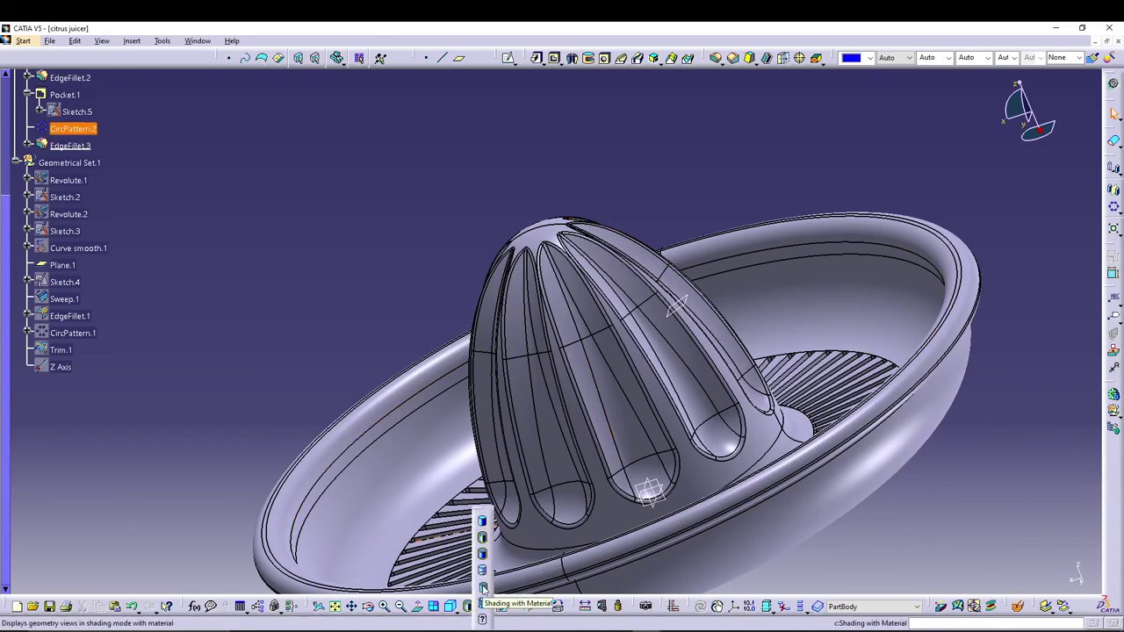
pyautogui.click(483, 586)
pyautogui.moveTo(732, 170); pyautogui.dragTo(695, 274, button='middle')
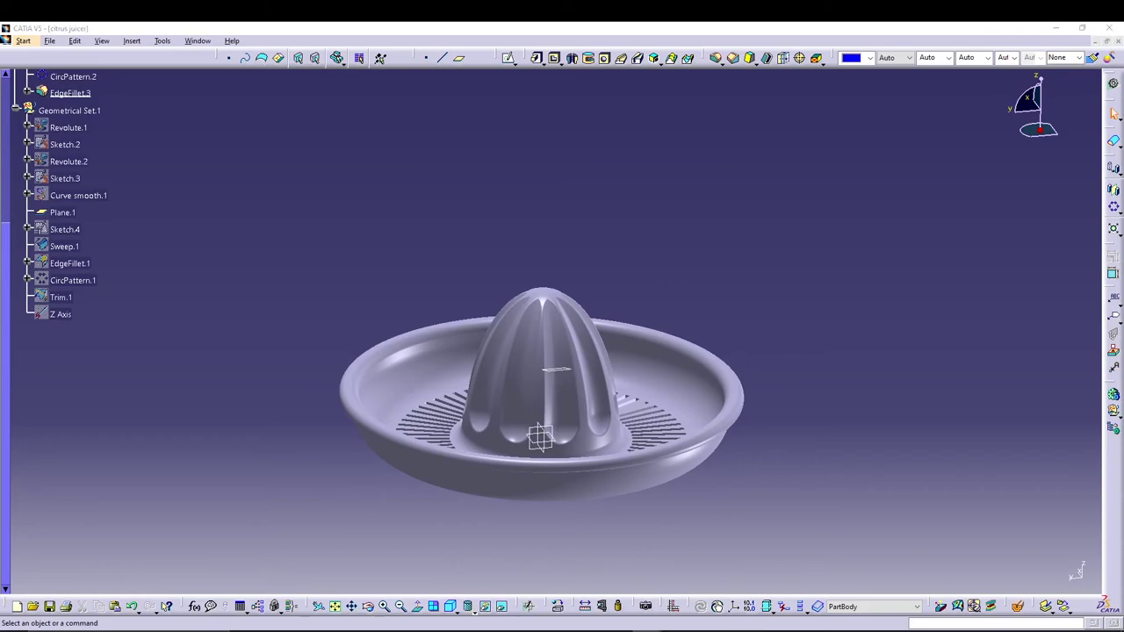
pyautogui.scroll(5, 145, 163)
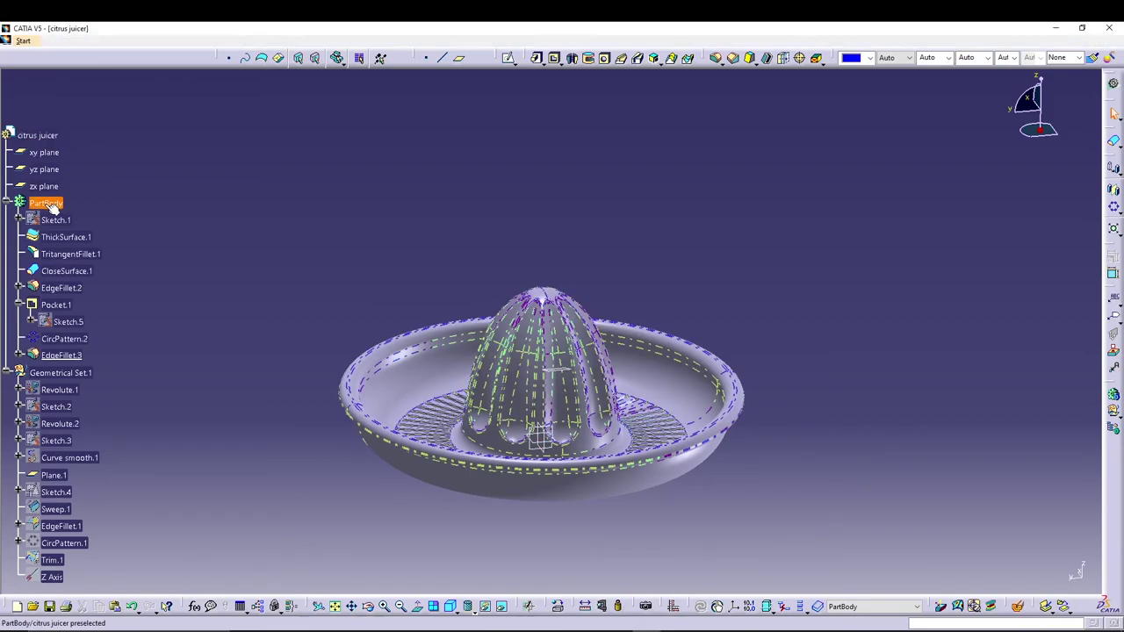
# Set the PartBody's graphic fill colour to orange in its Properties and view the result.
pyautogui.rightClick(45, 203)
pyautogui.click(92, 256)
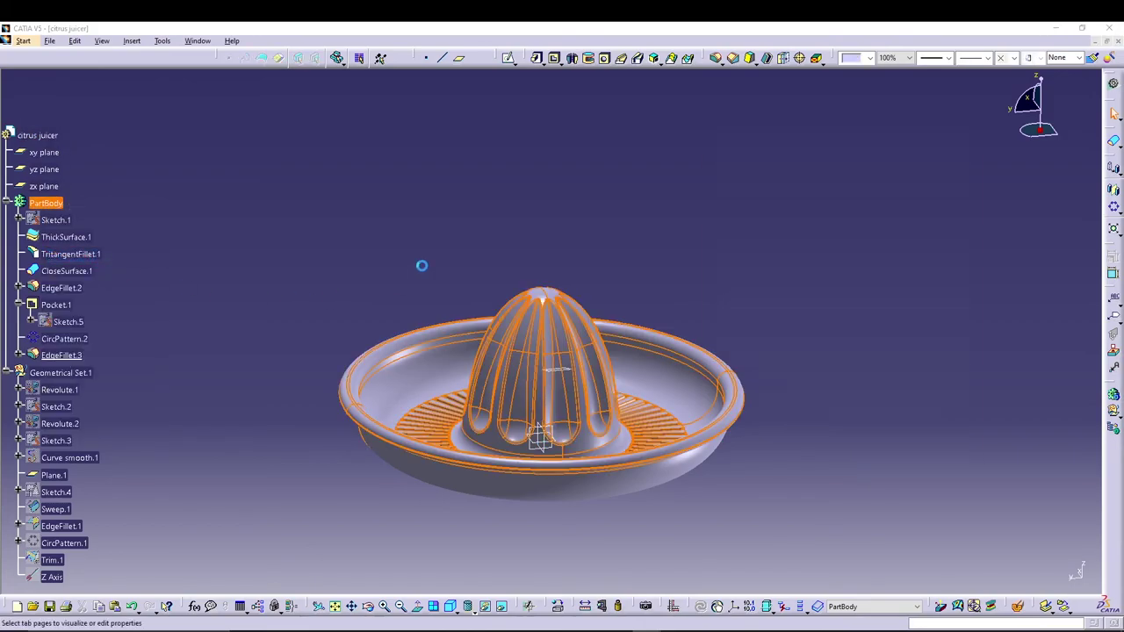
pyautogui.click(781, 199)
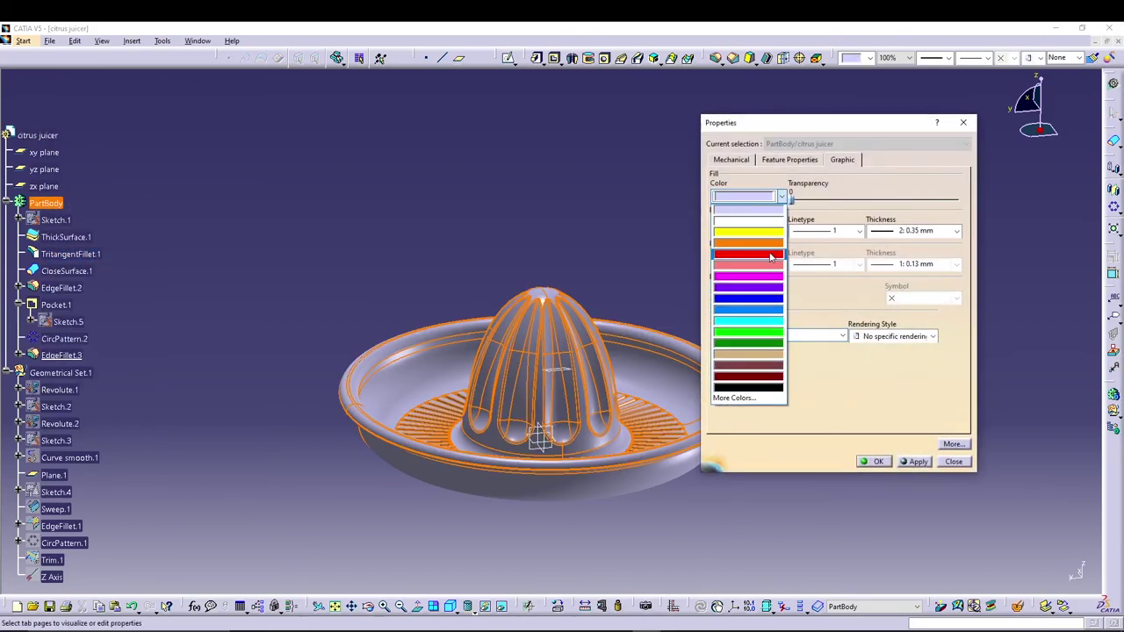
pyautogui.click(772, 249)
pyautogui.click(878, 463)
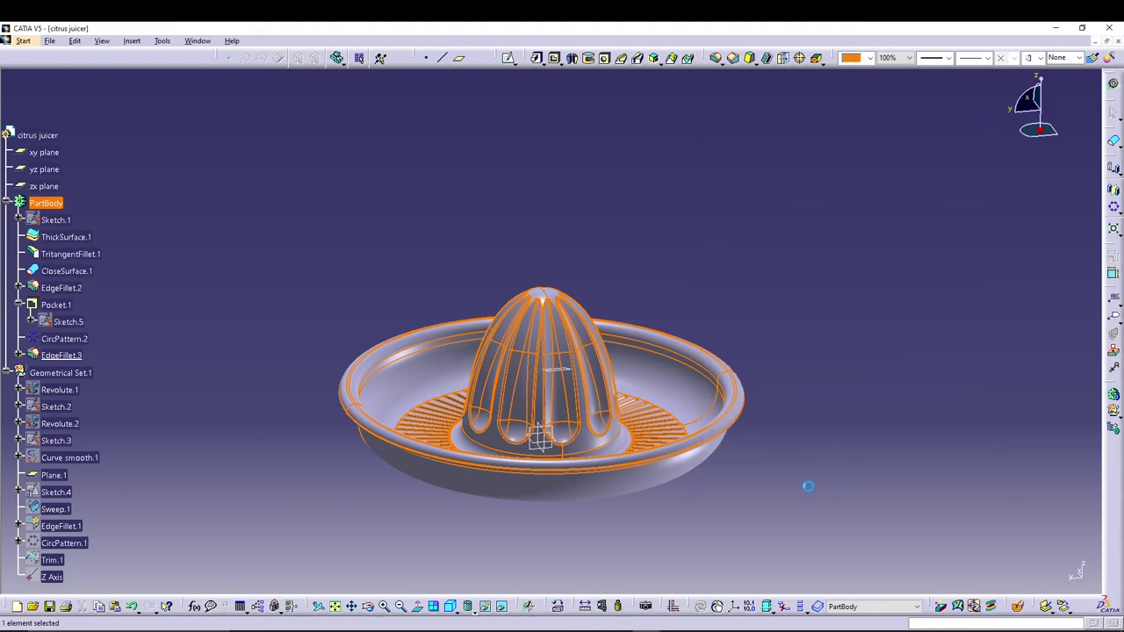
pyautogui.click(665, 542)
pyautogui.moveTo(554, 176); pyautogui.dragTo(554, 143, button='middle')
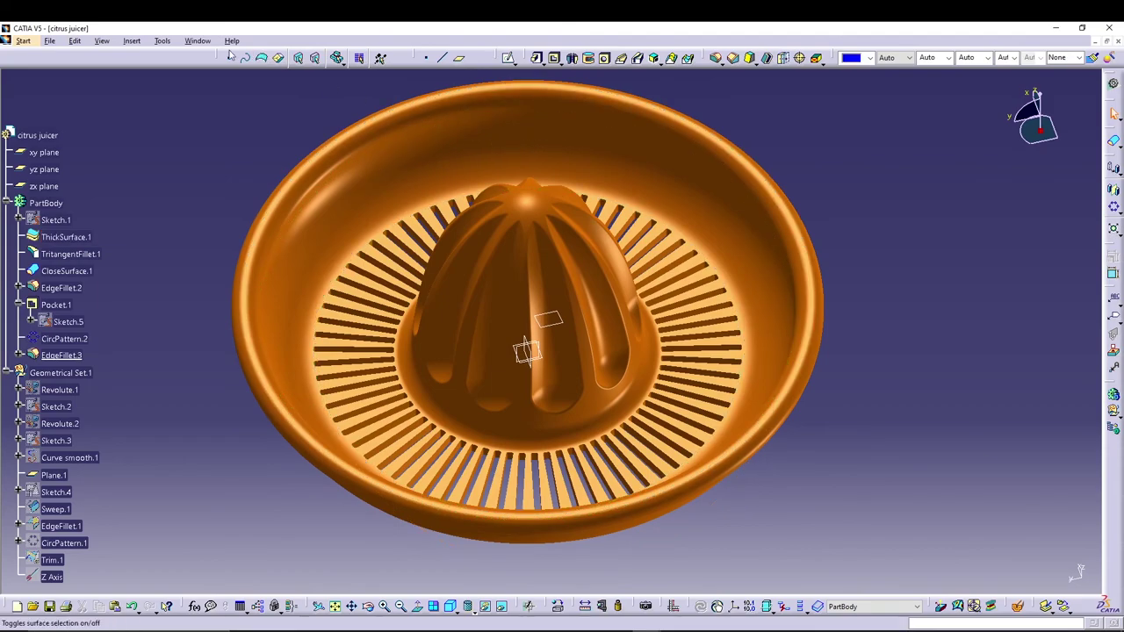
# Hide all reference planes with Tools > Hide > All Planes.
pyautogui.click(162, 40)
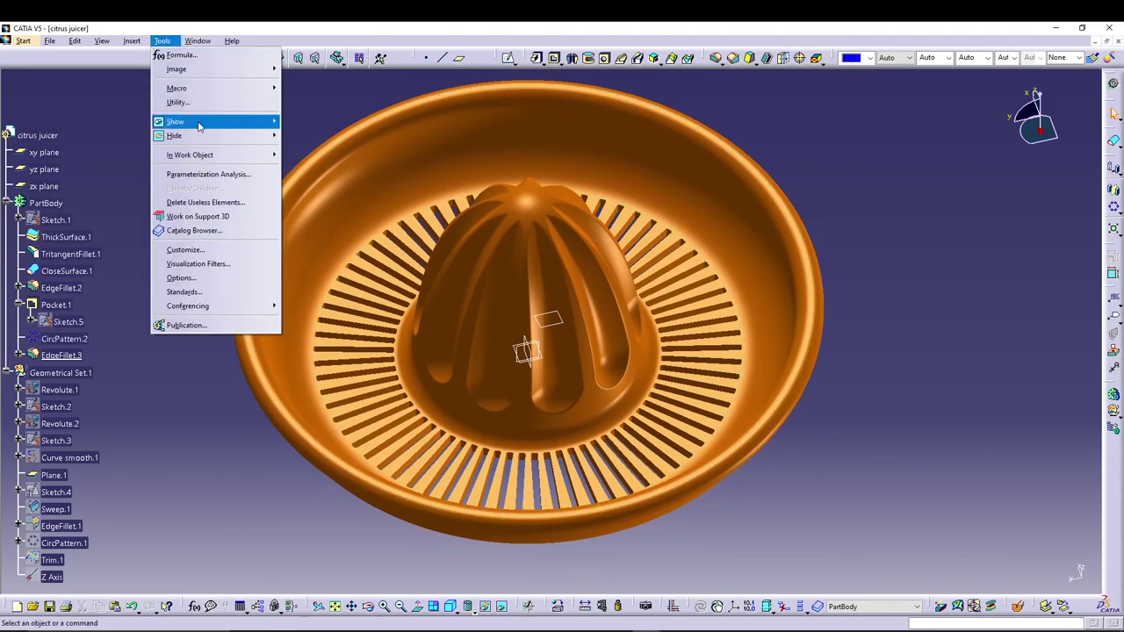
pyautogui.moveTo(218, 137)
pyautogui.click(318, 205)
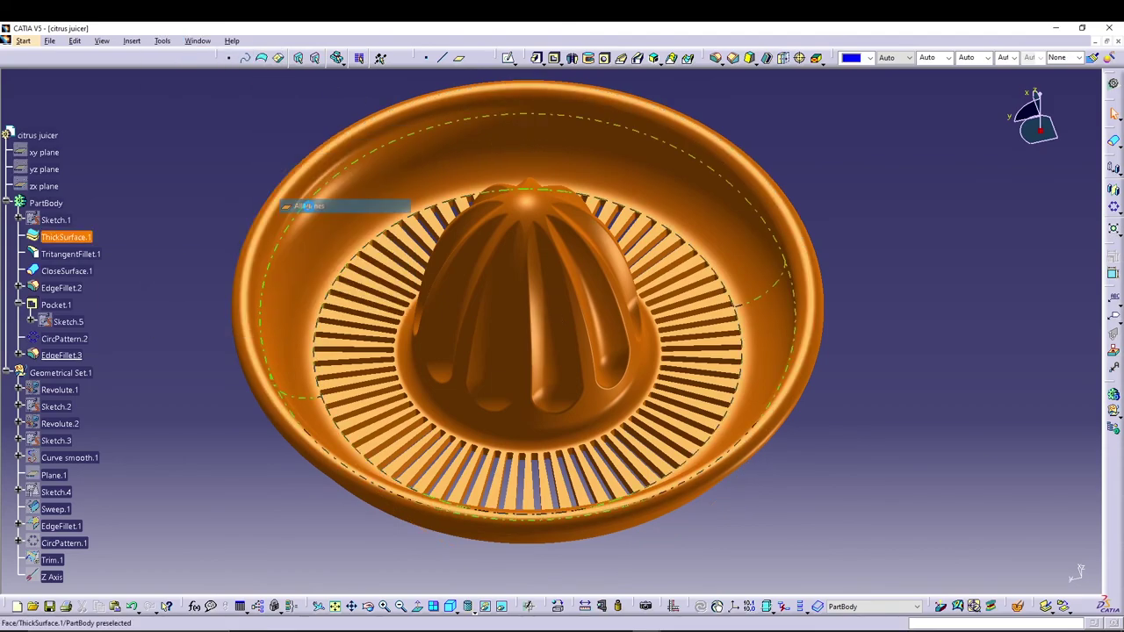
# Switch to the isometric view, then zoom and orbit to inspect the finished orange juicer.
pyautogui.click(450, 605)
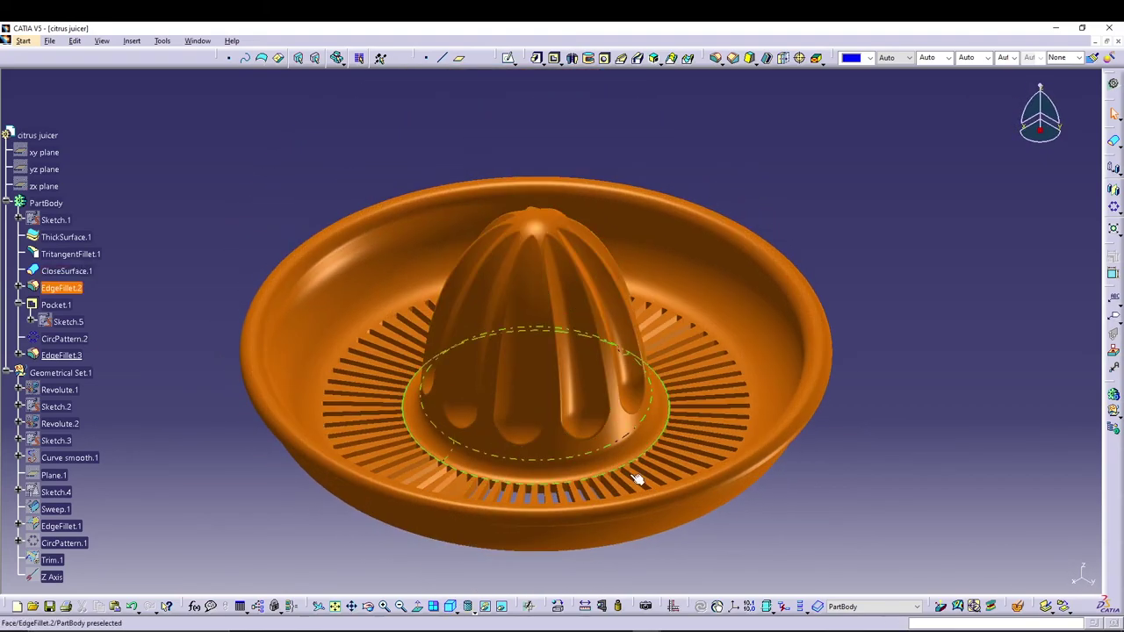
pyautogui.moveTo(873, 486); pyautogui.dragTo(872, 498, button='middle')
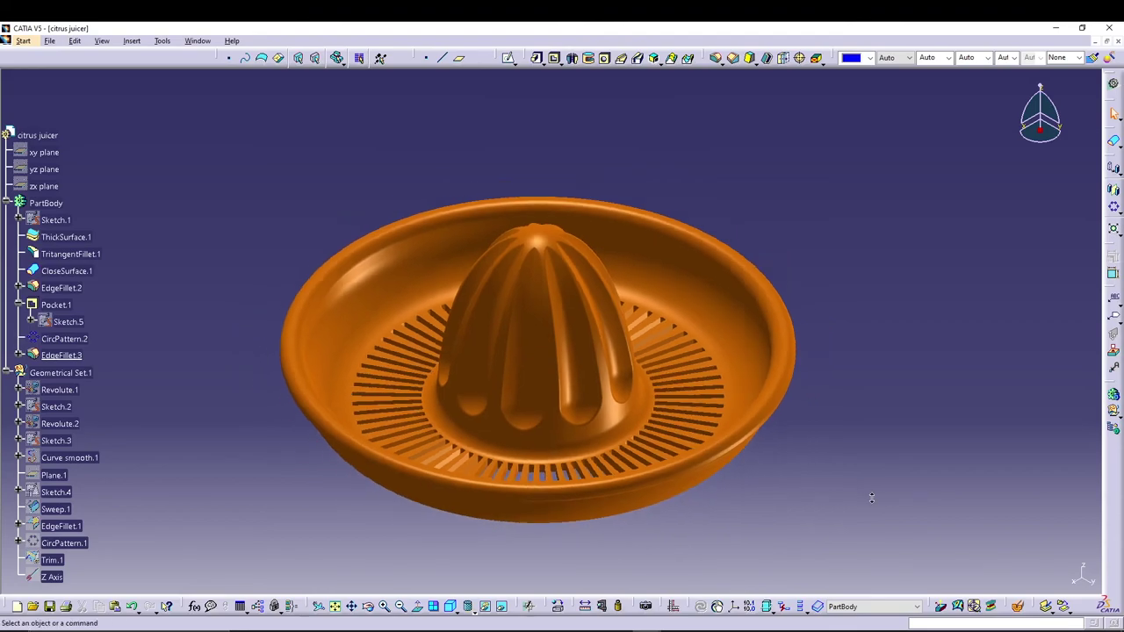
pyautogui.scroll(-1, 132, 500)
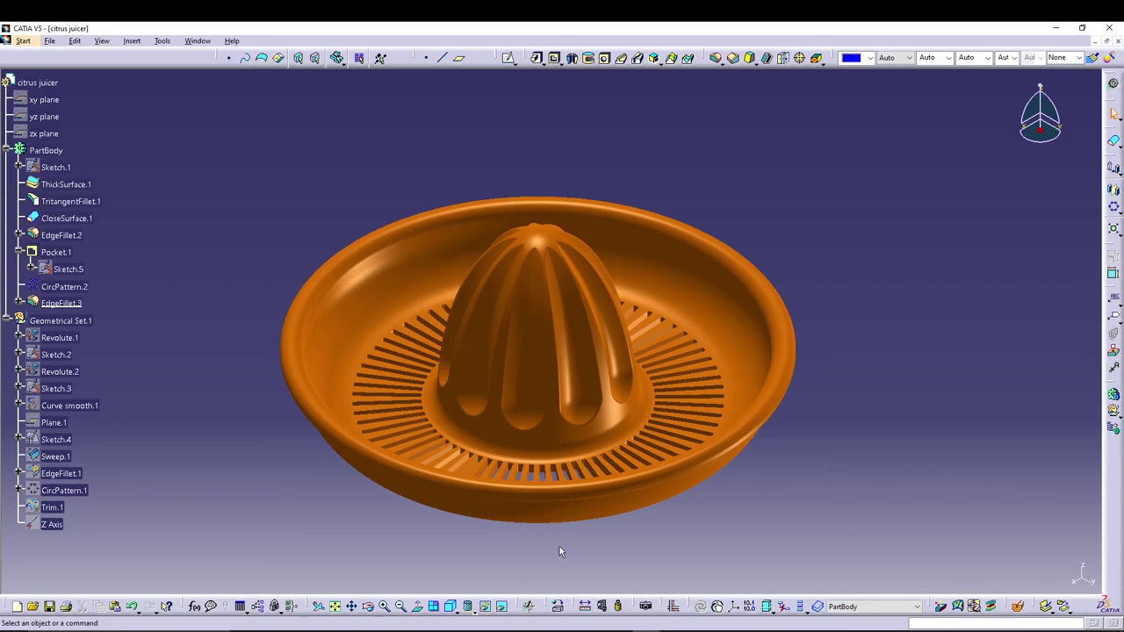
pyautogui.moveTo(559, 542)
pyautogui.mouseDown(button='middle')
pyautogui.moveTo(547, 567)
pyautogui.moveTo(529, 454)
pyautogui.moveTo(562, 547)
pyautogui.mouseUp(button='middle')
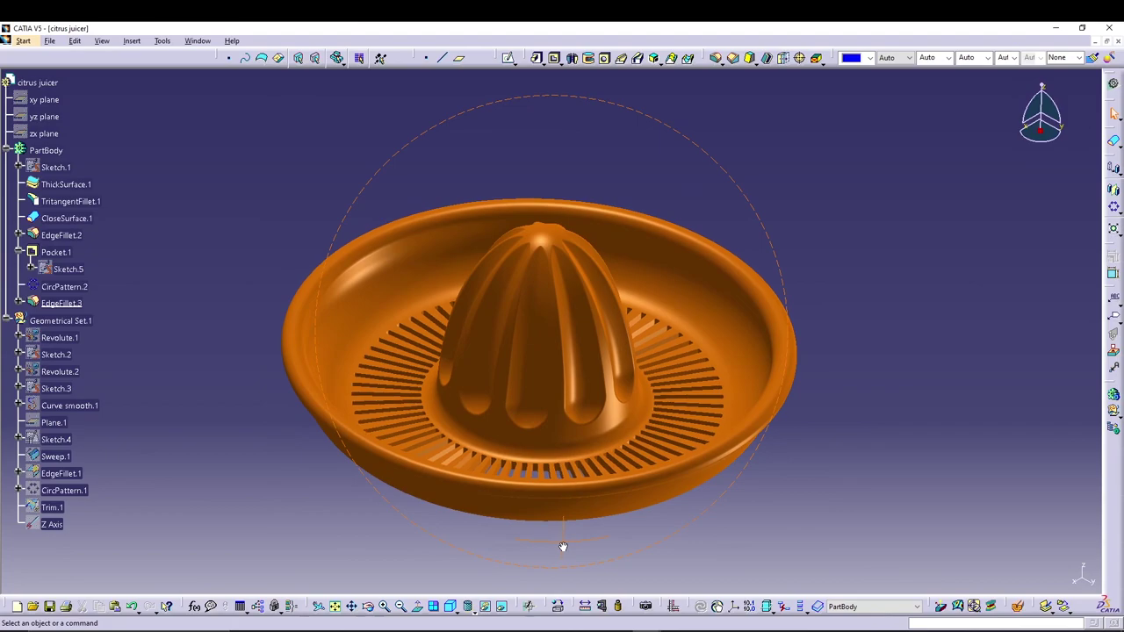
pyautogui.moveTo(760, 488); pyautogui.dragTo(827, 368, button='middle')
pyautogui.moveTo(683, 369); pyautogui.dragTo(687, 405, button='middle')
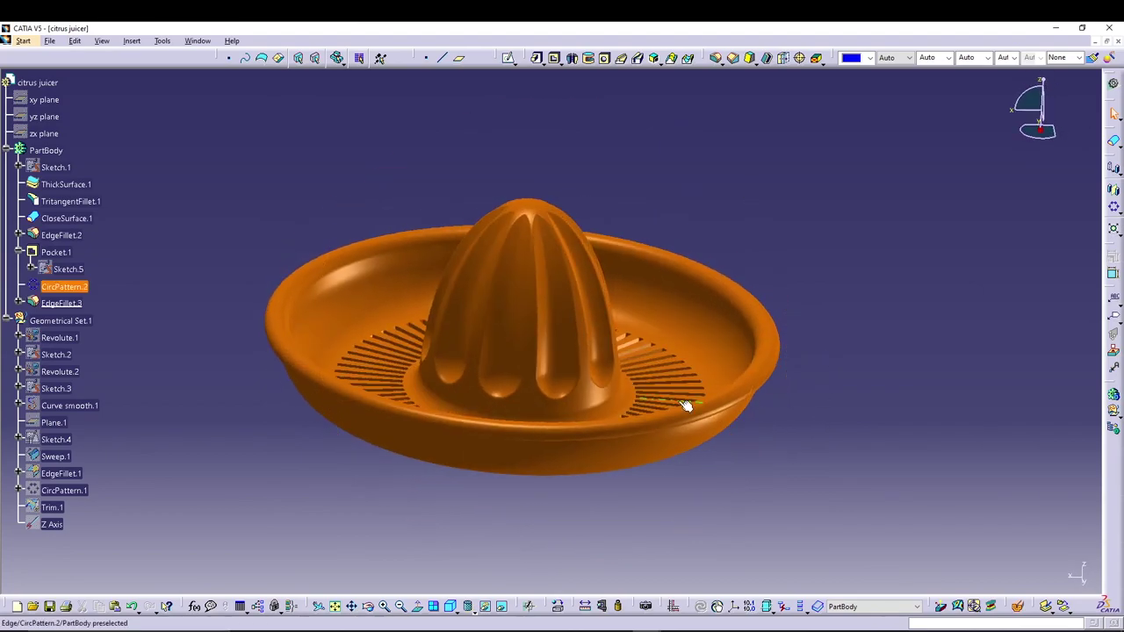